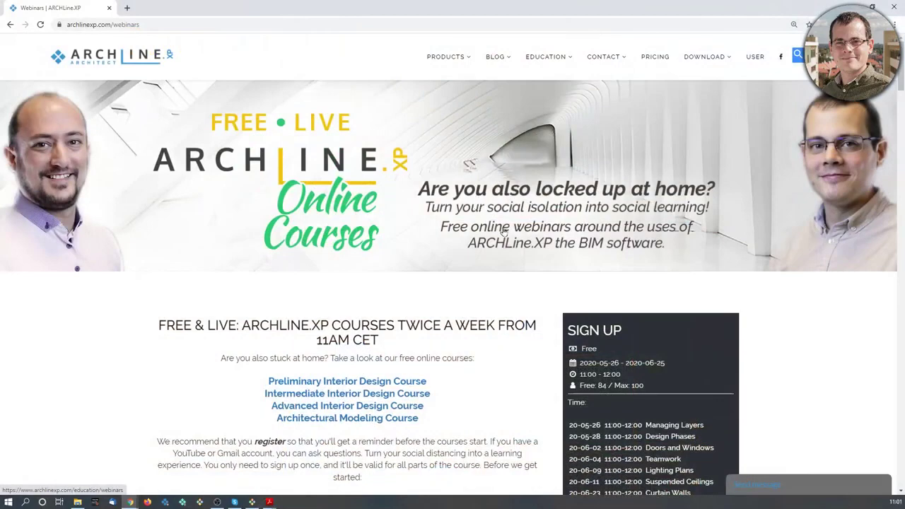
Look through the course sections on the webinars page, from the sign-up area down to the Webinar Archives
scroll(502, 228, down, 3)
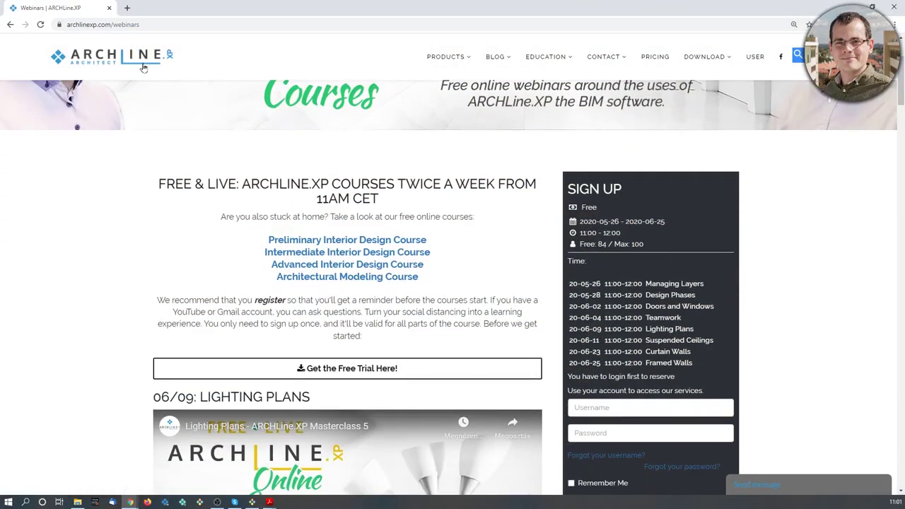
scroll(440, 239, down, 2)
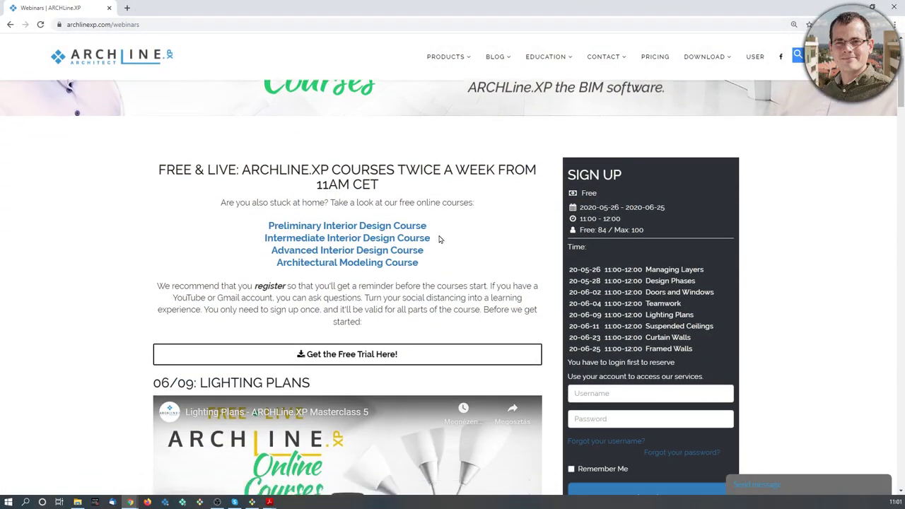
scroll(238, 277, down, 1)
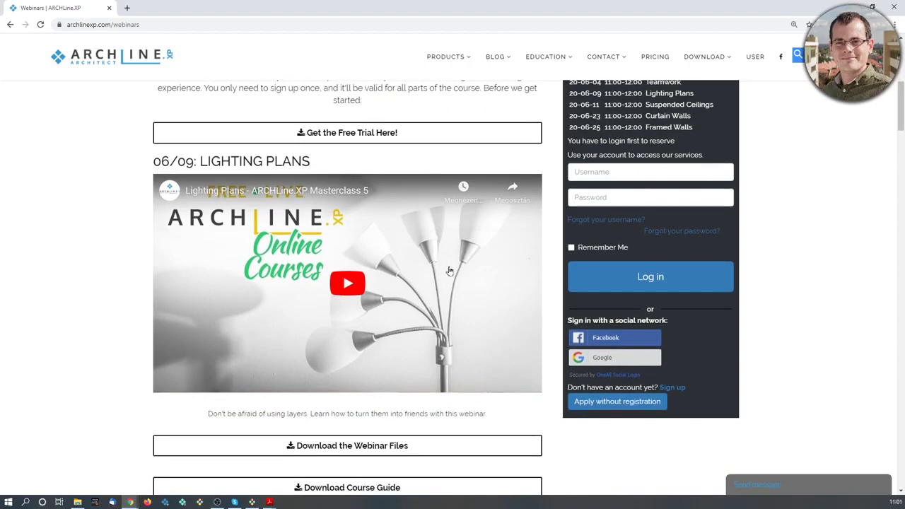
scroll(444, 269, down, 6)
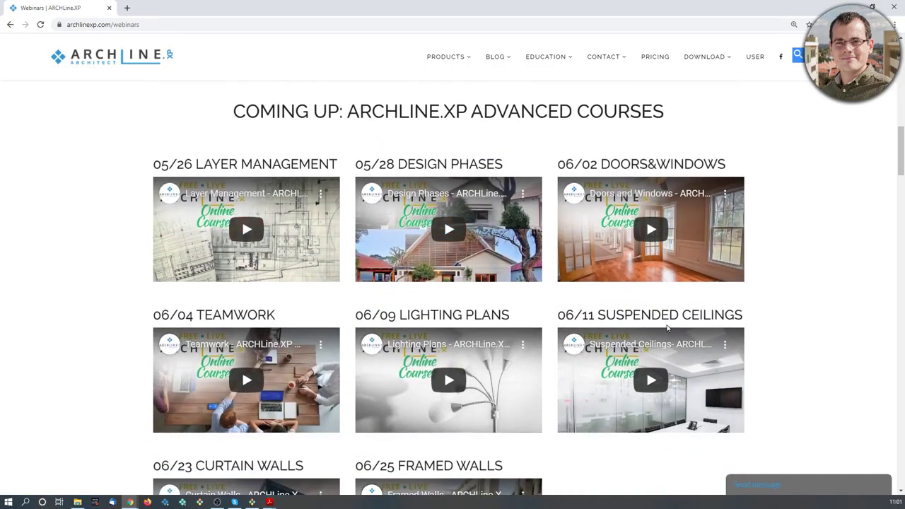
scroll(660, 328, down, 6)
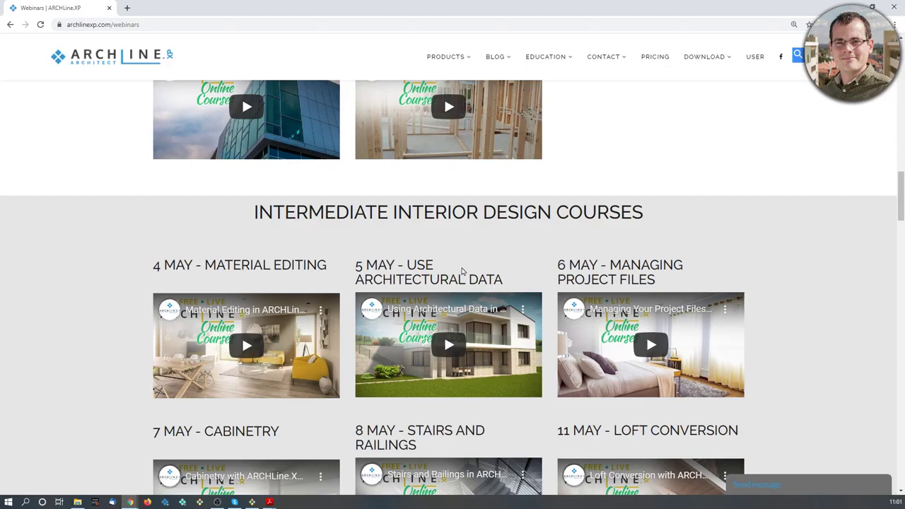
scroll(434, 281, down, 1)
scroll(436, 280, down, 8)
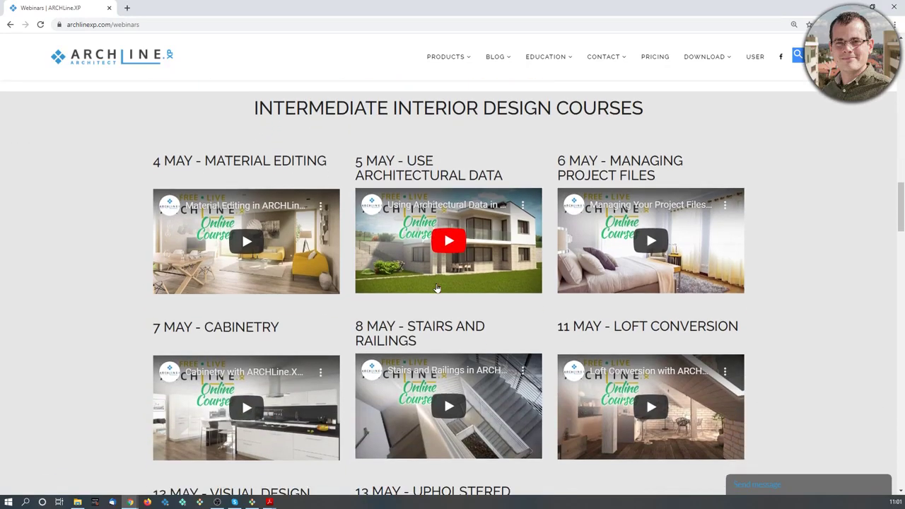
scroll(437, 285, down, 8)
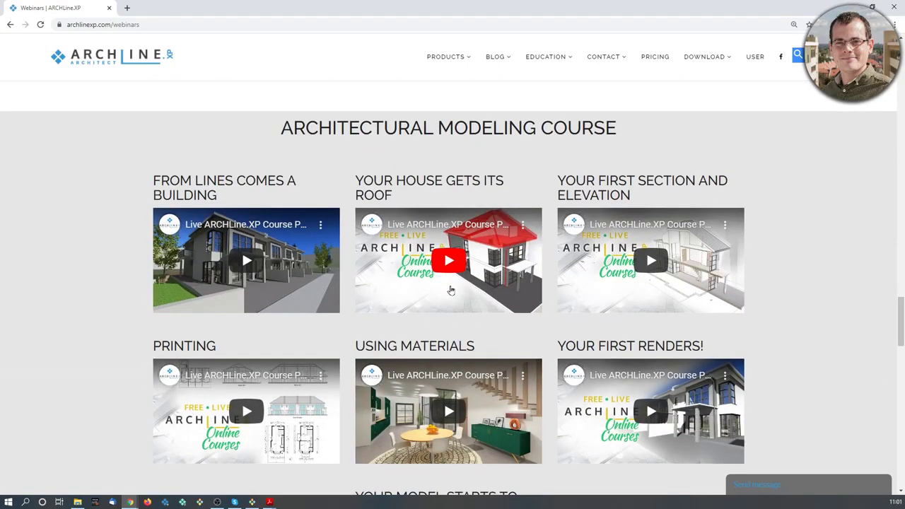
scroll(488, 297, down, 4)
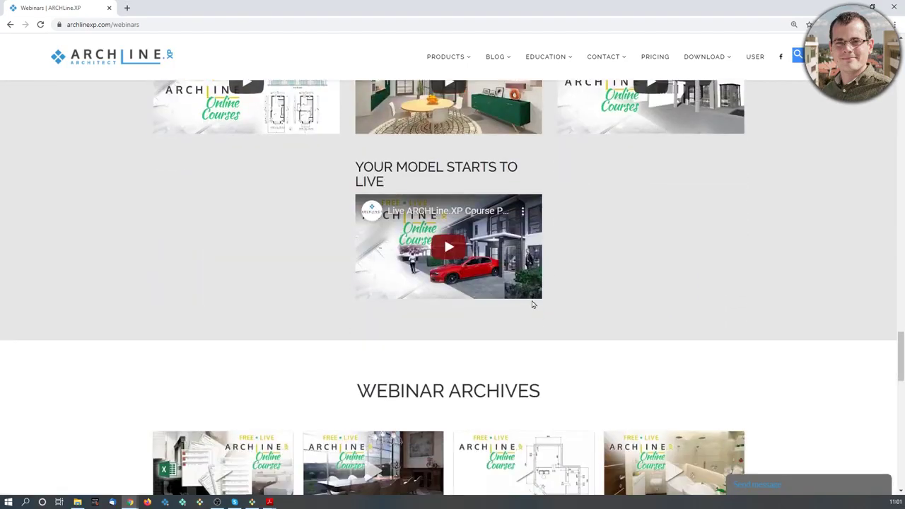
Go back through the course lists to the webinar files and course guide downloads above the advanced courses
scroll(531, 301, up, 15)
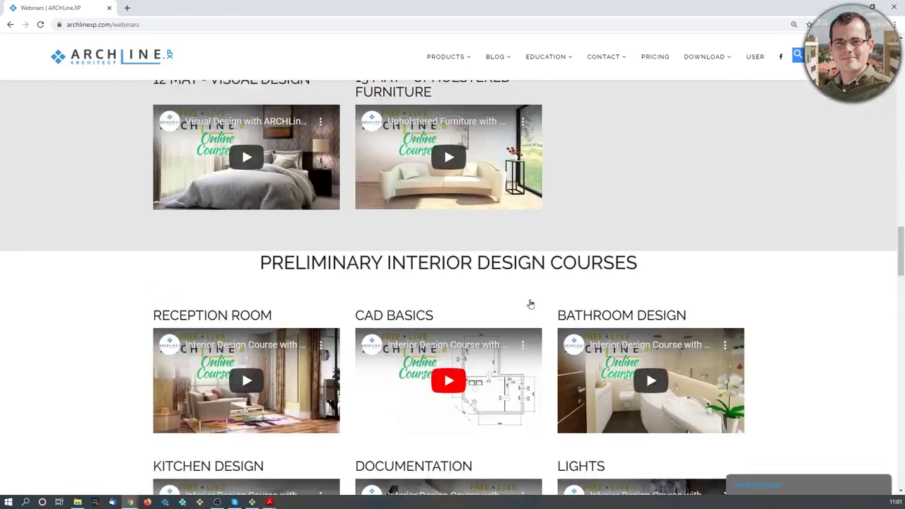
scroll(528, 302, up, 7)
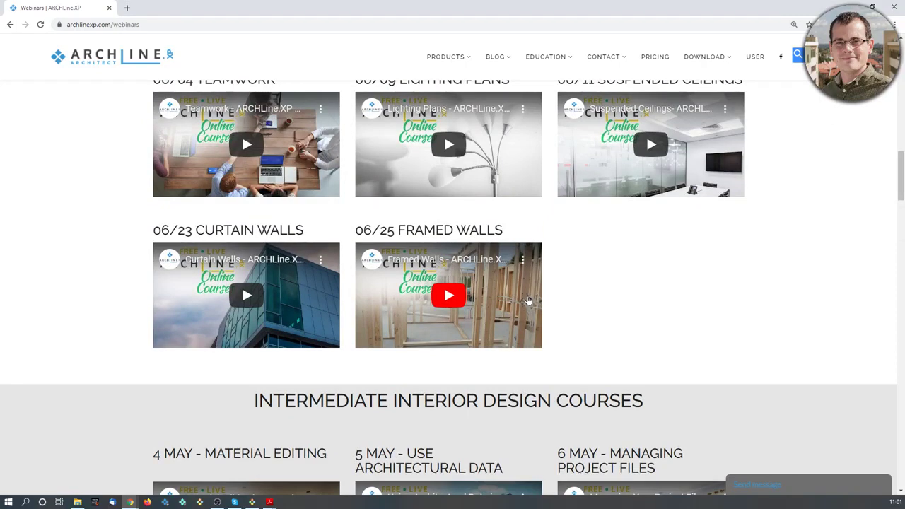
scroll(527, 300, up, 3)
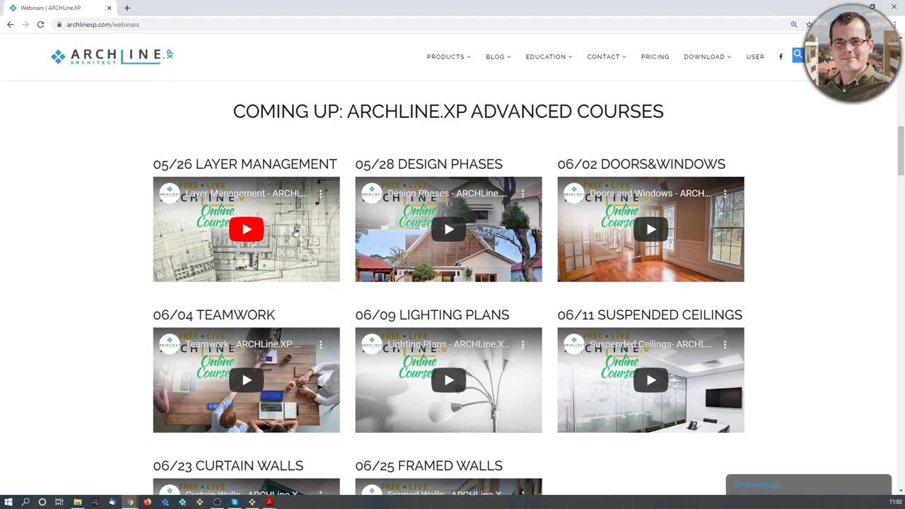
scroll(287, 240, up, 3)
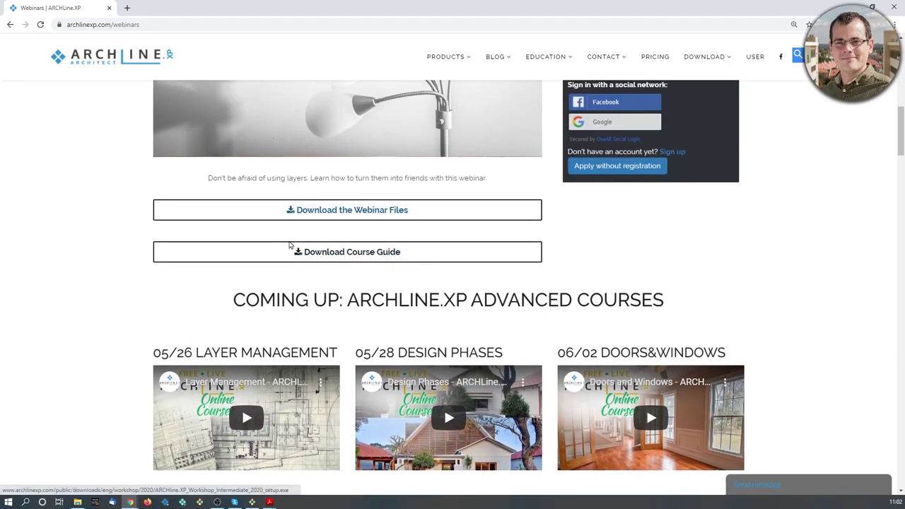
Switch to the ARCHLine.XP course guide in Adobe Acrobat Reader and examine the wiring layout method on pages 63 and 64
mouse_move(268, 501)
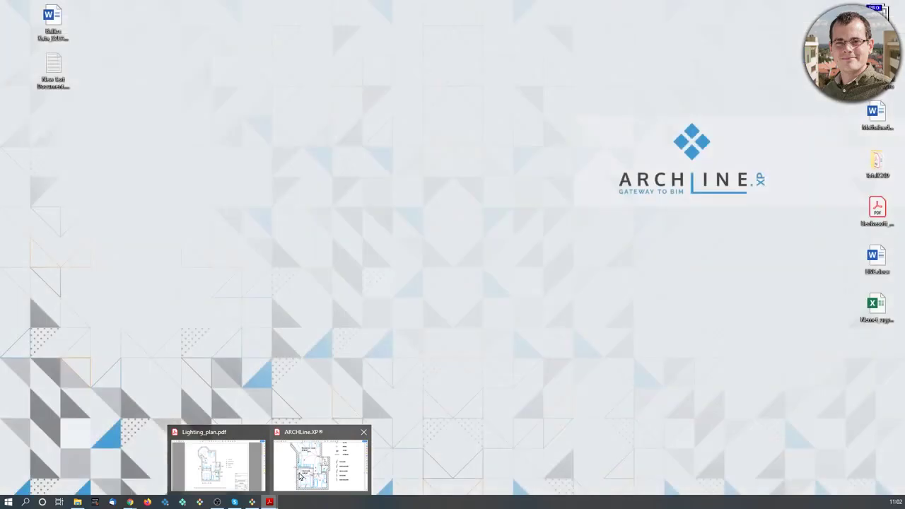
click(305, 477)
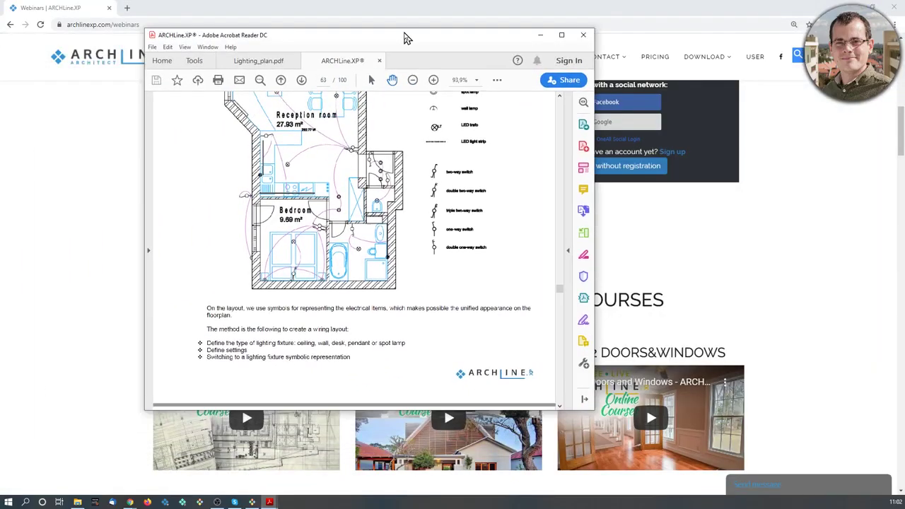
drag(406, 38, 434, 52)
scroll(394, 282, down, 4)
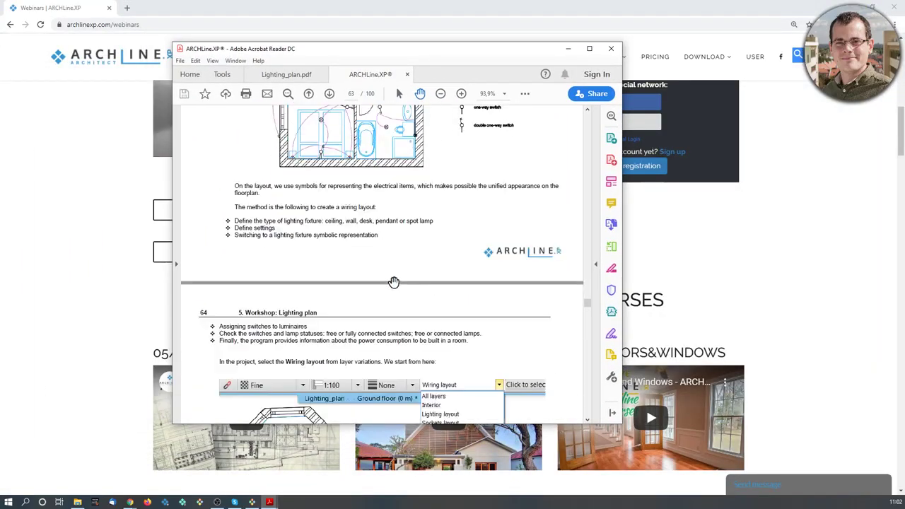
scroll(393, 282, down, 3)
scroll(394, 281, up, 4)
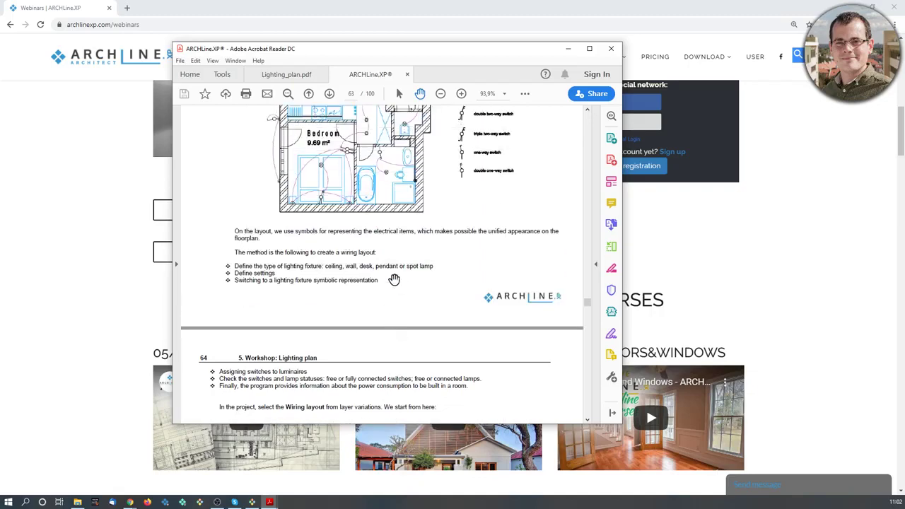
scroll(393, 280, up, 1)
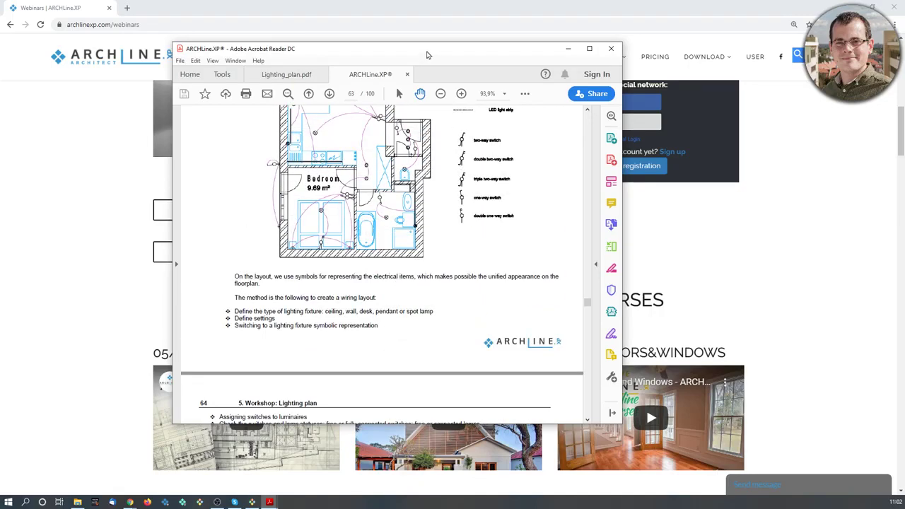
drag(427, 54, 275, 77)
key(super+Down)
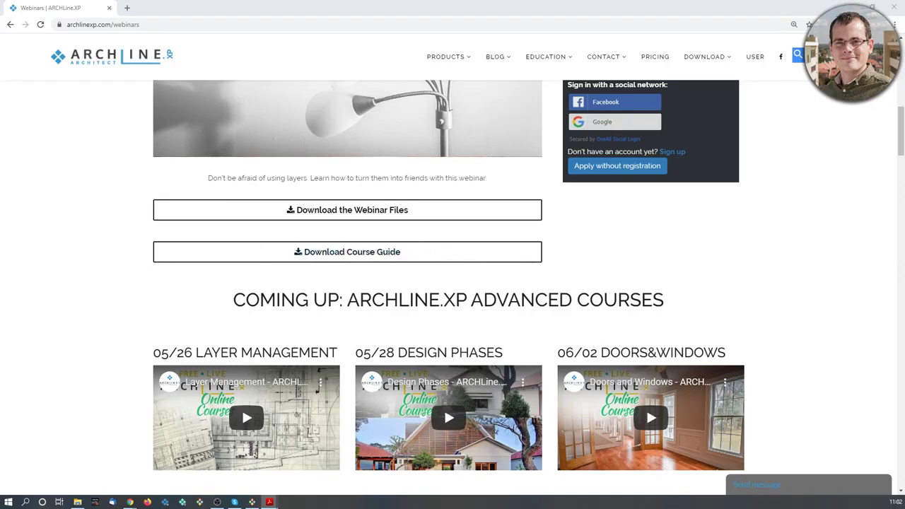
Show Lighting_plan.pdf maximized in Adobe Acrobat Reader and review its sockets, switches, lighting and wiring layout sheets
click(443, 407)
key(alt+Tab)
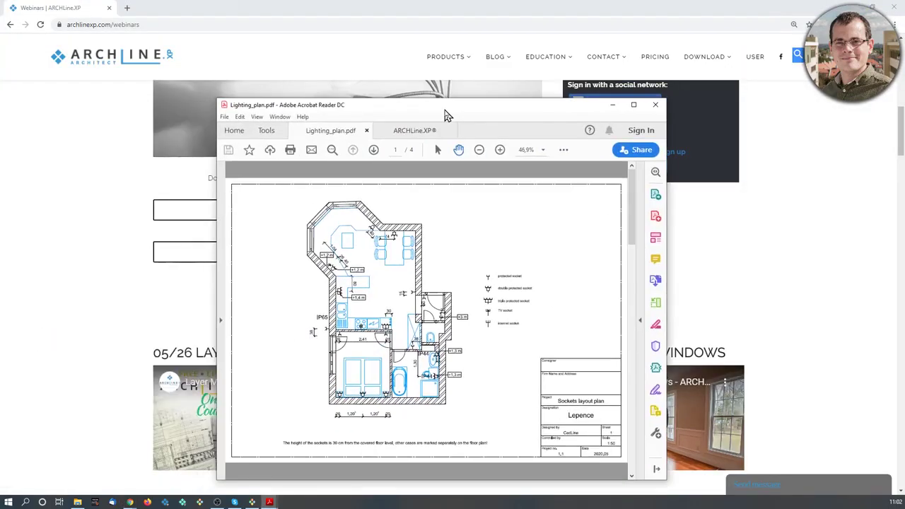
double_click(444, 108)
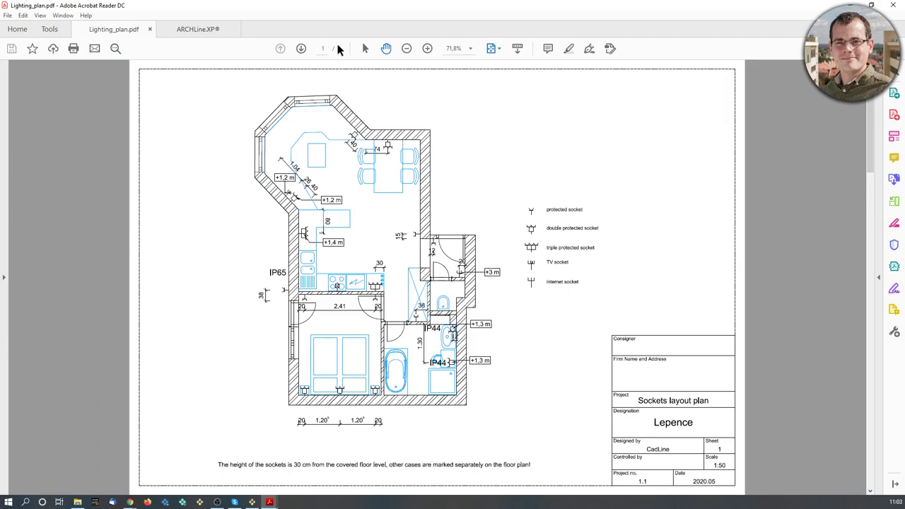
scroll(382, 182, down, 1)
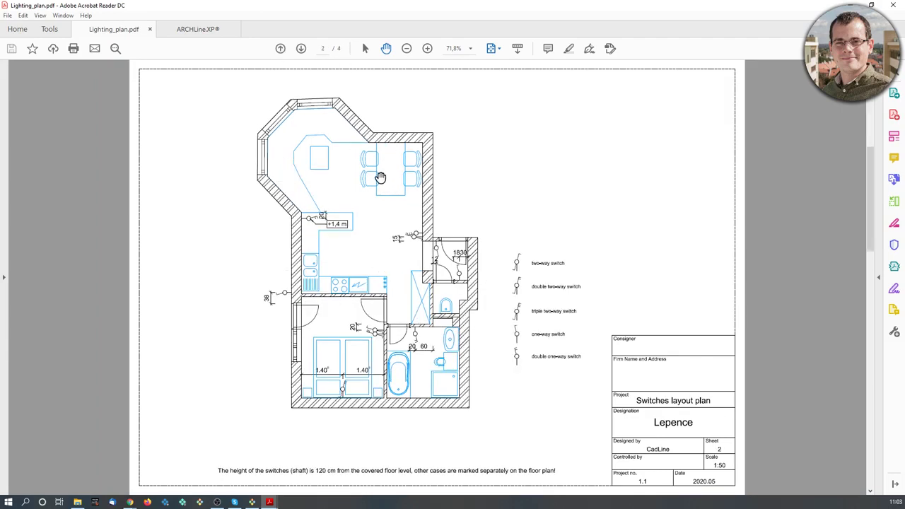
scroll(378, 176, down, 1)
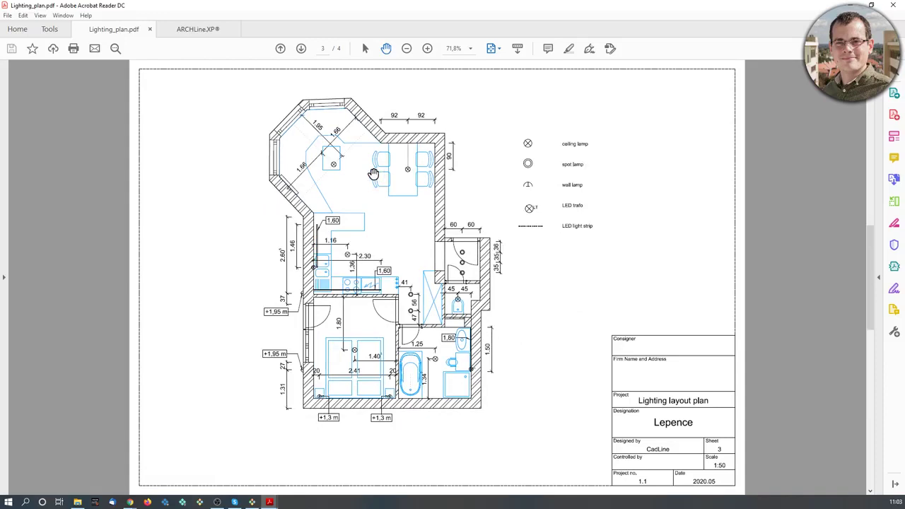
scroll(374, 179, up, 2)
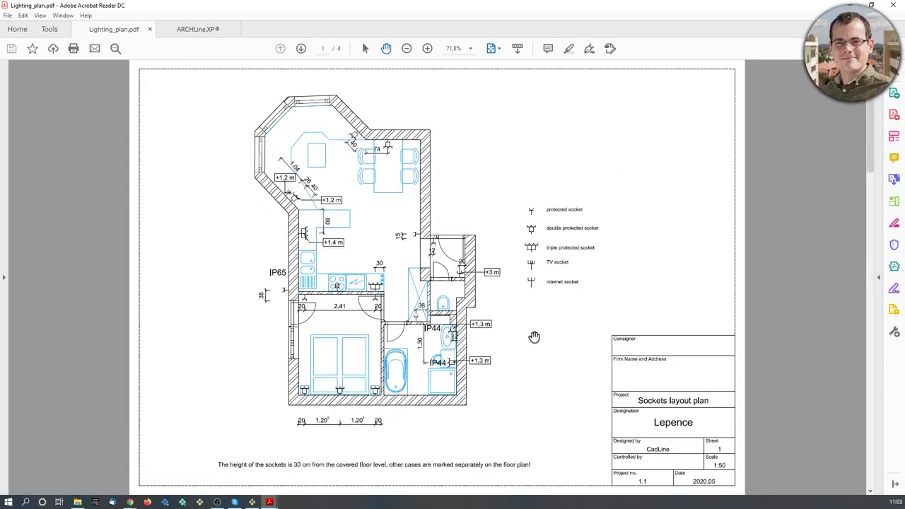
scroll(532, 337, down, 1)
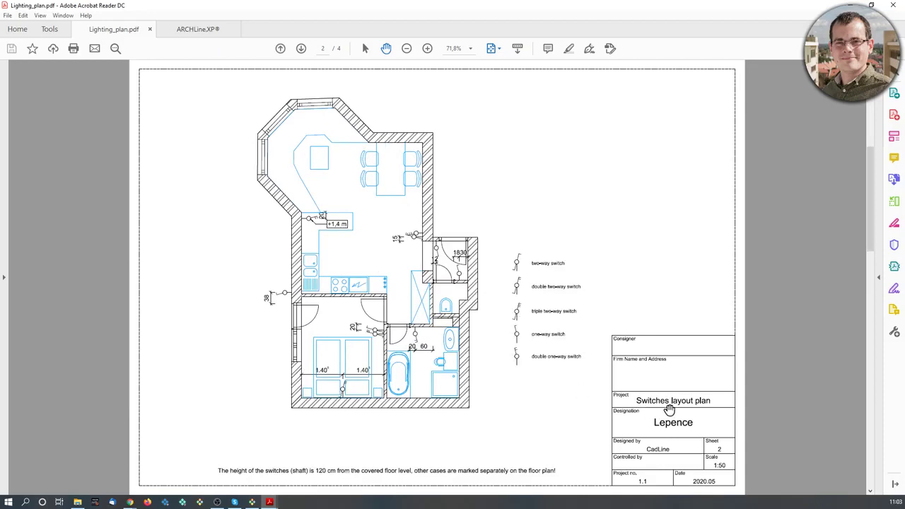
scroll(547, 364, down, 1)
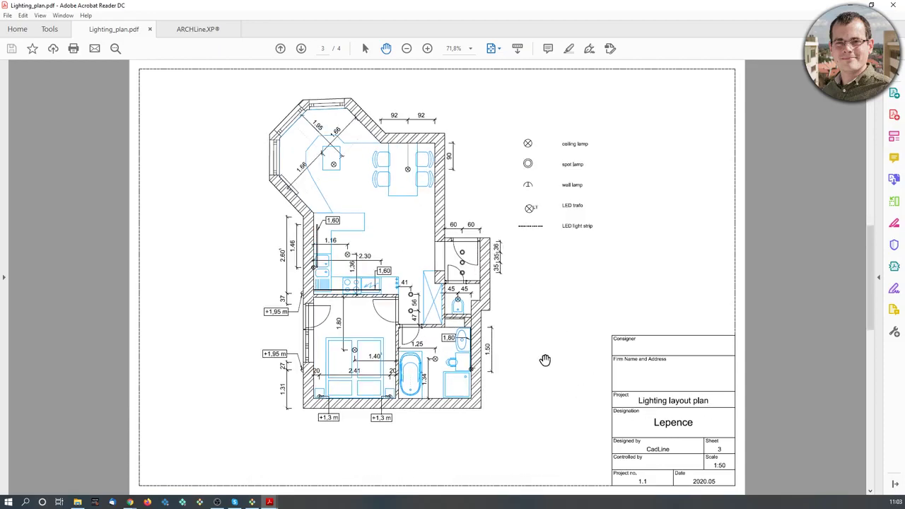
scroll(516, 355, down, 1)
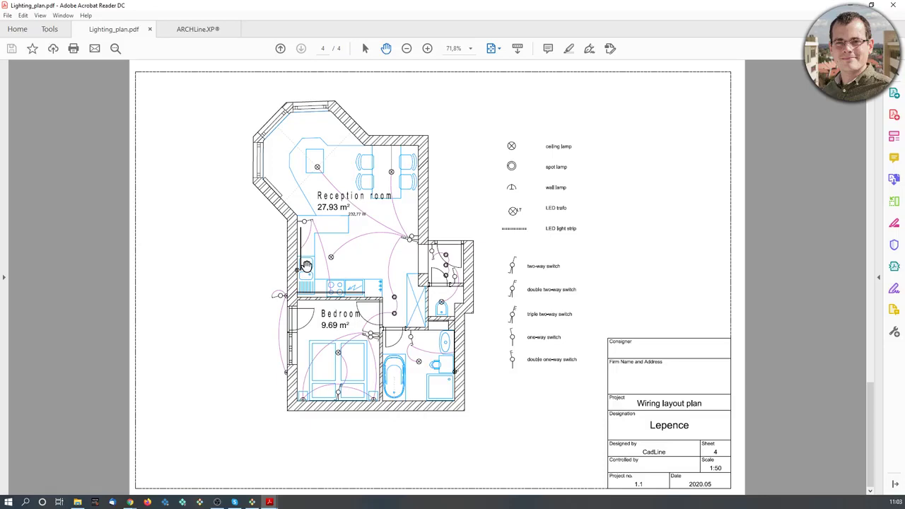
drag(733, 6, 0, 86)
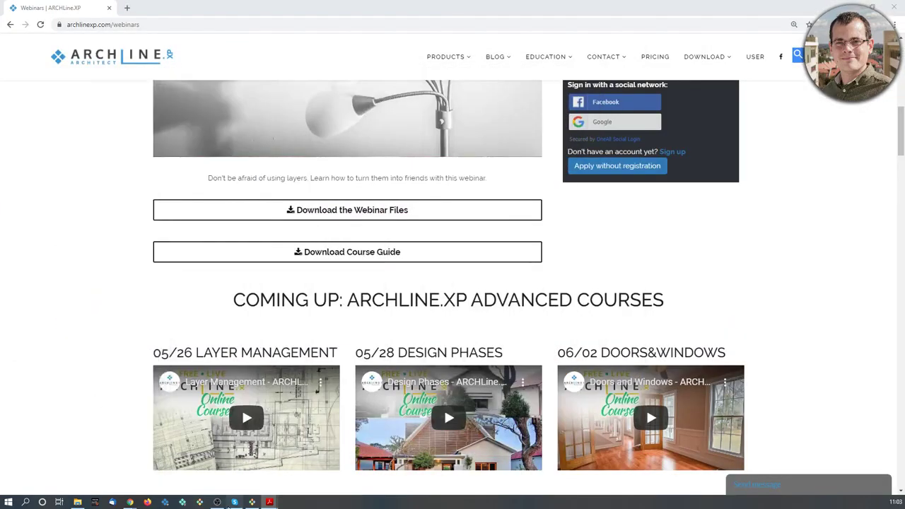
Switch to ARCHLine.XP and enlarge the Lighting_plan ground floor plan into the main view in place of the 3D view
click(253, 502)
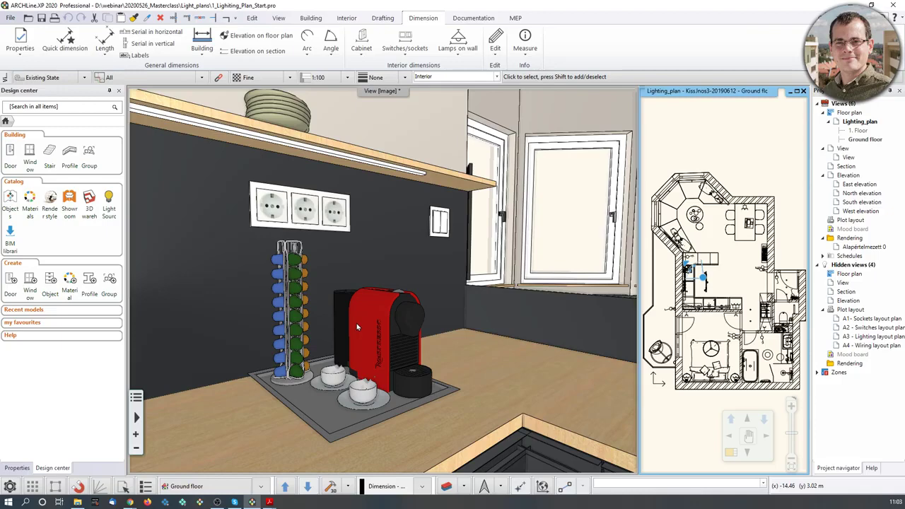
click(730, 454)
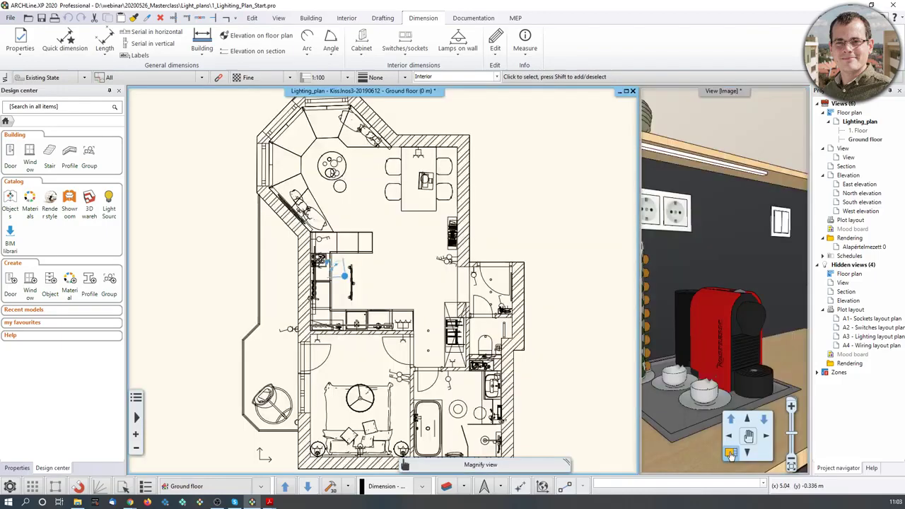
scroll(406, 324, down, 2)
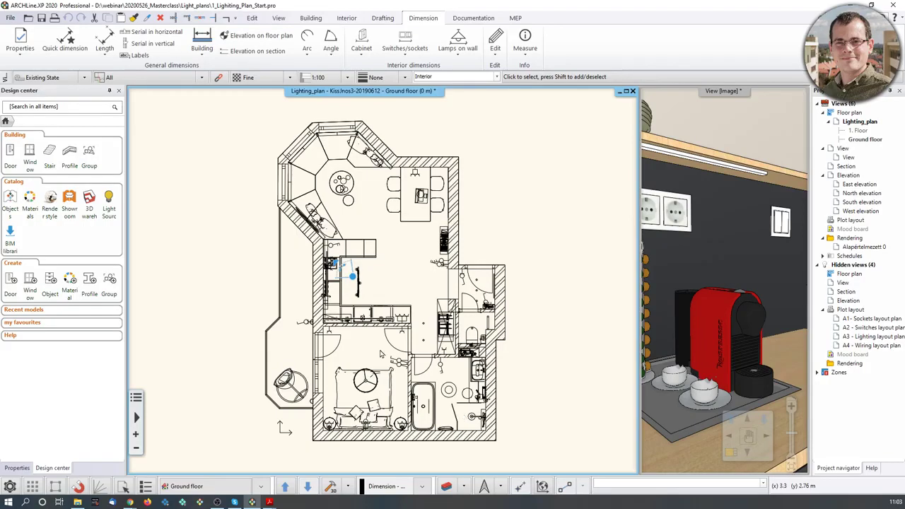
scroll(452, 248, up, 5)
scroll(398, 252, down, 5)
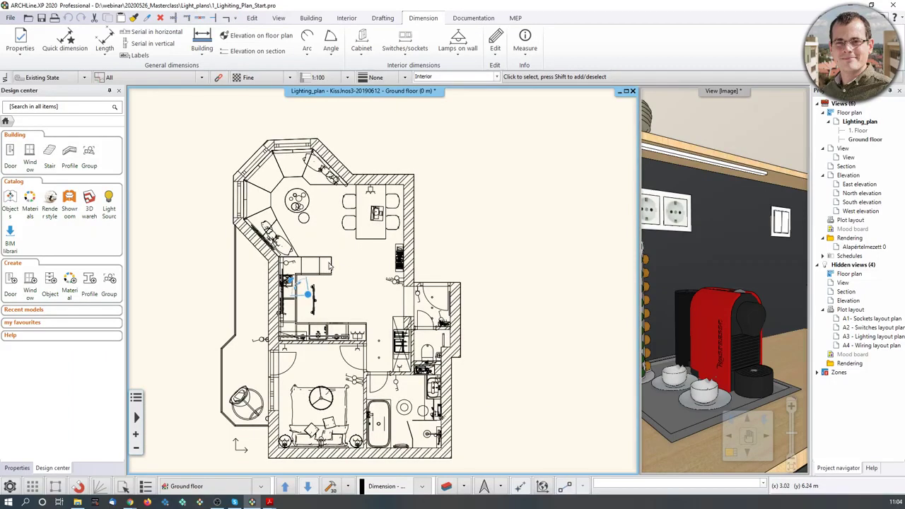
middle_drag(328, 263, 352, 248)
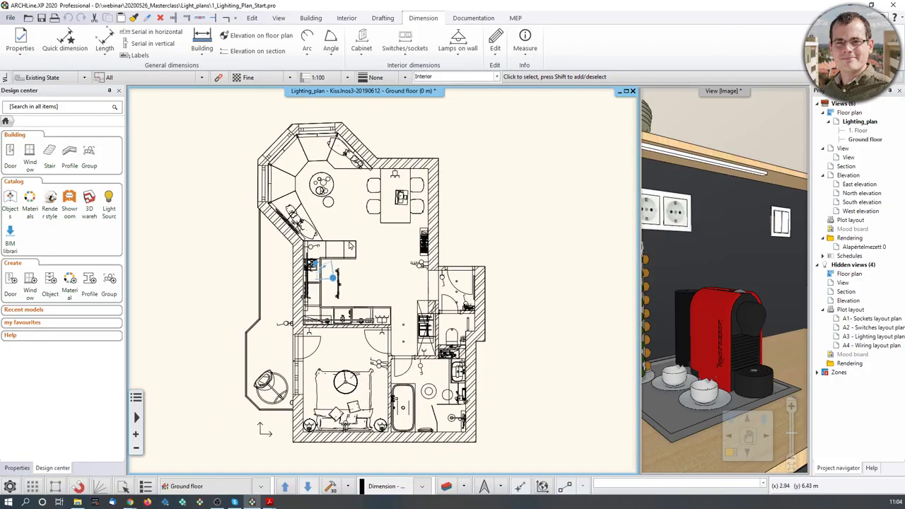
Select the decoration object on the corner seat beside the reception room's slanted wall and check its layer assignment
scroll(271, 217, up, 3)
scroll(349, 215, up, 2)
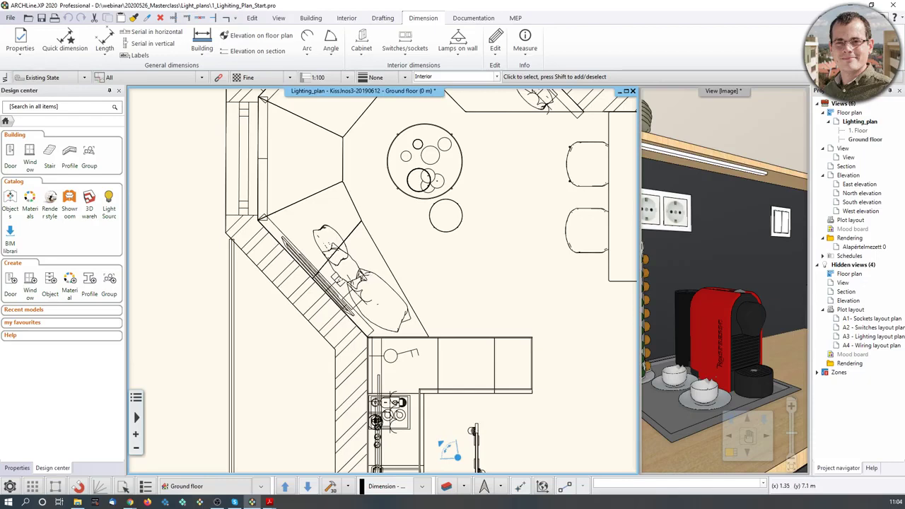
click(357, 270)
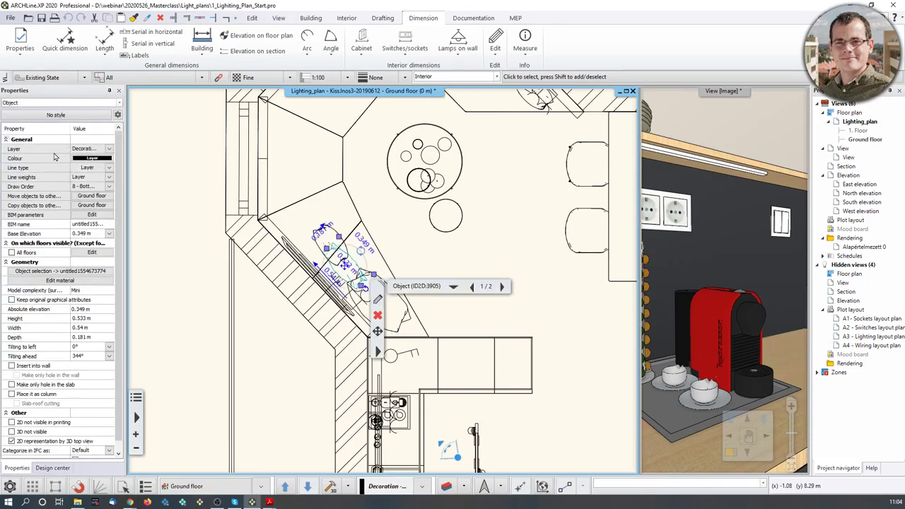
click(91, 149)
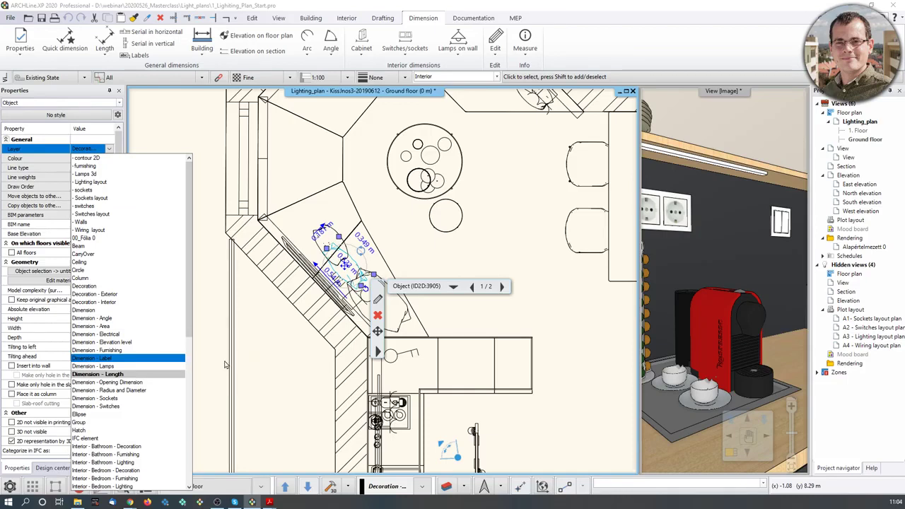
Select the wall switch symbol at the kitchen counter, check its layer assignment, and clear the selection
click(401, 356)
click(399, 357)
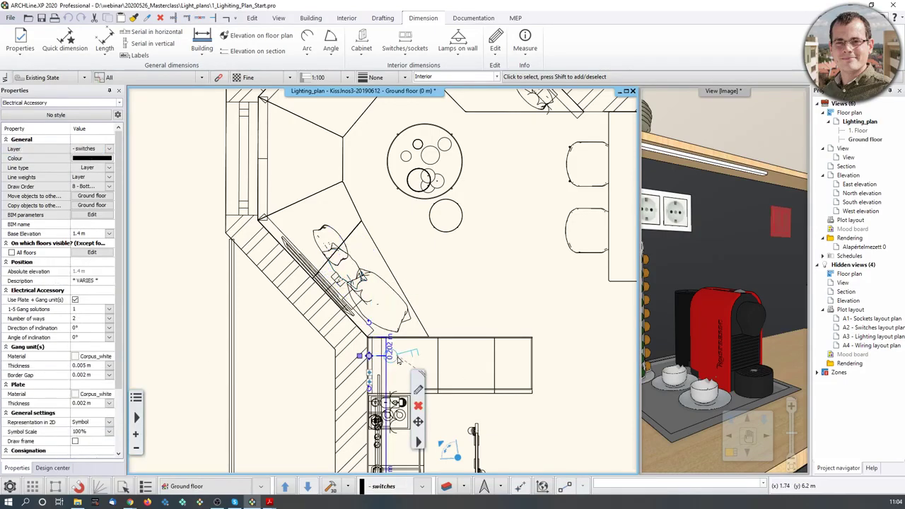
click(109, 148)
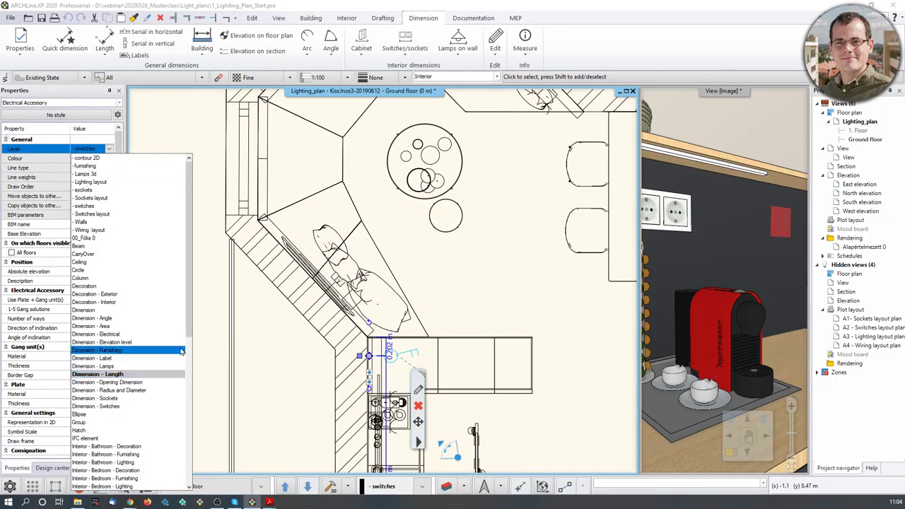
click(485, 249)
scroll(514, 332, down, 5)
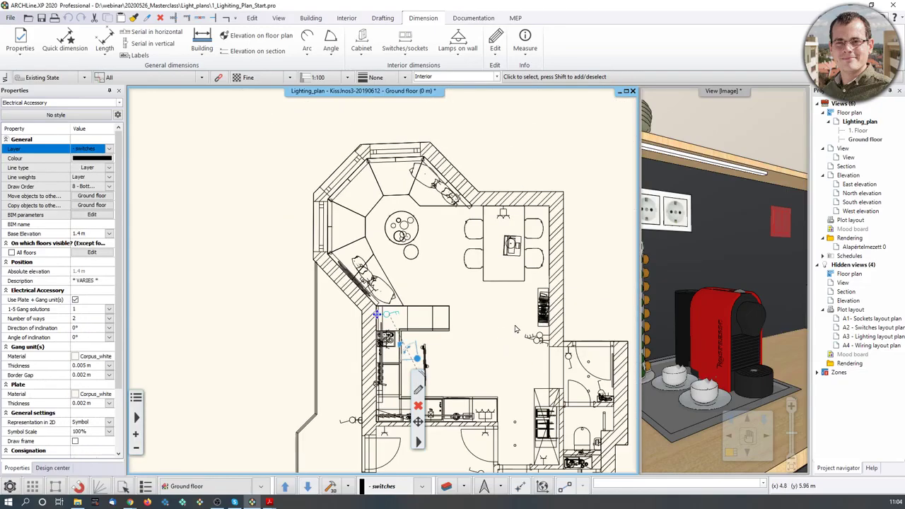
click(580, 250)
scroll(507, 200, down, 1)
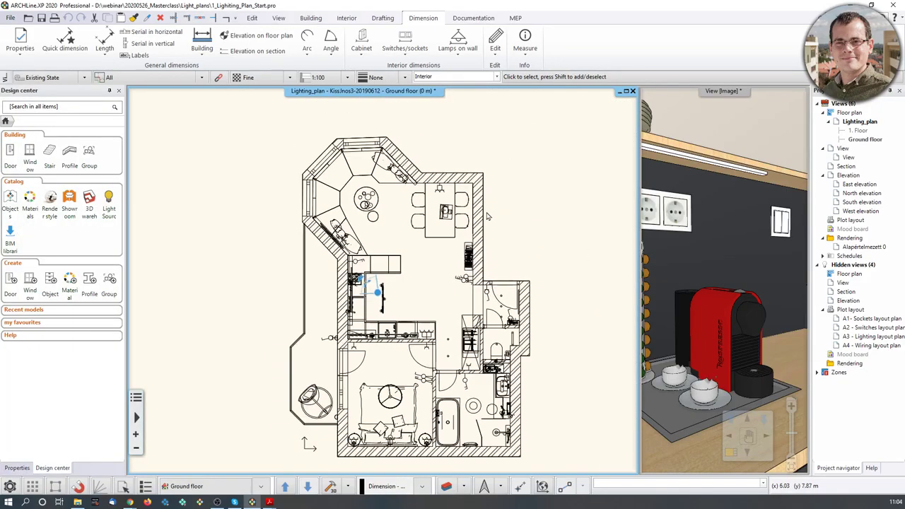
Open Layer Properties Management, list all layers, and examine which ones the Interior variation turns on and off
click(445, 487)
drag(332, 113, 356, 87)
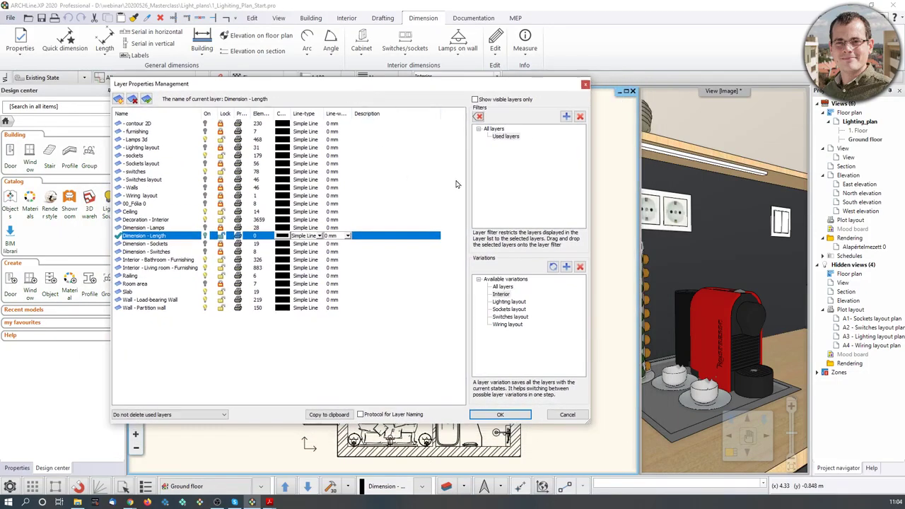
click(494, 129)
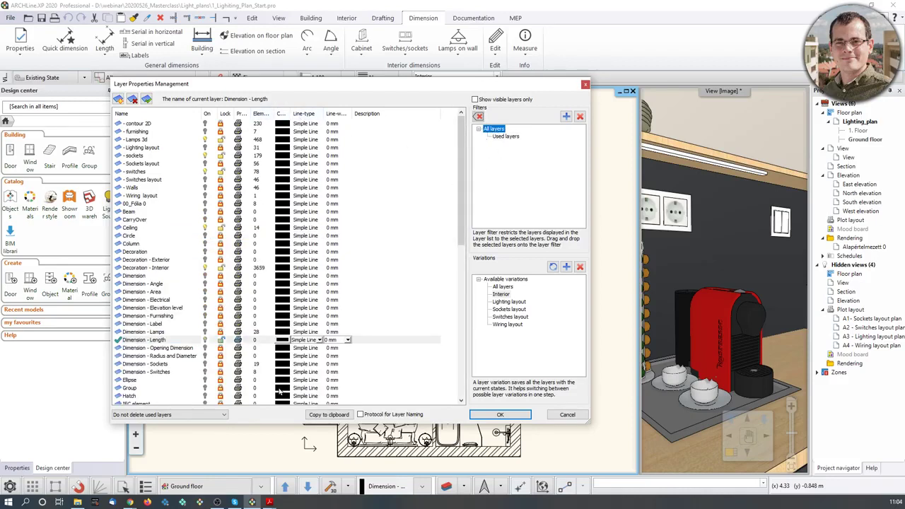
click(500, 295)
click(509, 302)
click(502, 294)
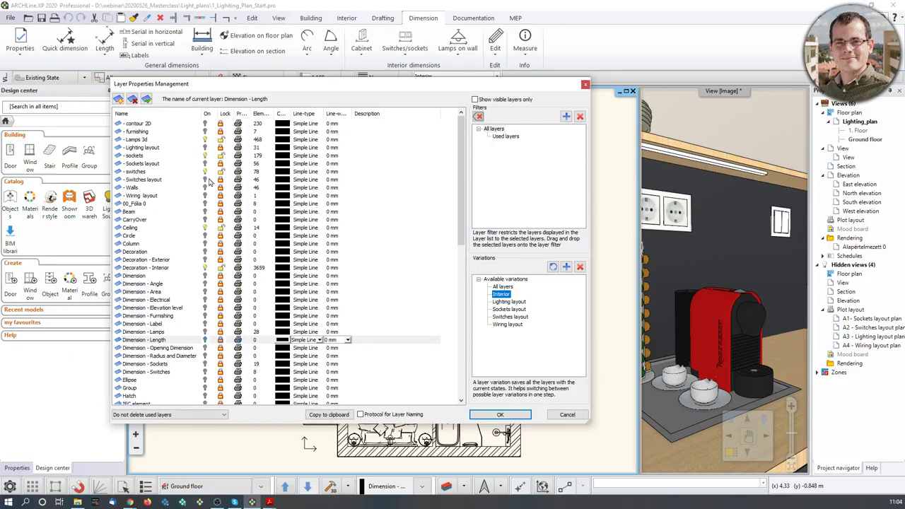
scroll(215, 279, down, 3)
scroll(215, 280, down, 10)
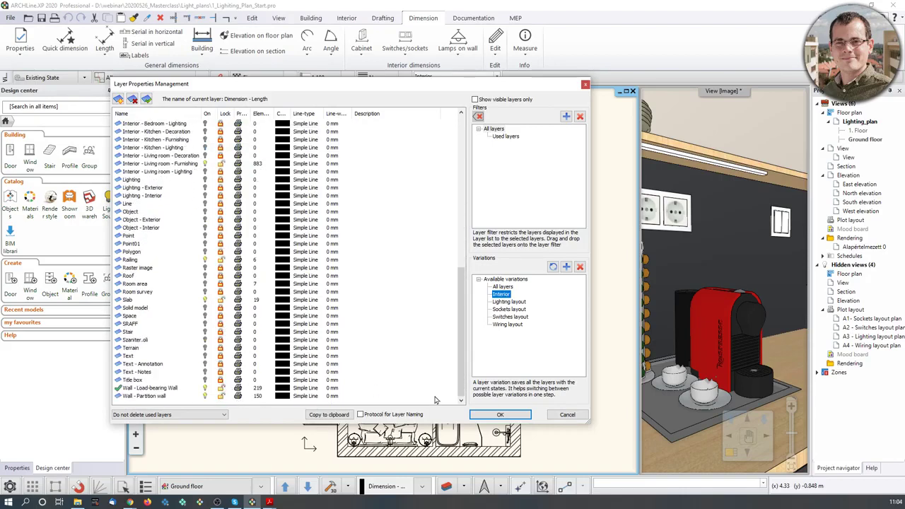
Compare the layer states of the Lighting, Sockets, Switches and Wiring layout variations, and leave the layer manager without applying changes
click(508, 302)
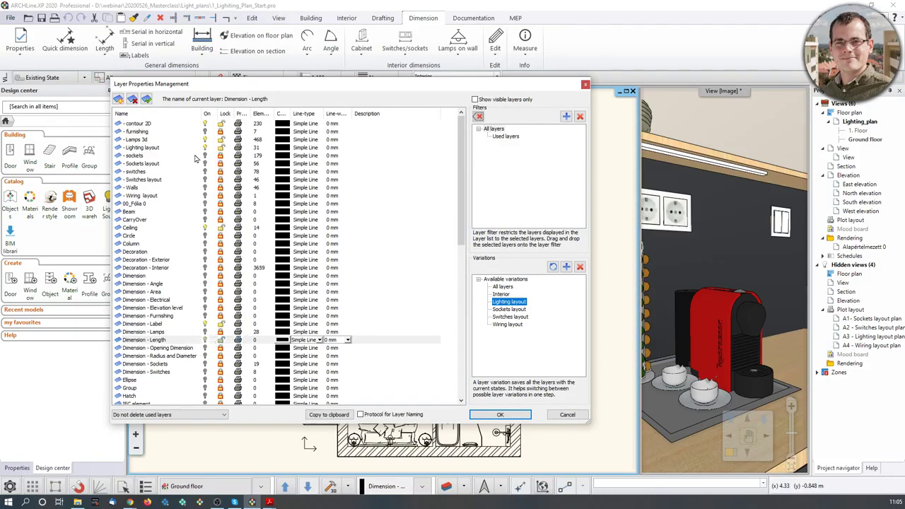
scroll(219, 196, down, 2)
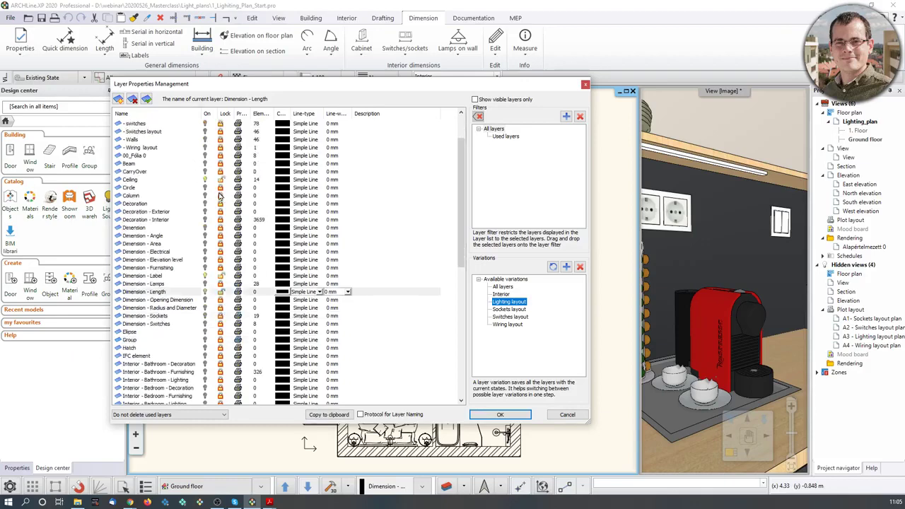
scroll(221, 205, down, 7)
click(512, 311)
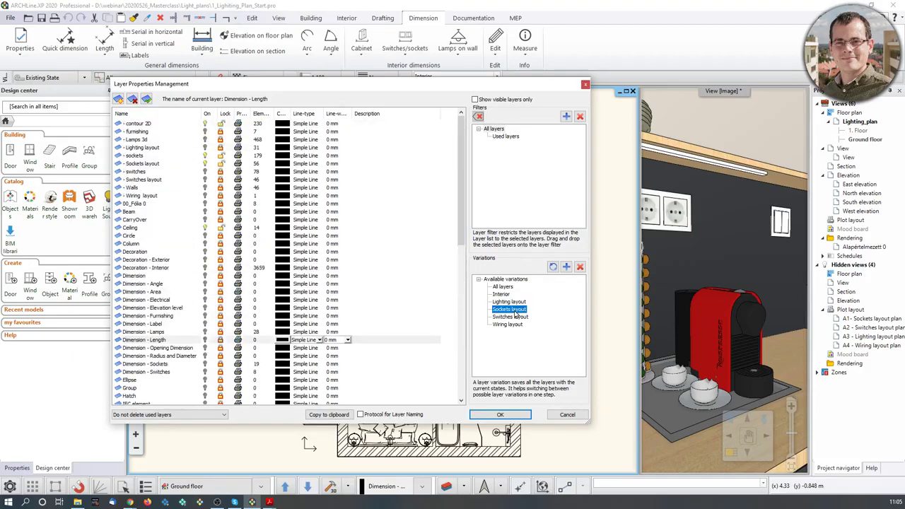
click(515, 316)
click(513, 325)
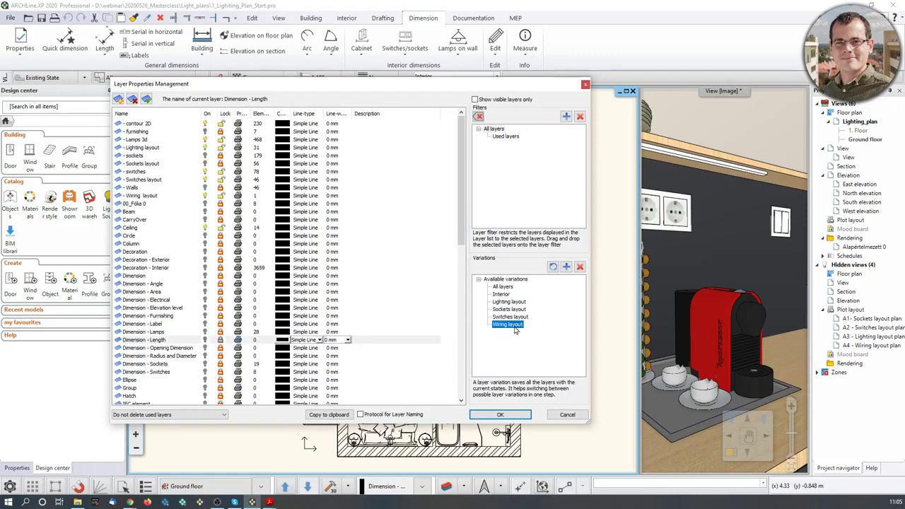
click(567, 415)
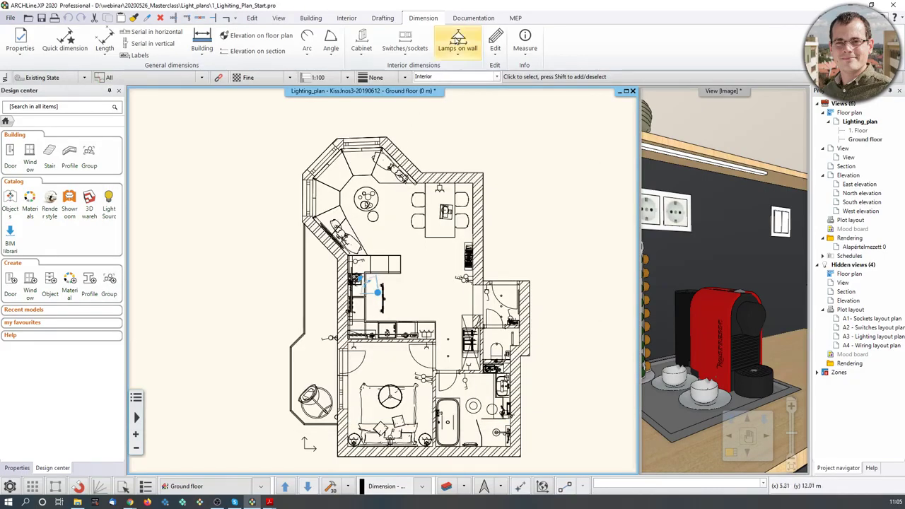
Show the ground floor plan in the Lighting layout and Sockets layout variations, ending on Lighting layout
click(497, 77)
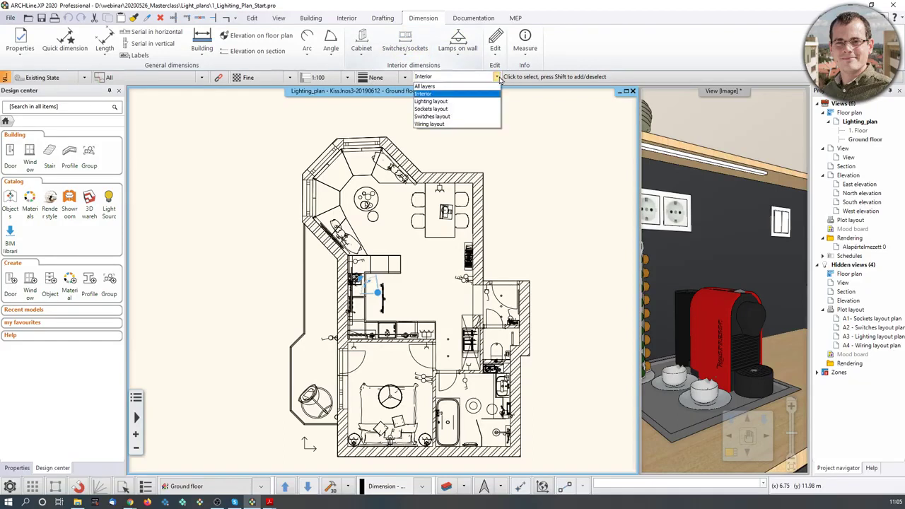
click(440, 101)
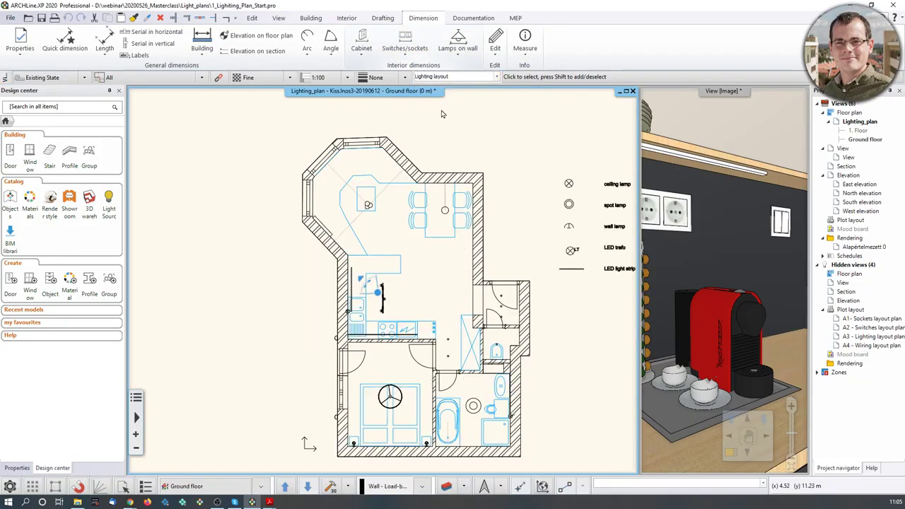
click(497, 77)
click(444, 110)
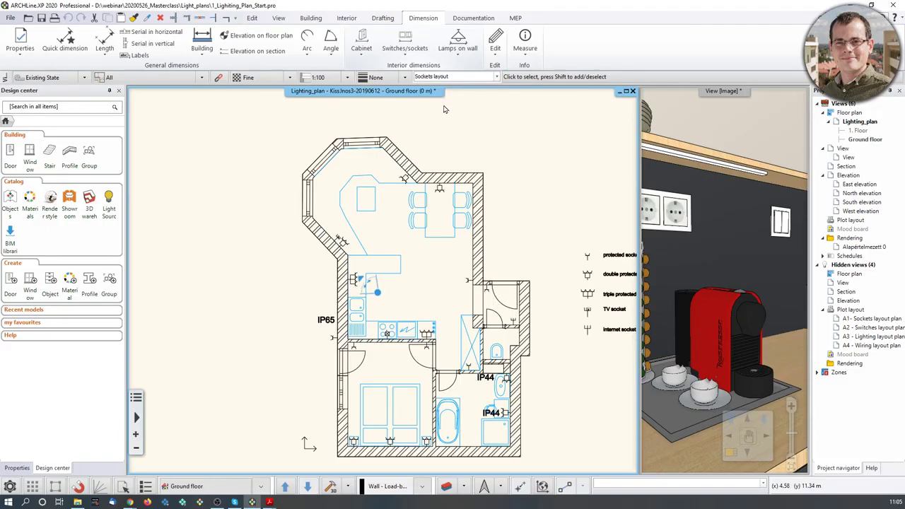
click(497, 77)
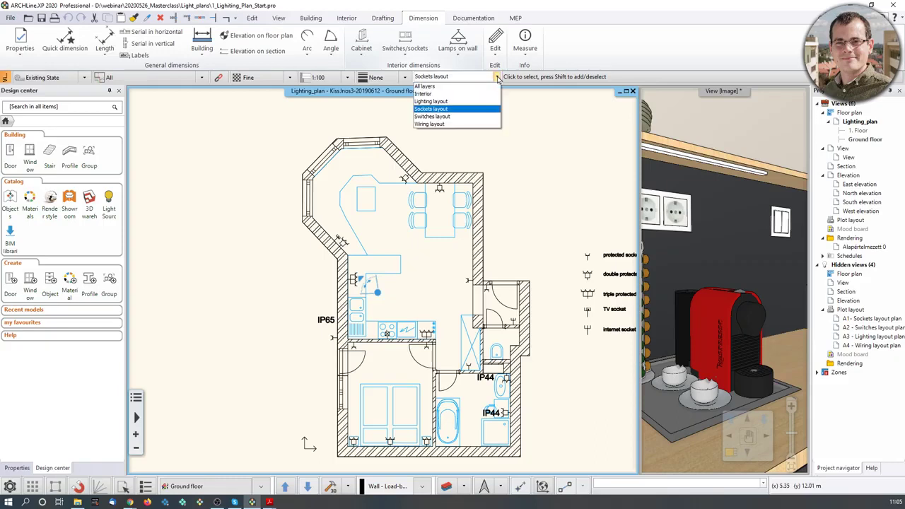
click(453, 102)
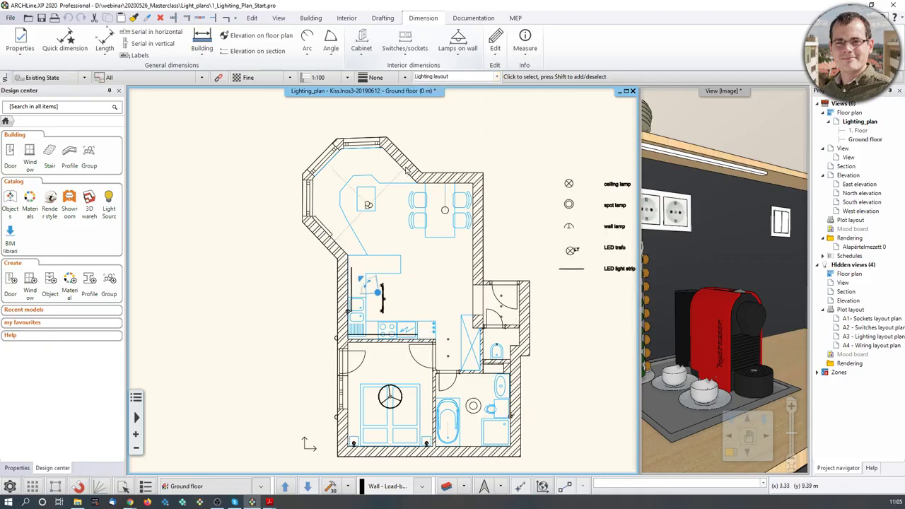
Display the Lighting layout variation's layer states in Layer Properties Management
click(446, 486)
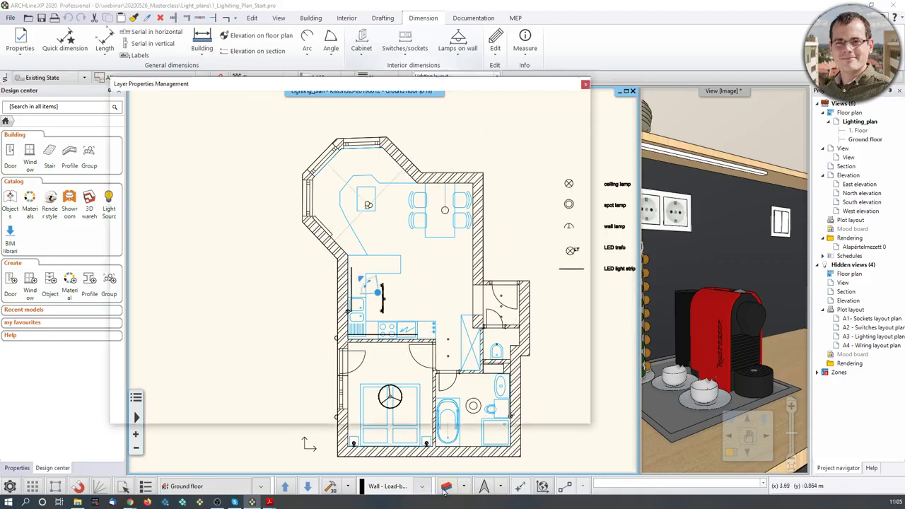
click(509, 301)
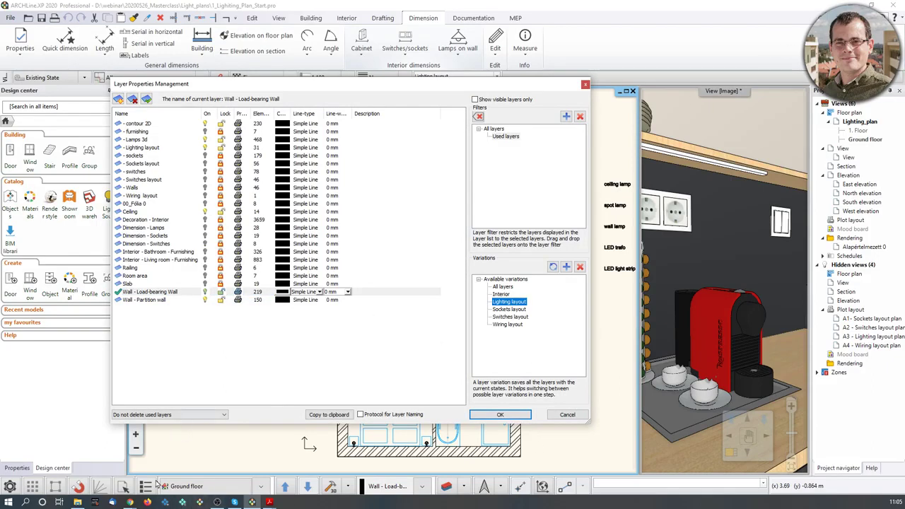
Switch to the browser to show the ARCHLine.XP advanced courses, return to ARCHLine.XP, and close the layer manager
click(84, 475)
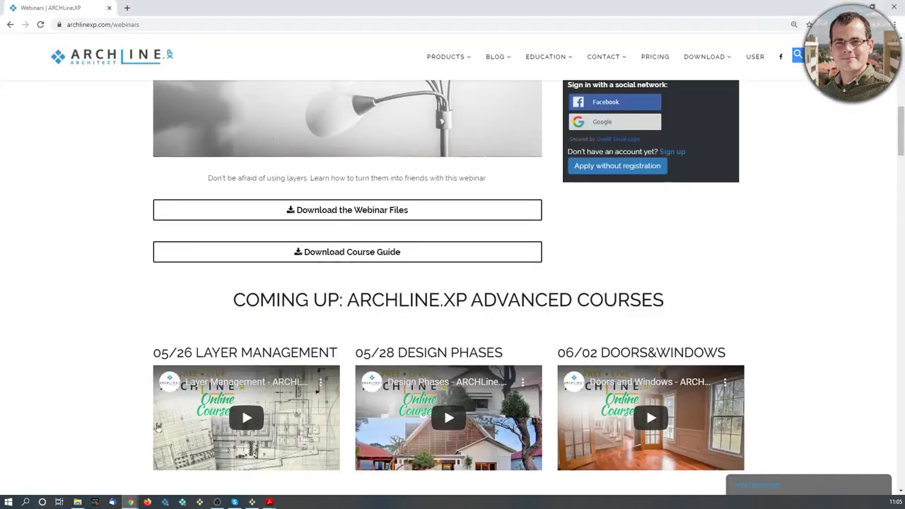
scroll(242, 313, down, 3)
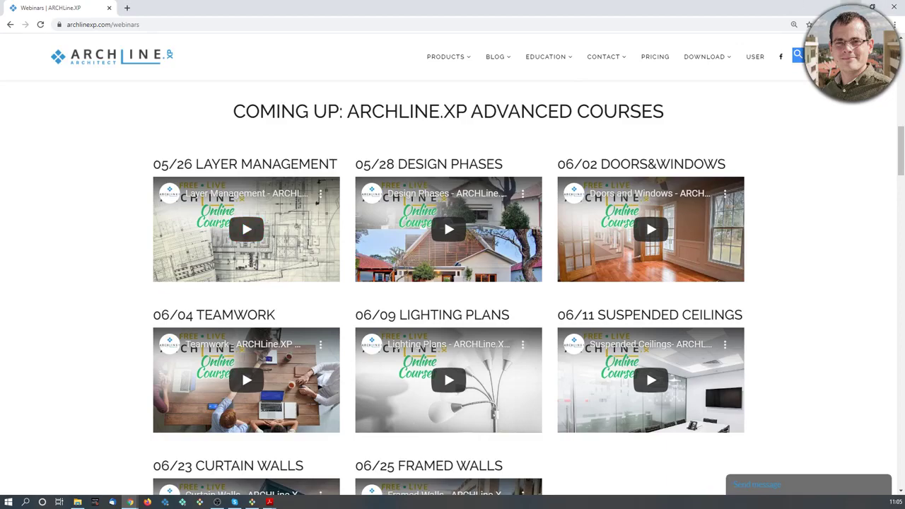
click(851, 6)
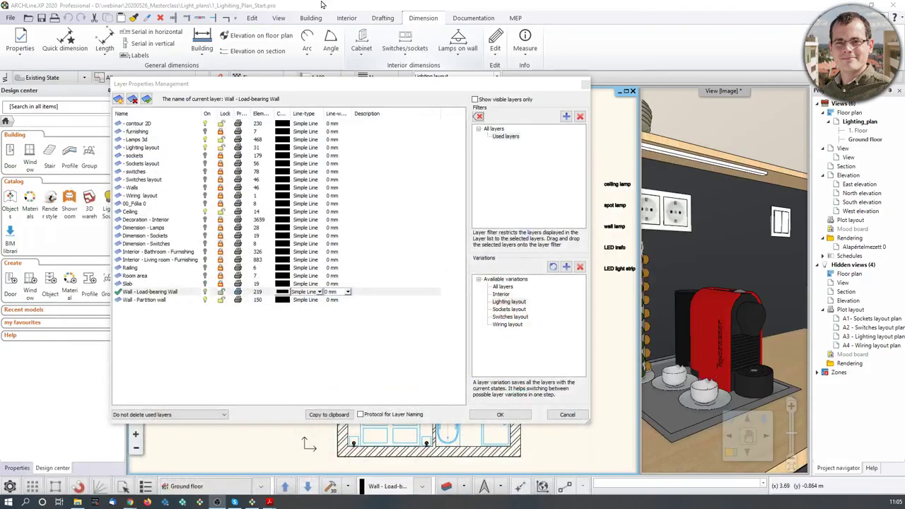
click(586, 83)
scroll(363, 296, down, 2)
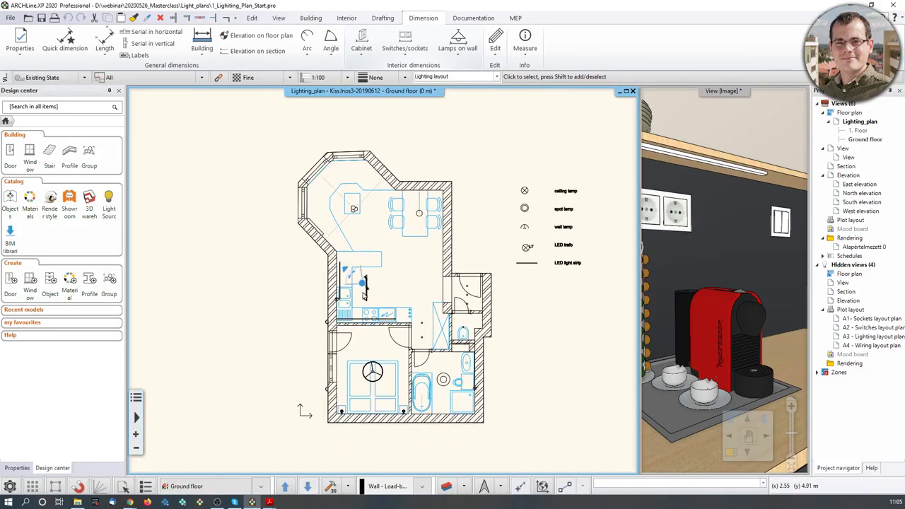
Bring the course guide in Adobe Acrobat Reader over the project, examine the wiring layout on page 63, and move it away
mouse_move(124, 501)
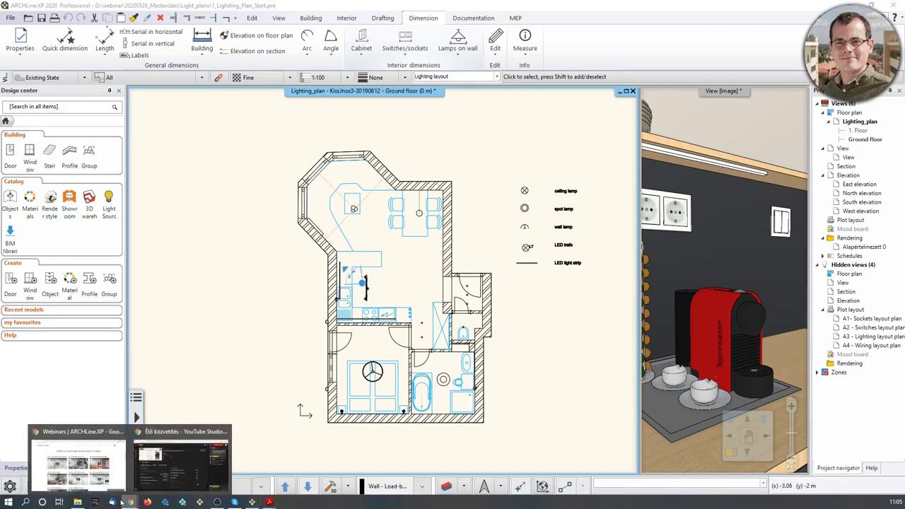
mouse_move(268, 501)
mouse_move(235, 473)
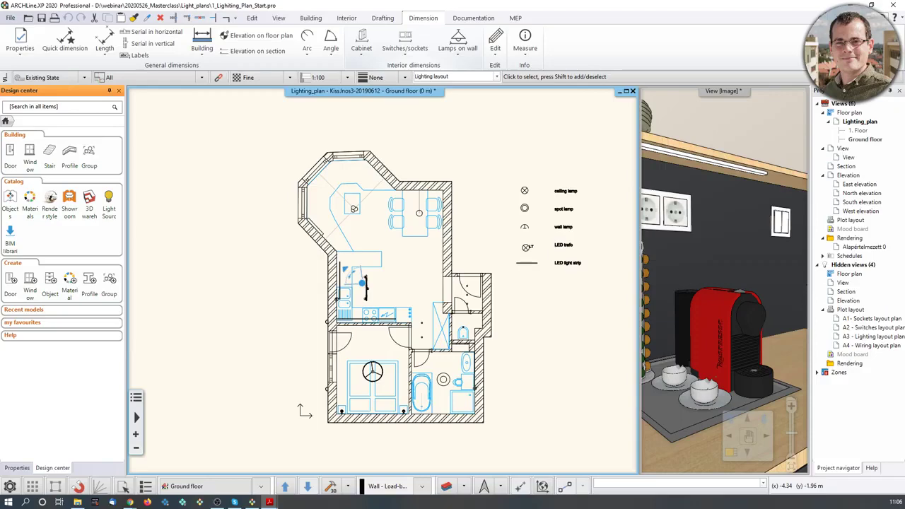
drag(0, 78, 450, 54)
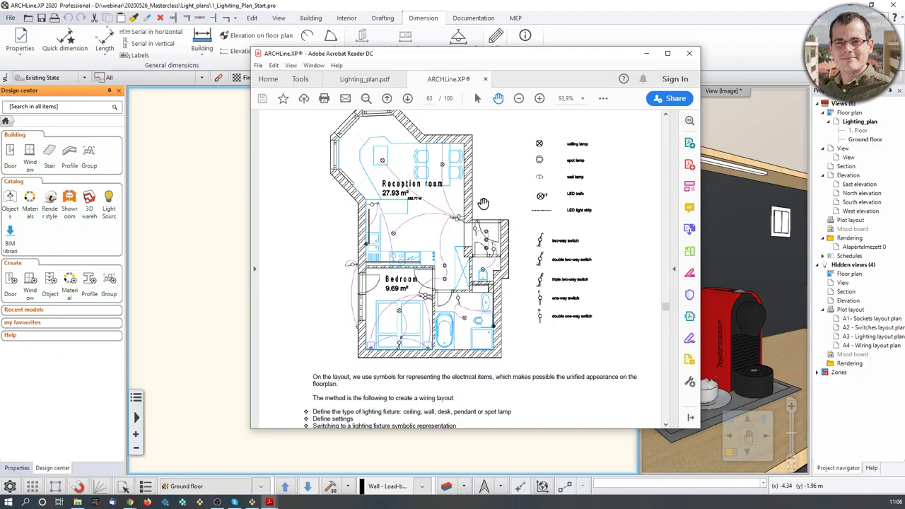
drag(481, 59, 0, 60)
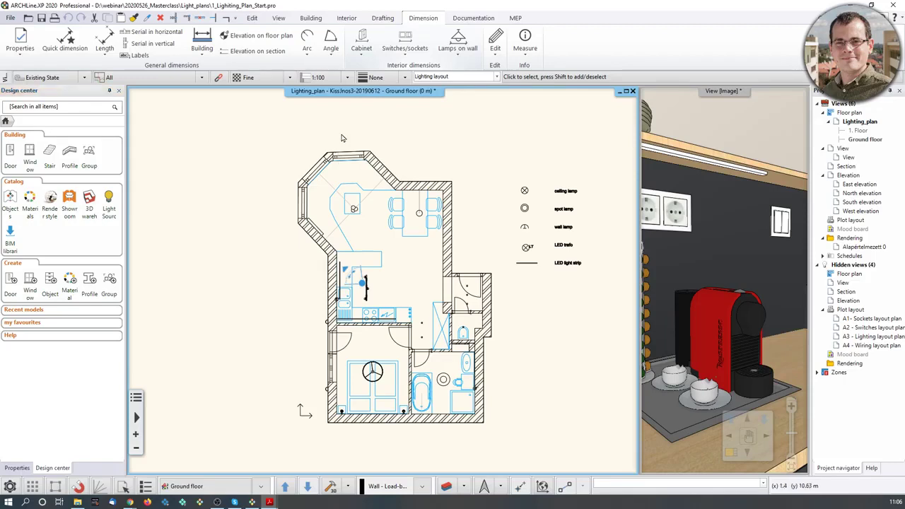
Switch the ground floor plan to the Wiring layout layer variation
click(496, 77)
click(430, 125)
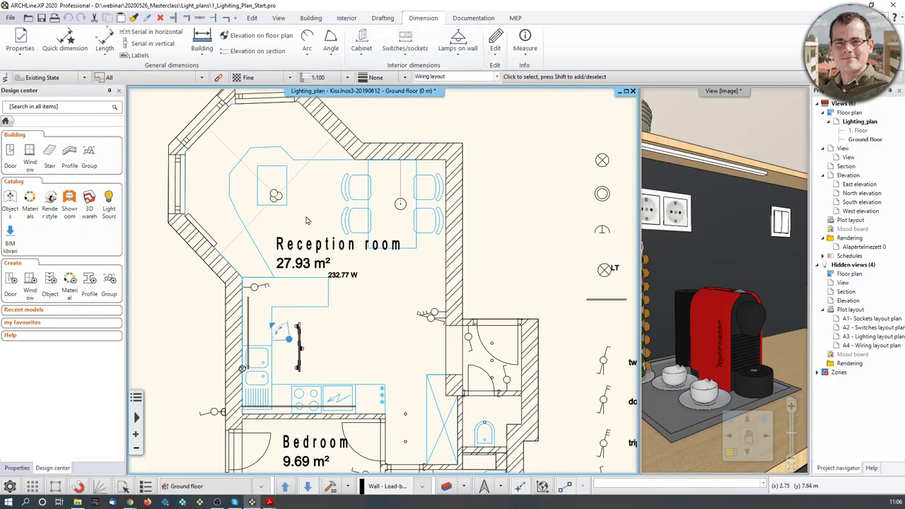
Select the three-globe lamp over the small table in the reception room, then clear the selection
middle_drag(310, 209, 316, 198)
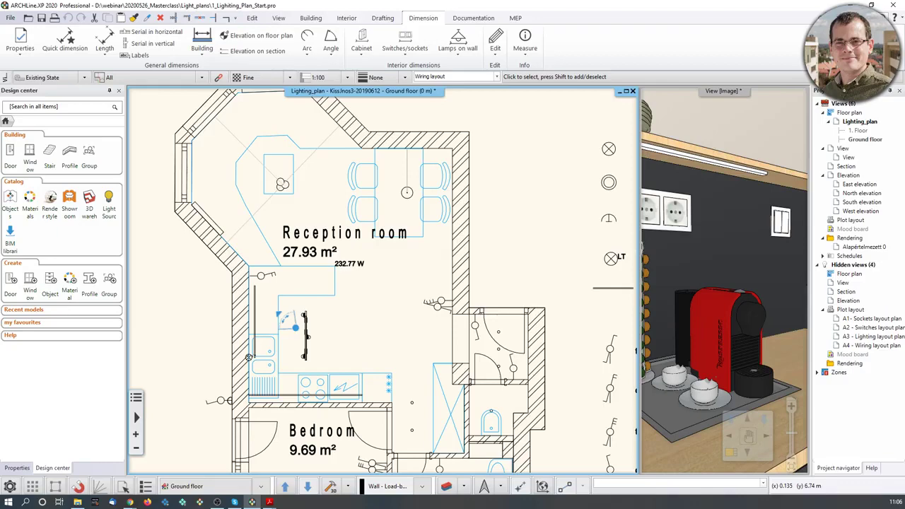
scroll(294, 189, up, 2)
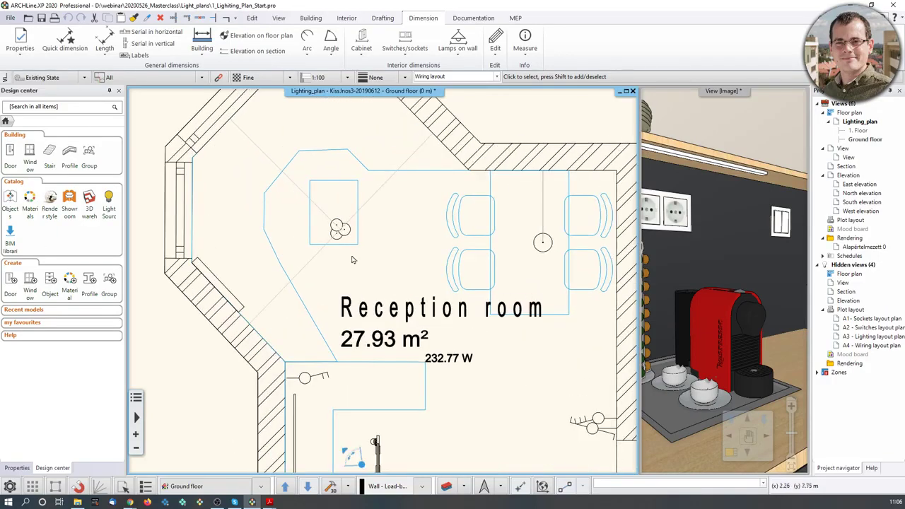
click(342, 236)
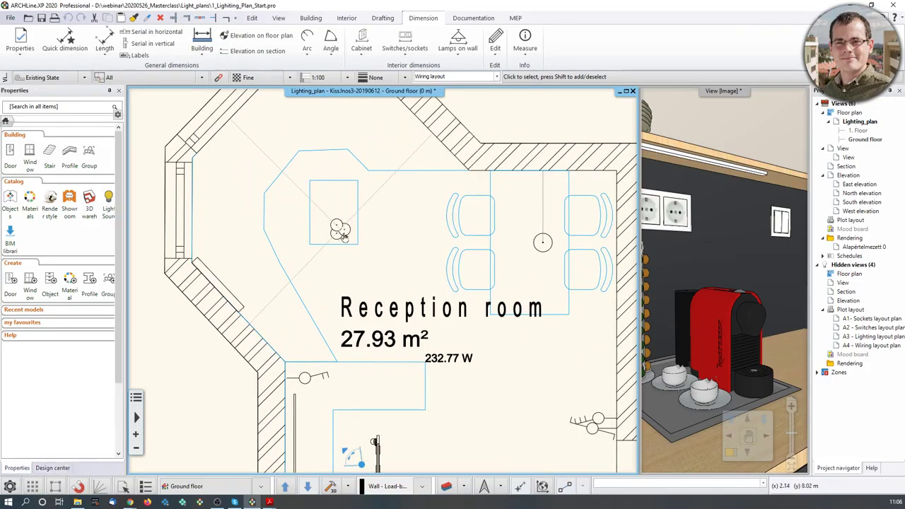
click(382, 216)
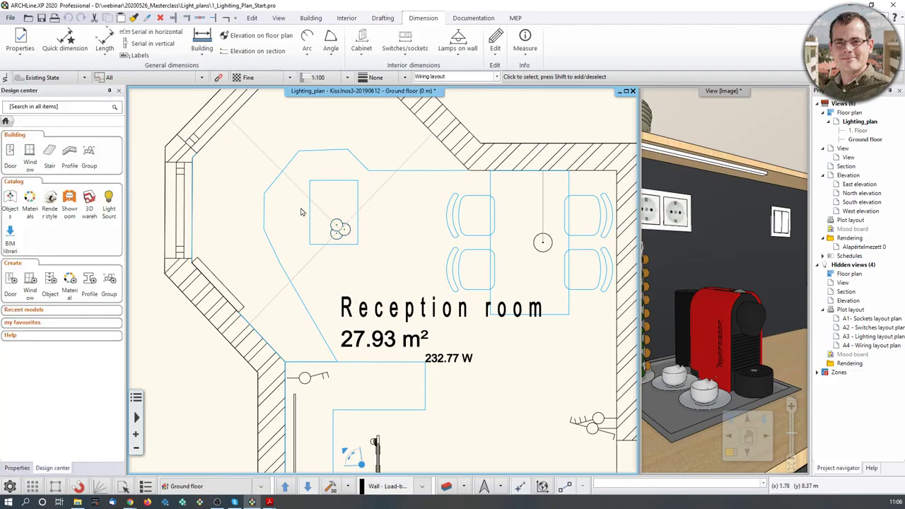
Open the kitchen's ceiling track lamp for editing, inspect its 3D model from another angle, and close its settings
middle_drag(495, 308, 483, 186)
scroll(483, 187, down, 1)
scroll(376, 403, up, 3)
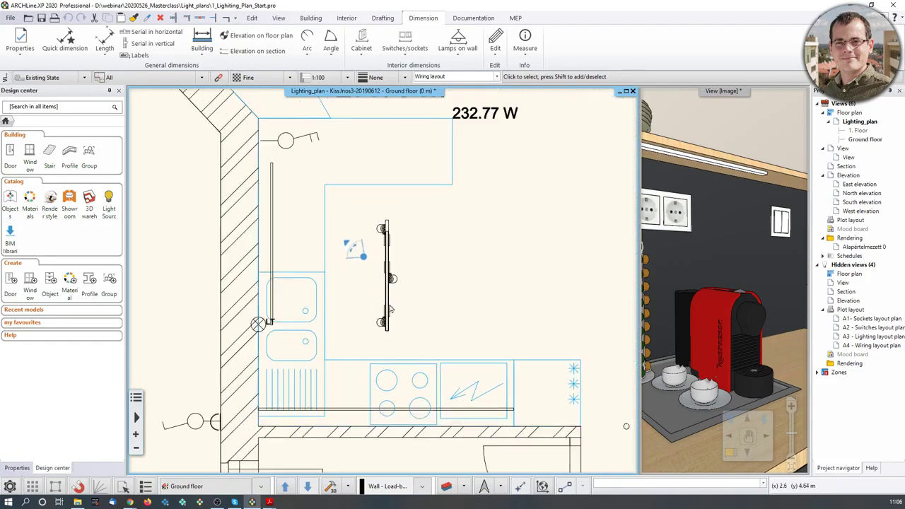
click(387, 272)
click(390, 277)
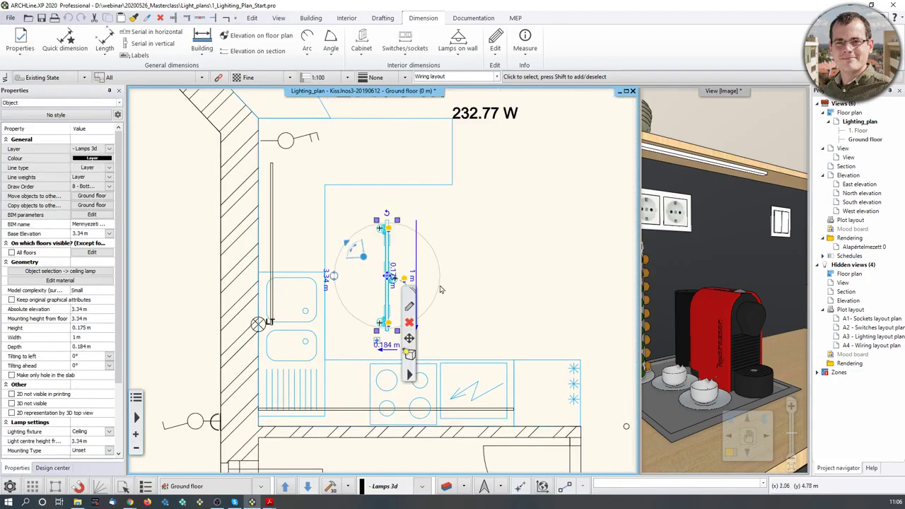
click(409, 305)
drag(478, 214, 438, 219)
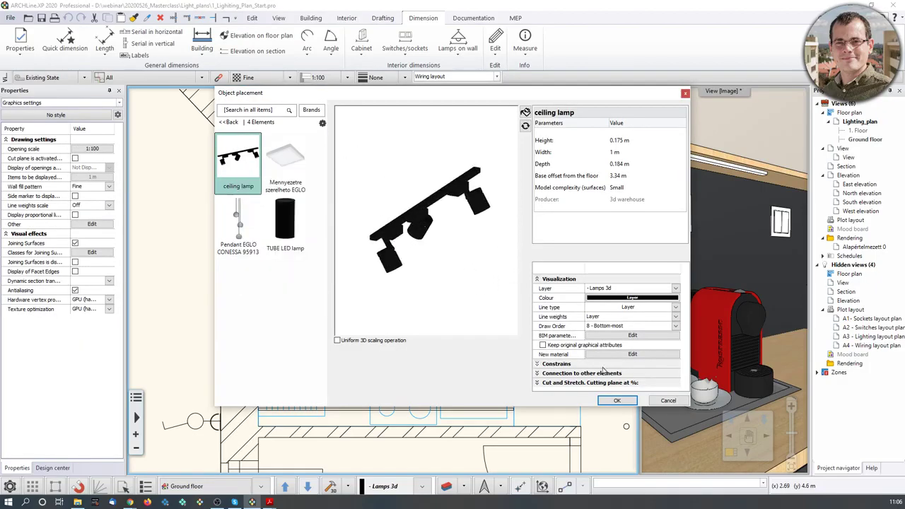
click(616, 400)
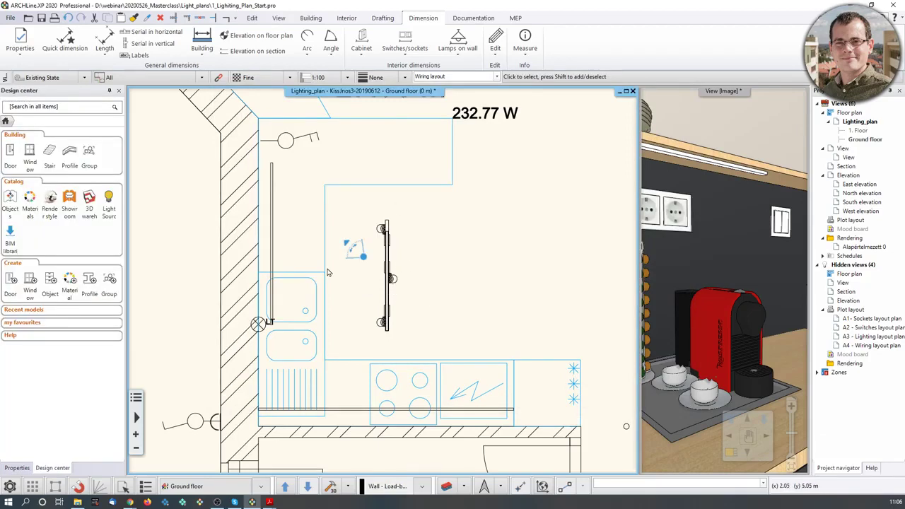
Switch the lighting fixtures on the ground floor plan from top view to symbolic representation
scroll(382, 273, down, 1)
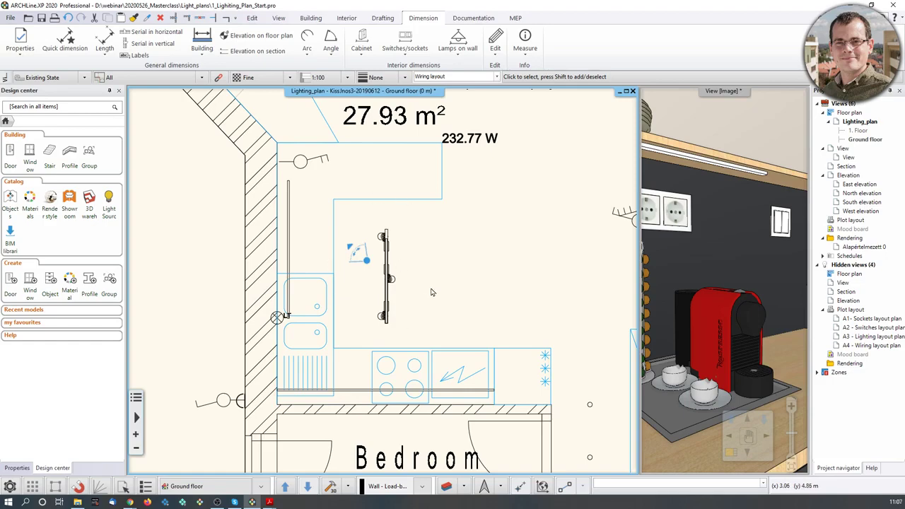
middle_drag(473, 283, 390, 319)
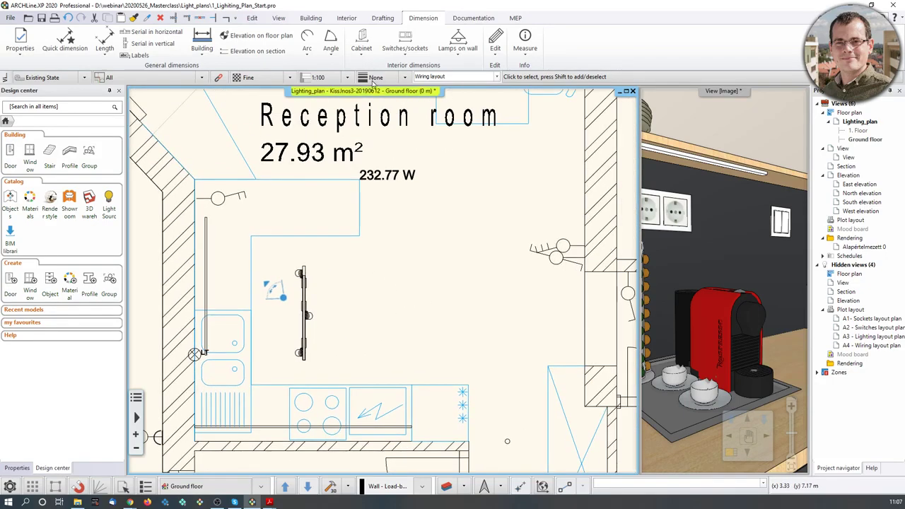
click(347, 18)
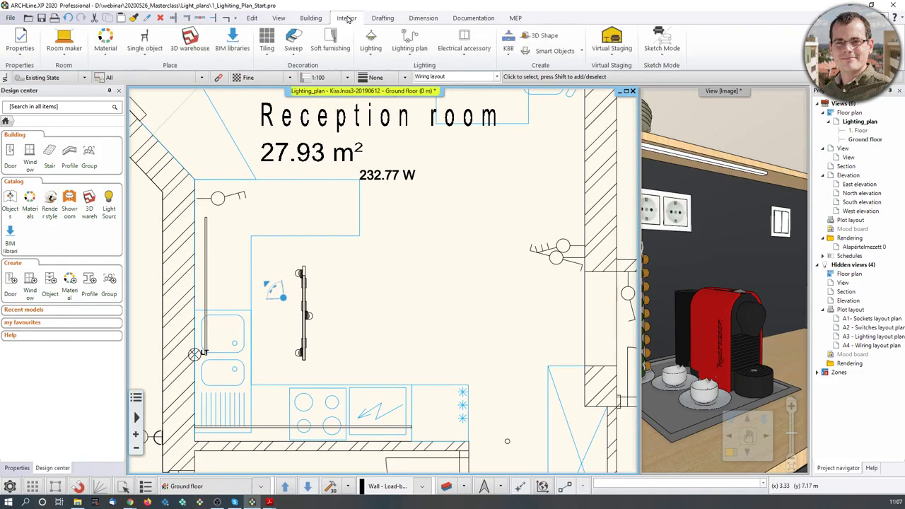
click(410, 55)
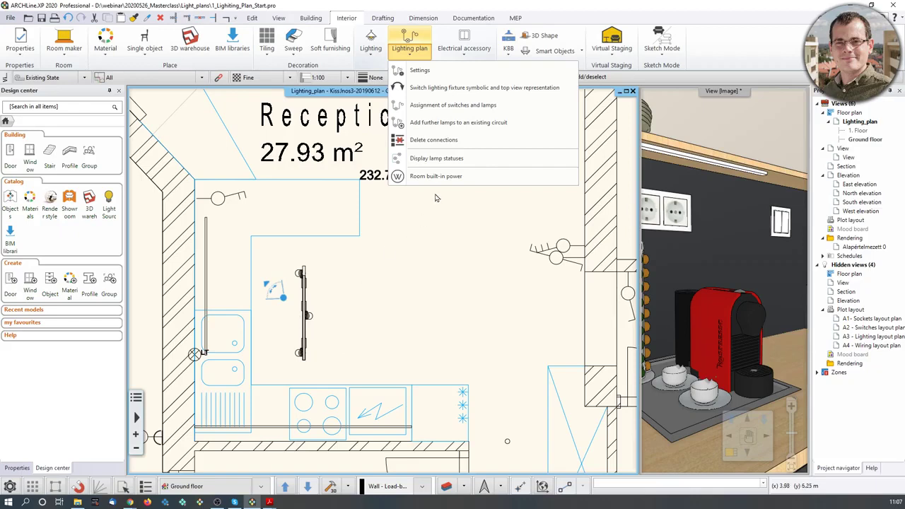
click(491, 89)
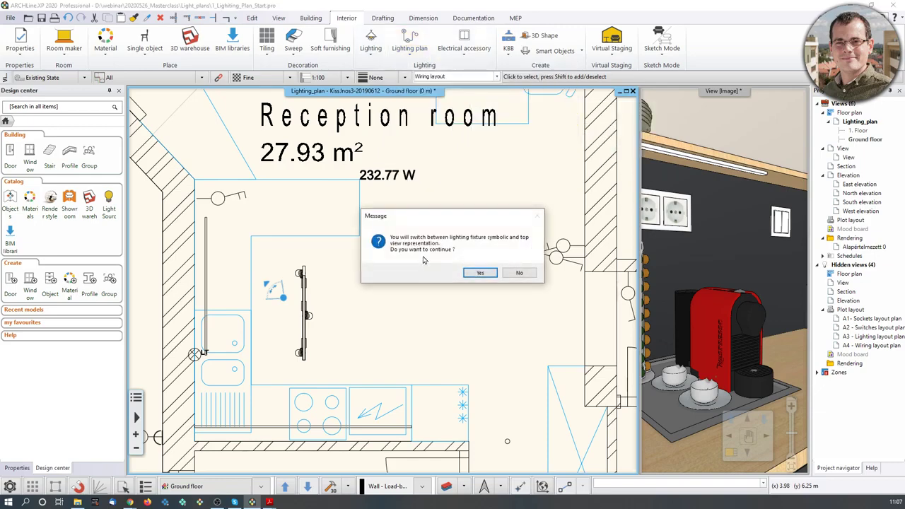
click(479, 273)
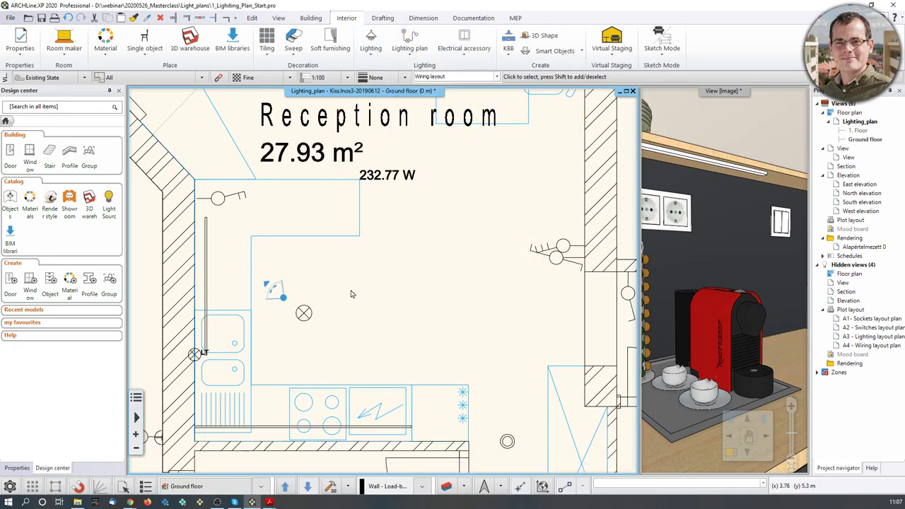
Inspect the 3D model of the Pendant EGLO CONESSA 95913 lamp in the reception room and close its settings without changes
scroll(405, 297, down, 3)
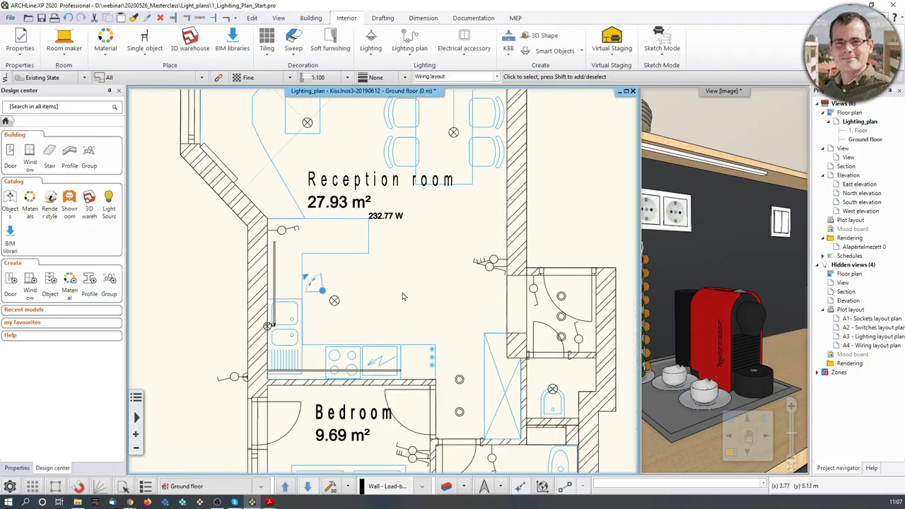
scroll(333, 188, up, 1)
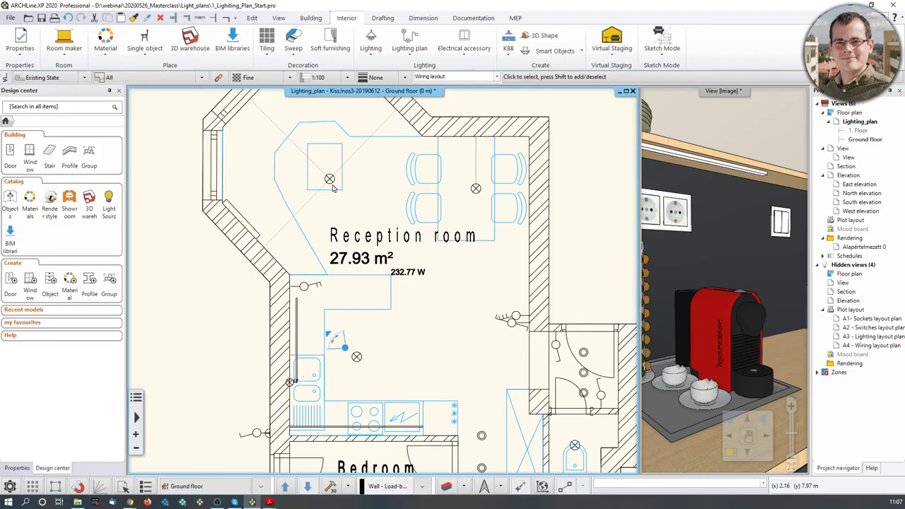
scroll(326, 181, up, 2)
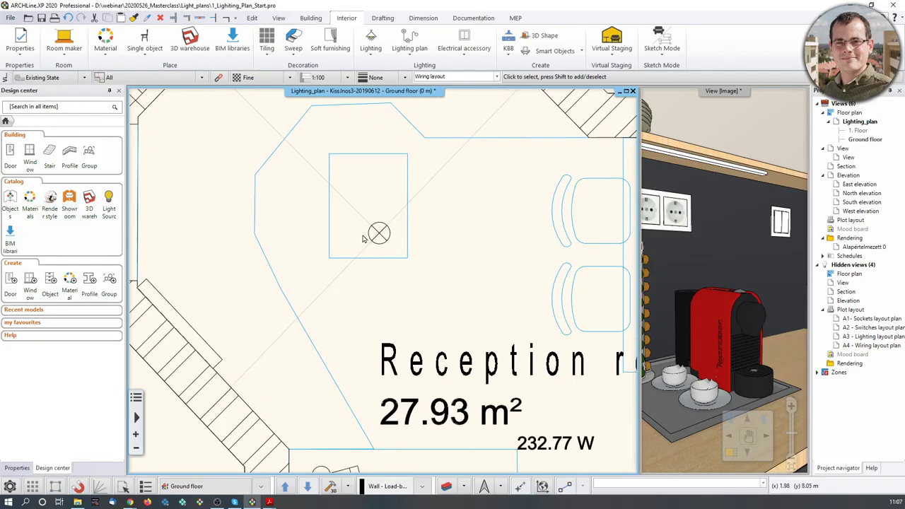
click(379, 242)
click(400, 275)
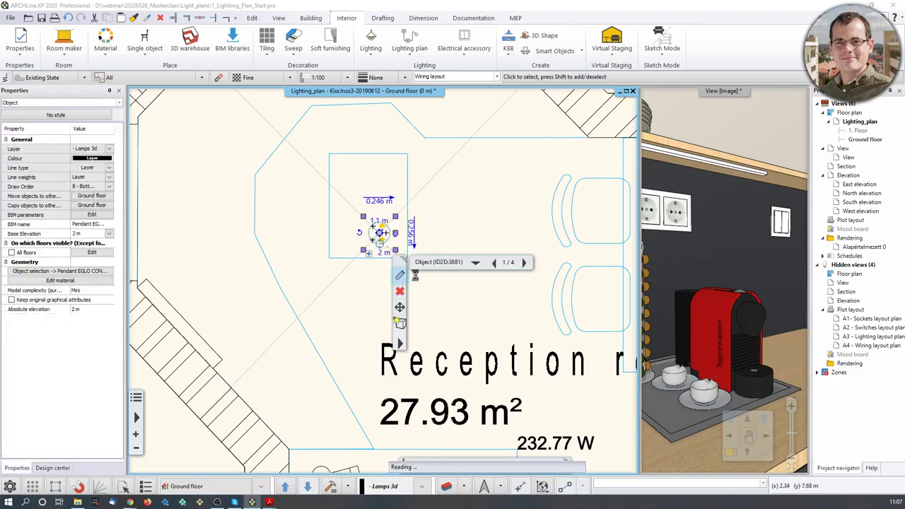
drag(434, 195, 388, 116)
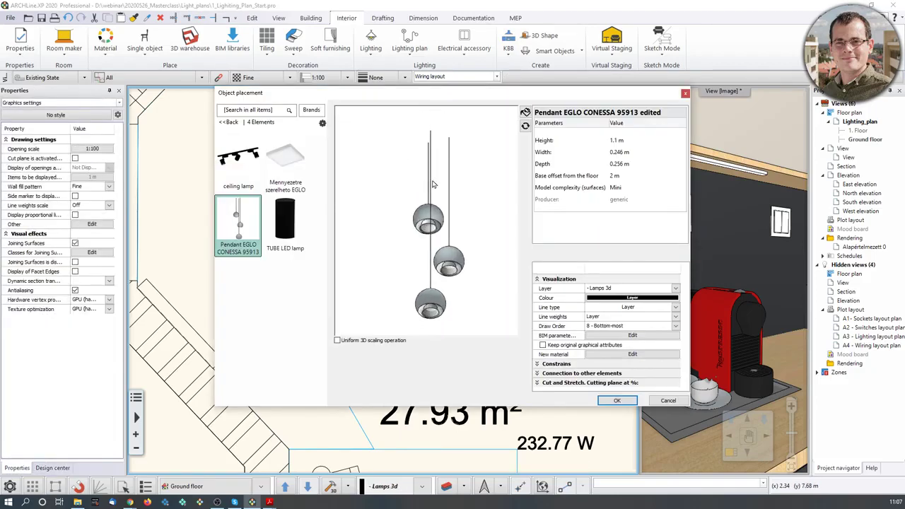
drag(449, 182, 455, 231)
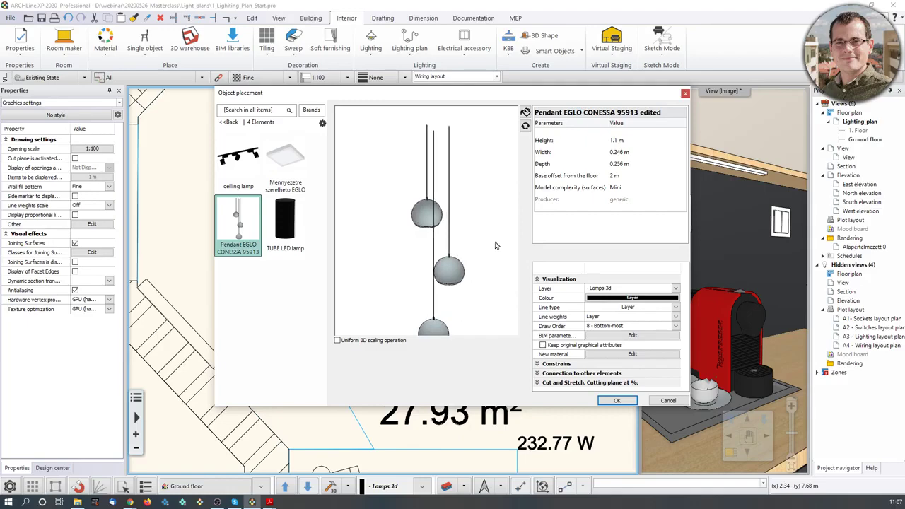
click(686, 94)
scroll(403, 227, down, 3)
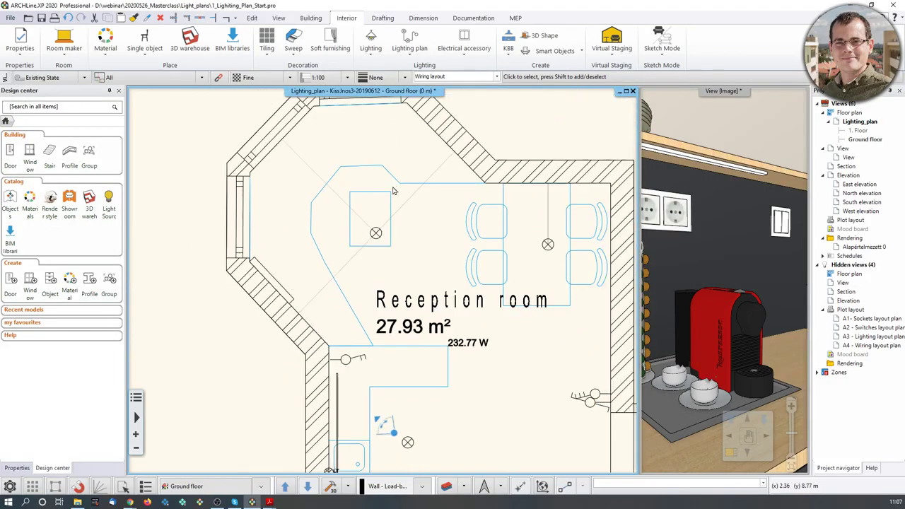
Maximize the ground floor plan view and frame the two double-circle lamp symbols in the hallway beside the bedroom
scroll(400, 232, down, 3)
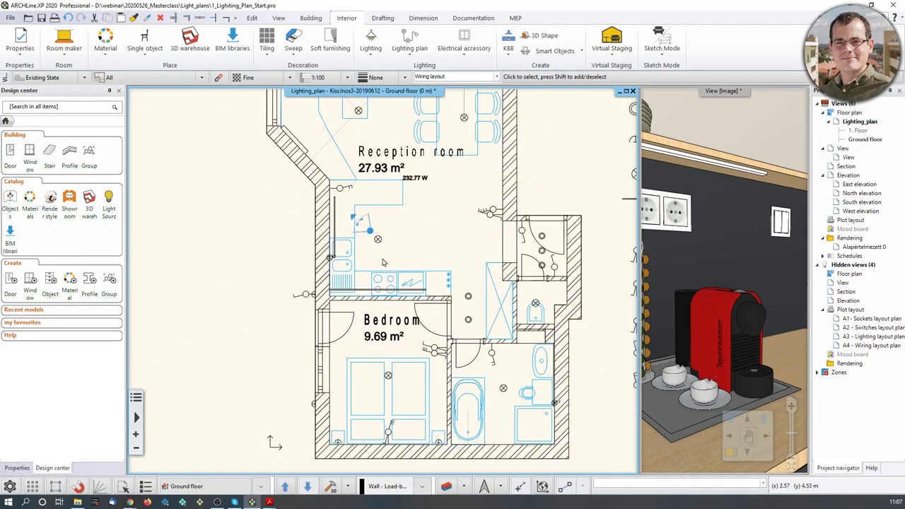
scroll(488, 321, up, 4)
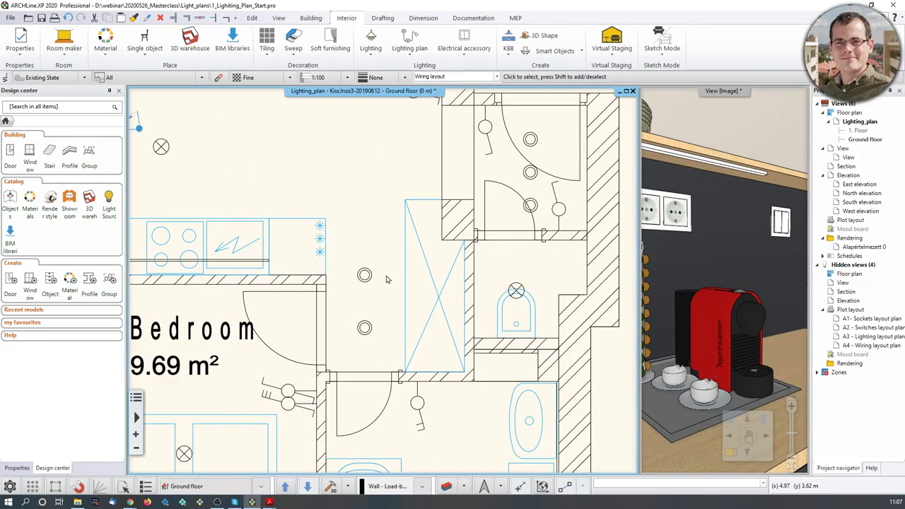
click(625, 91)
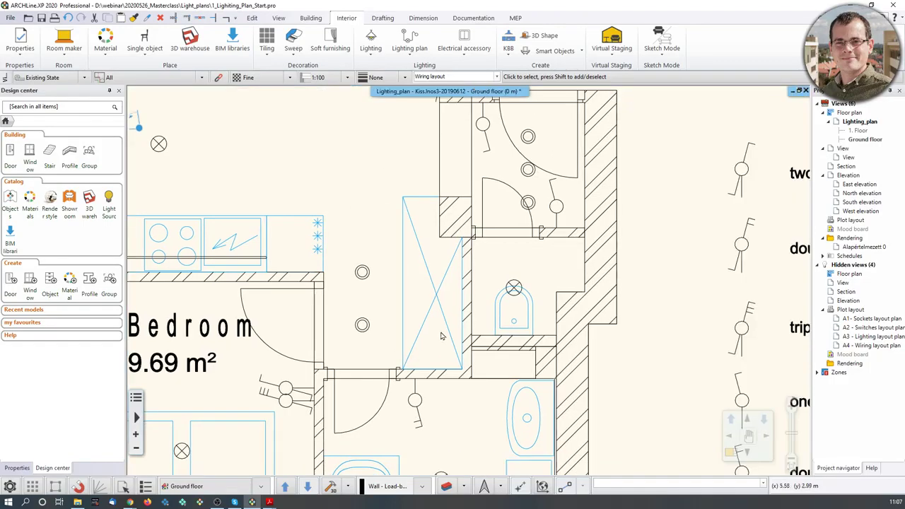
middle_drag(441, 332, 525, 340)
scroll(451, 312, up, 2)
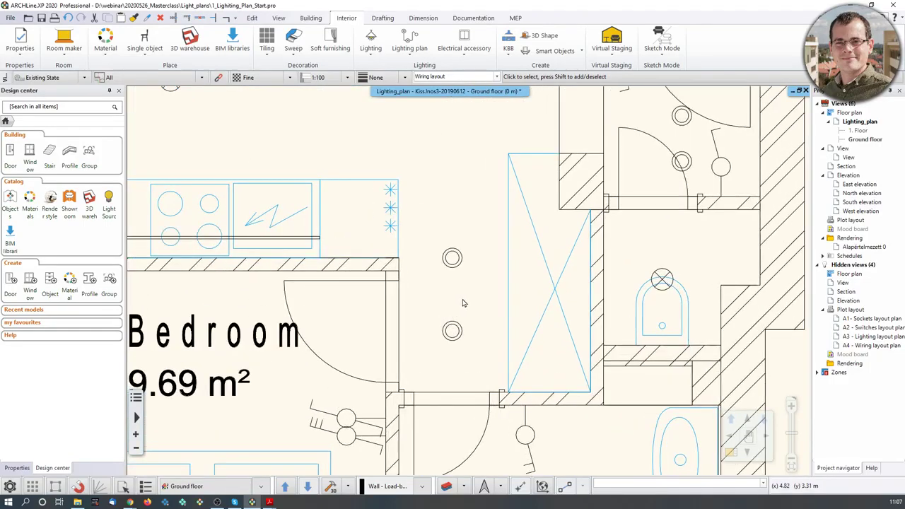
Inspect the 3D model of the upper TUBE LED lamp in the hallway and close its settings without changes
click(453, 257)
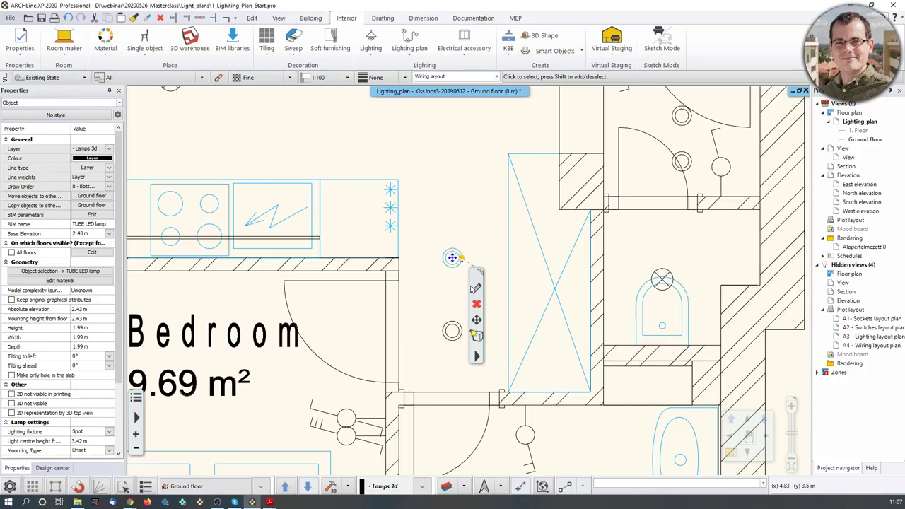
click(477, 288)
mouse_move(464, 180)
mouse_down()
mouse_move(461, 82)
mouse_move(448, 178)
mouse_up()
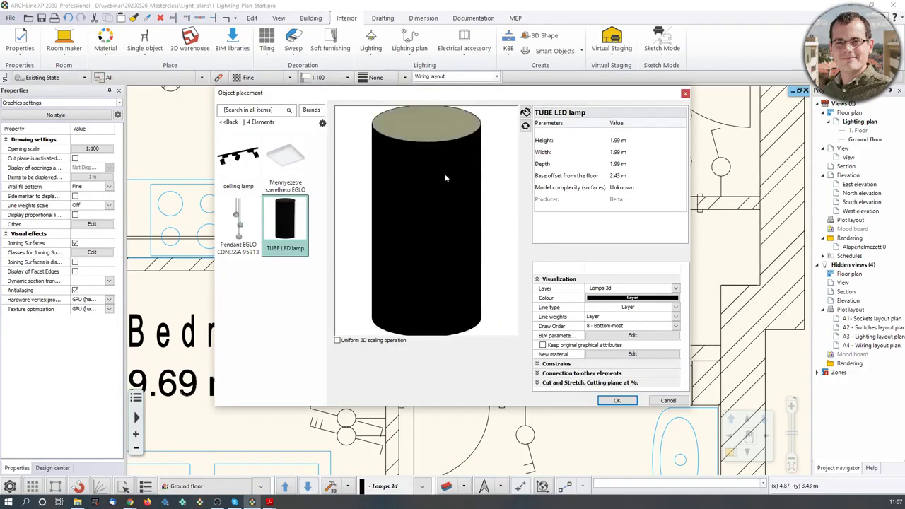
click(685, 94)
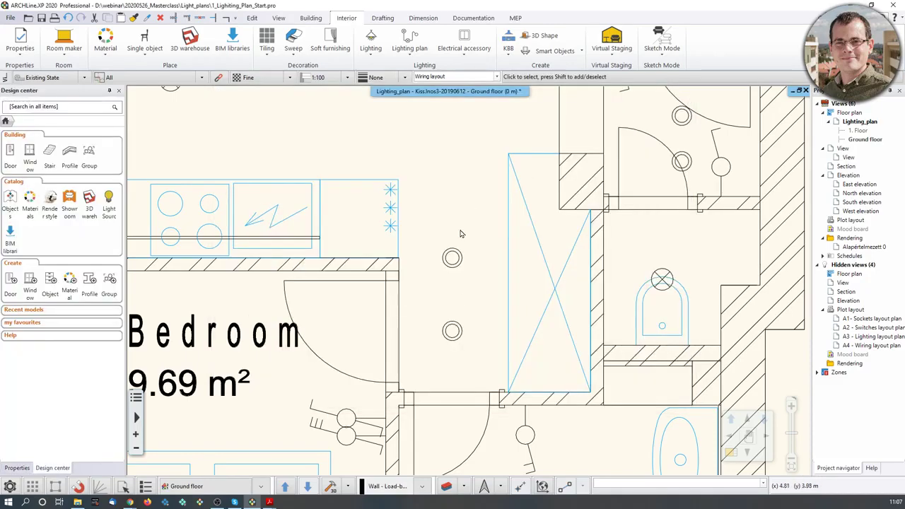
Check the hallway lamp's lighting fixture type, then set the lighting fixture type of the lamp above the toilet to Ceiling
click(455, 268)
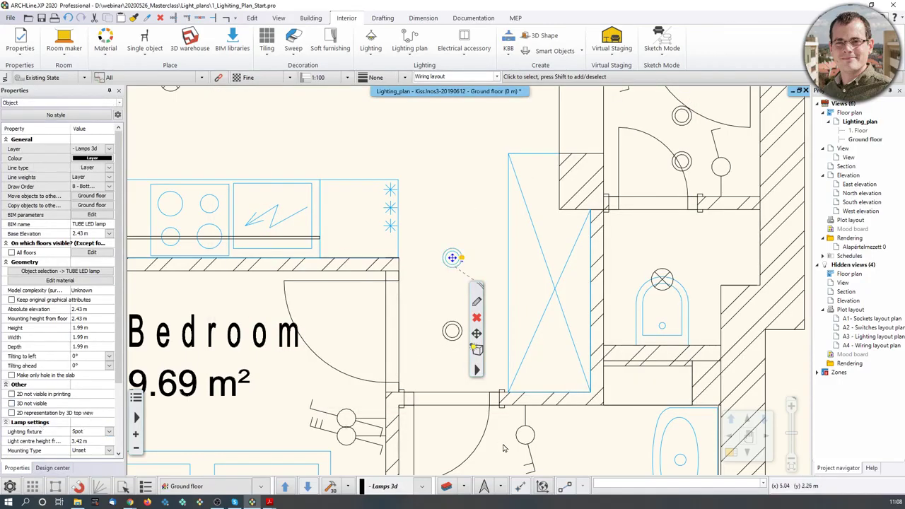
click(670, 273)
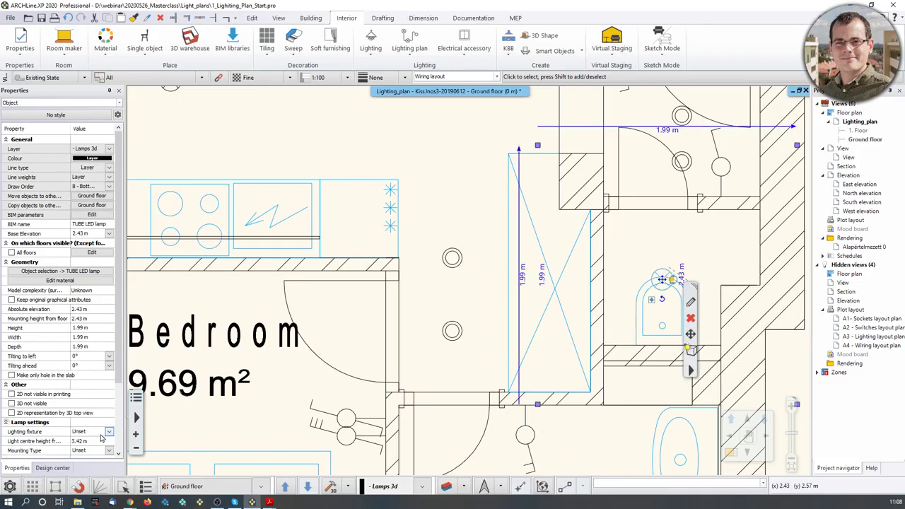
click(110, 434)
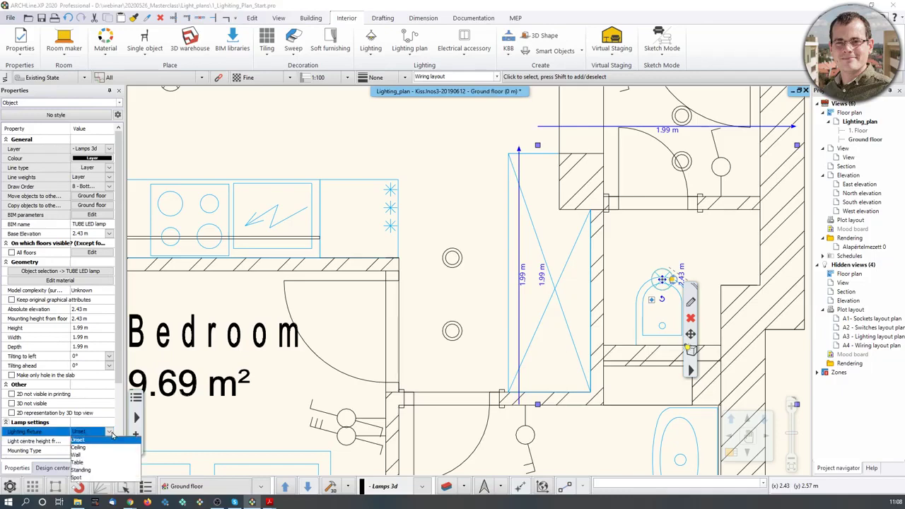
click(78, 447)
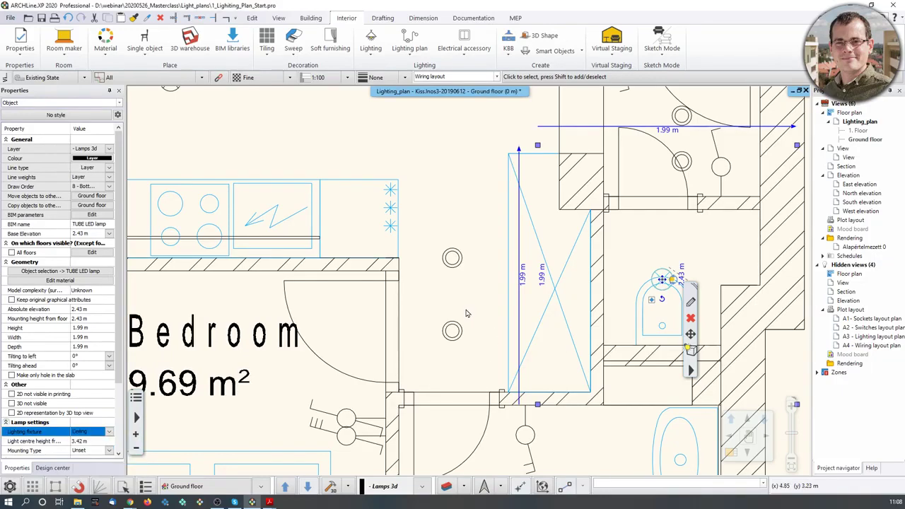
click(478, 203)
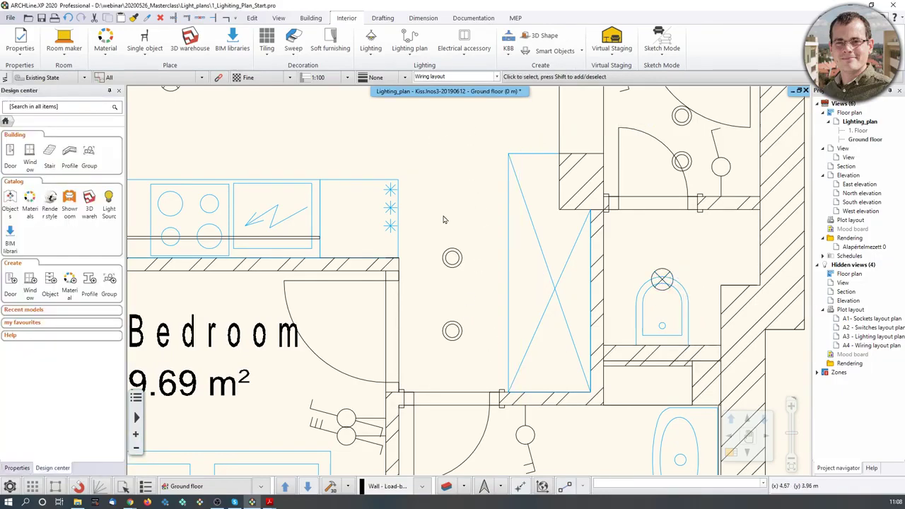
Switch the floor plan's lighting fixtures from symbolic to top view representation
click(409, 47)
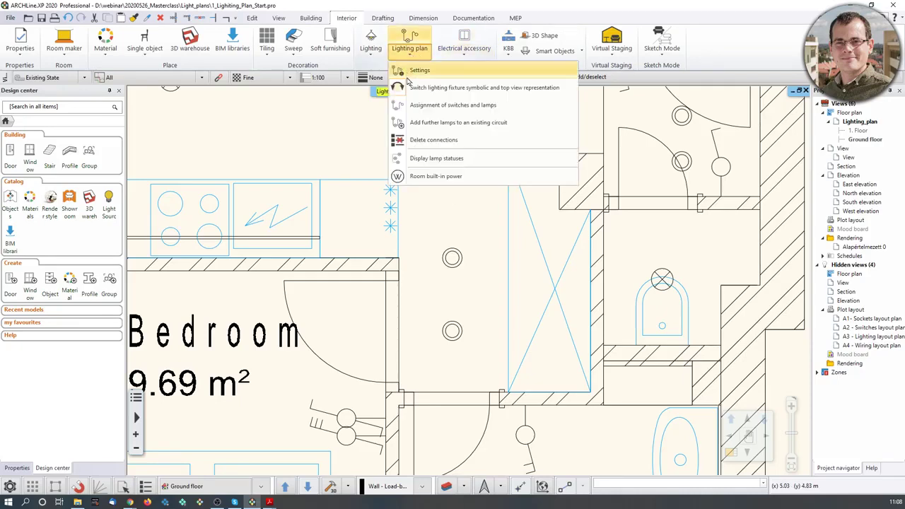
click(417, 88)
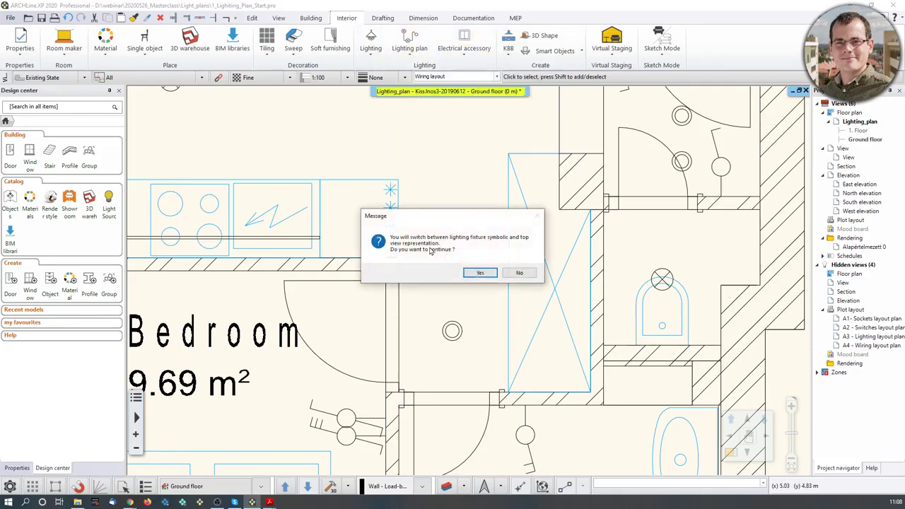
click(479, 273)
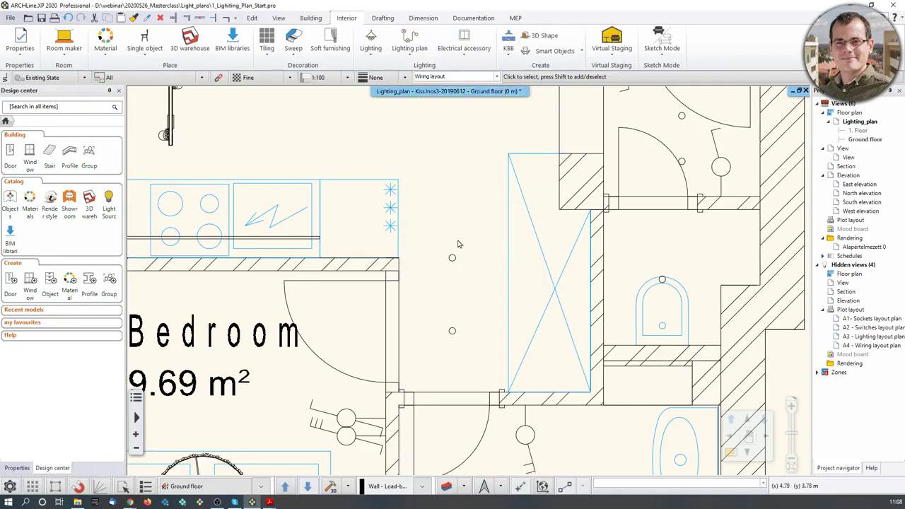
Set the lighting fixture type of the upper TUBE LED lamp in the hallway to Ceiling
scroll(460, 267, up, 2)
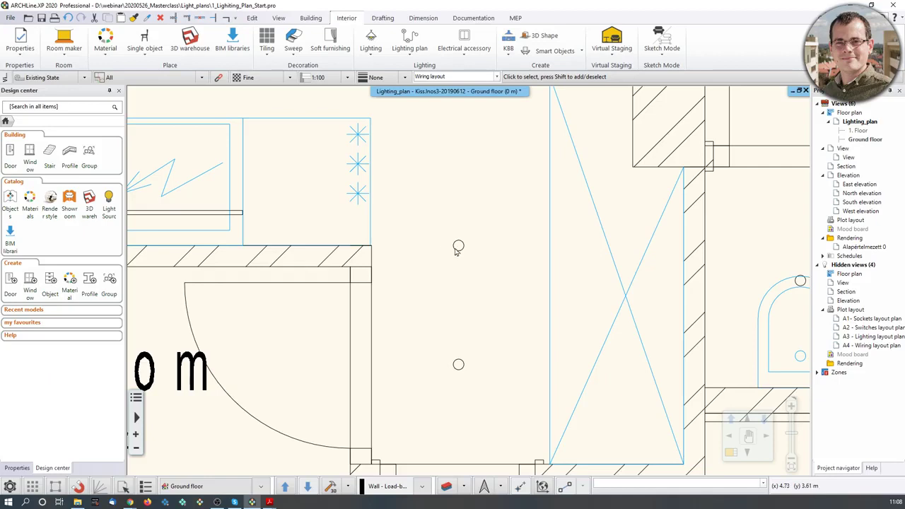
click(457, 247)
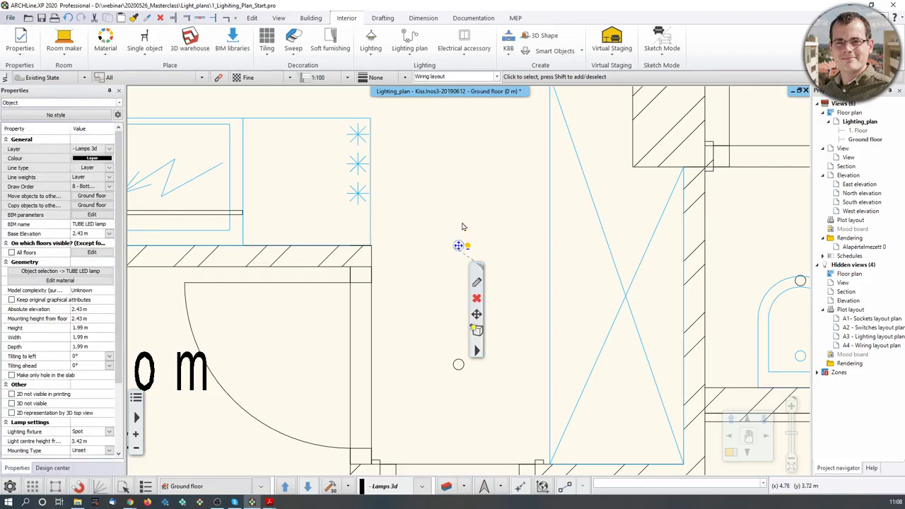
click(110, 432)
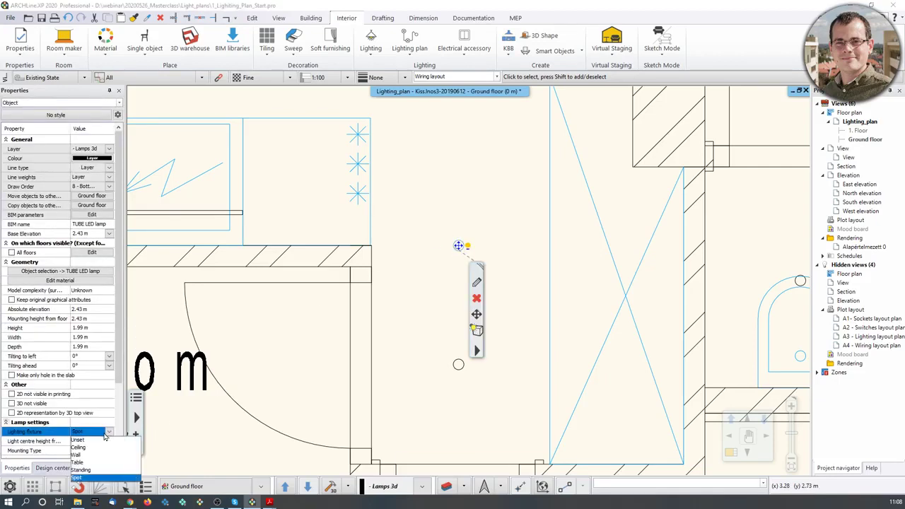
click(77, 447)
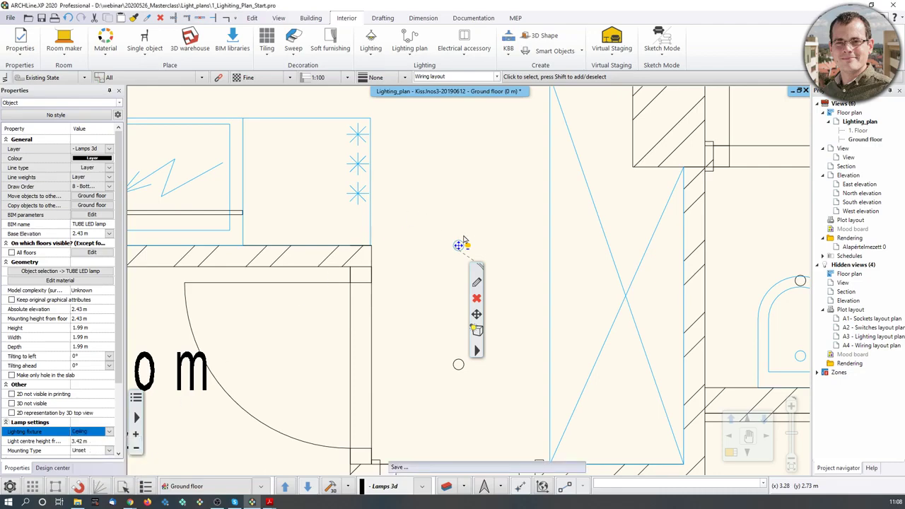
key(Escape)
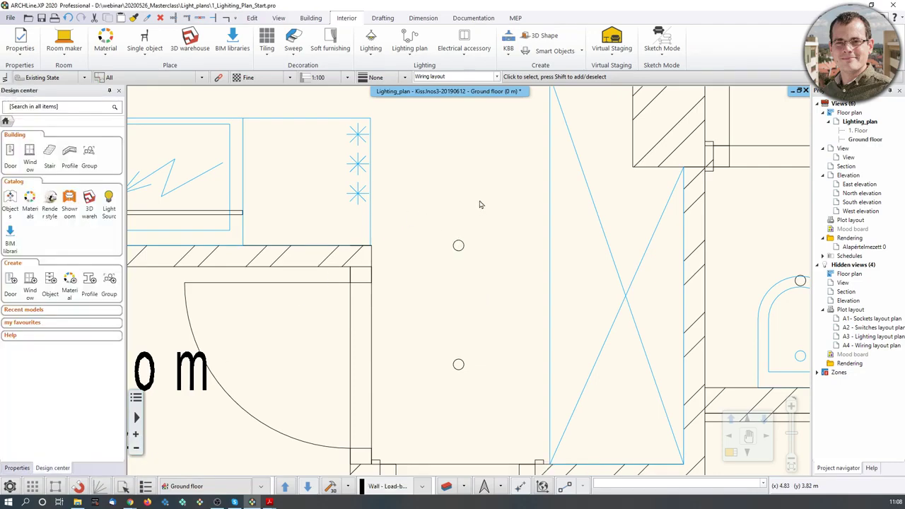
Switch the lighting fixtures back to symbolic representation on the ground floor plan
click(410, 44)
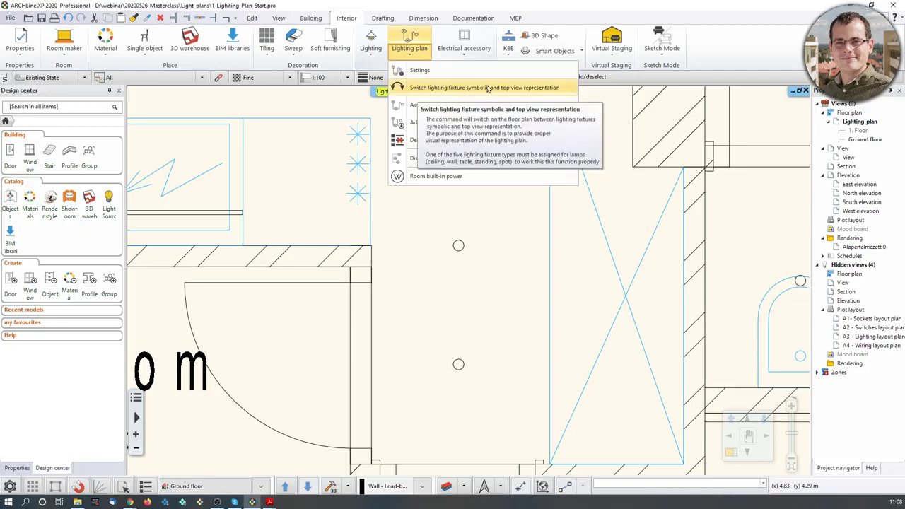
click(490, 89)
click(481, 275)
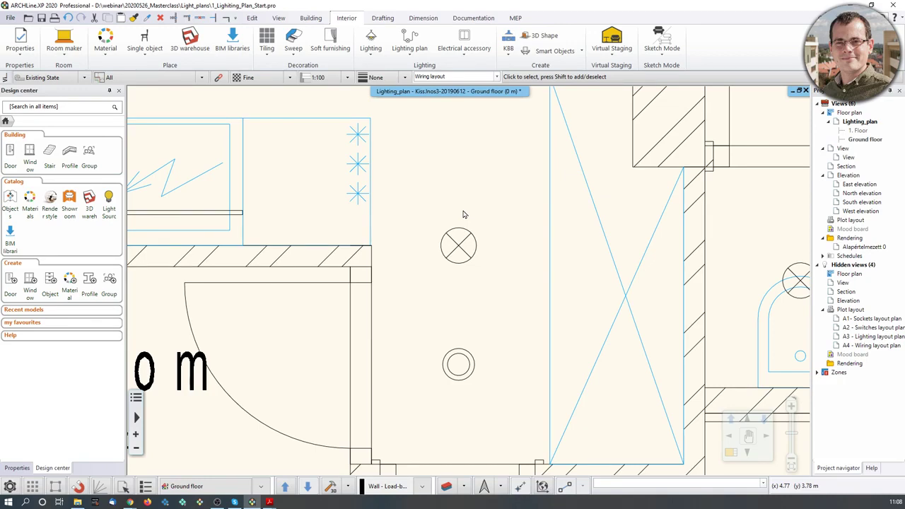
Set the upper hallway TUBE LED lamp's lighting fixture type to Spot
click(458, 247)
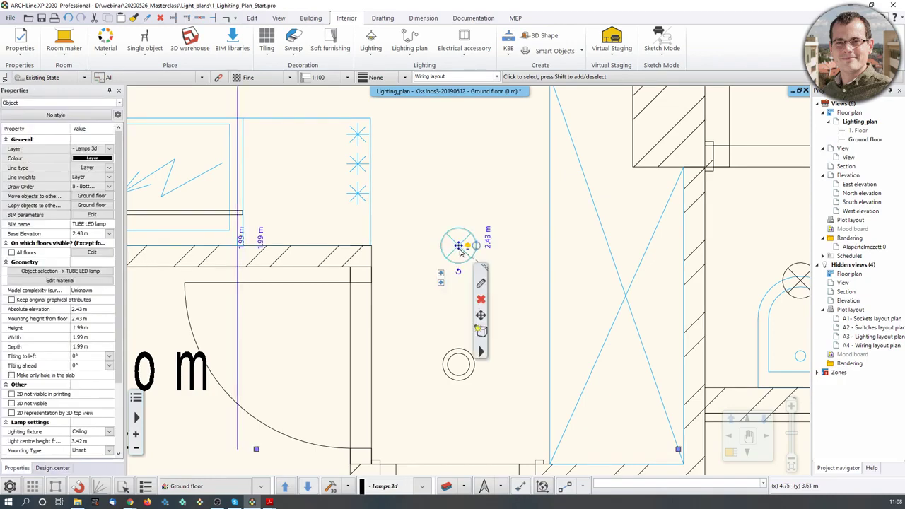
click(110, 432)
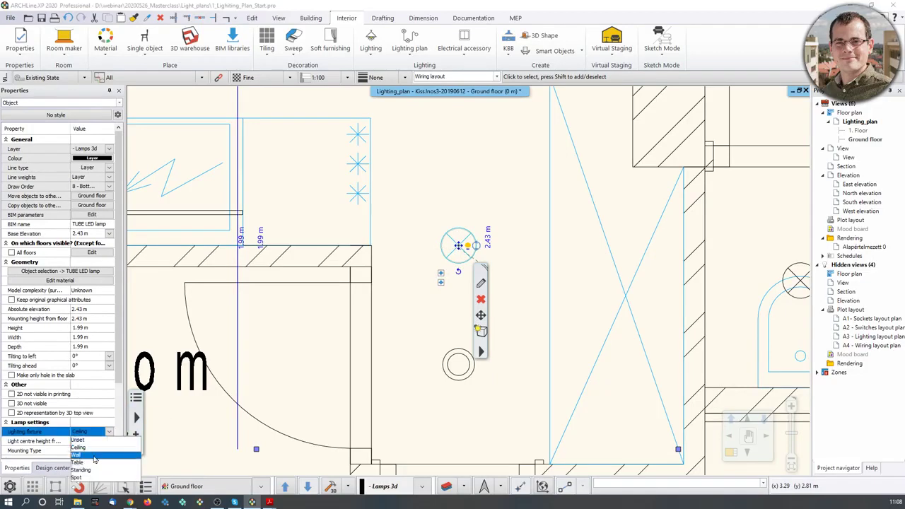
click(85, 477)
click(456, 205)
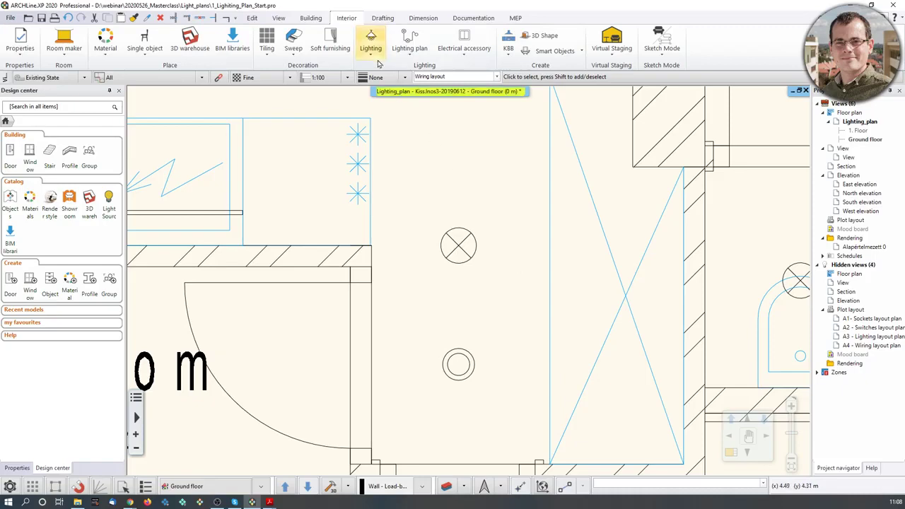
Refresh the lamp symbols by switching the lighting fixtures to top view and back to symbolic representation
click(410, 48)
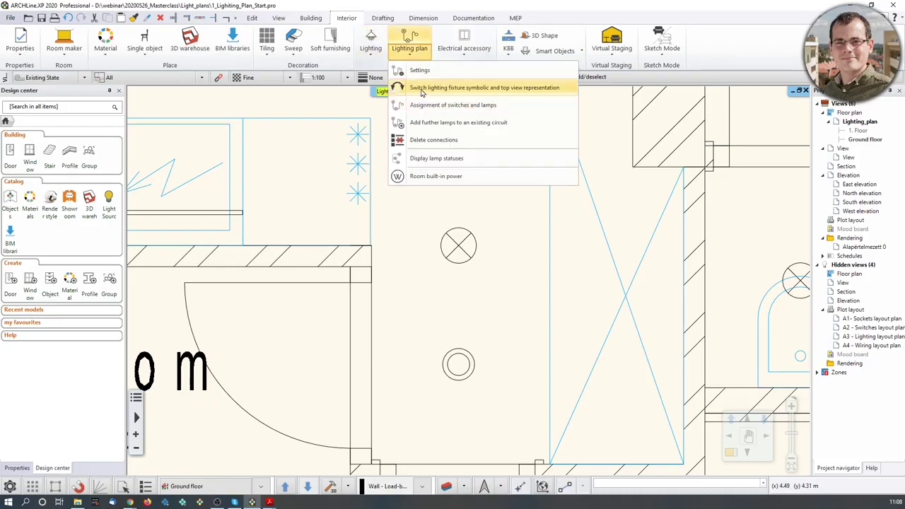
click(423, 88)
click(486, 277)
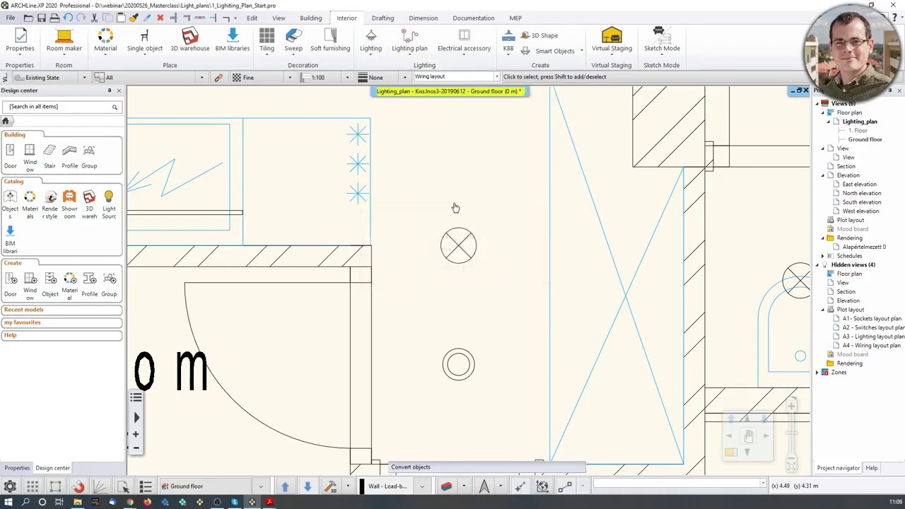
click(410, 57)
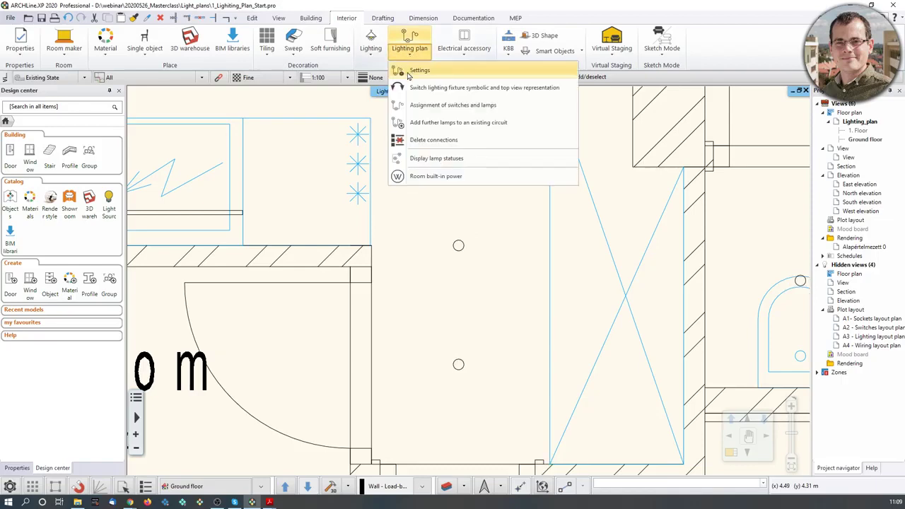
click(423, 88)
click(492, 275)
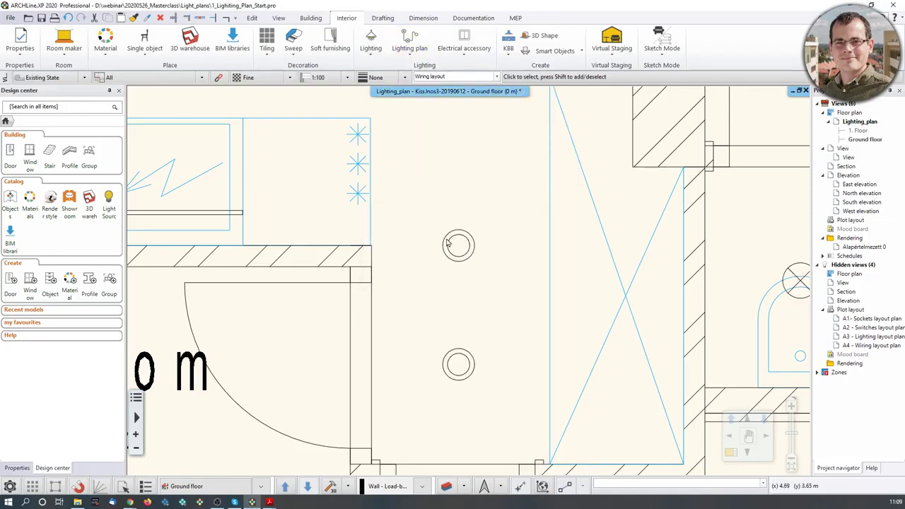
Review the lamp symbols in the lighting plan settings, browse the alternatives for the ceiling lamp symbol, and close without changes
scroll(447, 240, down, 3)
middle_drag(417, 168, 479, 297)
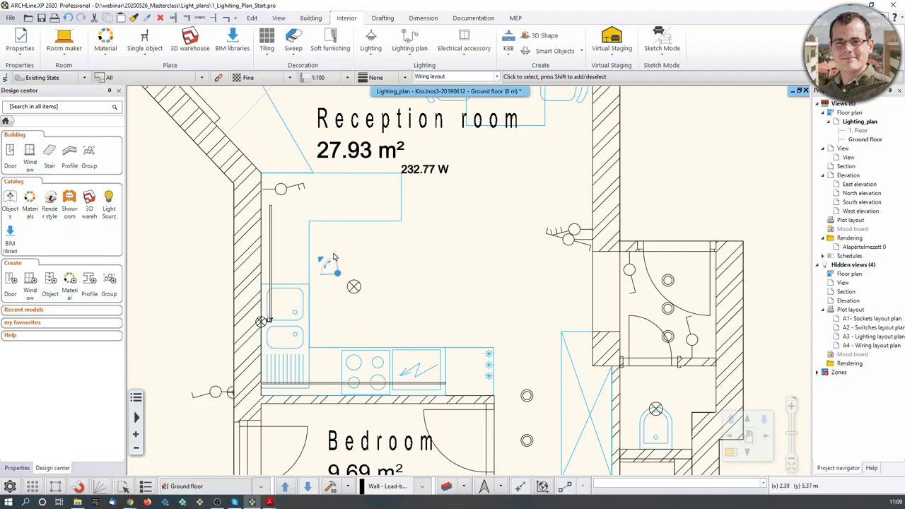
scroll(336, 263, up, 2)
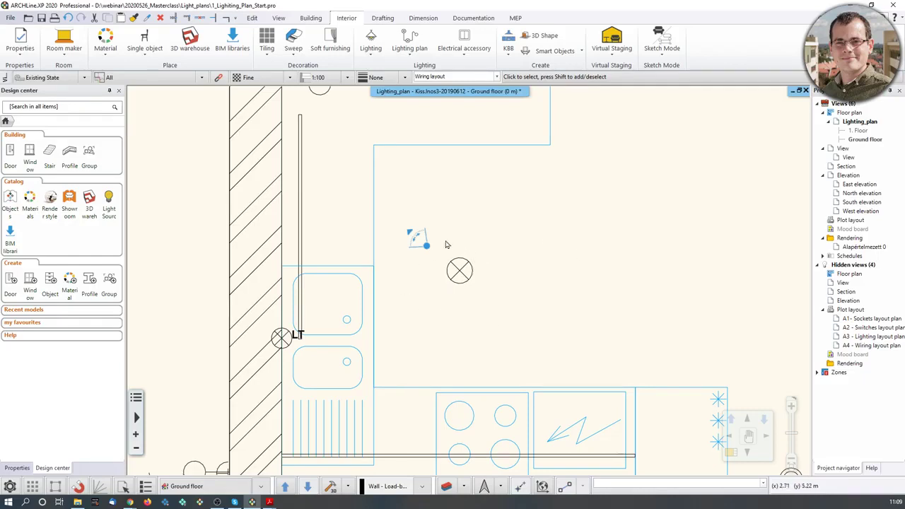
click(403, 58)
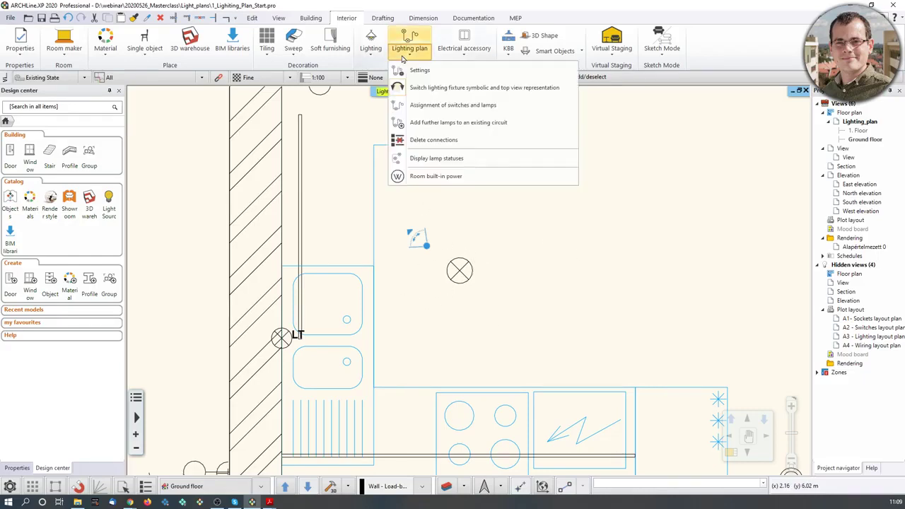
click(413, 71)
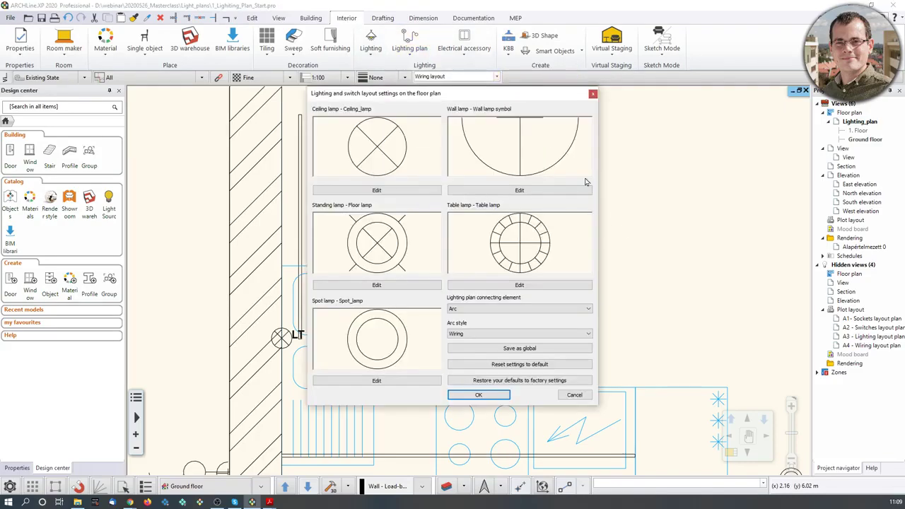
drag(478, 95, 687, 48)
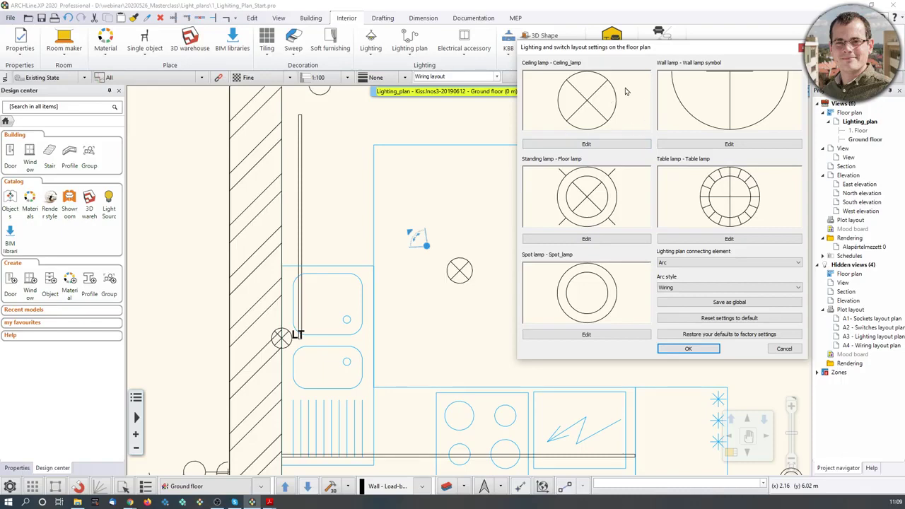
click(586, 144)
scroll(607, 234, up, 3)
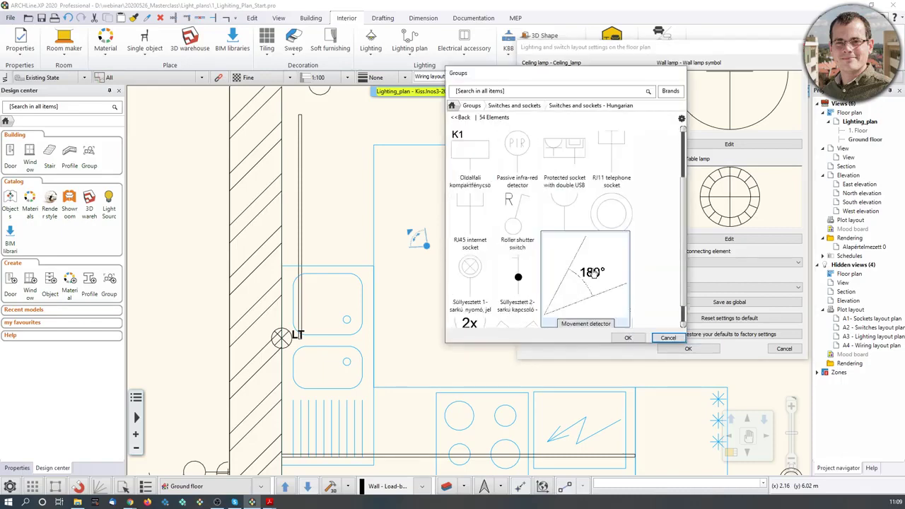
drag(675, 74, 436, 104)
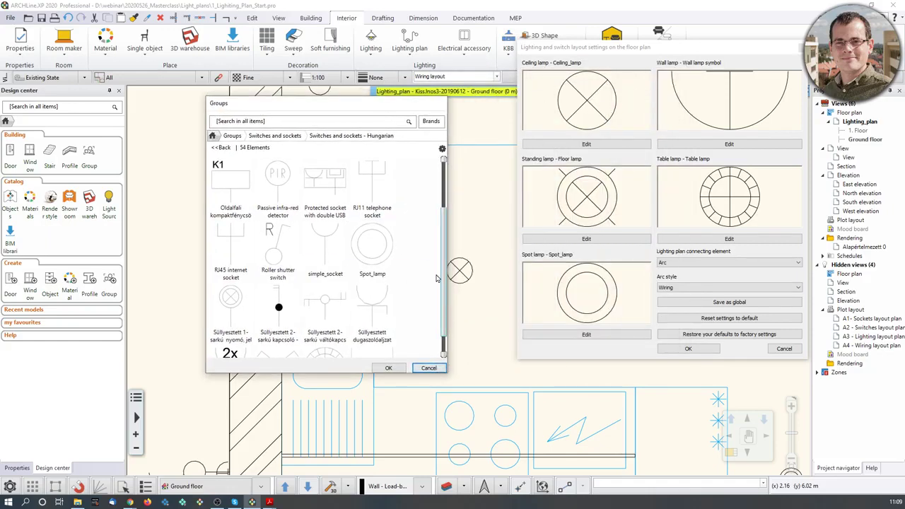
scroll(380, 324, down, 3)
click(429, 367)
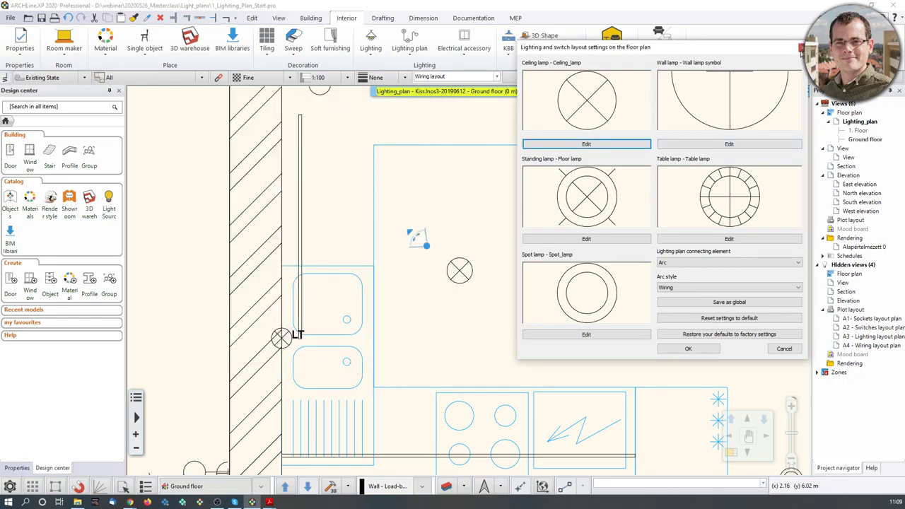
click(801, 51)
Review the lighting fixture types that can be assigned to lamps, including Ceiling lamp
scroll(438, 330, down, 3)
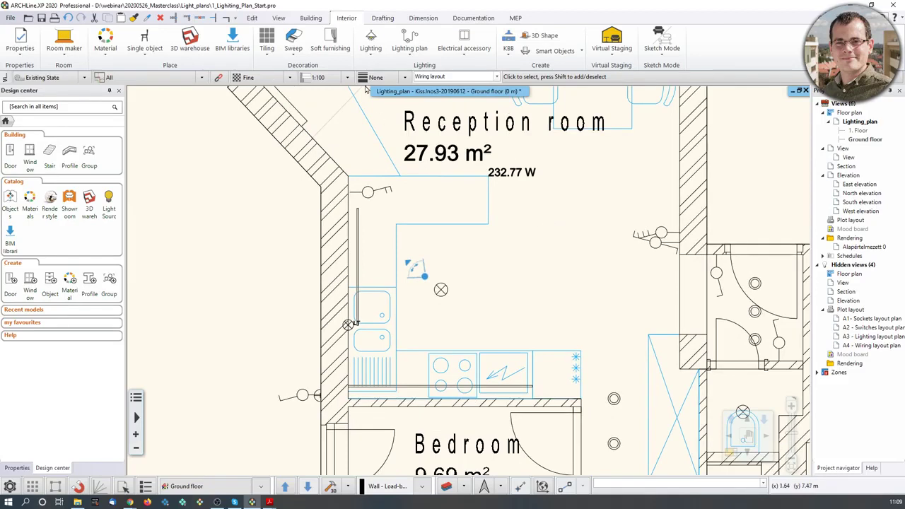
click(370, 56)
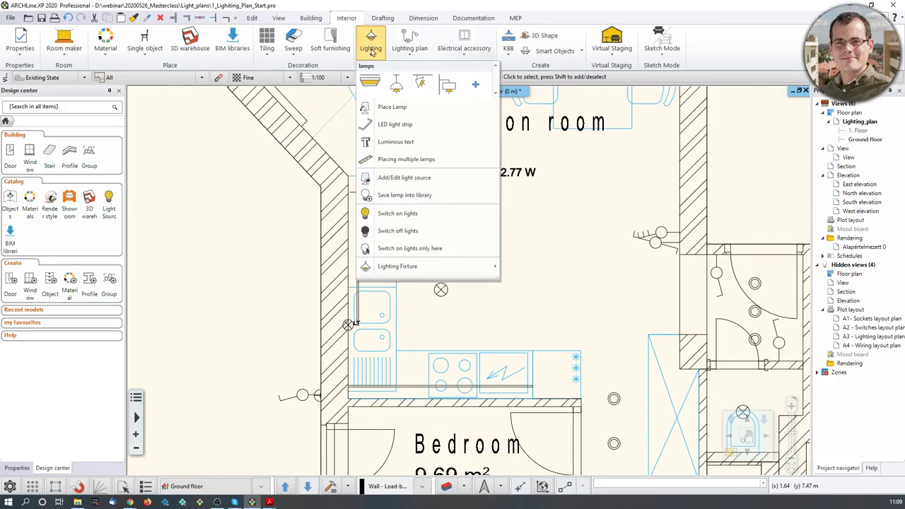
mouse_move(416, 268)
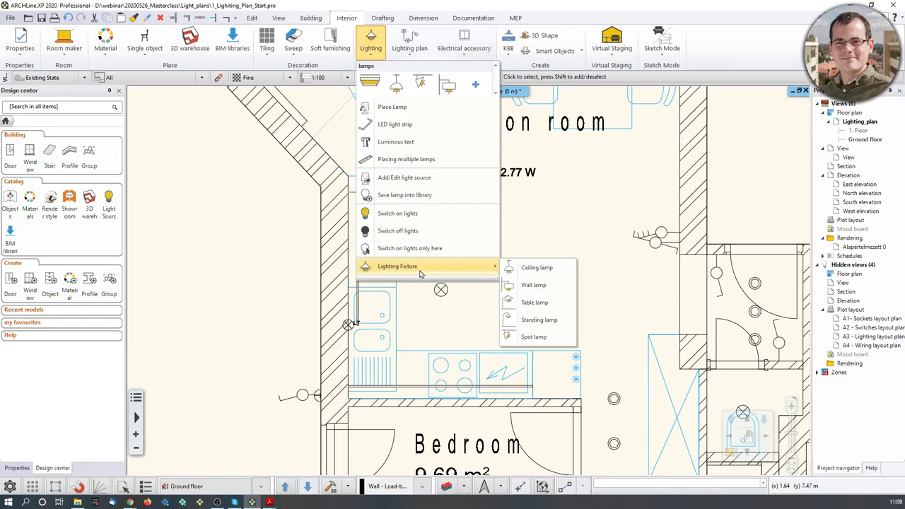
click(537, 267)
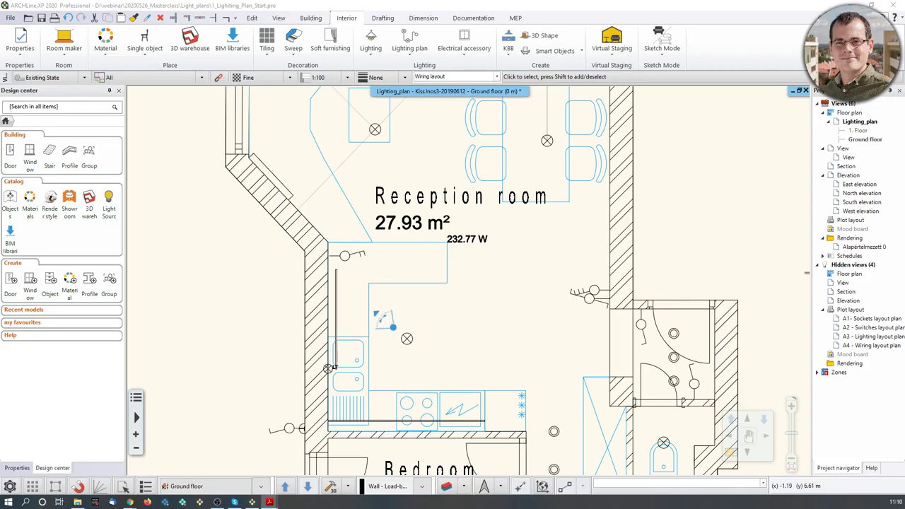
In the lighting plan settings, choose Arc as the connecting element with the Wiring arc style, and accept the settings
click(402, 60)
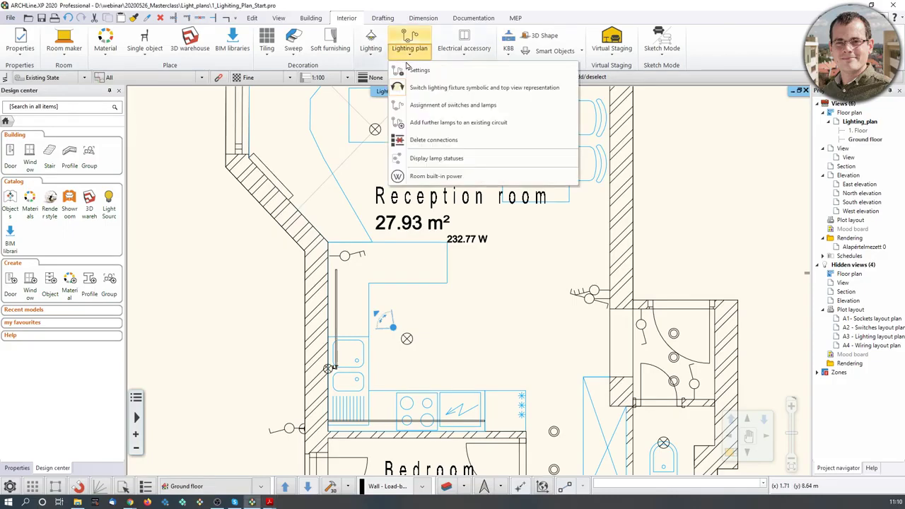
click(419, 70)
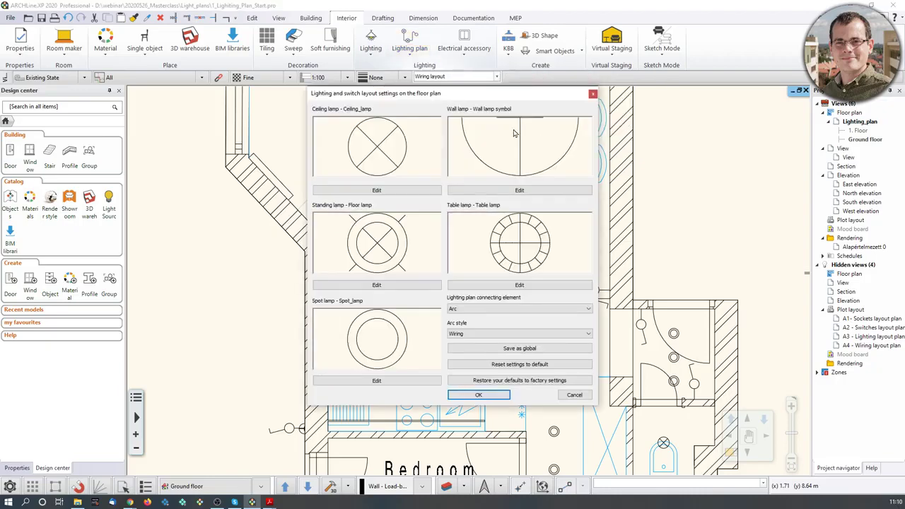
drag(504, 94, 465, 18)
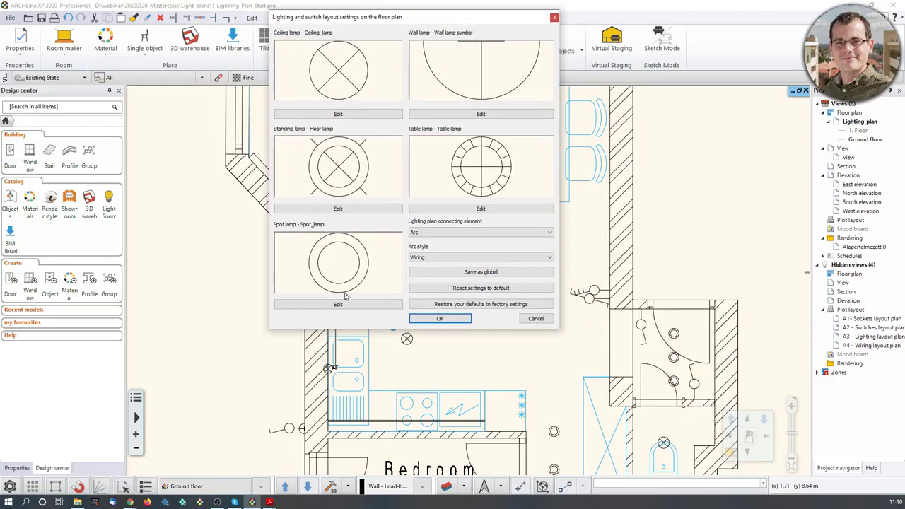
click(479, 234)
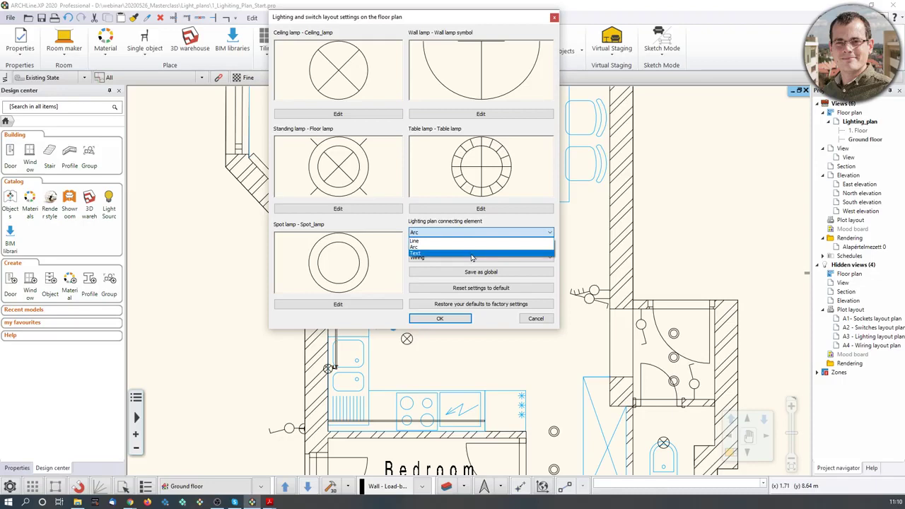
click(432, 248)
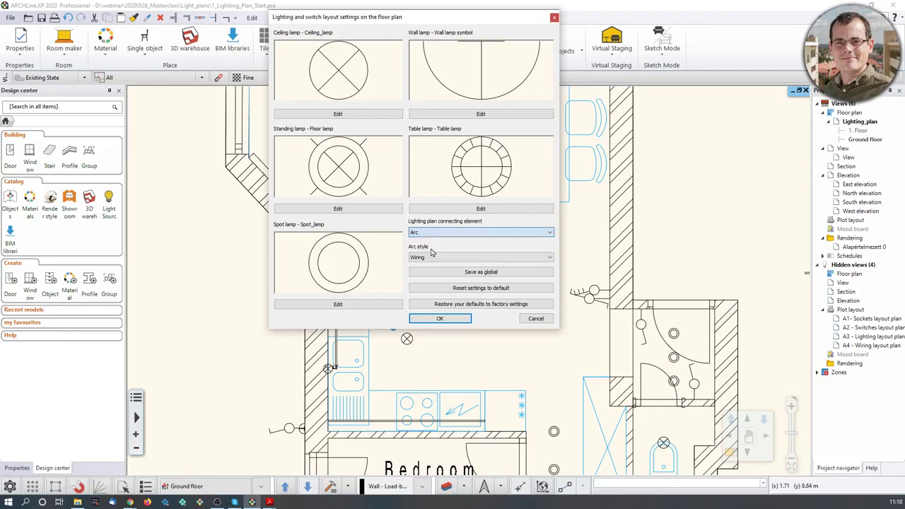
click(451, 259)
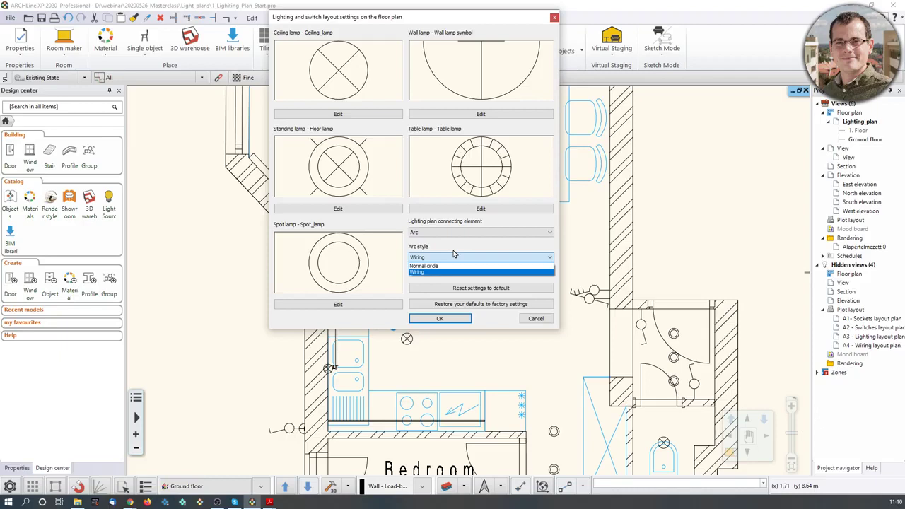
click(467, 272)
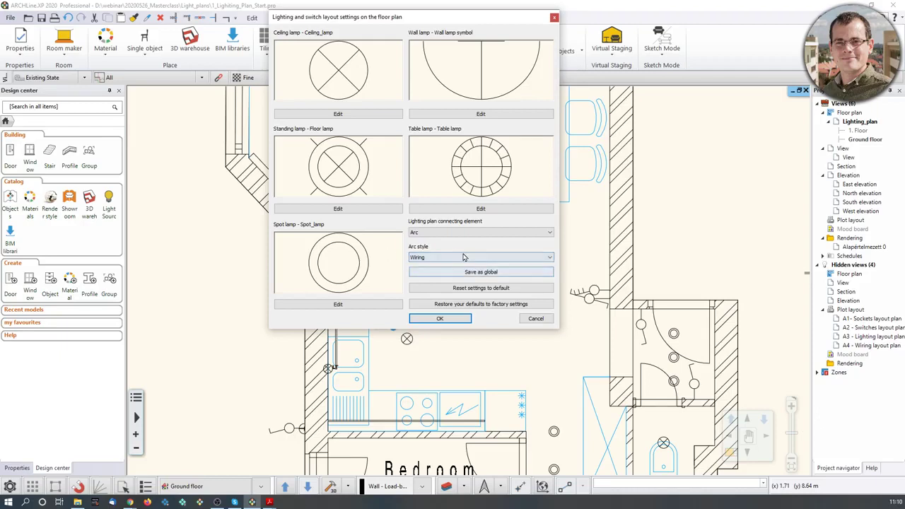
click(439, 319)
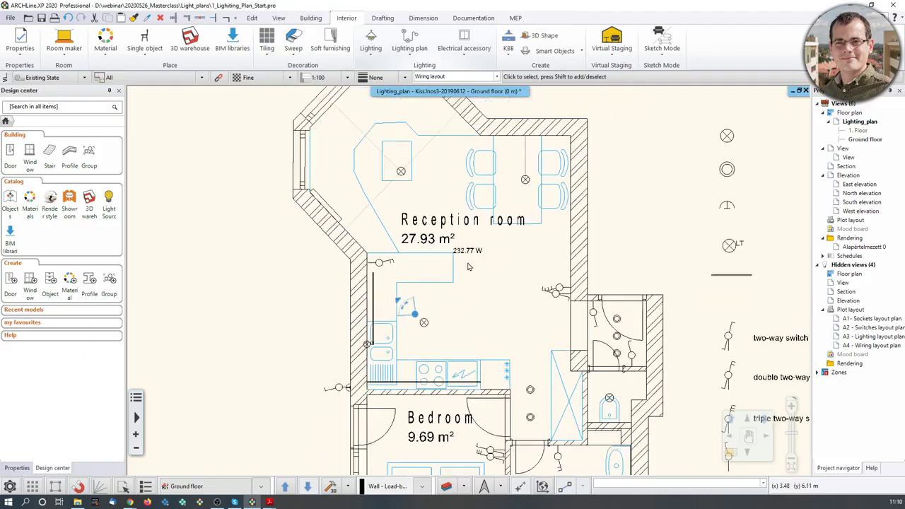
Check which styles the Arc drafting tool offers, including Wiring, and leave the tool without drawing
click(383, 18)
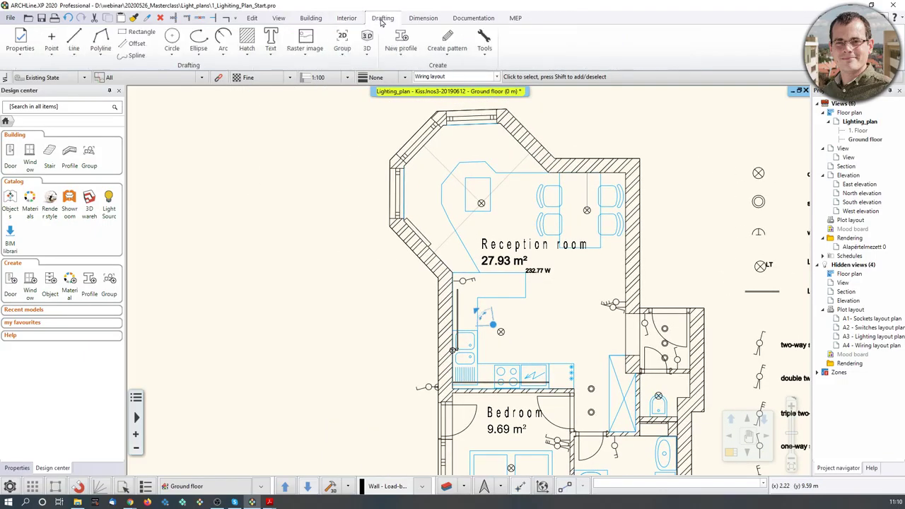
click(223, 39)
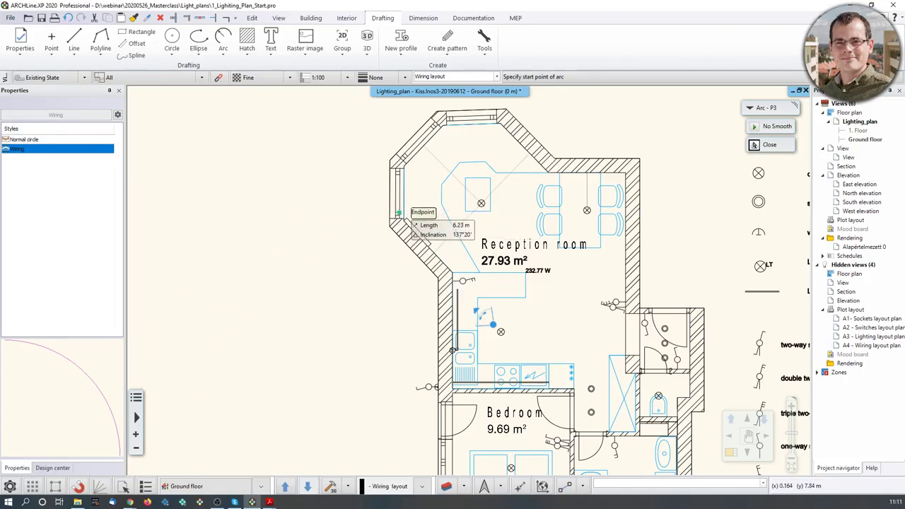
key(Escape)
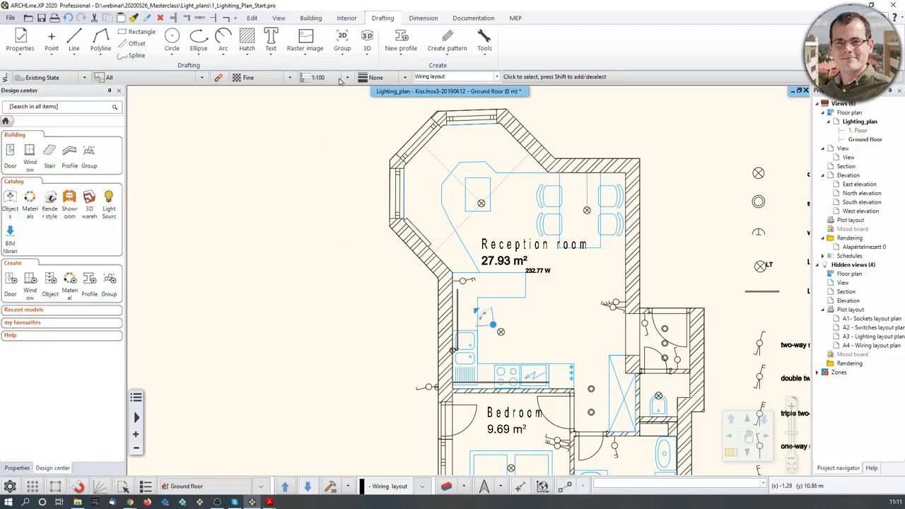
Review the lighting plan's connecting element and arc style settings again, and close them without changes
click(347, 17)
click(409, 47)
click(418, 69)
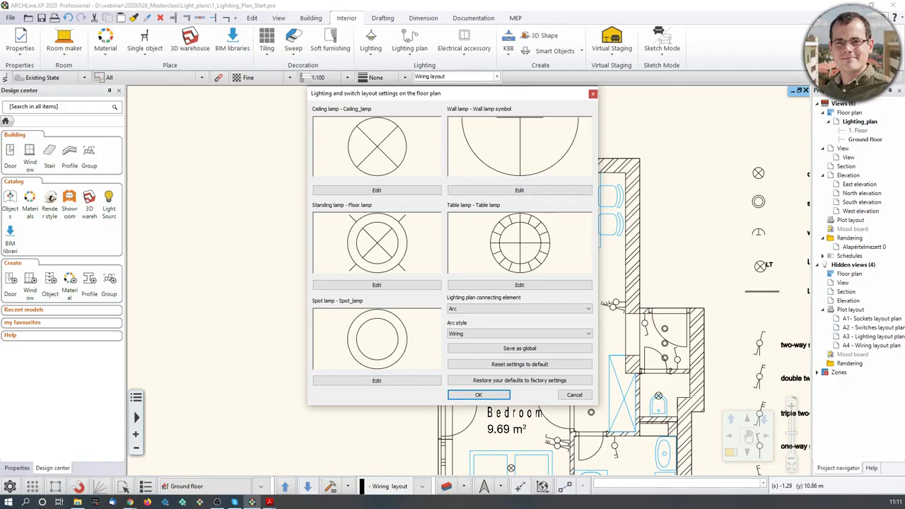
click(478, 395)
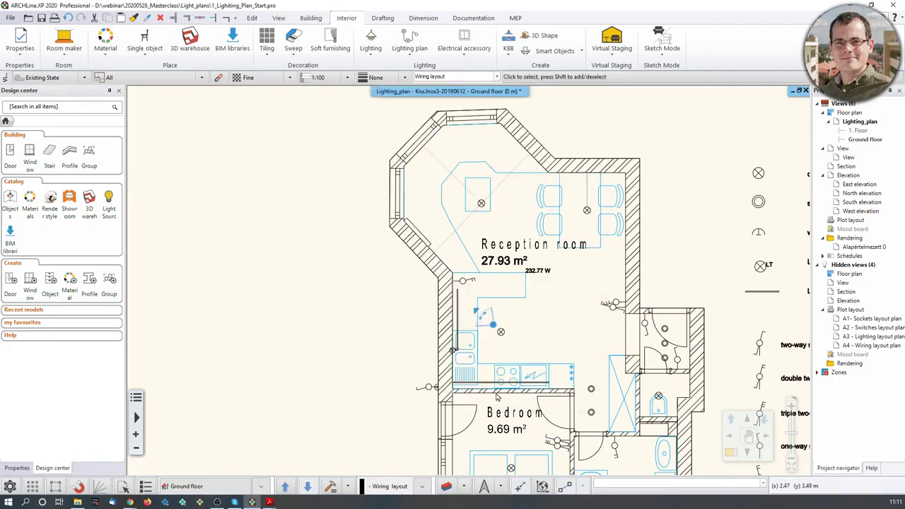
Browse the object catalog's Switches and Sockets category and look at the audio wall sockets
scroll(495, 289, up, 4)
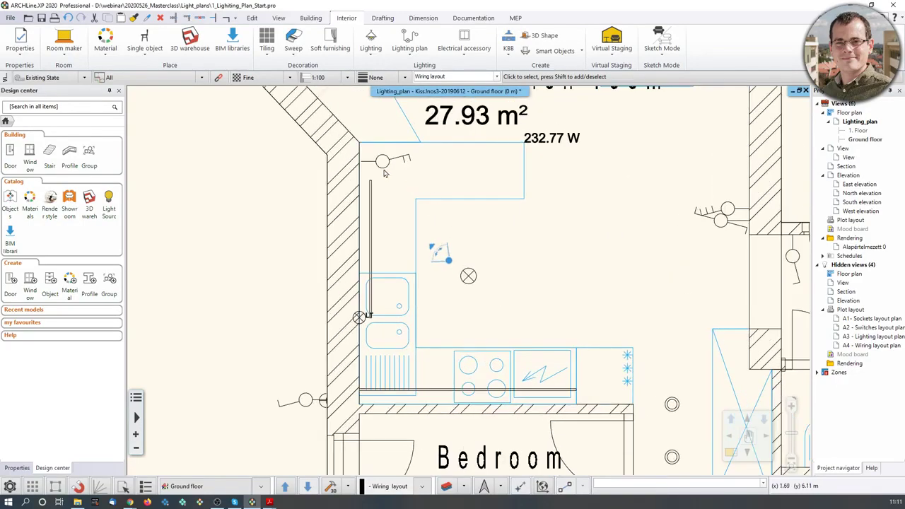
middle_drag(387, 172, 373, 253)
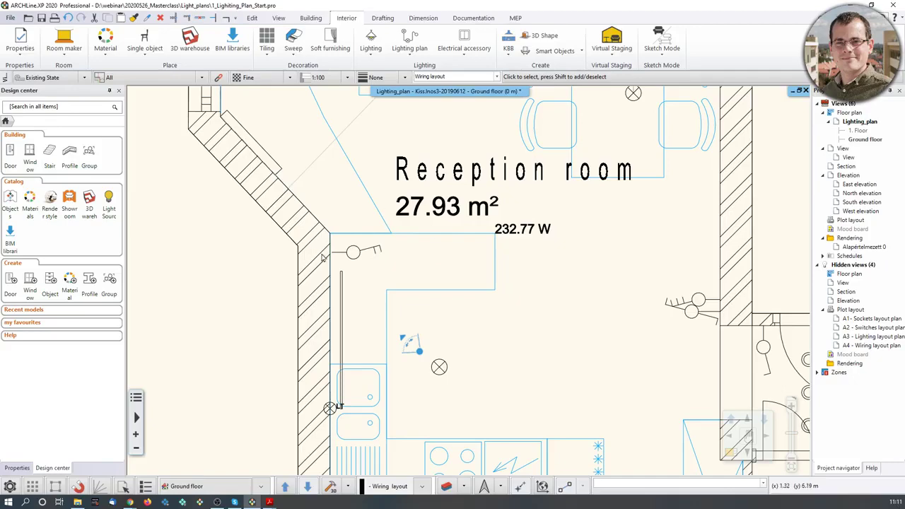
scroll(398, 300, up, 3)
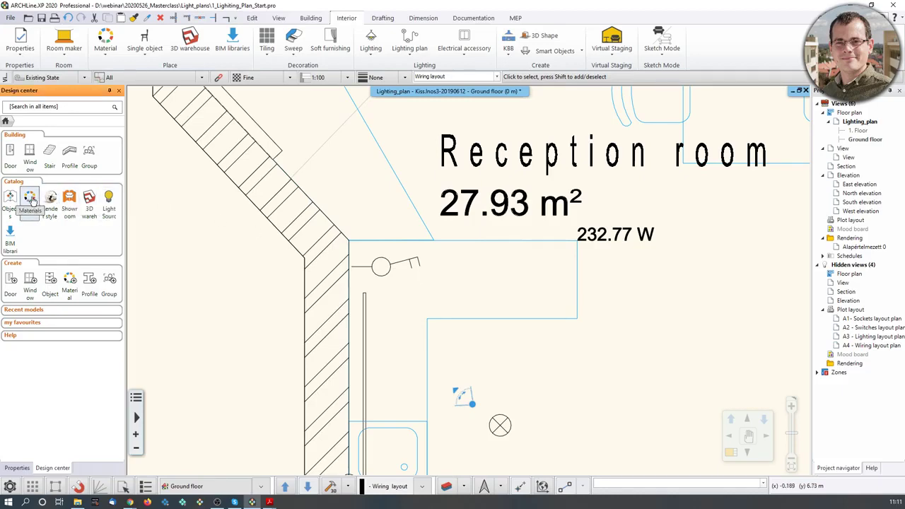
click(10, 202)
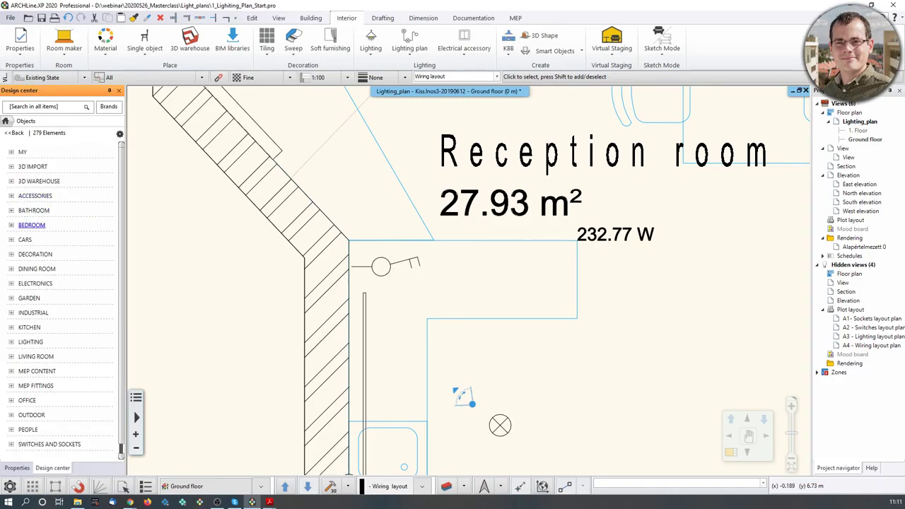
scroll(106, 344, down, 1)
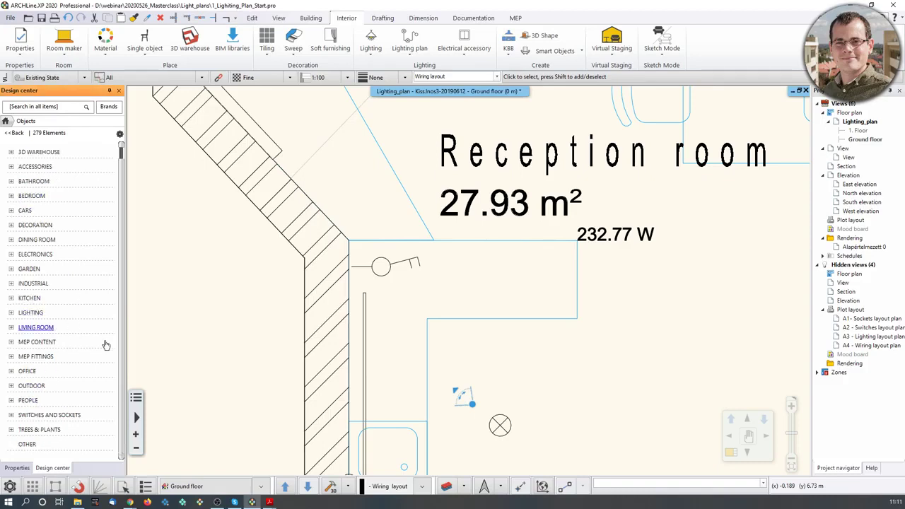
click(12, 416)
scroll(74, 385, down, 4)
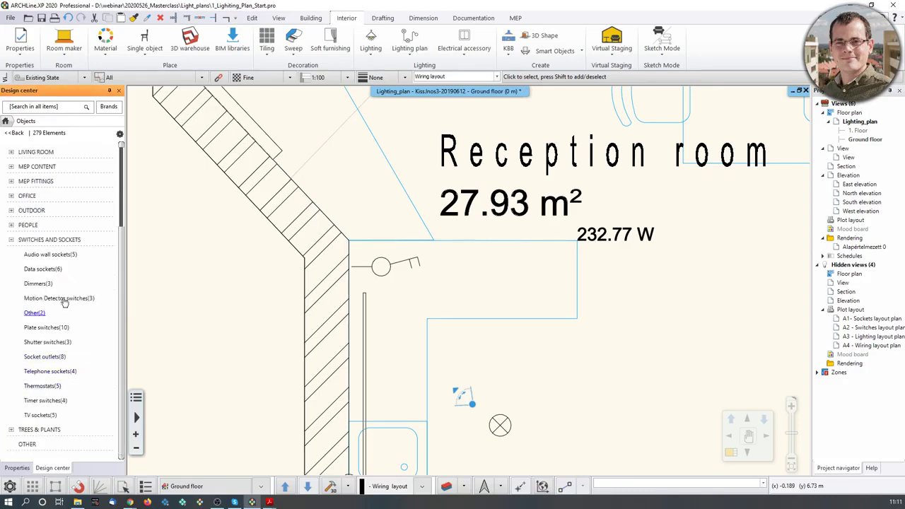
click(59, 258)
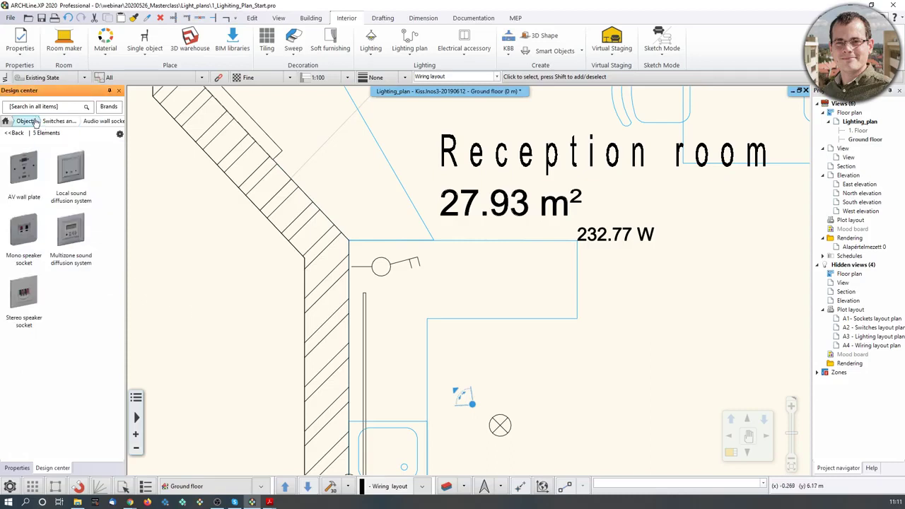
Place a 1 gang 2 way switch from the plate switches on the reception room's angled wall, and delete it
click(21, 132)
click(11, 201)
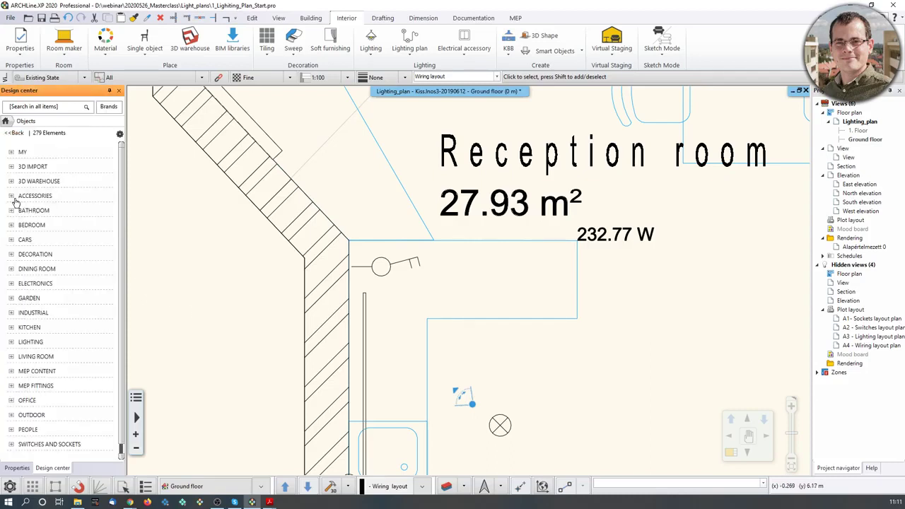
click(8, 414)
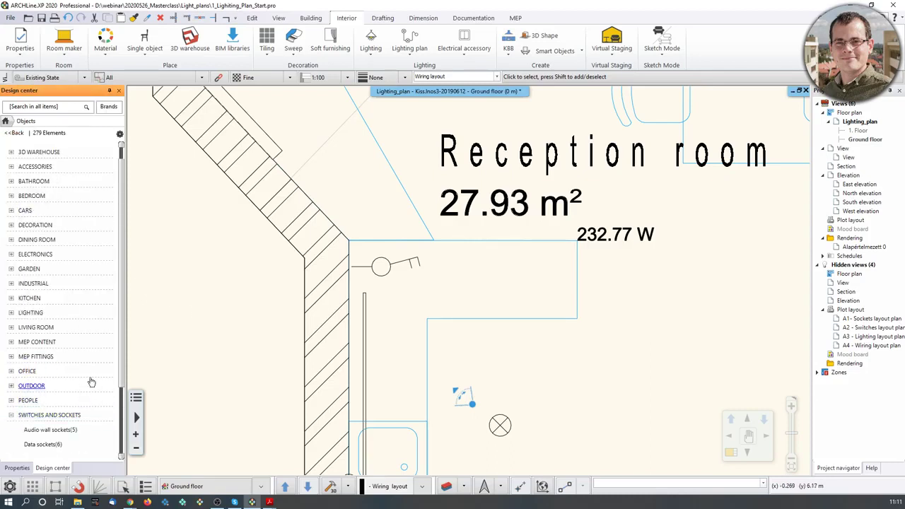
scroll(89, 382, down, 4)
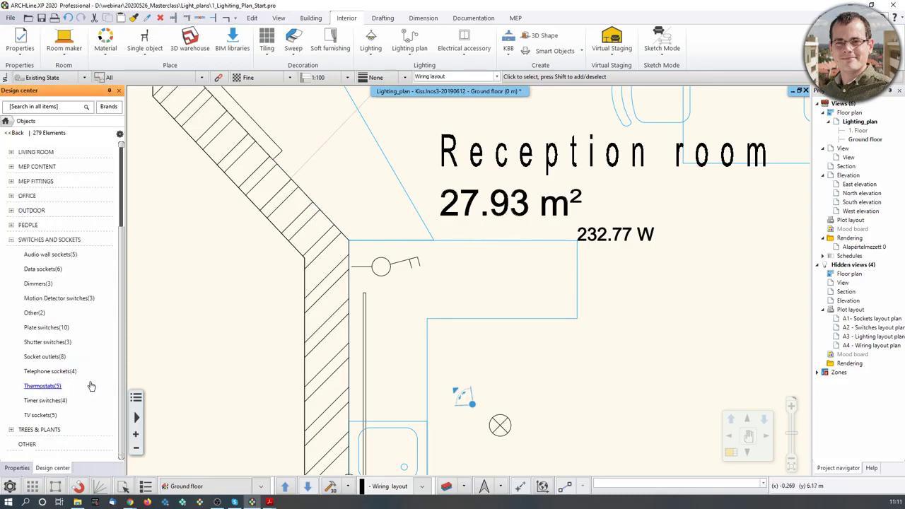
click(46, 327)
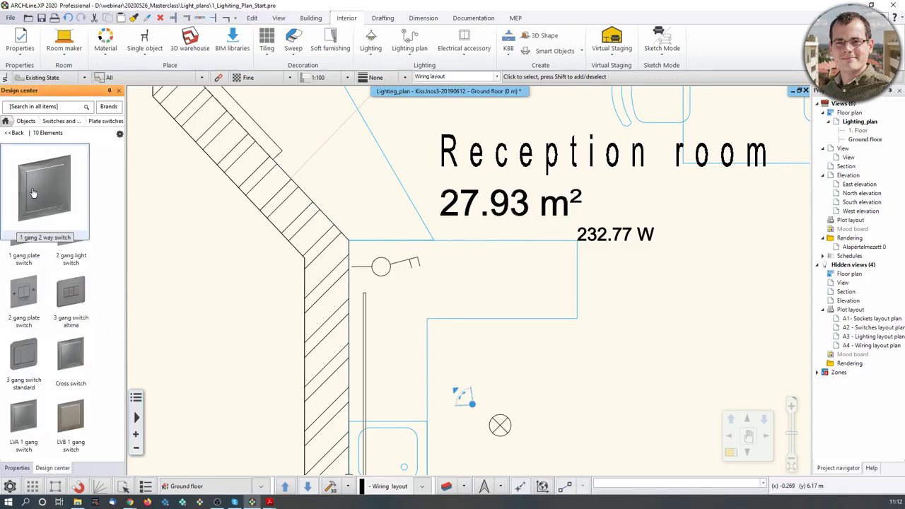
click(33, 192)
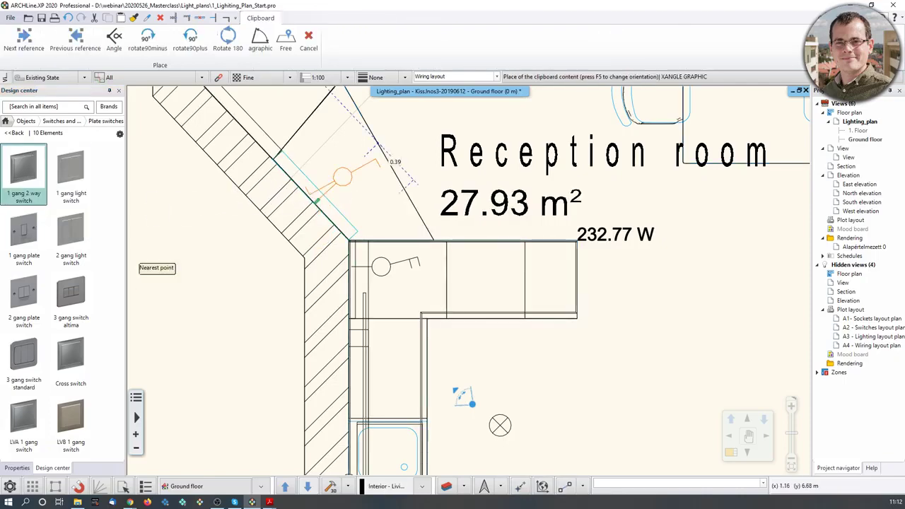
scroll(342, 177, up, 2)
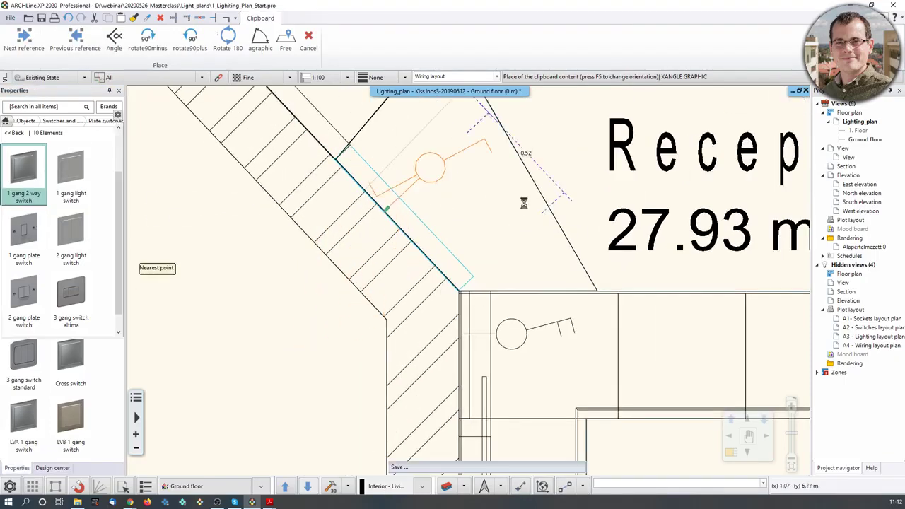
click(422, 166)
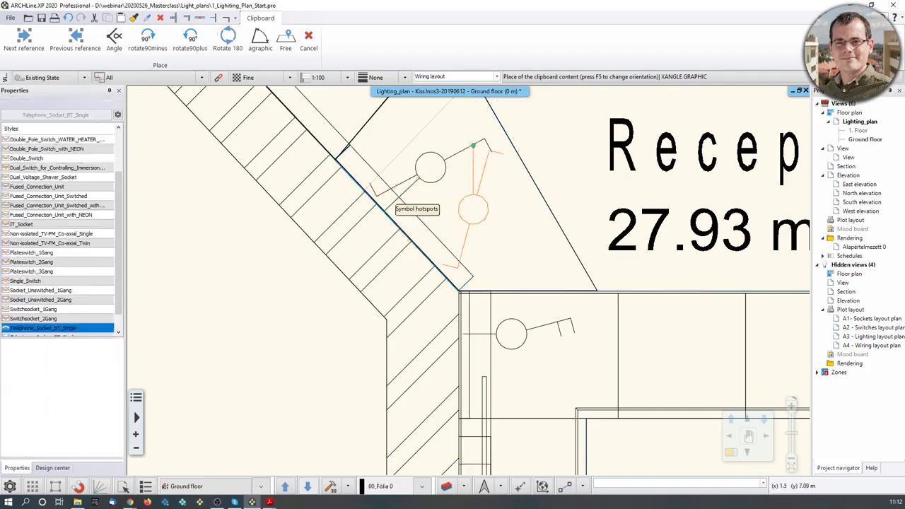
click(419, 164)
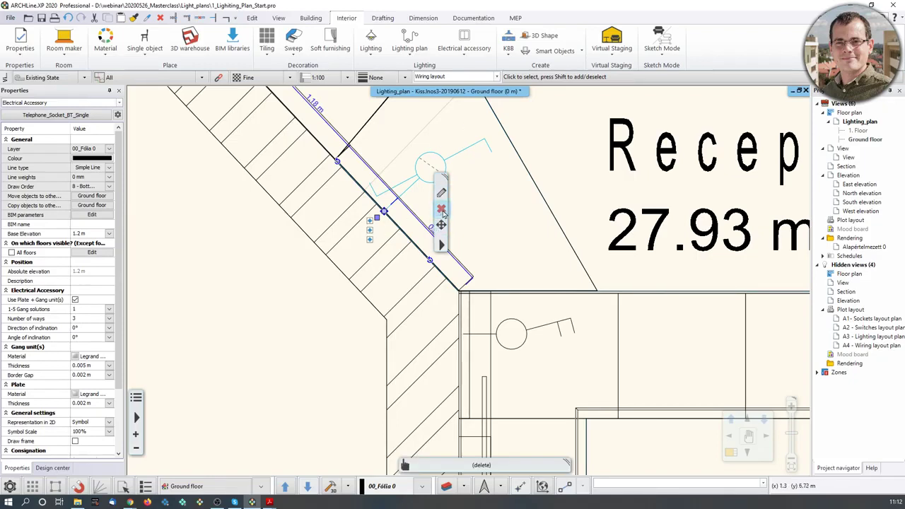
key(Escape)
Try 1 and 3 as the number of ways for the switch by the kitchen counter, and set it back to 2
click(553, 333)
scroll(598, 375, up, 3)
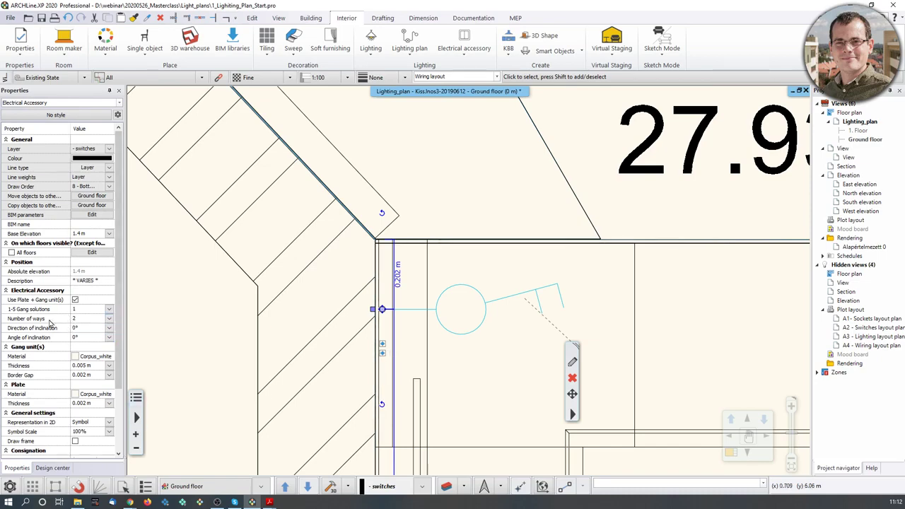
click(110, 319)
click(99, 326)
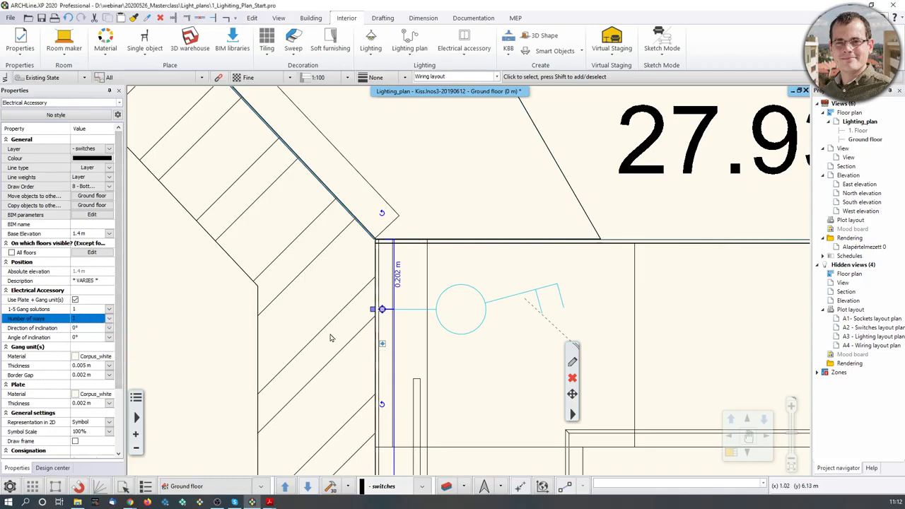
click(109, 320)
click(86, 342)
click(110, 319)
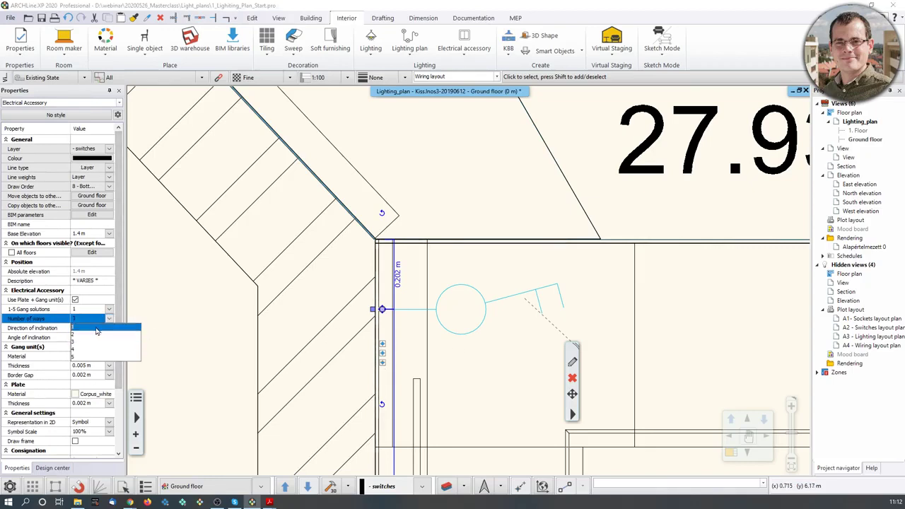
click(93, 335)
key(Escape)
Check the properties of the switch by the kitchen counter, and deselect it
scroll(465, 278, down, 5)
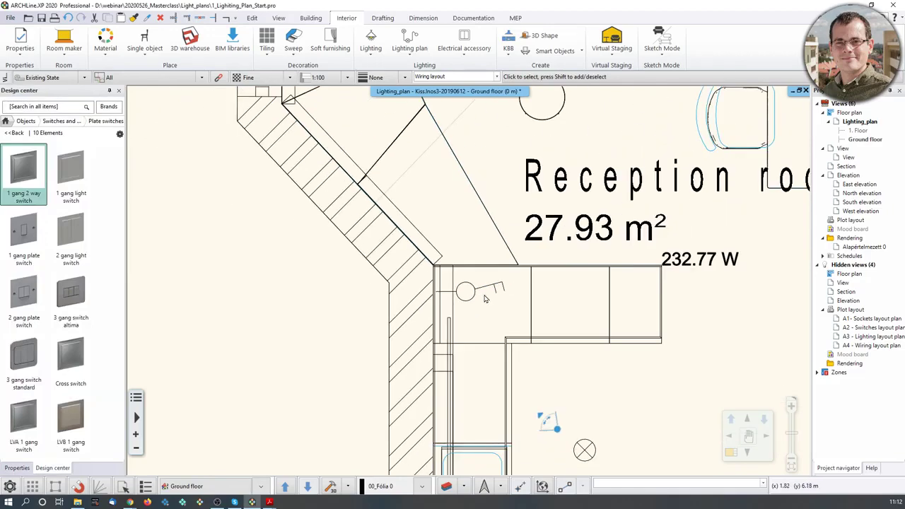
click(465, 296)
scroll(696, 333, down, 3)
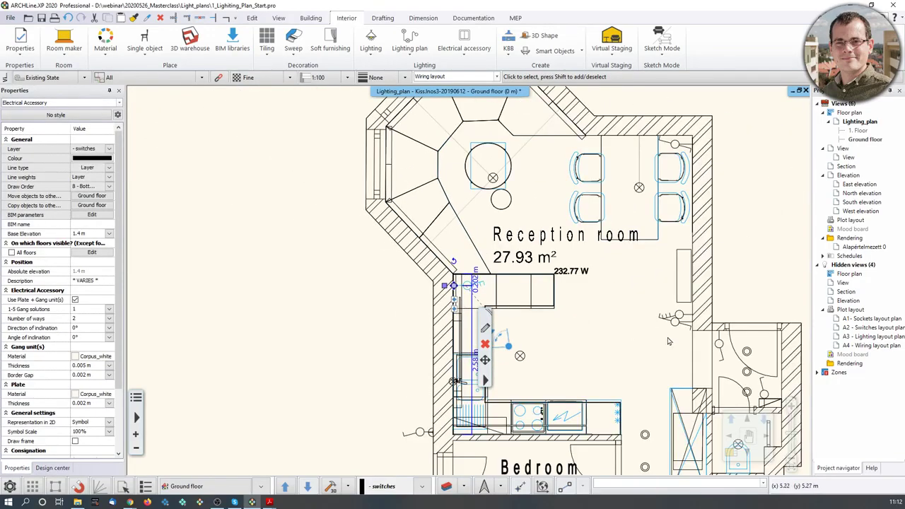
key(Escape)
Switch the floor plan's layer set to Lighting layout, and set it back to Wiring layout
middle_drag(603, 406, 540, 181)
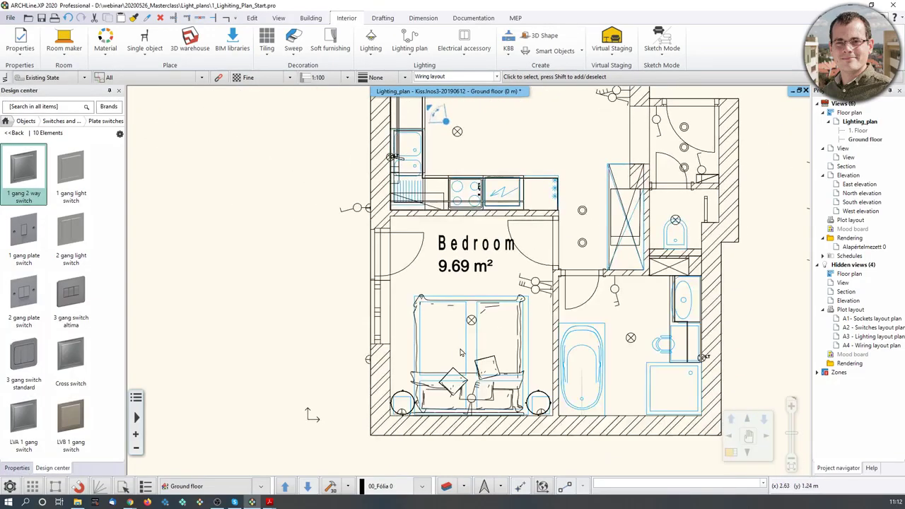
click(460, 77)
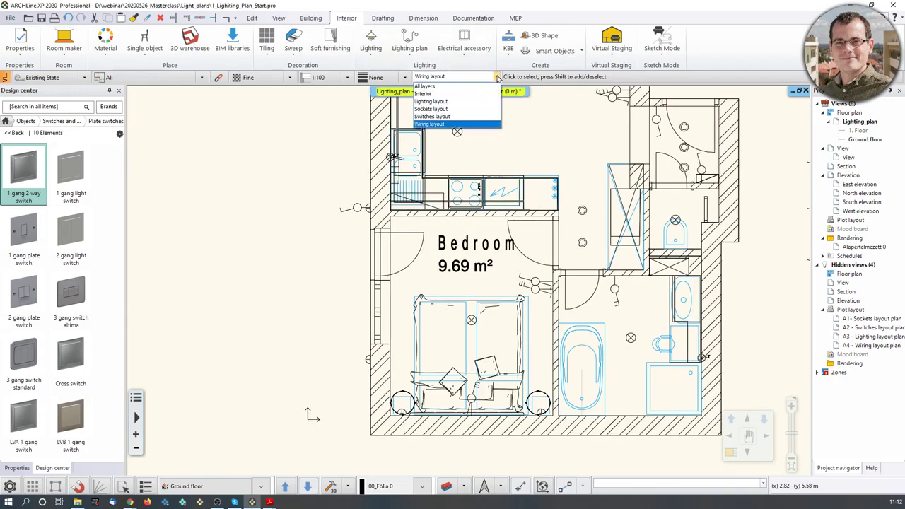
click(468, 101)
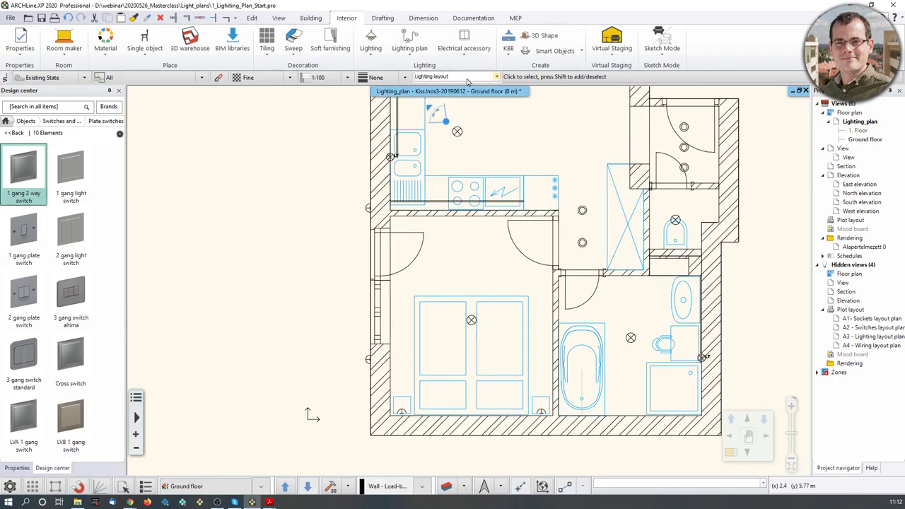
click(497, 77)
click(452, 124)
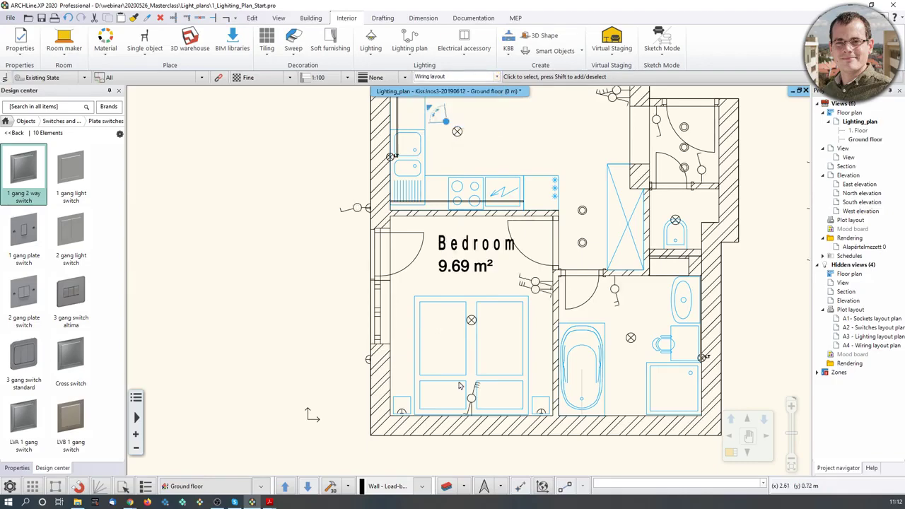
Assign the left bedside lamp to the outermost way of the switch behind the bed, and connect them with an arc
scroll(484, 389, up, 1)
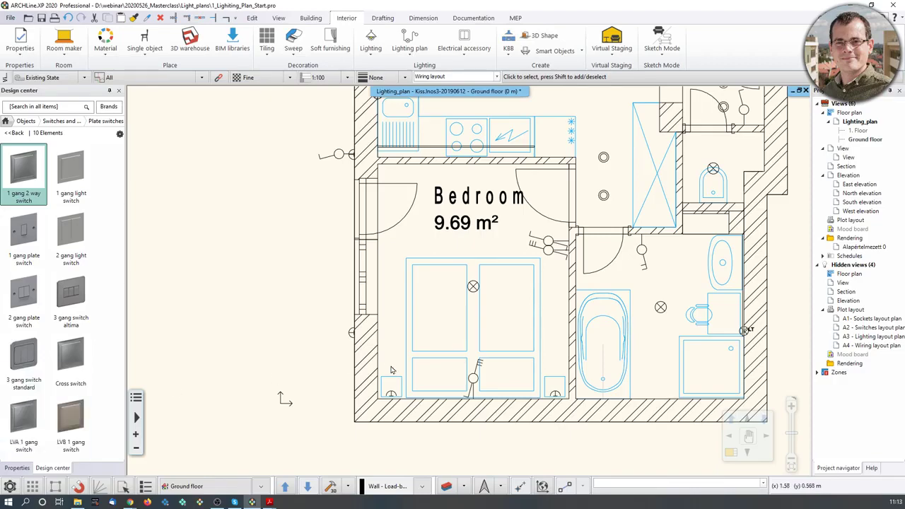
scroll(477, 369, up, 4)
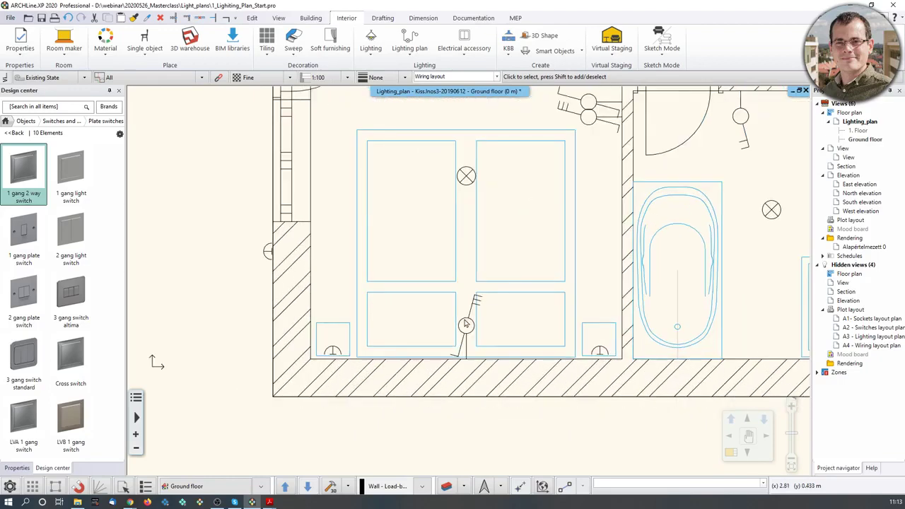
click(465, 324)
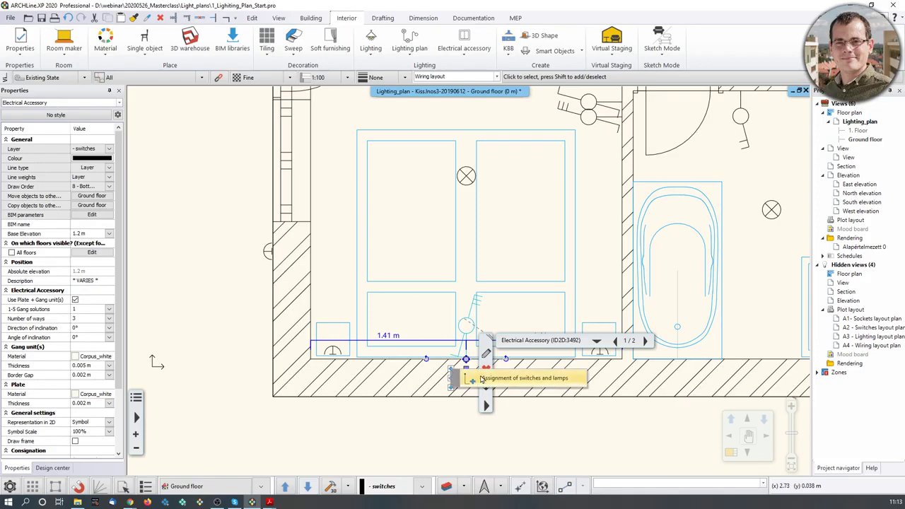
click(538, 382)
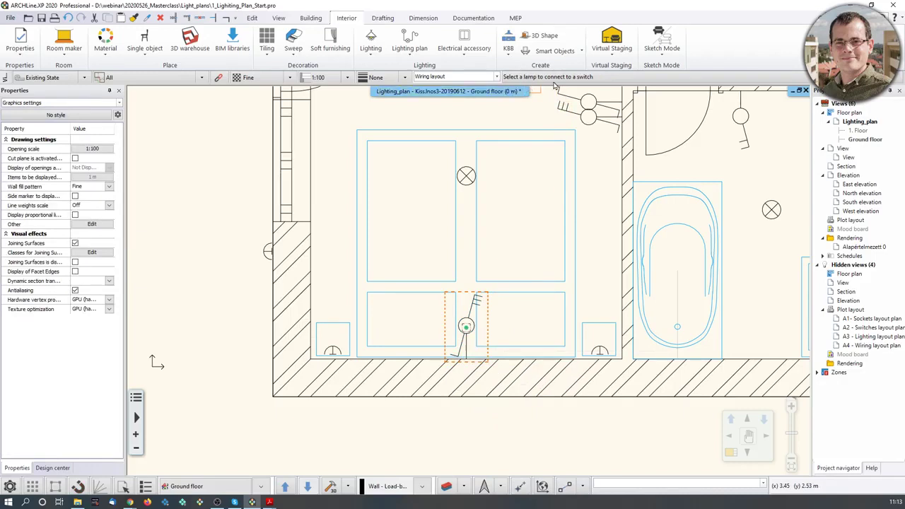
scroll(338, 361, up, 1)
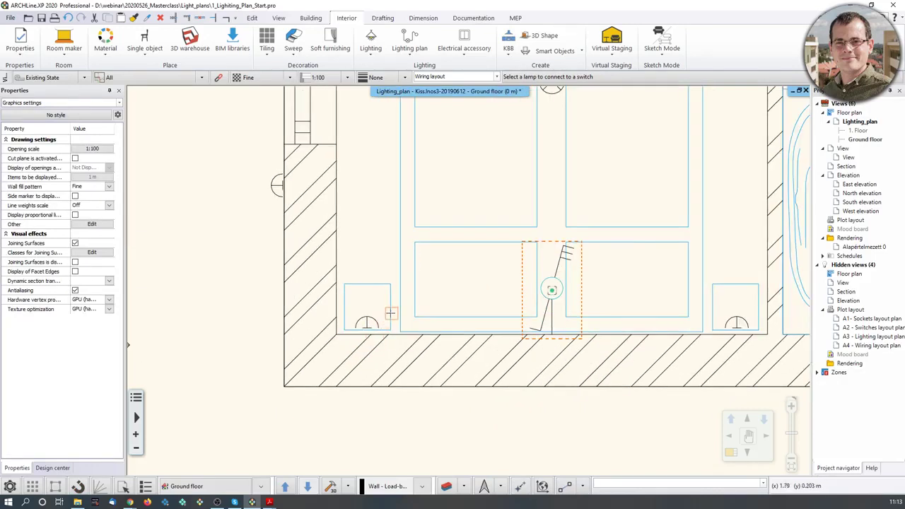
click(369, 318)
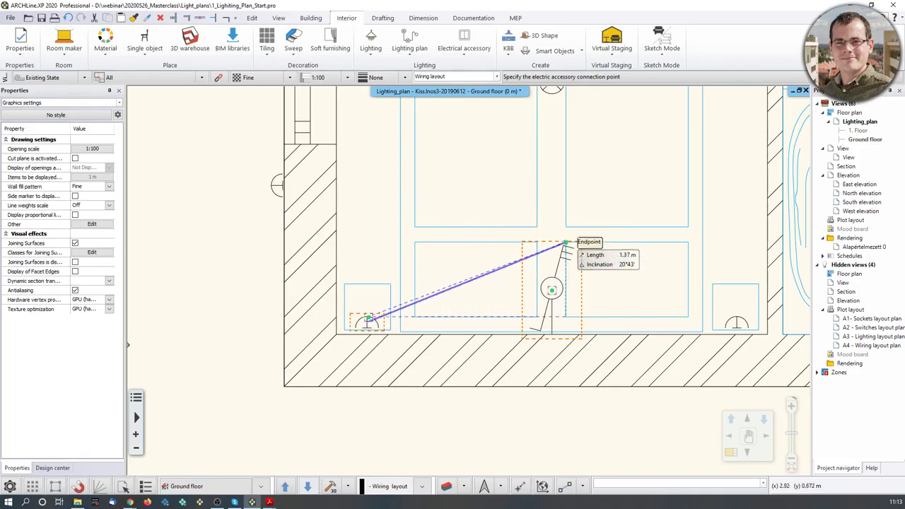
scroll(565, 259, up, 1)
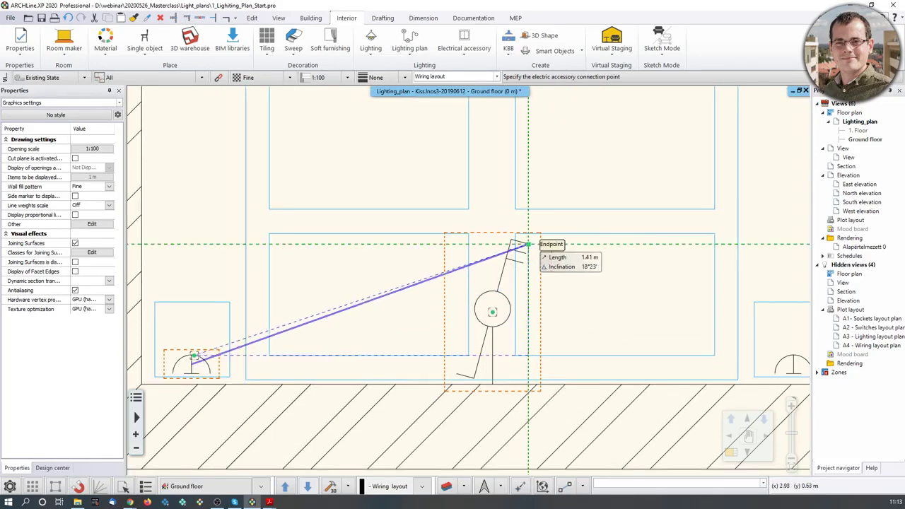
click(527, 244)
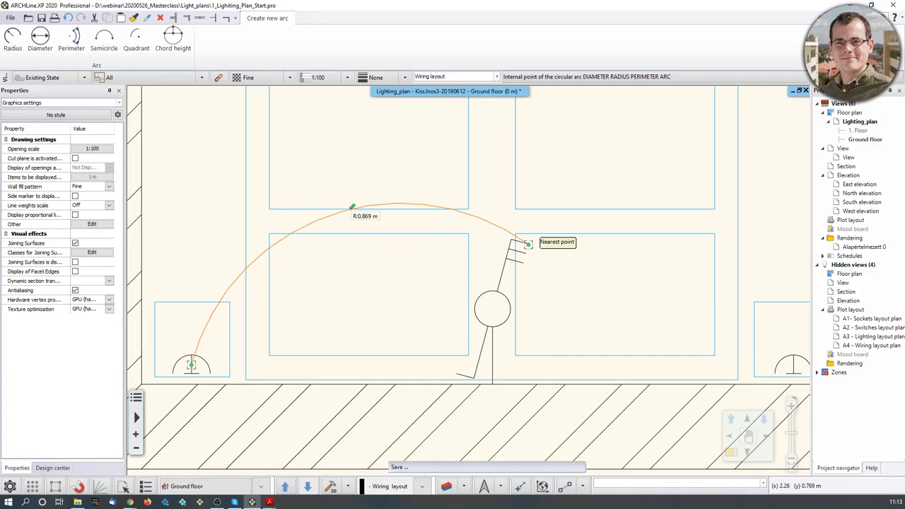
click(528, 244)
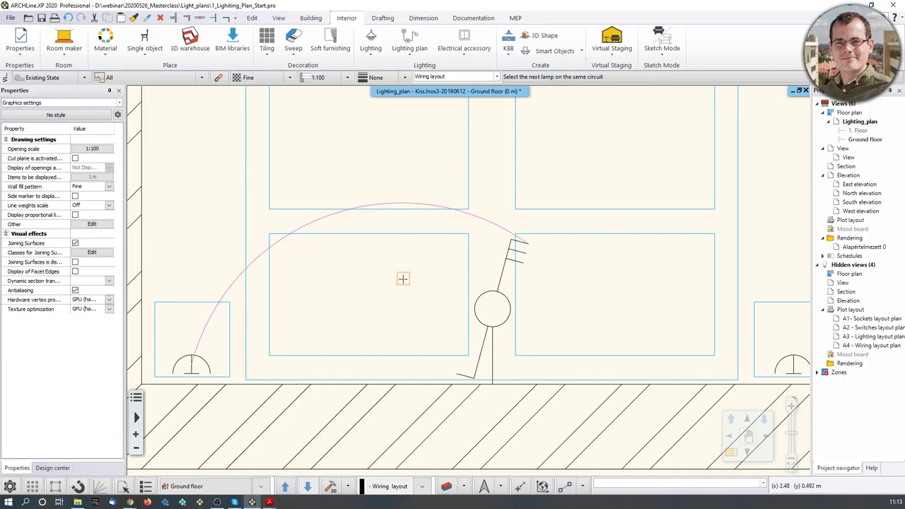
key(Escape)
Connect the right bedside lamp to the innermost way of the switch behind the bed with an arc
click(487, 298)
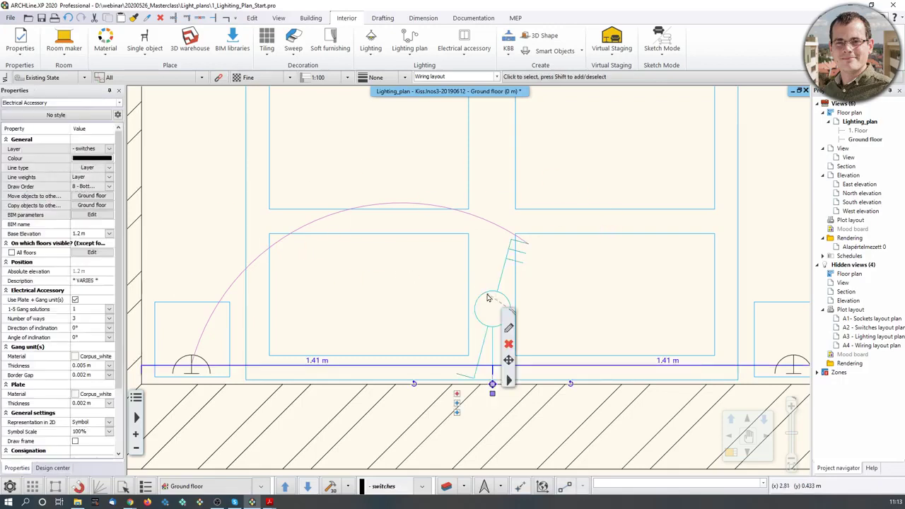
click(457, 414)
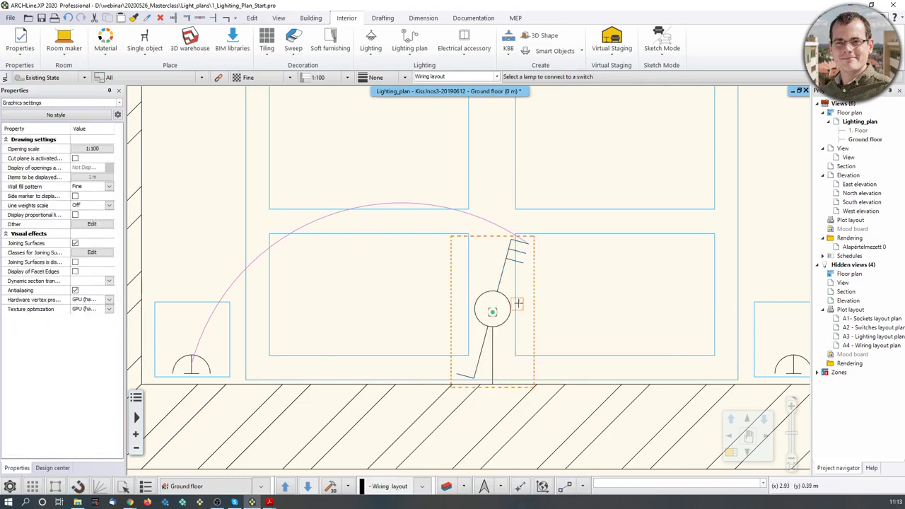
middle_drag(740, 366, 673, 371)
click(734, 363)
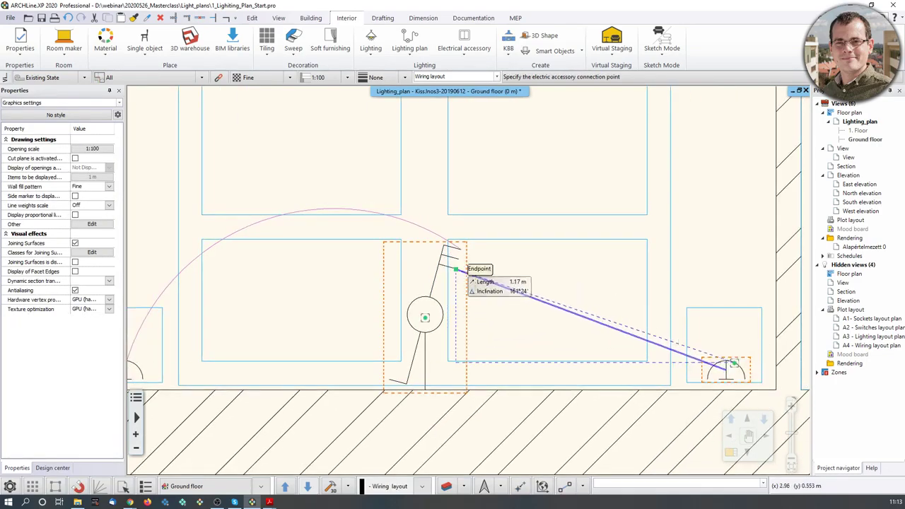
click(455, 269)
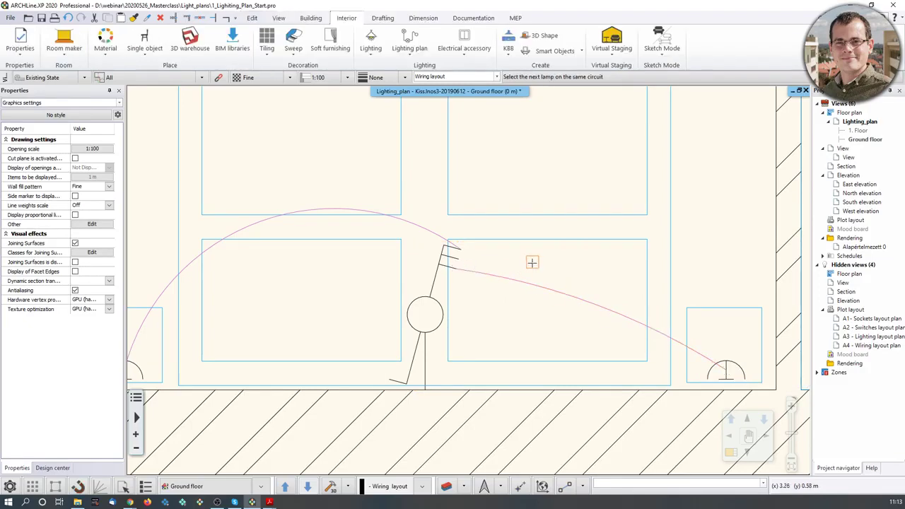
key(Escape)
Connect the ceiling lamp above the bed to the middle way of the switch behind the bed with an arc
middle_drag(549, 297, 514, 366)
scroll(503, 359, down, 4)
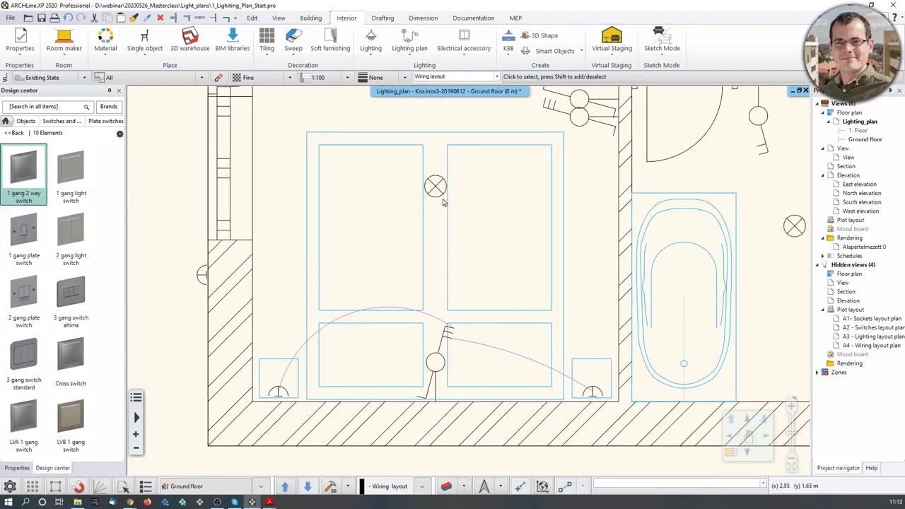
click(446, 357)
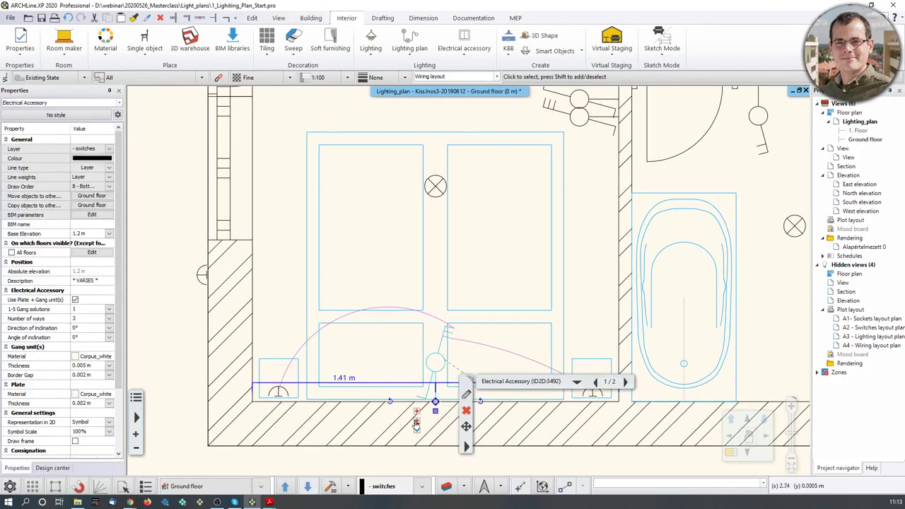
scroll(421, 424, up, 1)
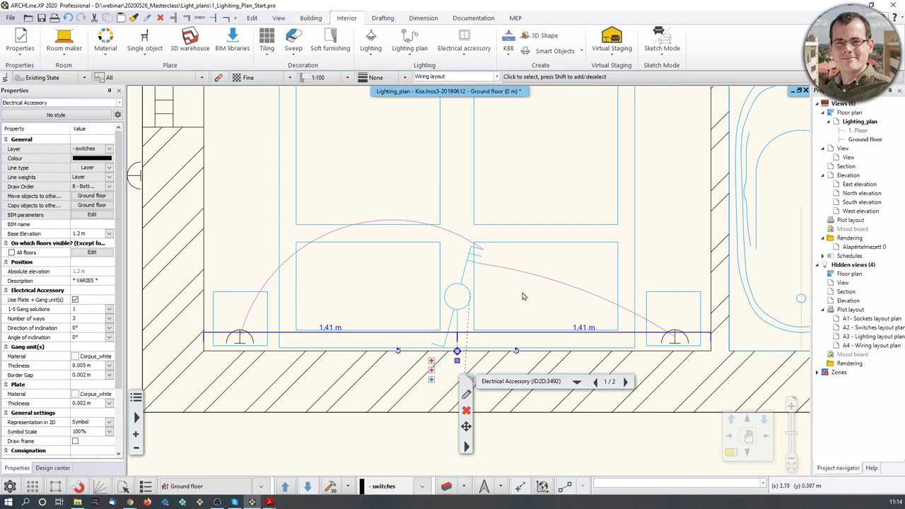
scroll(514, 294, down, 3)
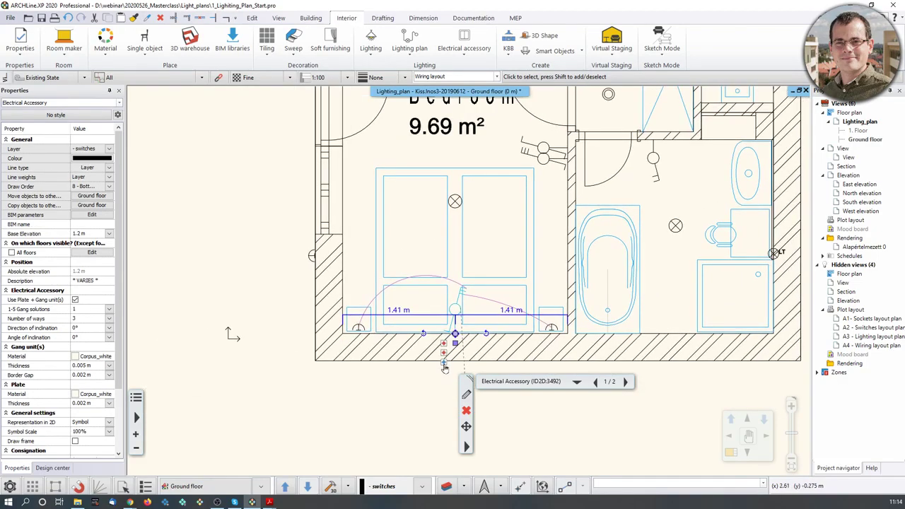
click(443, 365)
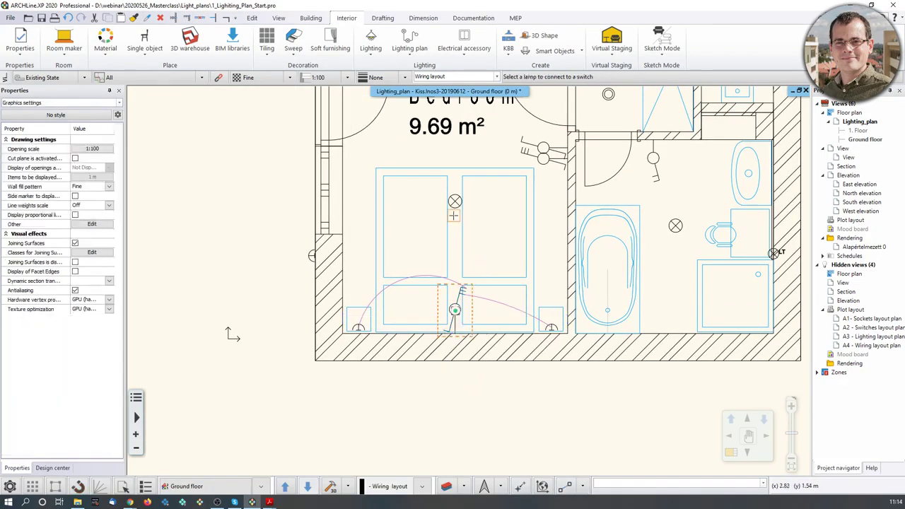
click(455, 202)
scroll(465, 297, up, 3)
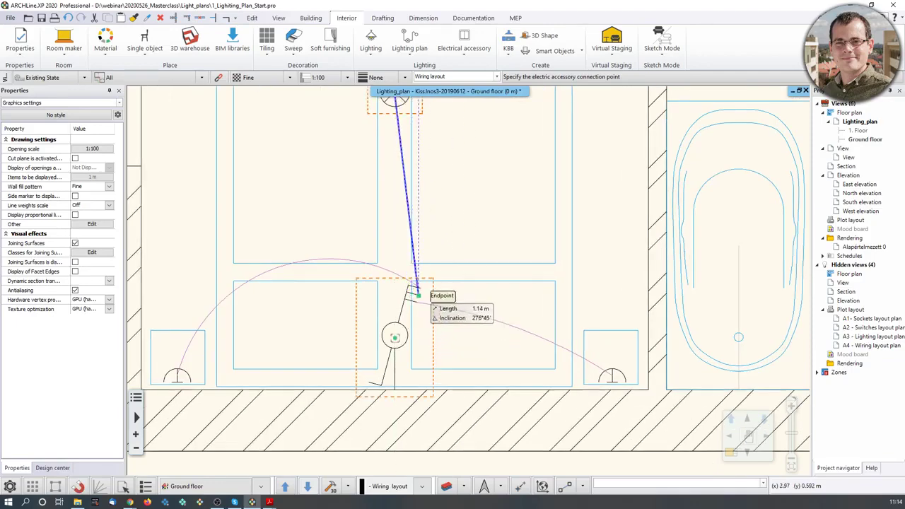
click(417, 292)
scroll(504, 203, down, 3)
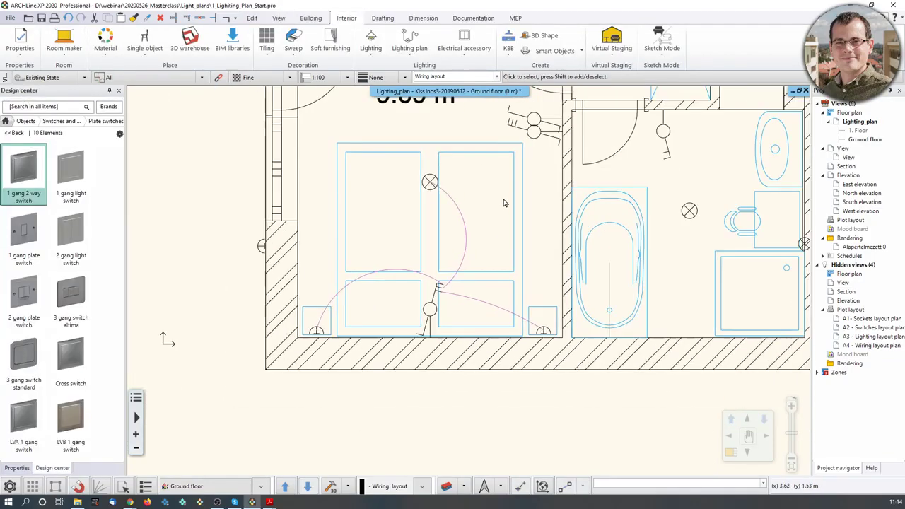
Connect the left bedside lamp to the outermost way of the three-way switch by the bedroom door with a wide arc
middle_drag(503, 202, 481, 236)
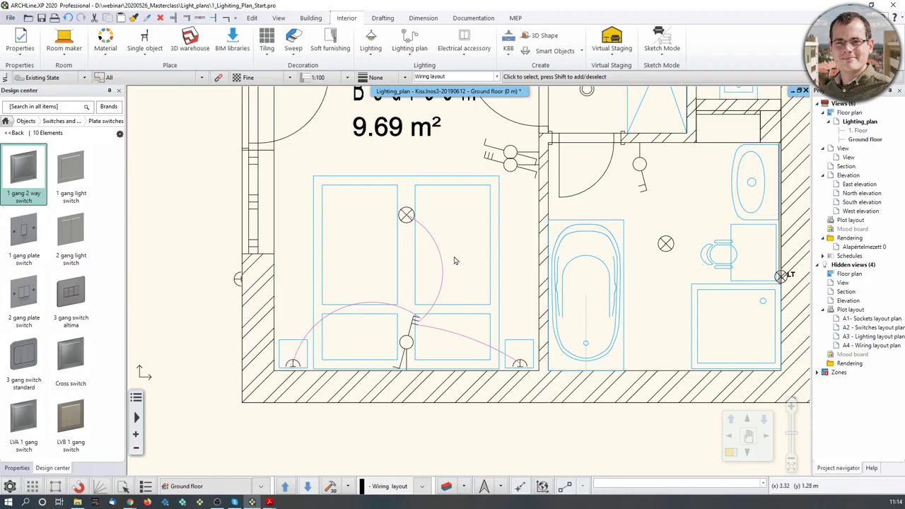
middle_drag(457, 237, 454, 294)
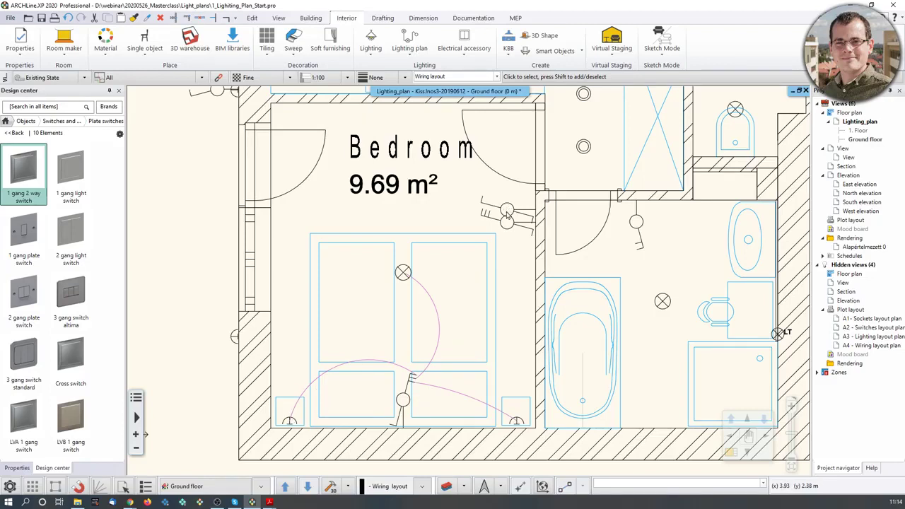
click(506, 225)
scroll(506, 225, up, 2)
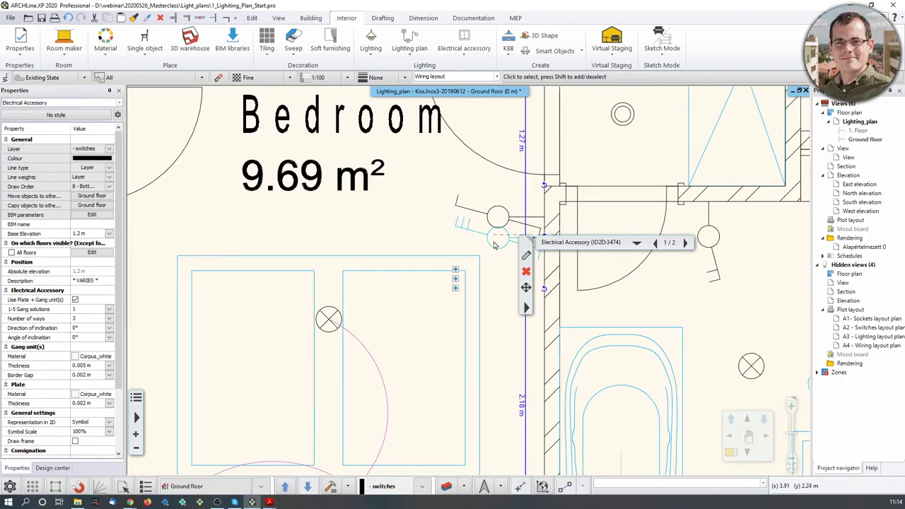
click(454, 271)
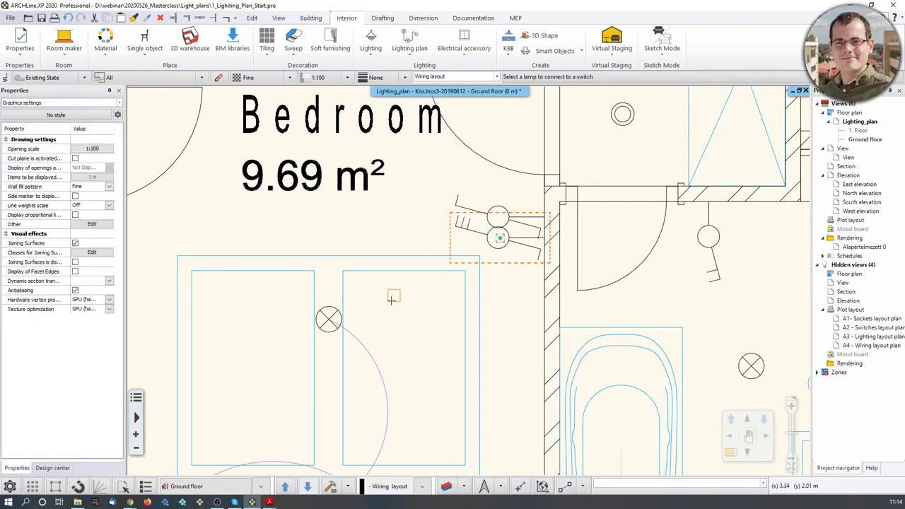
scroll(459, 274, down, 2)
click(268, 451)
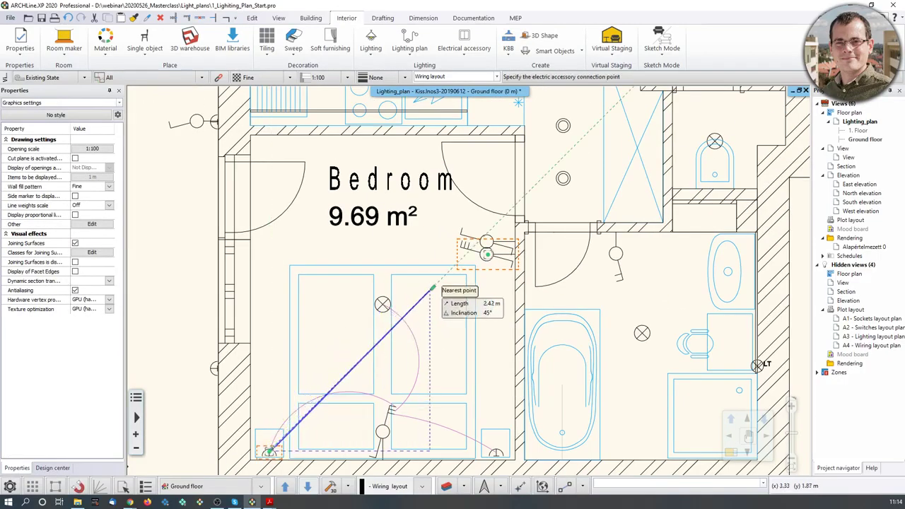
scroll(441, 291, up, 2)
scroll(515, 257, up, 2)
click(519, 253)
scroll(521, 251, down, 2)
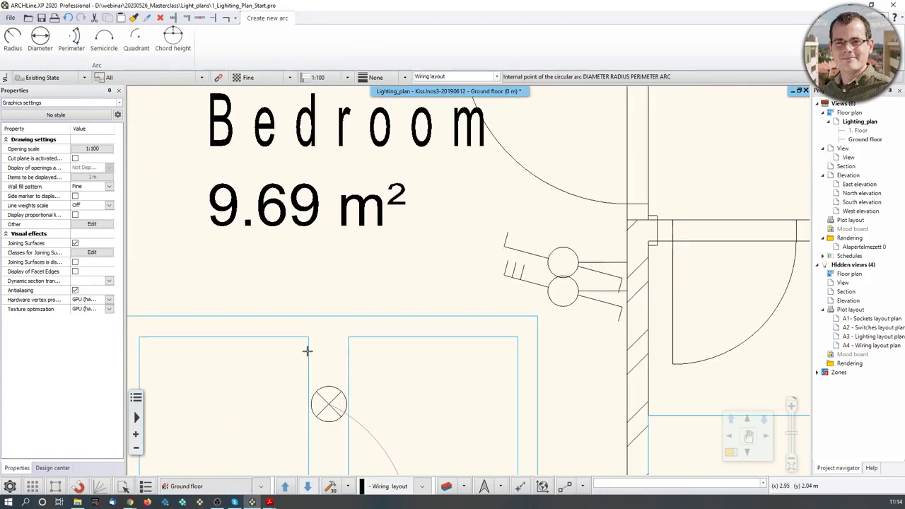
click(284, 327)
scroll(408, 381, down, 2)
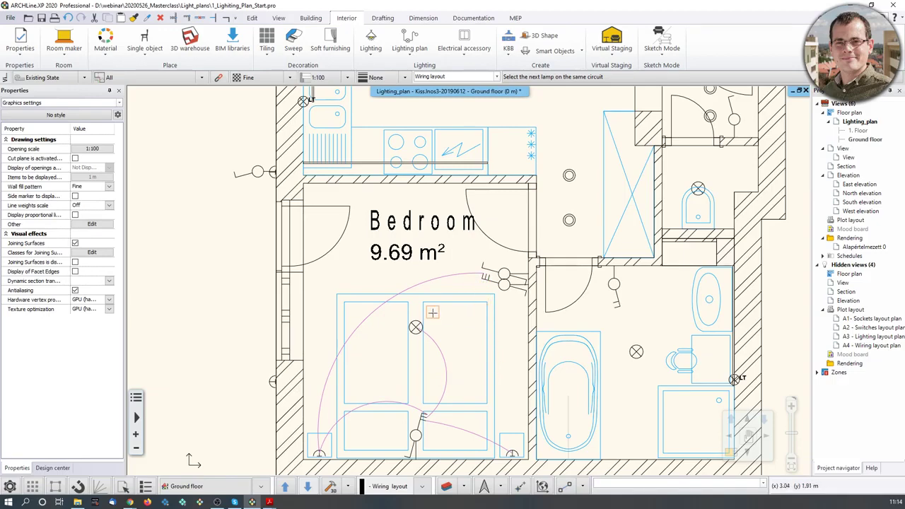
key(Escape)
Connect the right bedside lamp to the innermost way of the three-way switch by the bedroom door with an arc
middle_drag(486, 304, 475, 257)
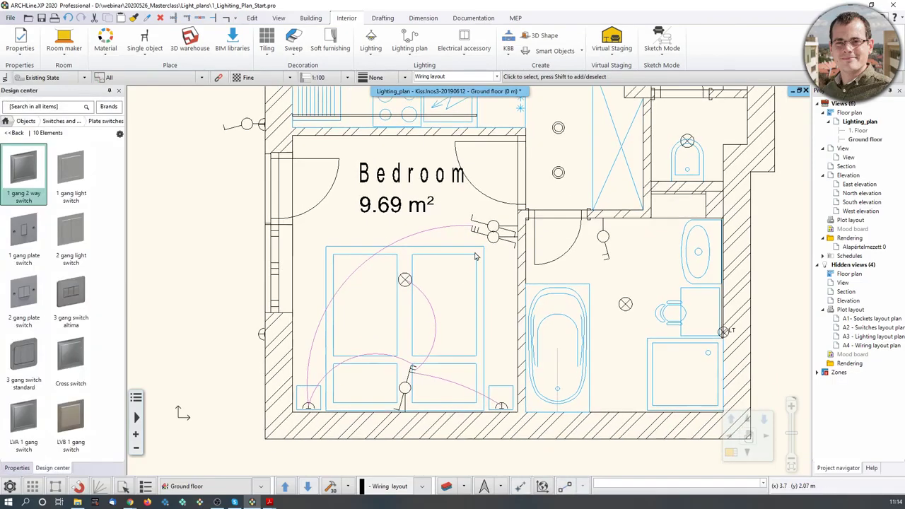
click(496, 240)
scroll(497, 244, up, 2)
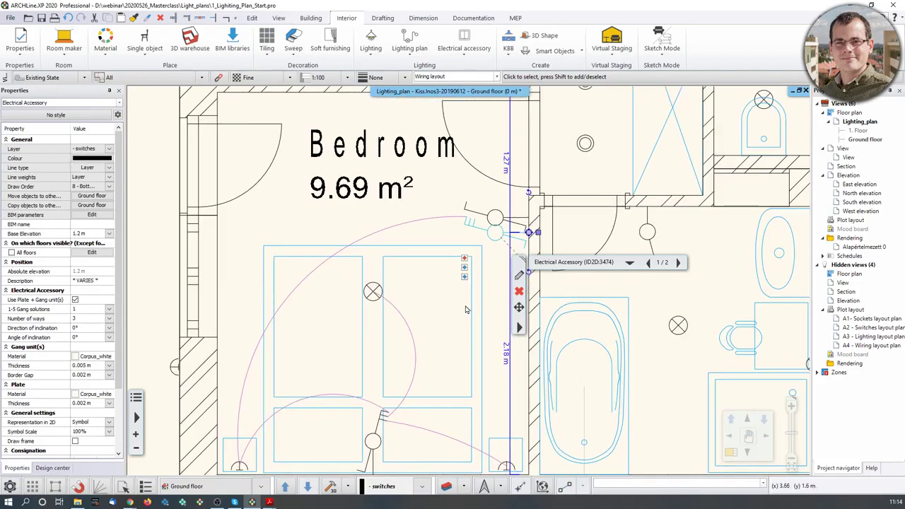
click(464, 278)
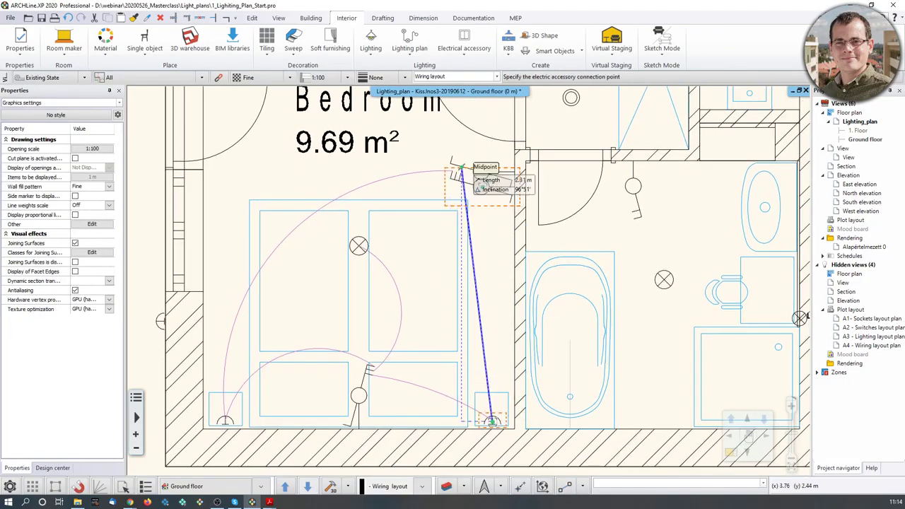
click(460, 173)
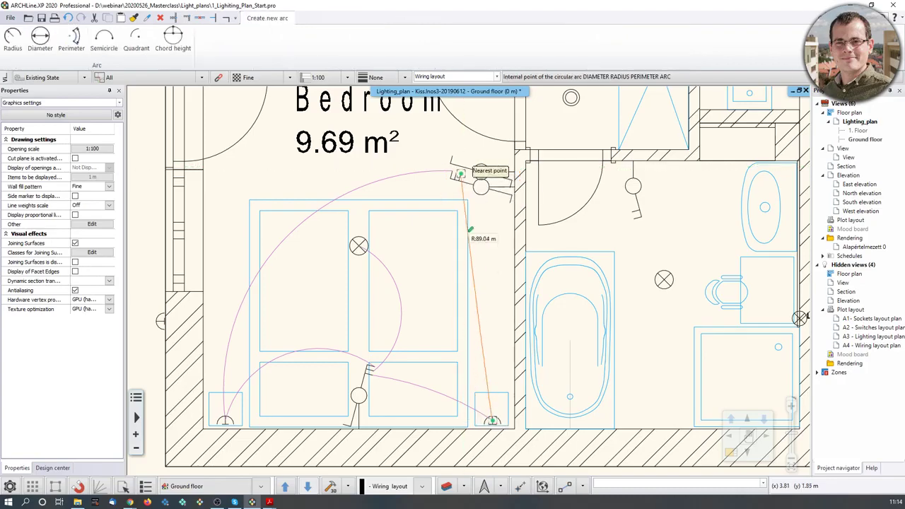
click(485, 283)
scroll(464, 311, down, 2)
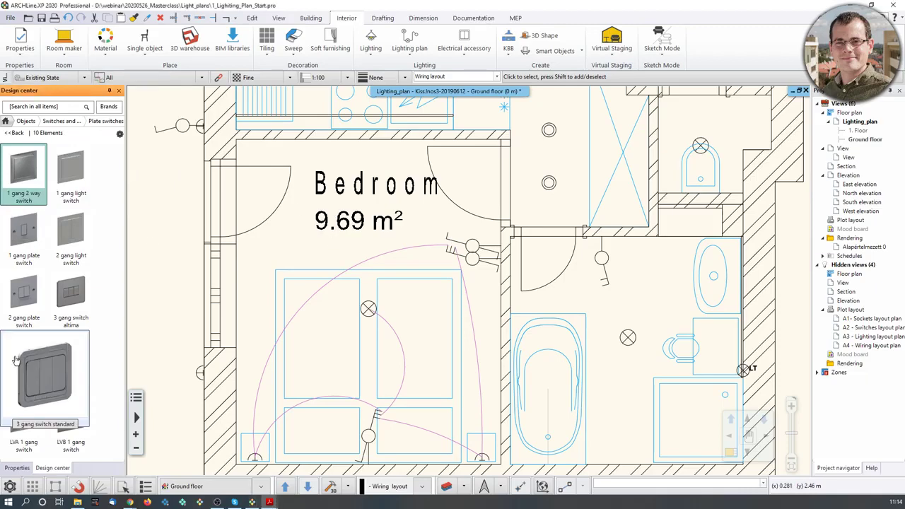
Display the lamp statuses and check the connections of the single switch by the bedroom door
middle_drag(382, 344, 387, 323)
click(409, 44)
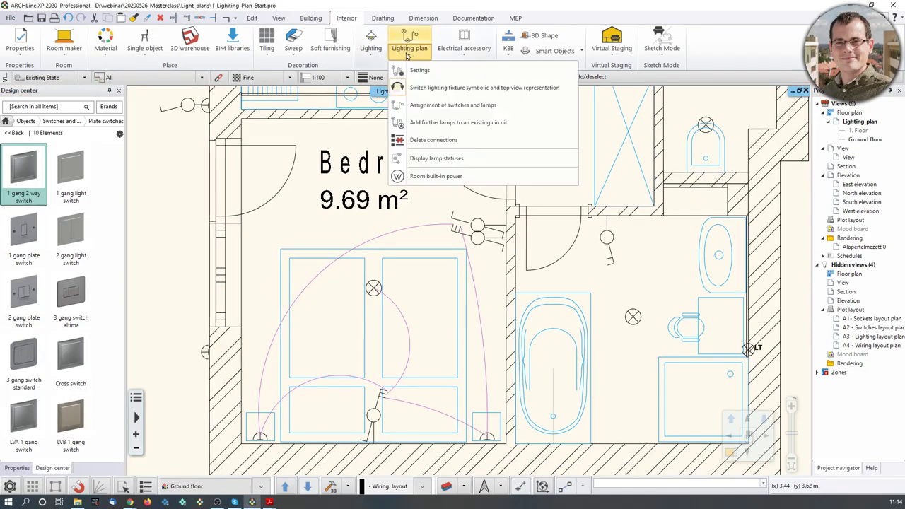
click(454, 164)
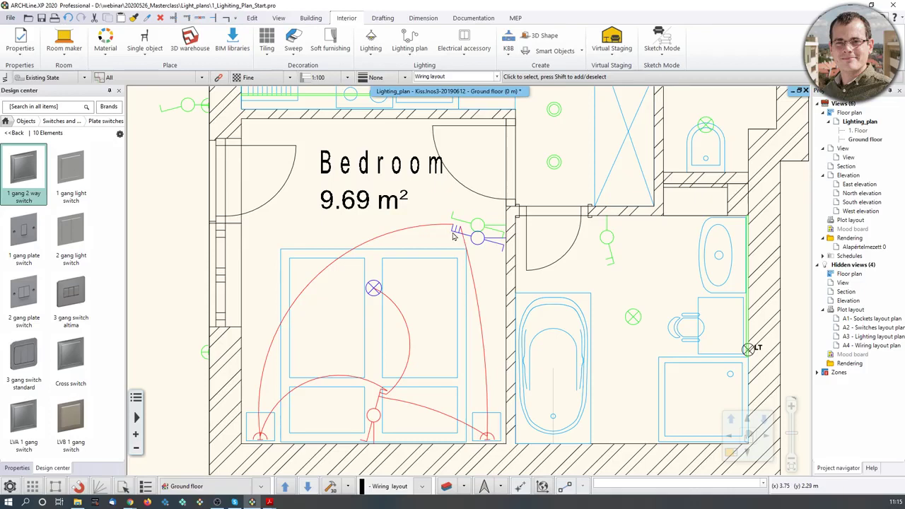
click(477, 223)
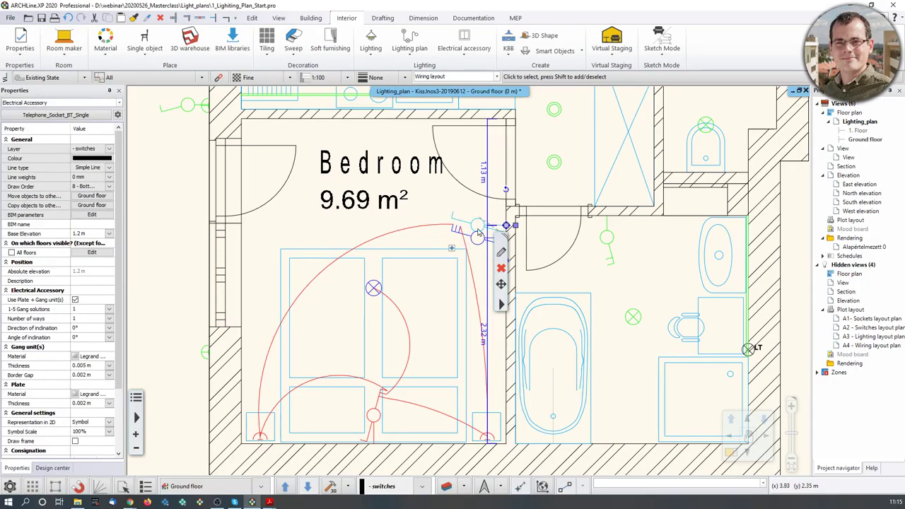
key(Return)
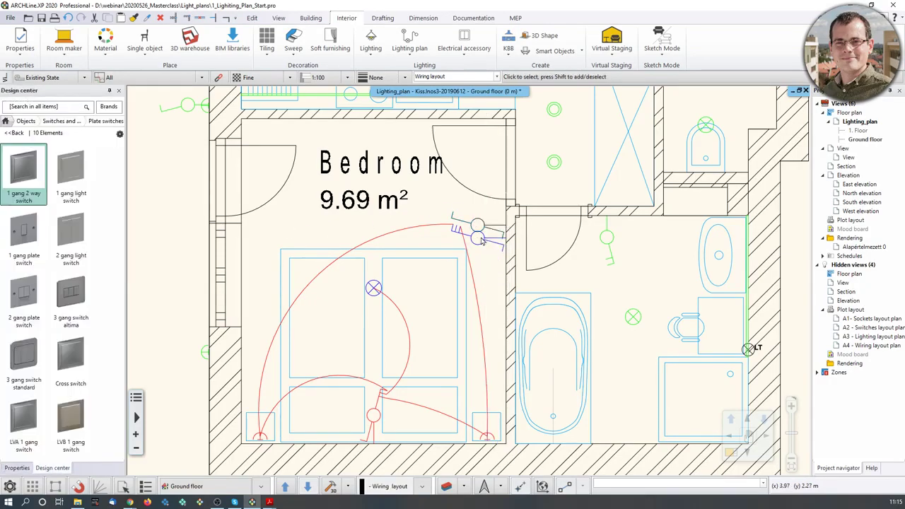
Inspect the connections of the door's three-way switch and the lamp above the bed, and display the lamp statuses again
scroll(472, 247, up, 1)
click(506, 253)
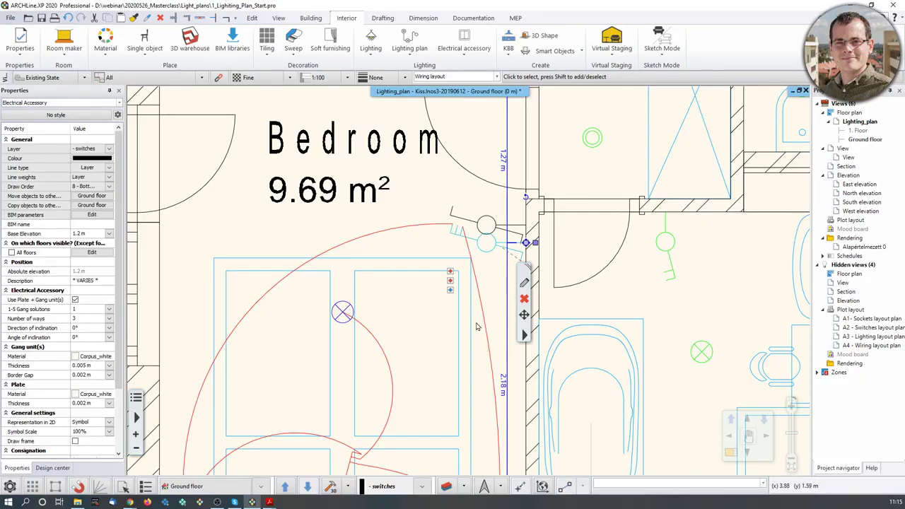
click(402, 260)
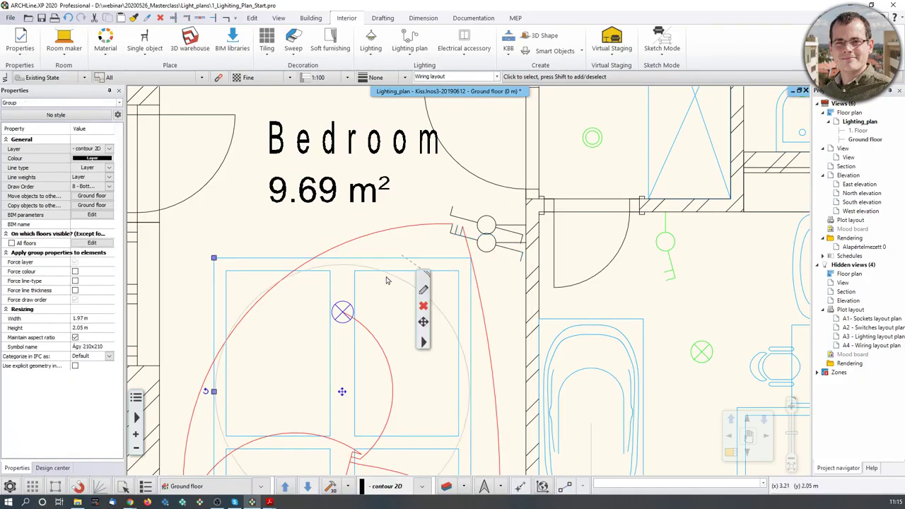
click(346, 313)
mouse_move(345, 313)
middle_down()
mouse_move(377, 270)
mouse_move(372, 233)
middle_up()
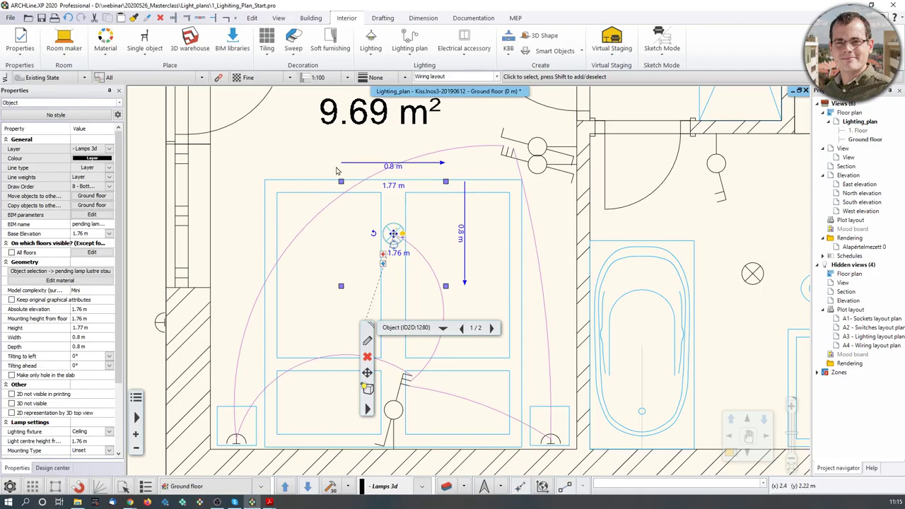
click(314, 164)
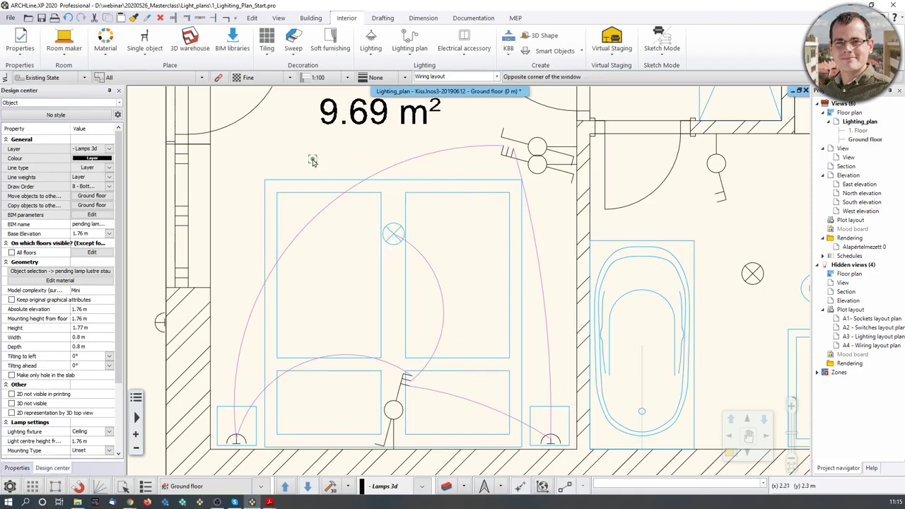
click(415, 58)
click(433, 156)
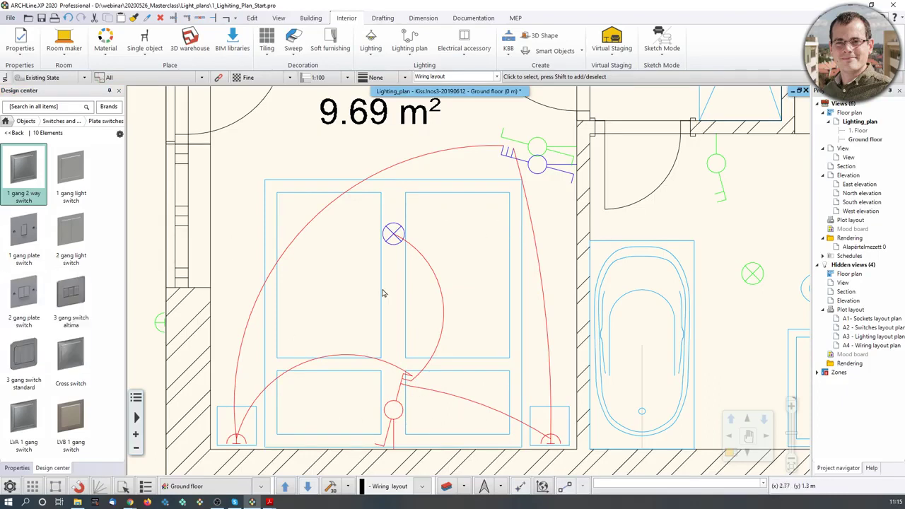
Connect the ceiling lamp above the bed to the middle way of the three-way switch by the bedroom door with an arc
click(541, 164)
scroll(535, 145, up, 2)
middle_drag(535, 144, 513, 186)
click(458, 278)
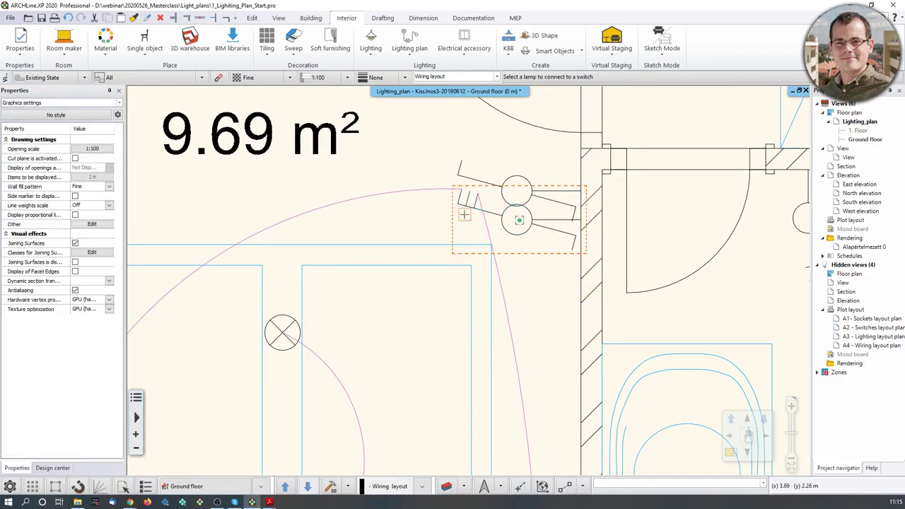
click(275, 336)
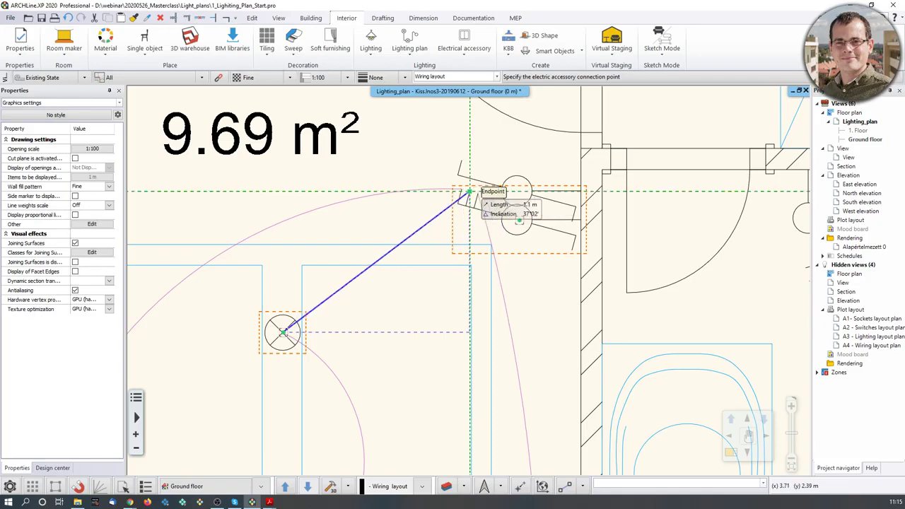
click(469, 192)
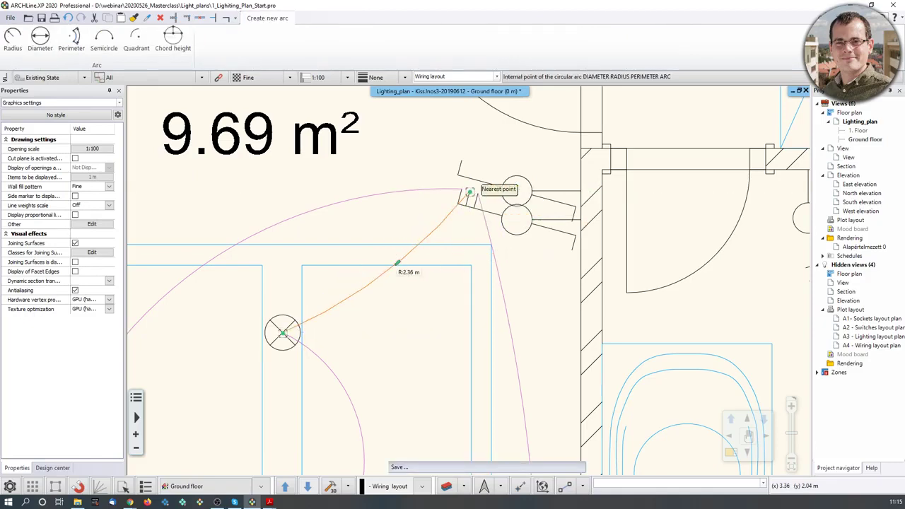
click(469, 192)
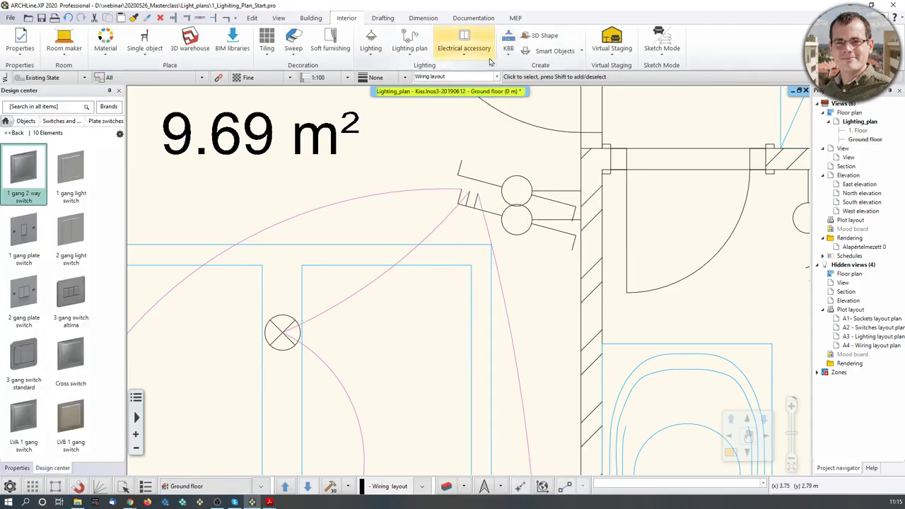
Display the lamp statuses to check the bedroom's completed circuits
click(410, 42)
click(436, 160)
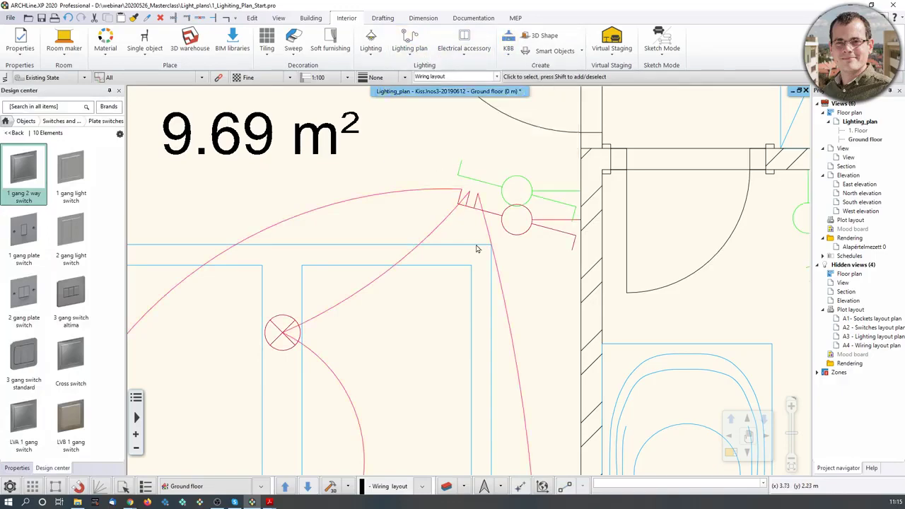
scroll(346, 310, down, 4)
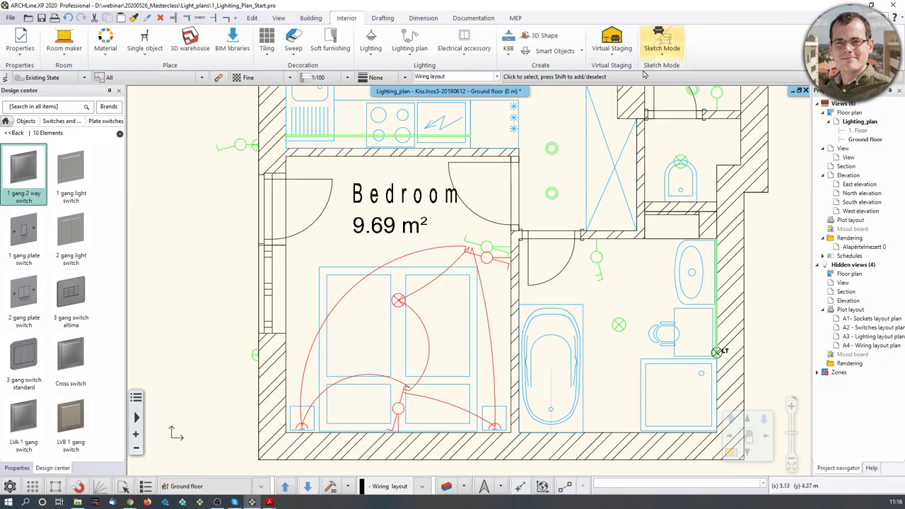
Connect the hallway lamp nearest the bathroom door to the single switch by the bedroom door with an arc
scroll(435, 301, up, 3)
click(419, 330)
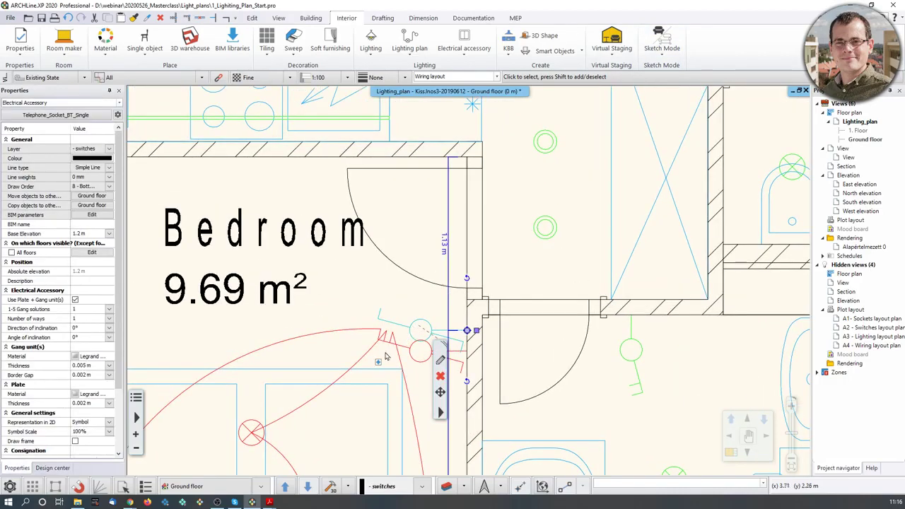
click(439, 360)
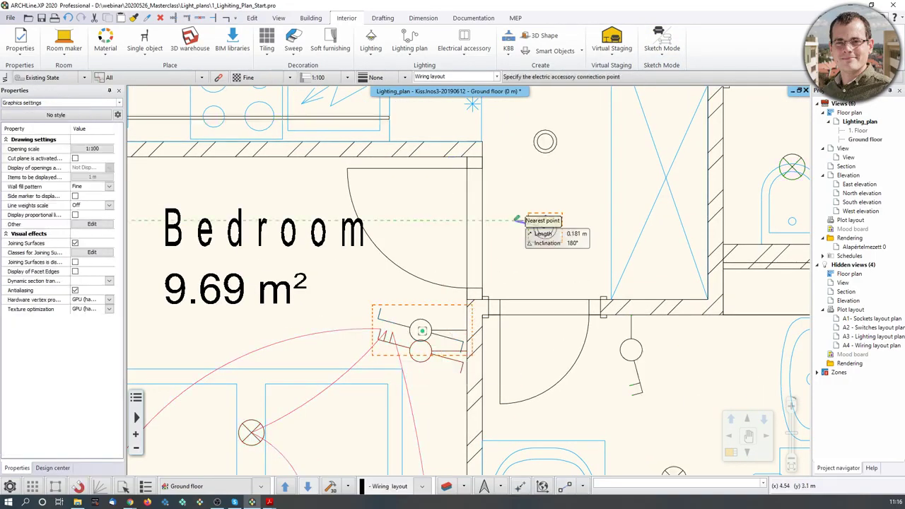
click(544, 227)
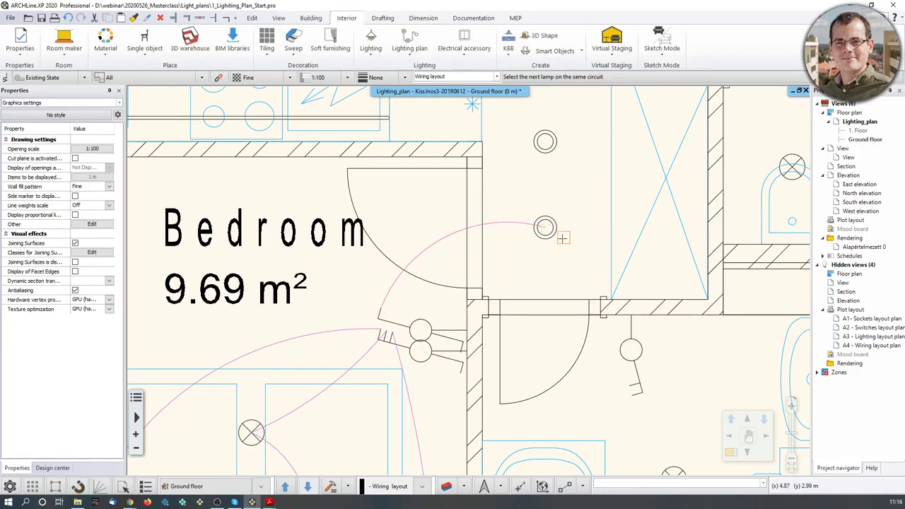
key(Escape)
Add the second hallway lamp to the existing circuit of the lamp nearest the bathroom door, joining the two with a shallow arc
middle_drag(521, 303, 514, 267)
scroll(456, 260, down, 3)
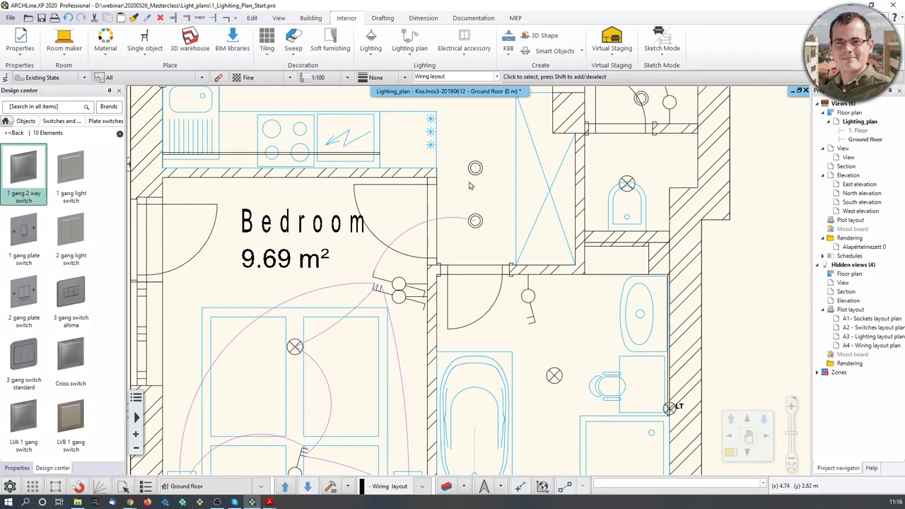
click(405, 56)
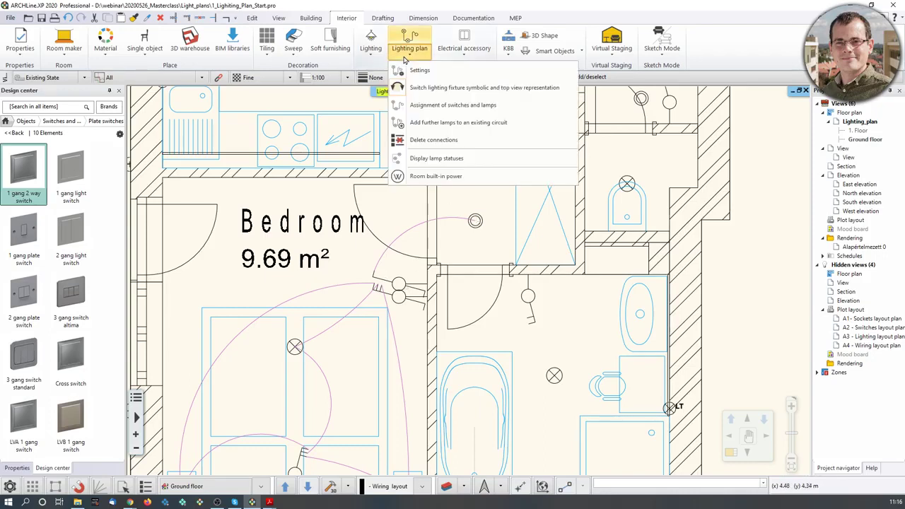
click(426, 124)
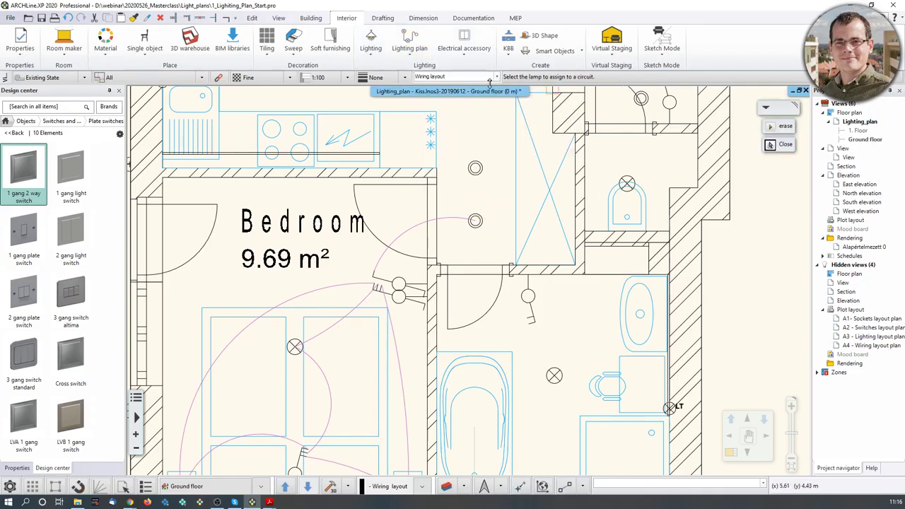
click(475, 168)
scroll(485, 198, up, 1)
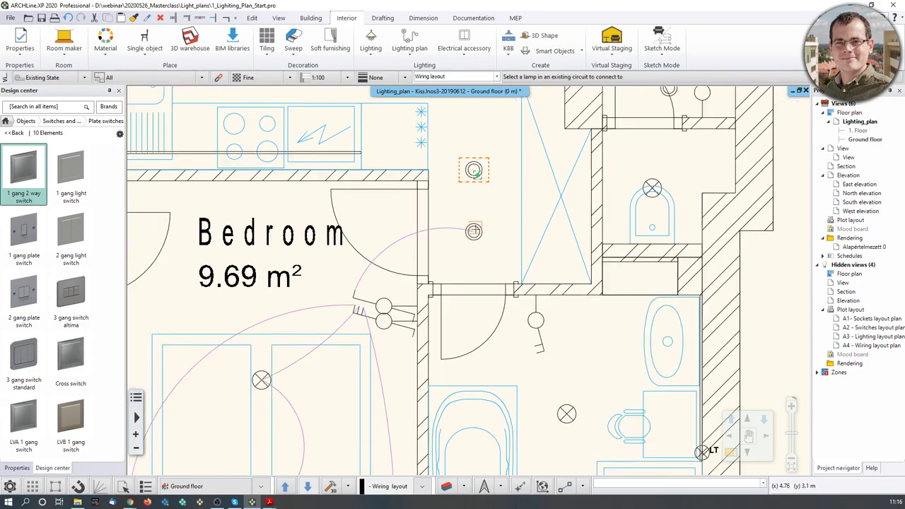
click(474, 231)
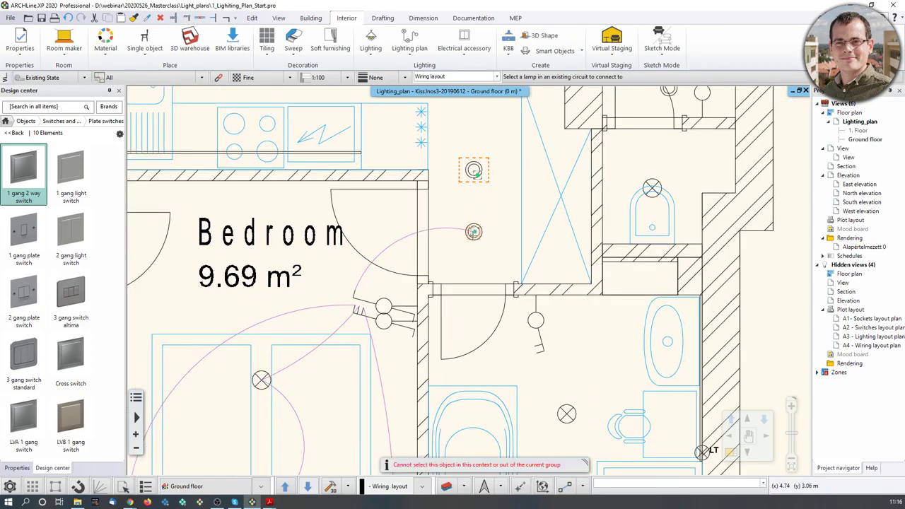
click(354, 295)
click(475, 268)
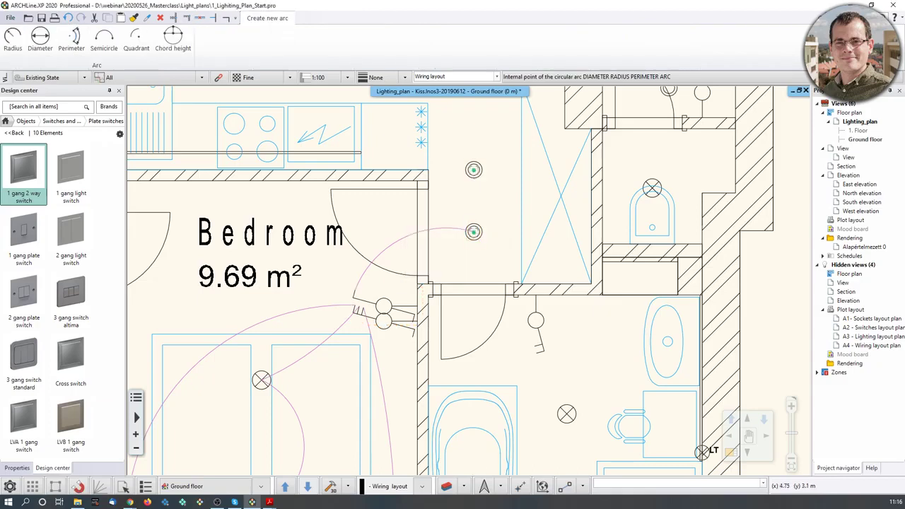
click(463, 200)
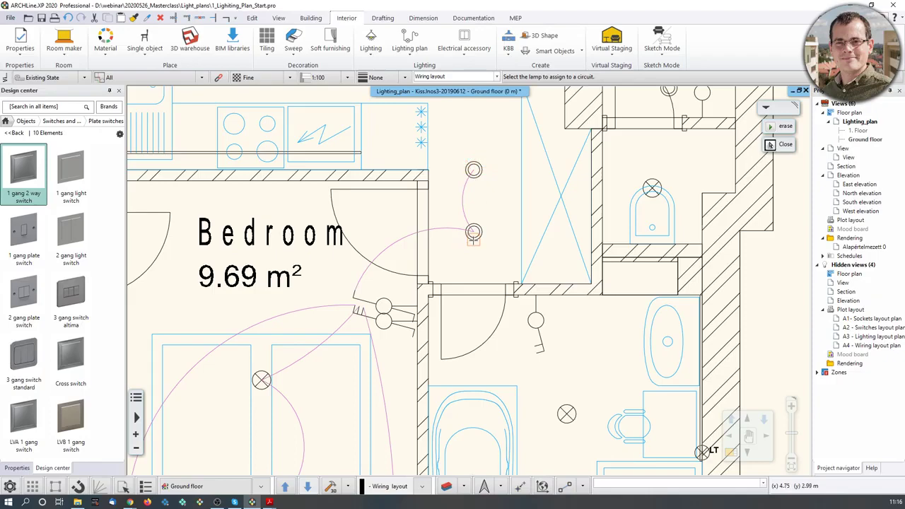
key(Escape)
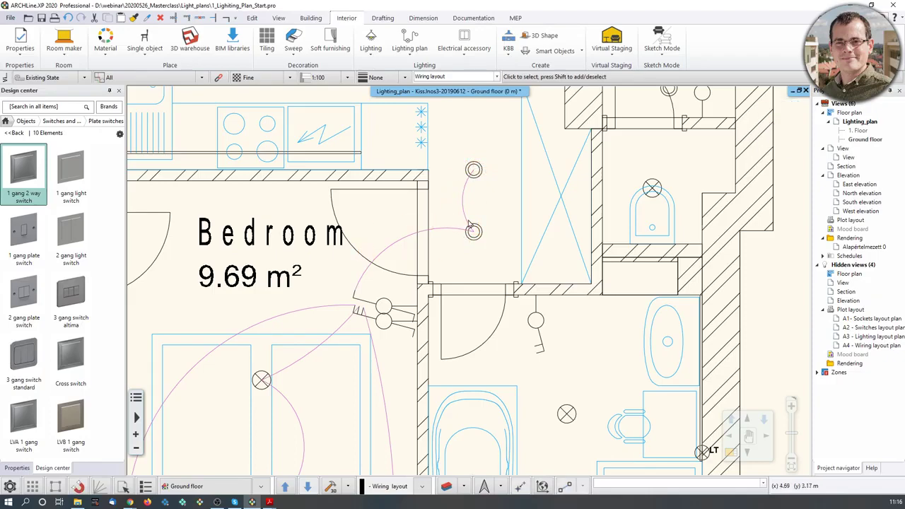
Display the lamp statuses and check the circuit of the two hallway lamps
click(409, 44)
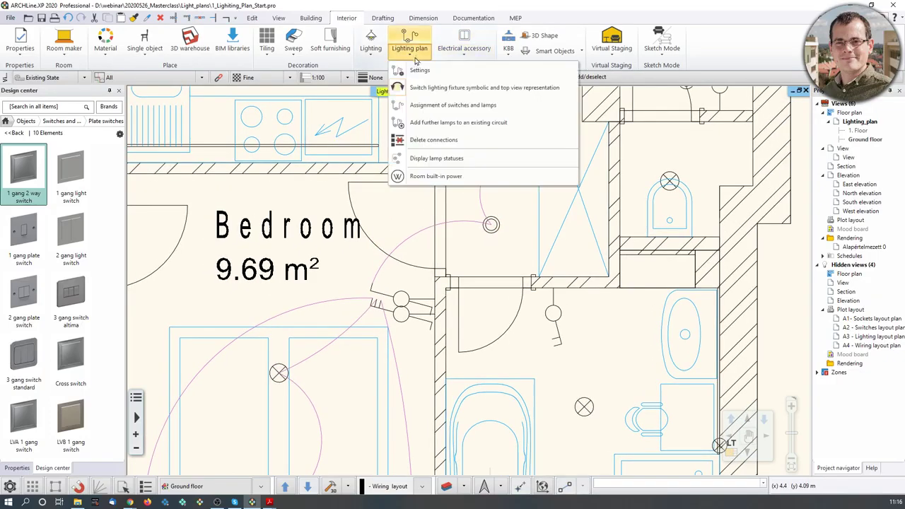
click(432, 159)
click(491, 164)
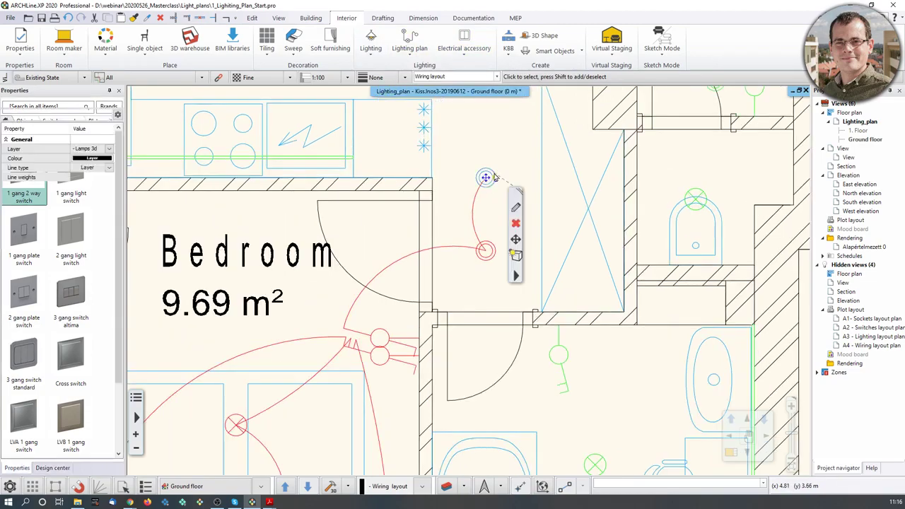
scroll(490, 152, up, 2)
click(490, 148)
scroll(498, 176, down, 2)
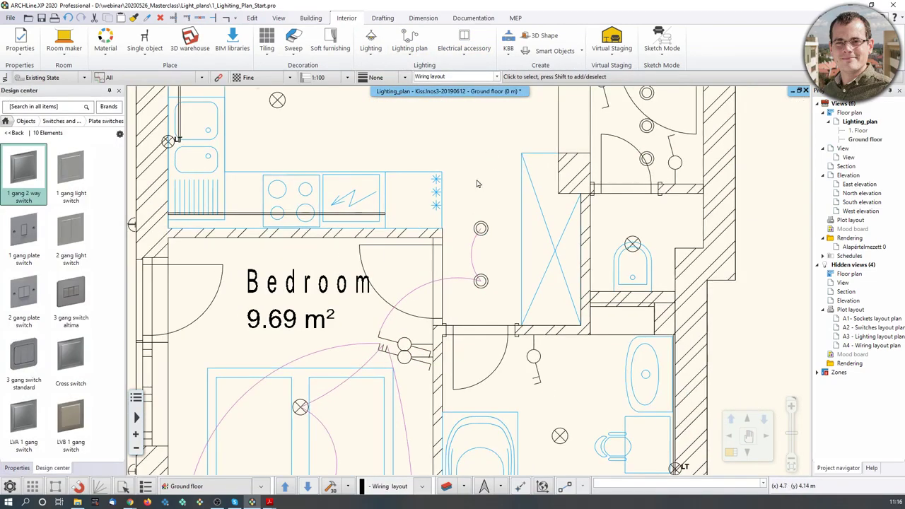
scroll(526, 206, down, 3)
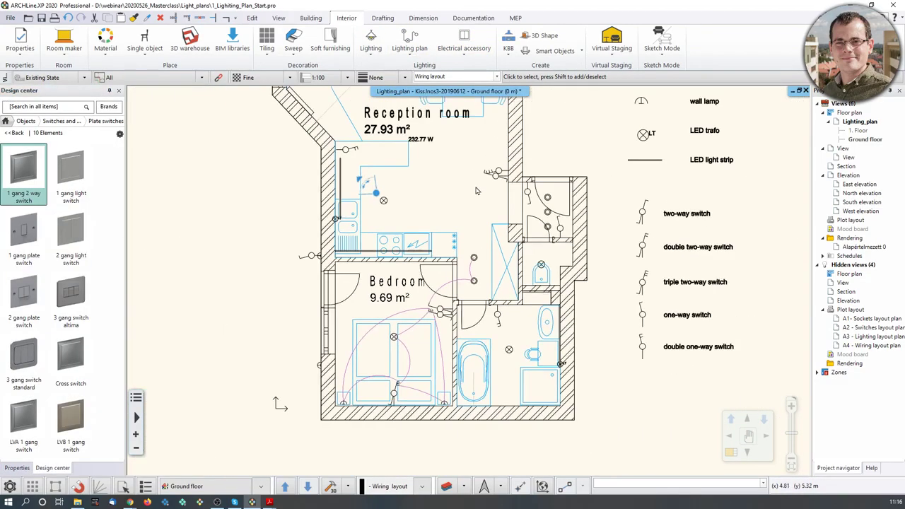
Set the lighting plan connecting element to Text with the Arial 100 text style
scroll(485, 236, up, 5)
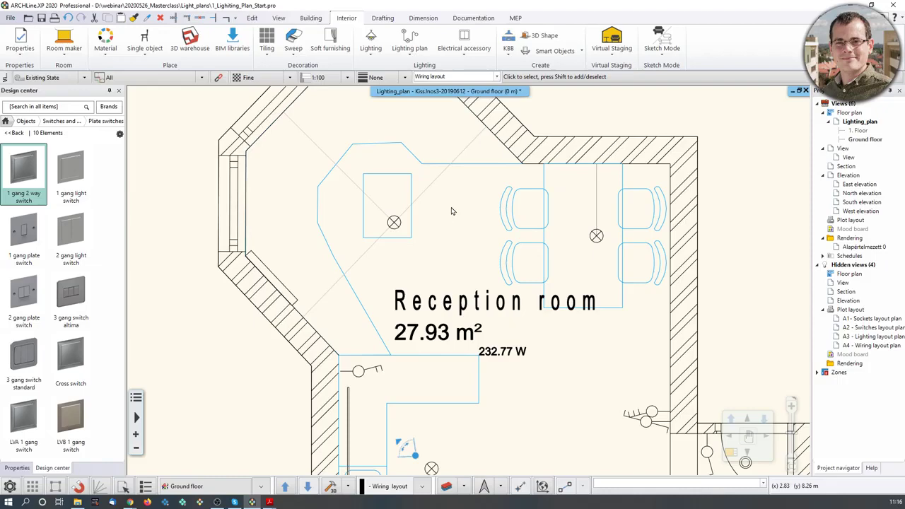
scroll(453, 210, down, 4)
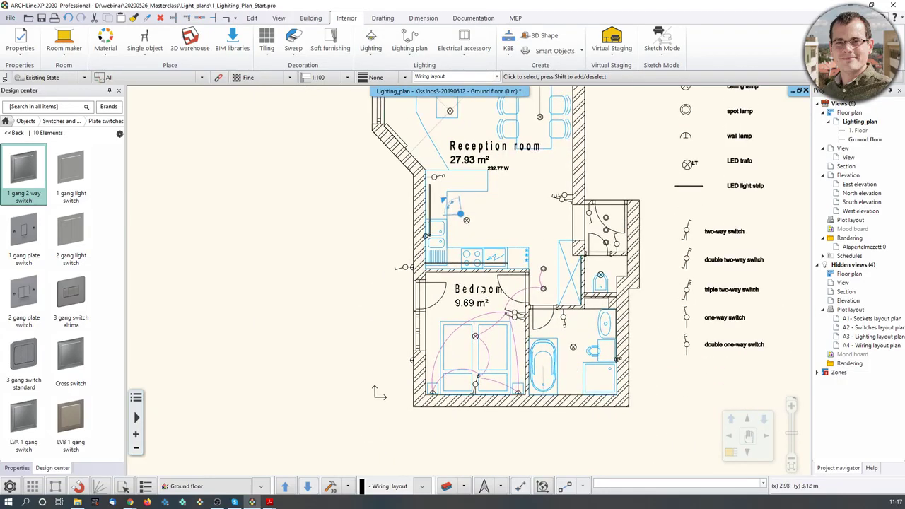
middle_drag(501, 206, 501, 322)
scroll(480, 249, up, 2)
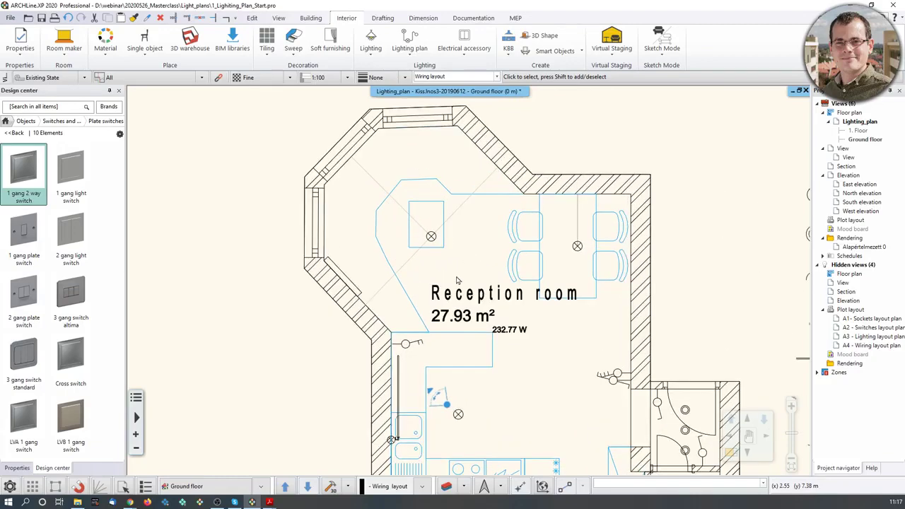
click(410, 44)
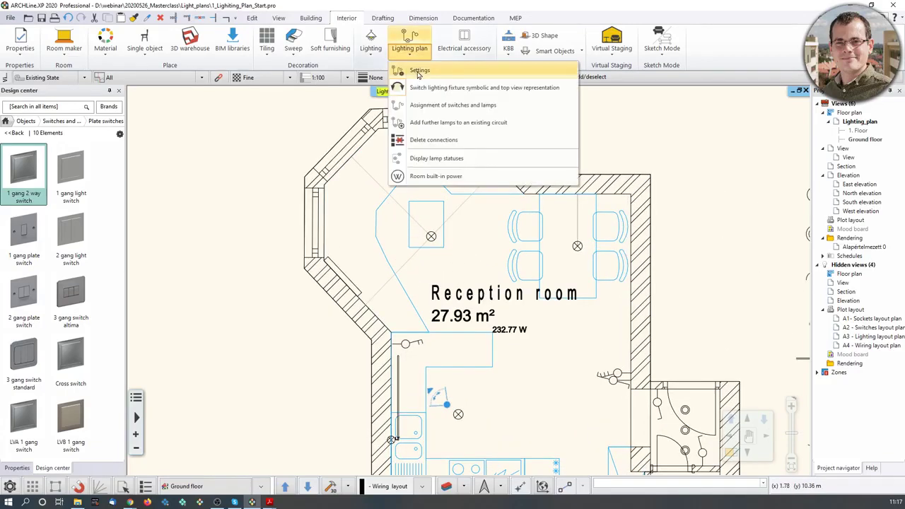
click(418, 70)
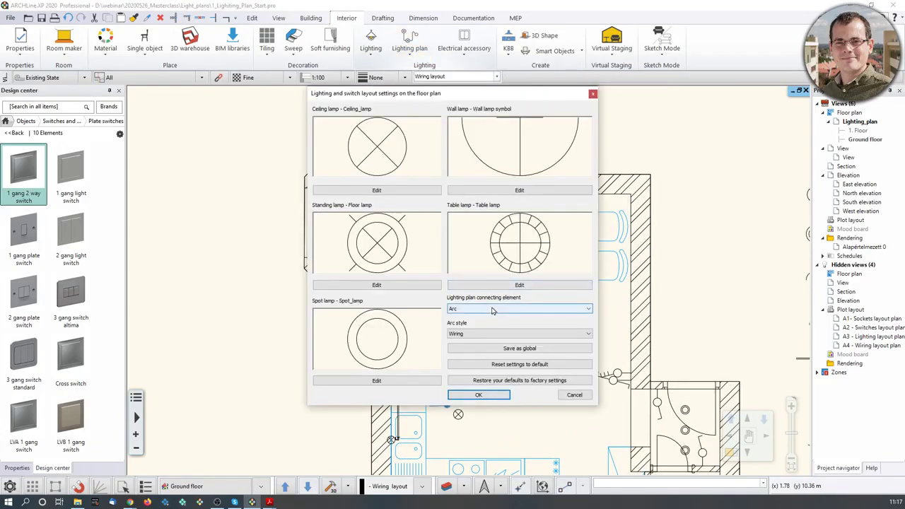
click(493, 310)
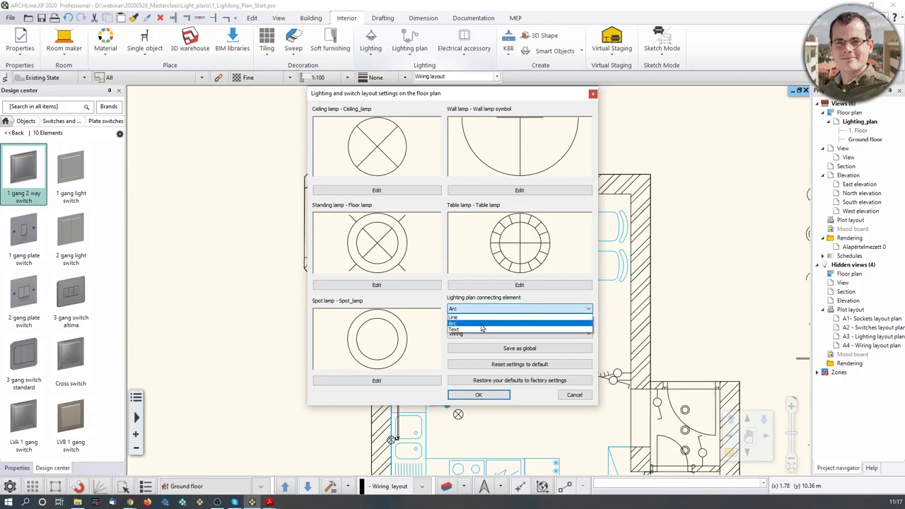
click(481, 330)
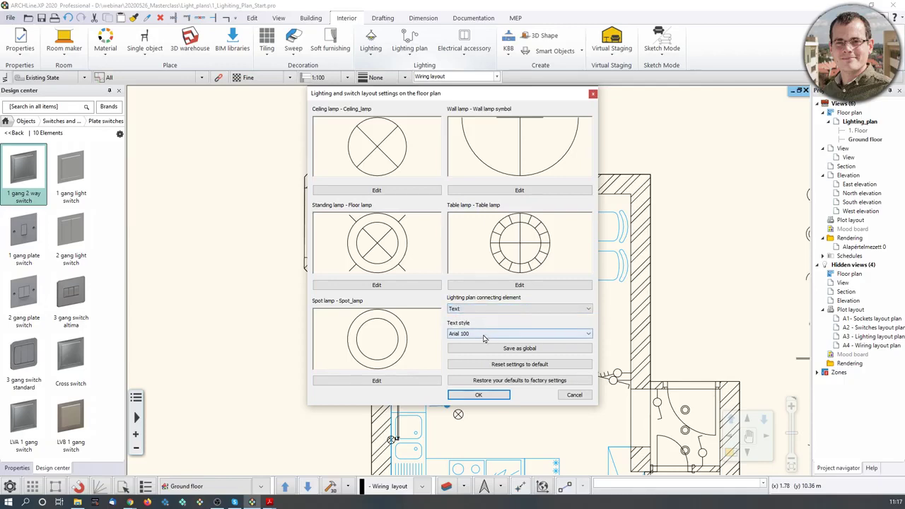
click(484, 335)
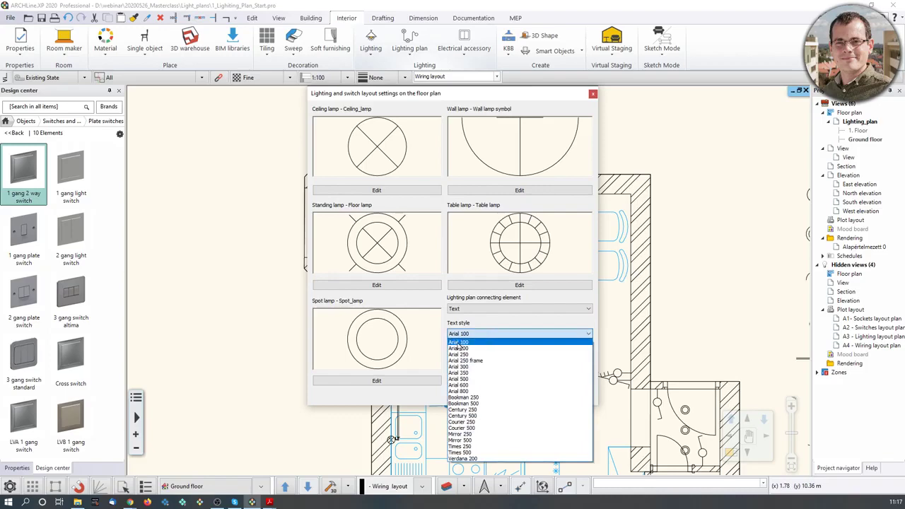
click(458, 343)
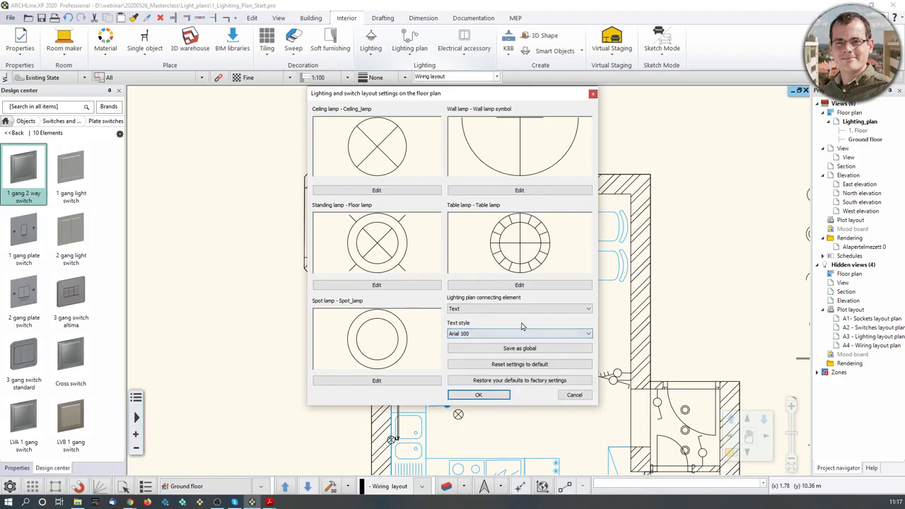
click(487, 393)
scroll(444, 264, up, 3)
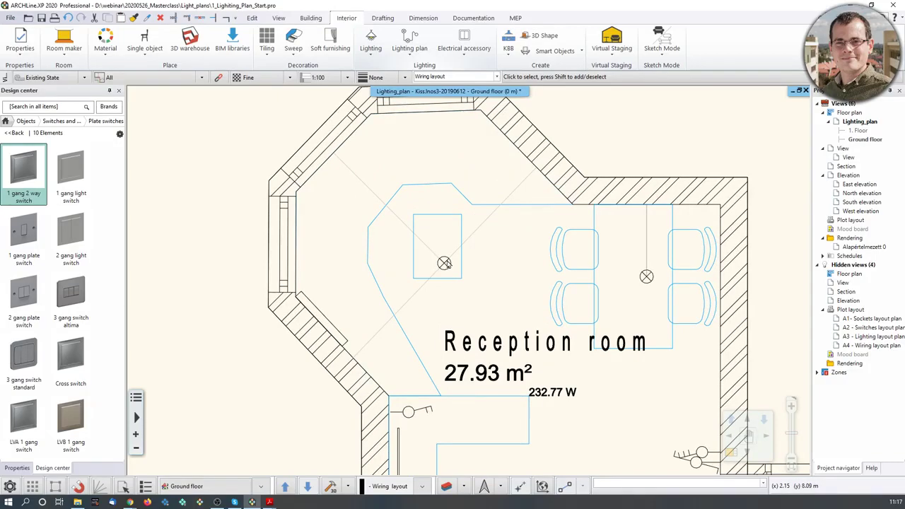
middle_drag(453, 304, 461, 286)
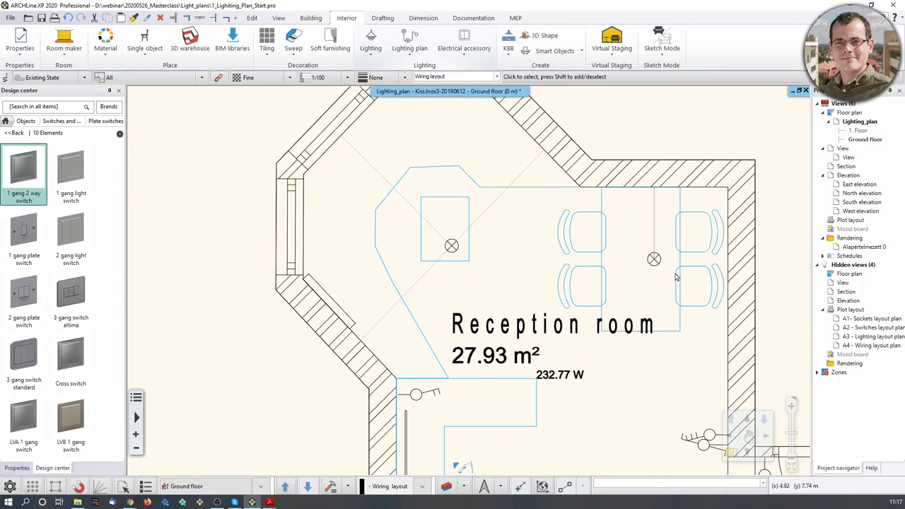
click(409, 49)
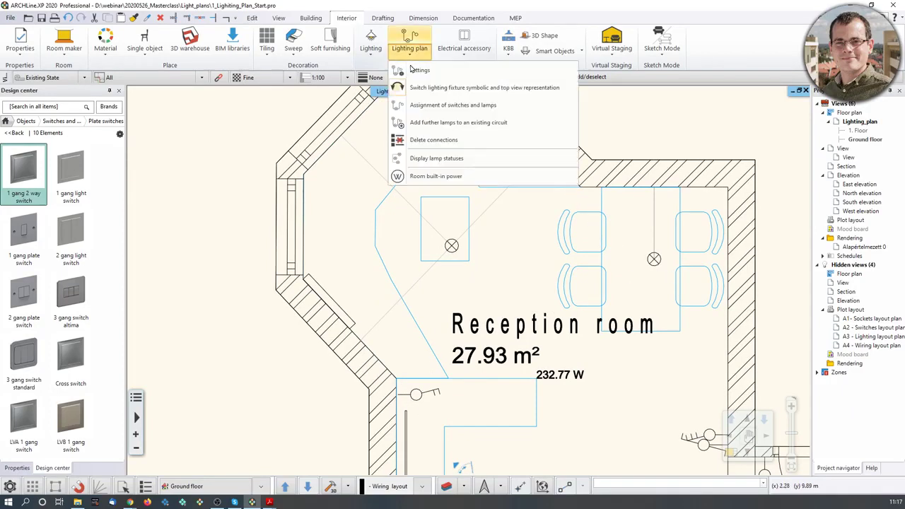
click(426, 107)
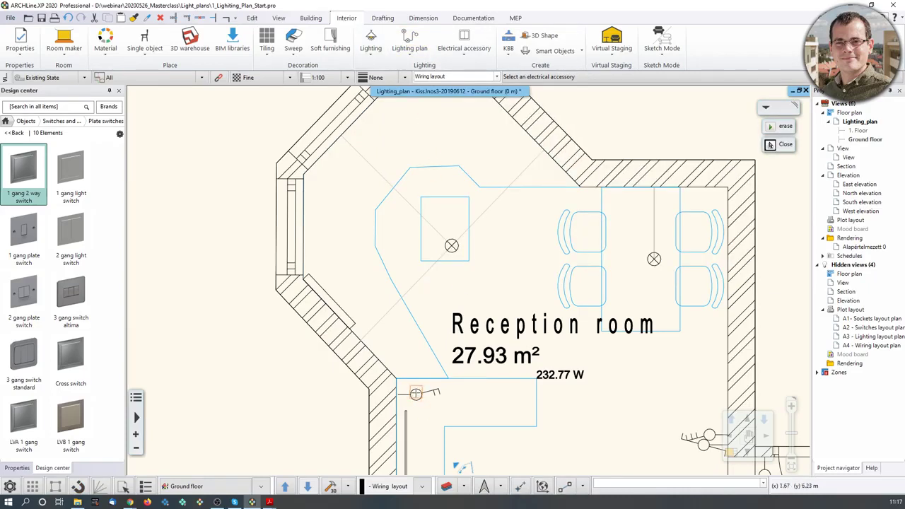
click(416, 393)
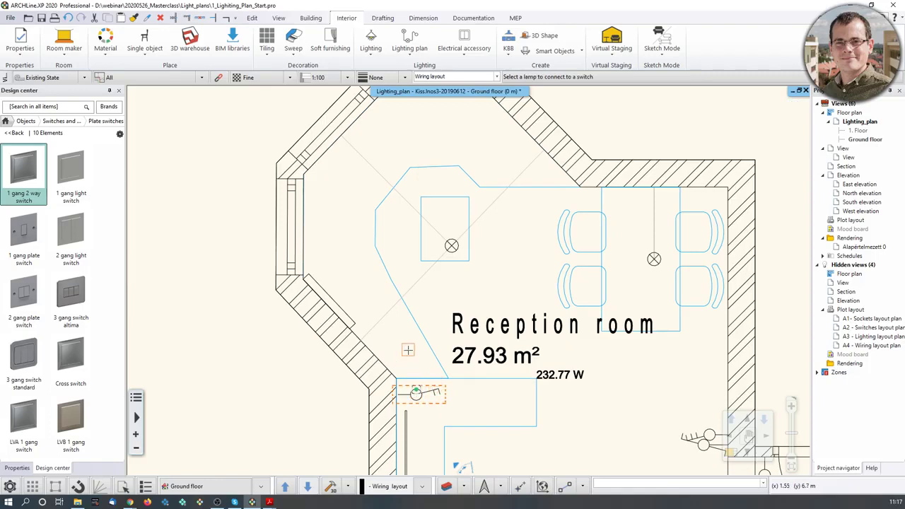
Assign the reception room's coffee table lamp to the double switch above the kitchen light strip, placing text labels beside both with identifier 1
click(428, 394)
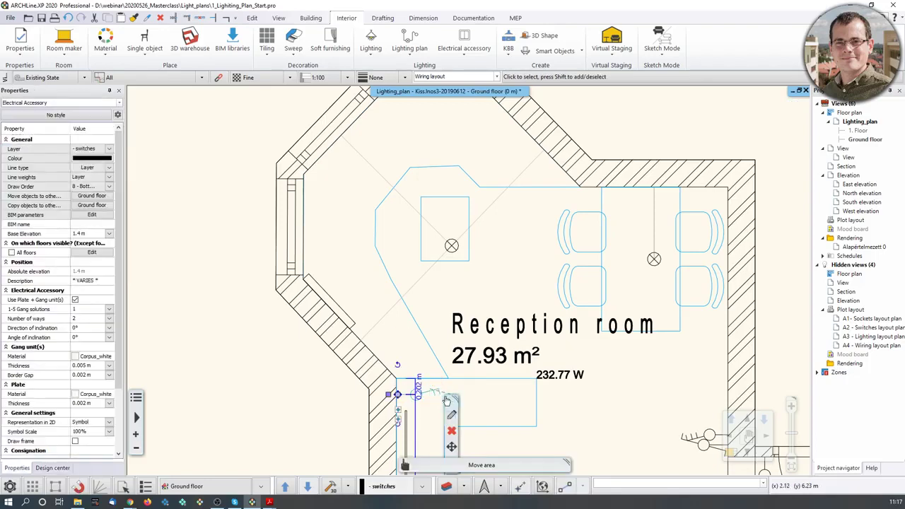
click(398, 415)
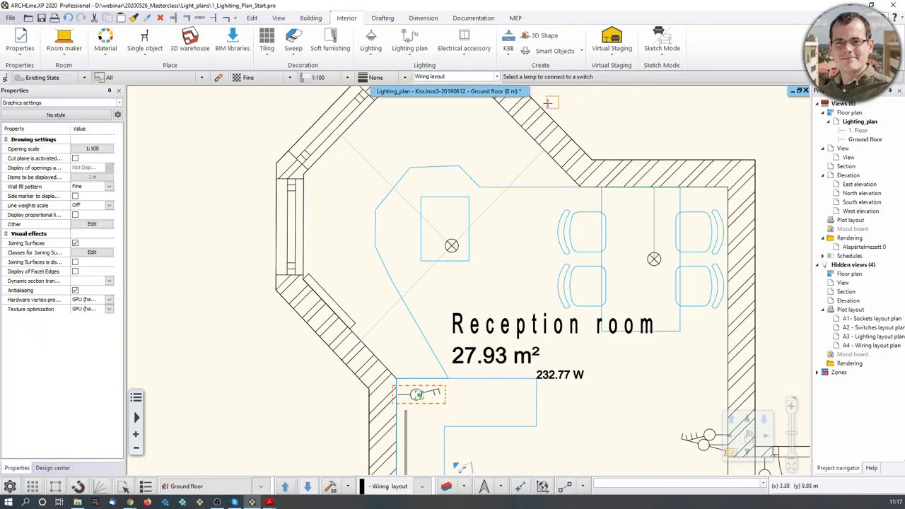
click(445, 251)
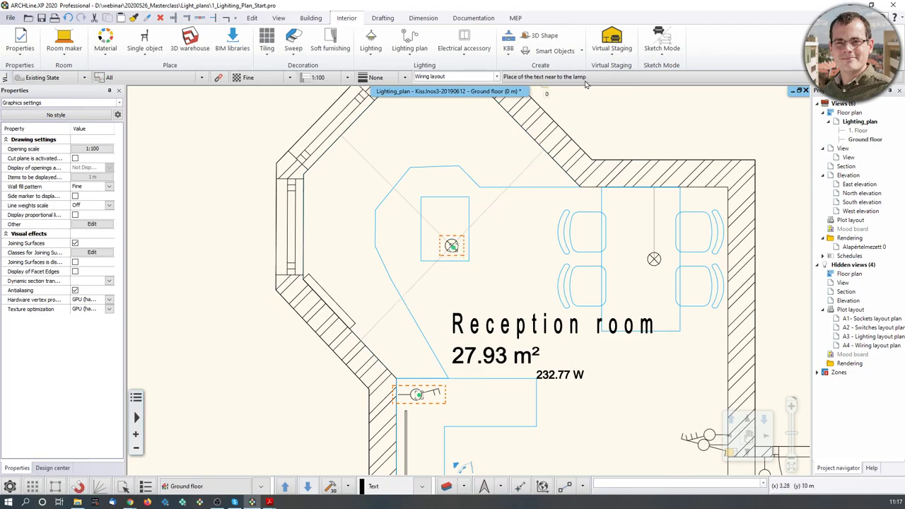
scroll(478, 249, up, 2)
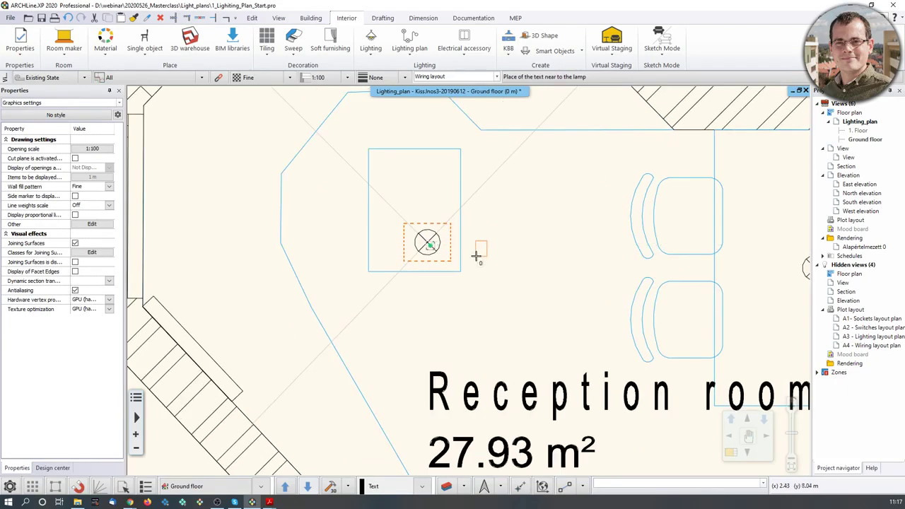
click(478, 255)
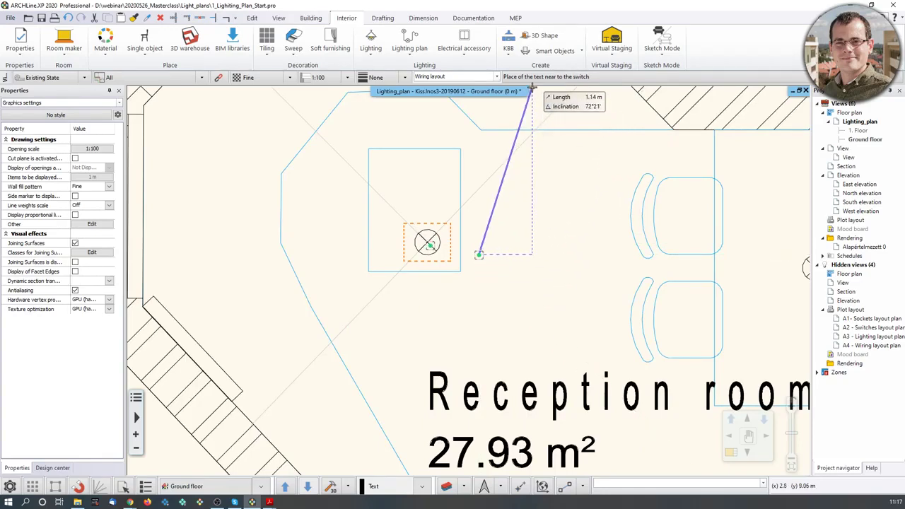
middle_drag(471, 394, 511, 233)
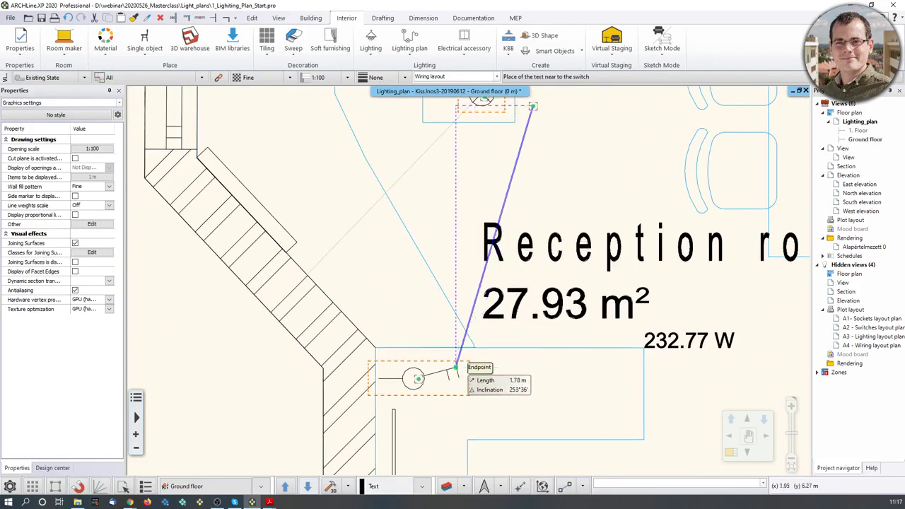
click(478, 372)
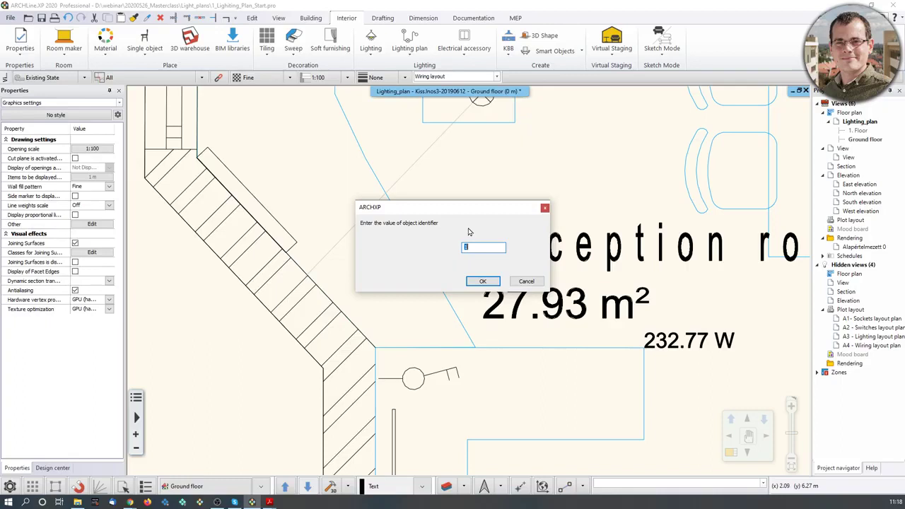
click(481, 281)
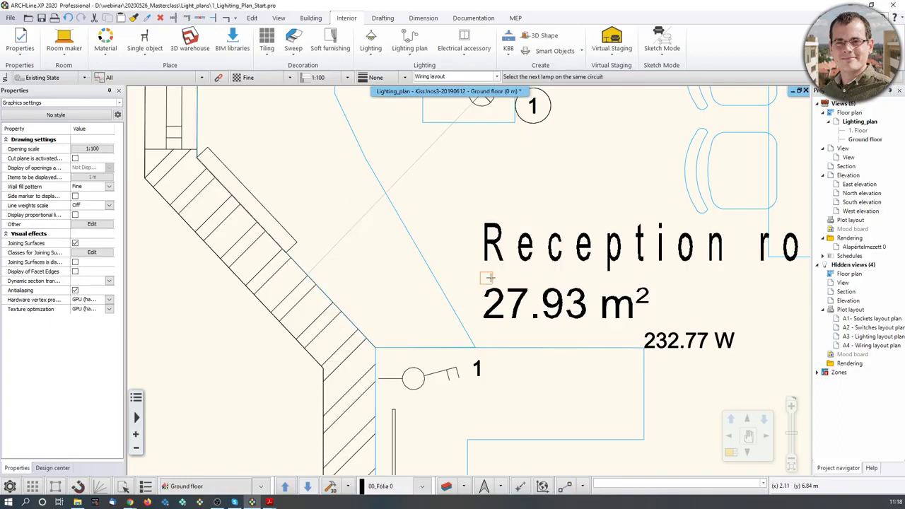
Add the dining table lamp to the same circuit, placing its label between the lamp and the chairs
scroll(485, 274, down, 1)
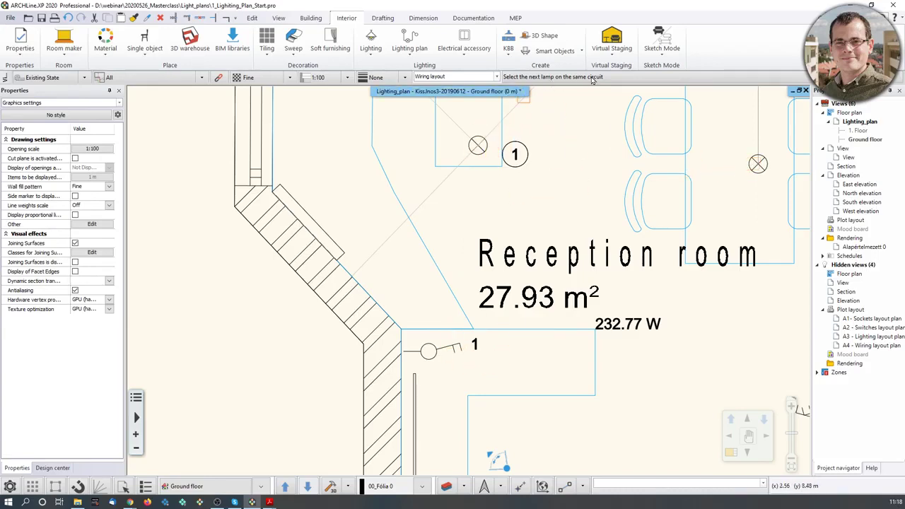
click(756, 163)
click(728, 161)
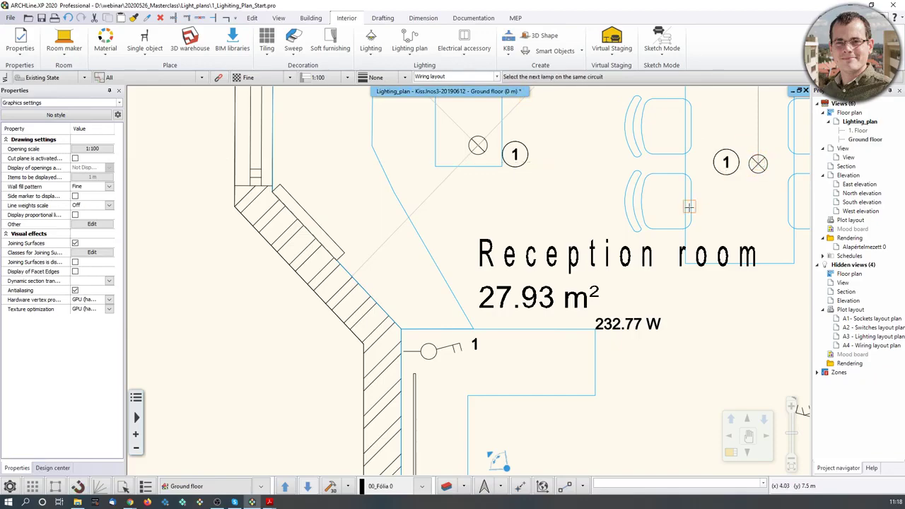
key(Escape)
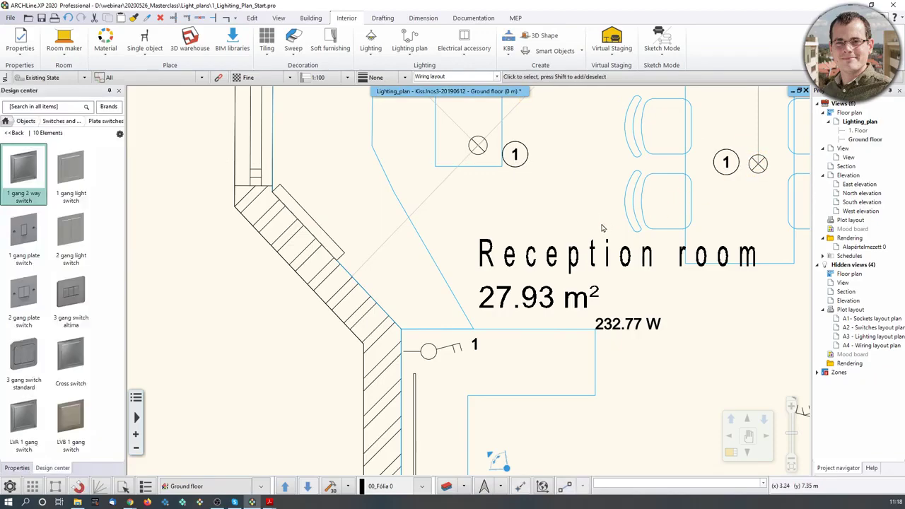
Set the lighting plan connecting element back to Arc
scroll(587, 221, down, 1)
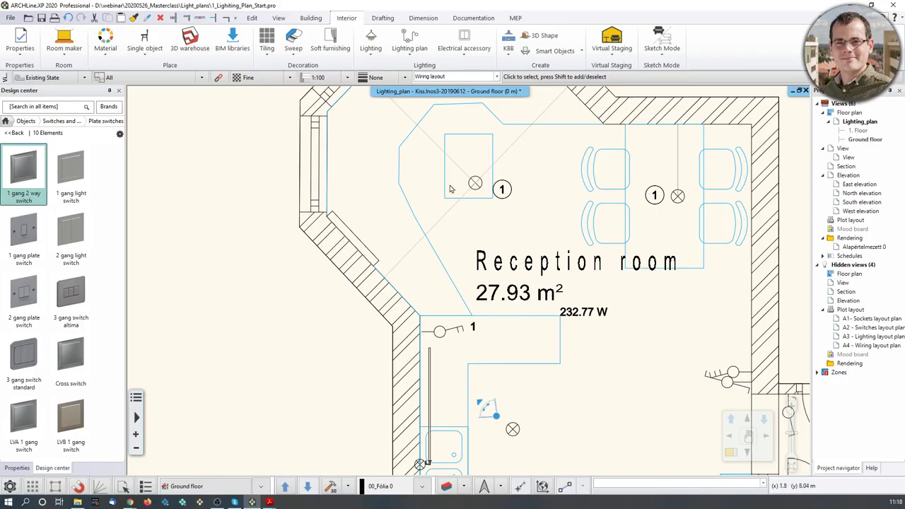
click(410, 42)
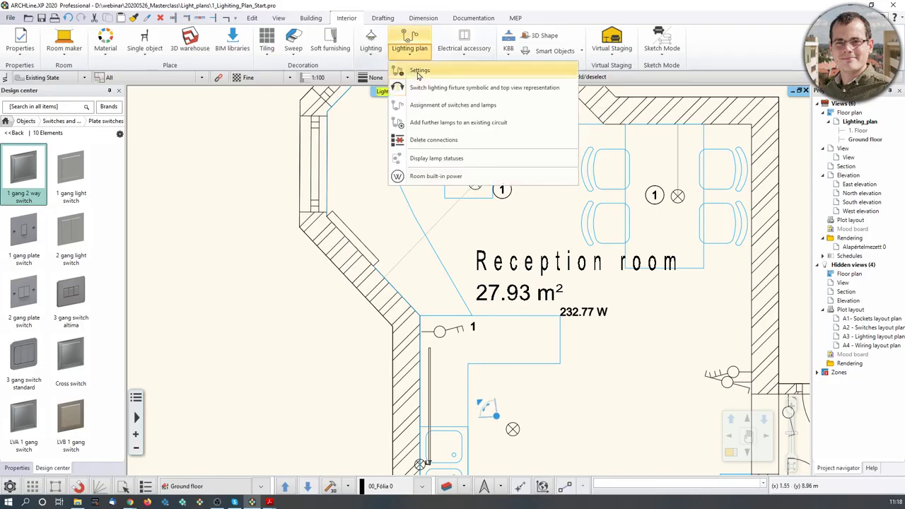
click(419, 71)
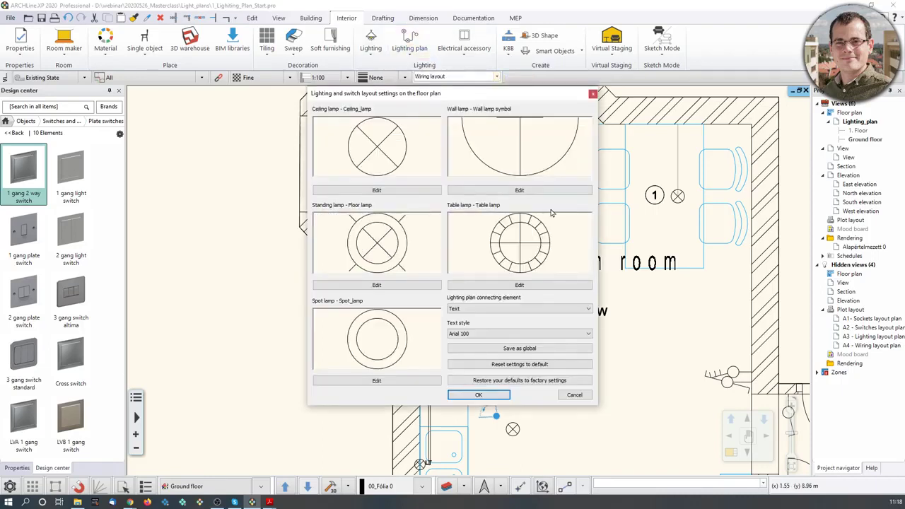
click(554, 309)
click(554, 318)
click(475, 395)
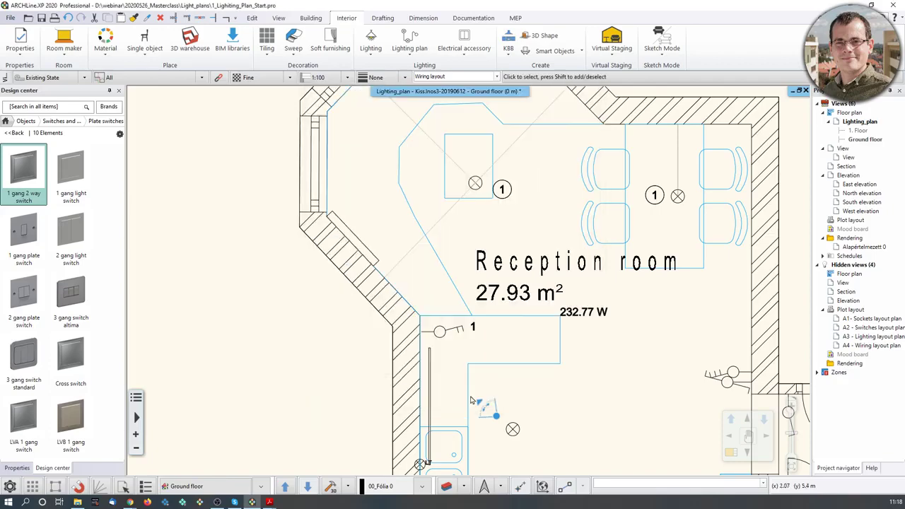
Connect the vertical LED light strip above the kitchen sink to the double switch labelled 1 with an arc
scroll(552, 336, down, 3)
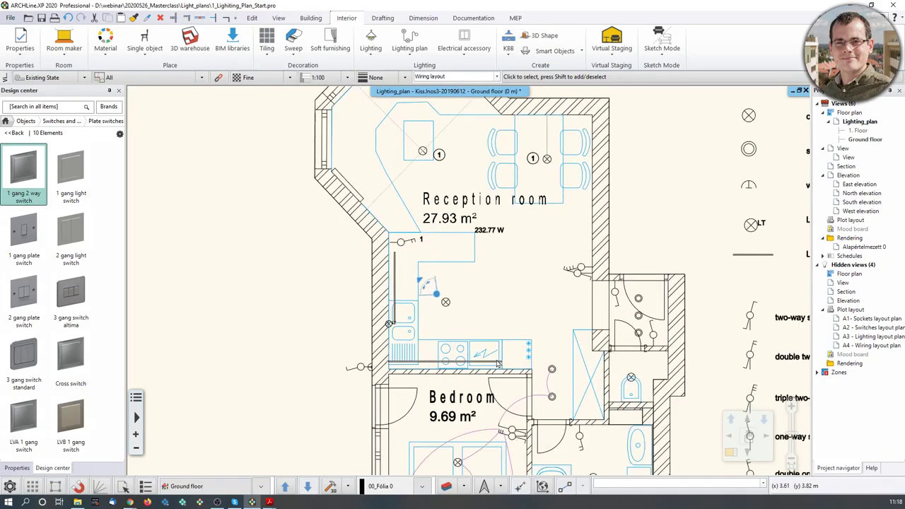
scroll(473, 297, up, 1)
scroll(473, 298, up, 2)
click(440, 131)
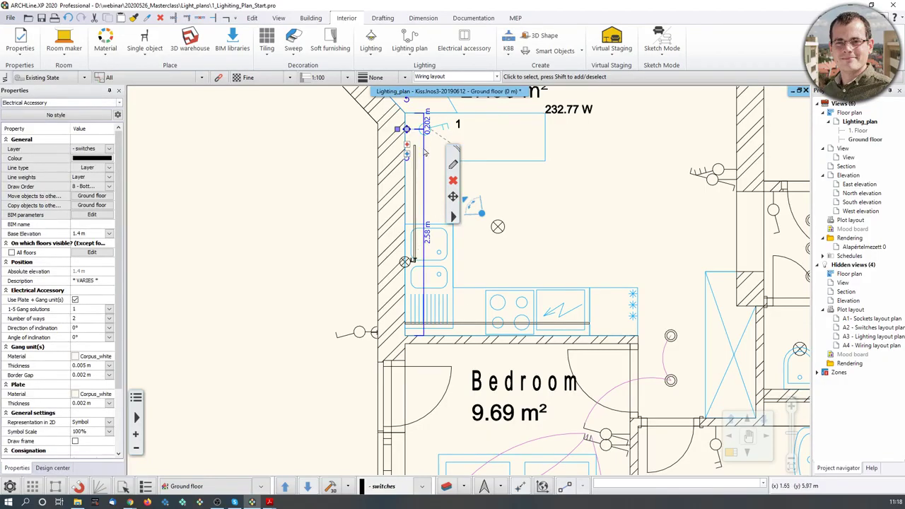
scroll(413, 183, up, 1)
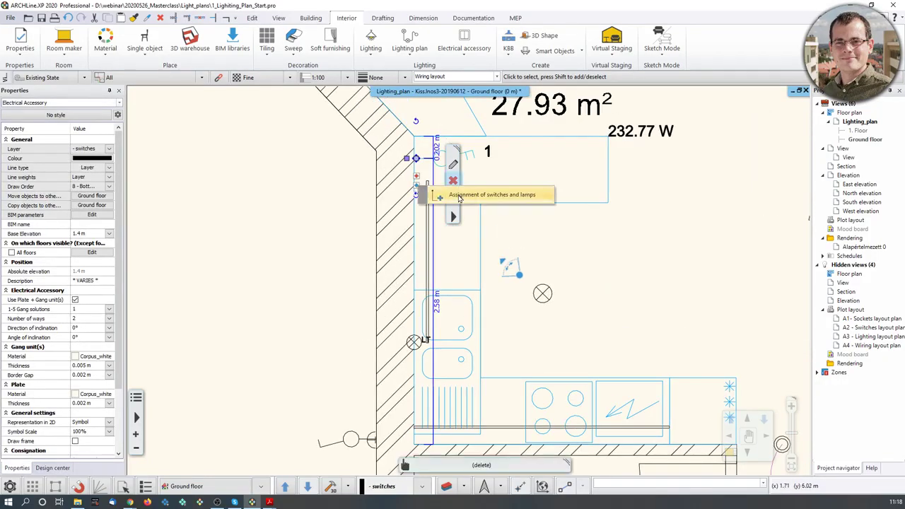
click(418, 188)
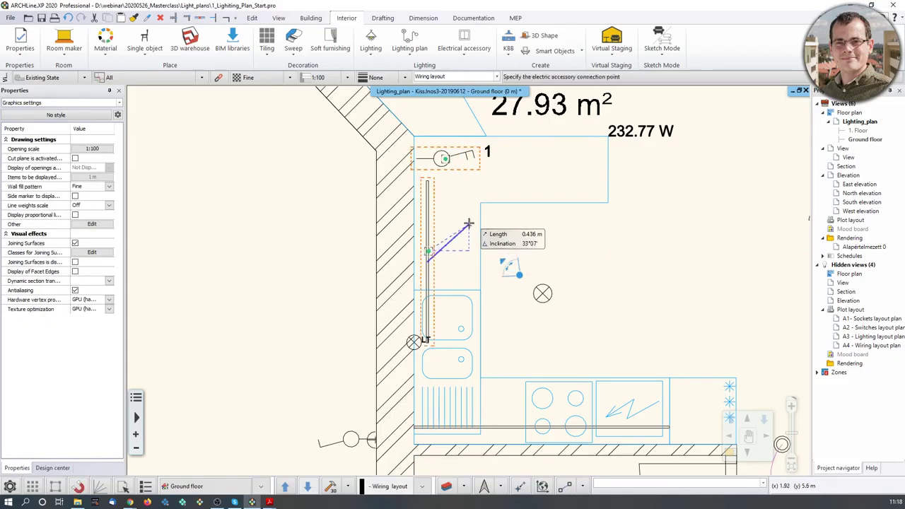
click(468, 158)
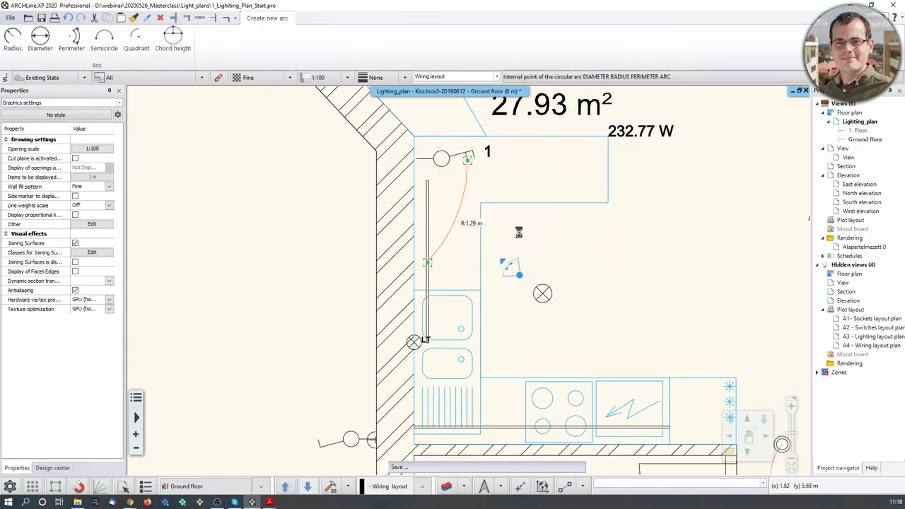
click(596, 257)
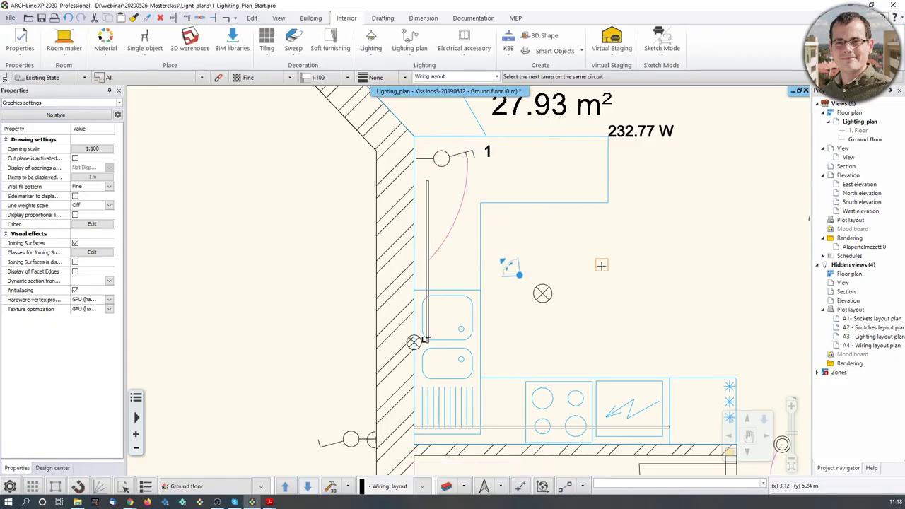
Display the lamp statuses on the floor plan and examine which bedroom, hallway, kitchen and bathroom lamps and switches are assigned
scroll(460, 247, down, 2)
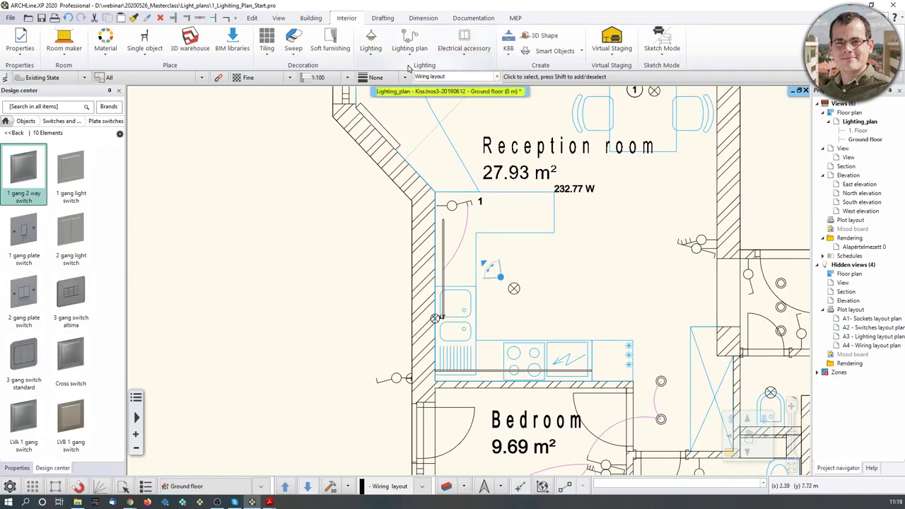
click(410, 44)
click(428, 159)
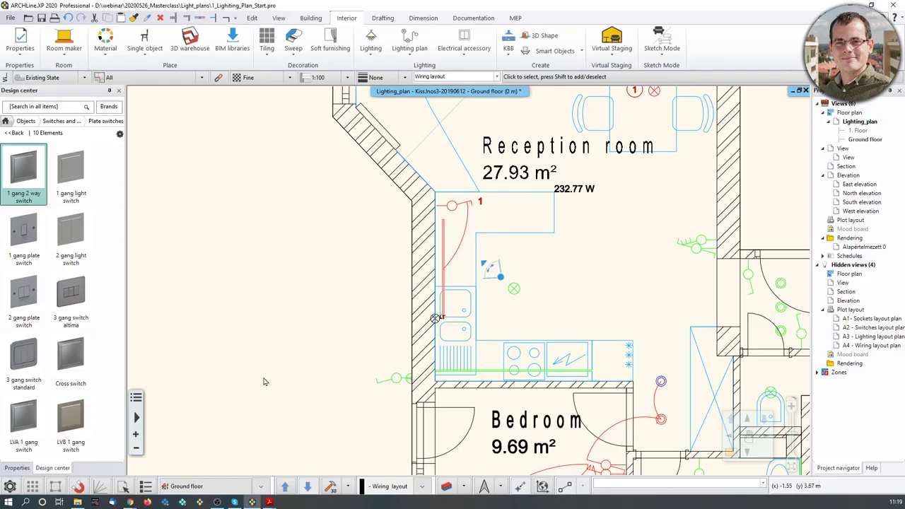
scroll(530, 320, down, 5)
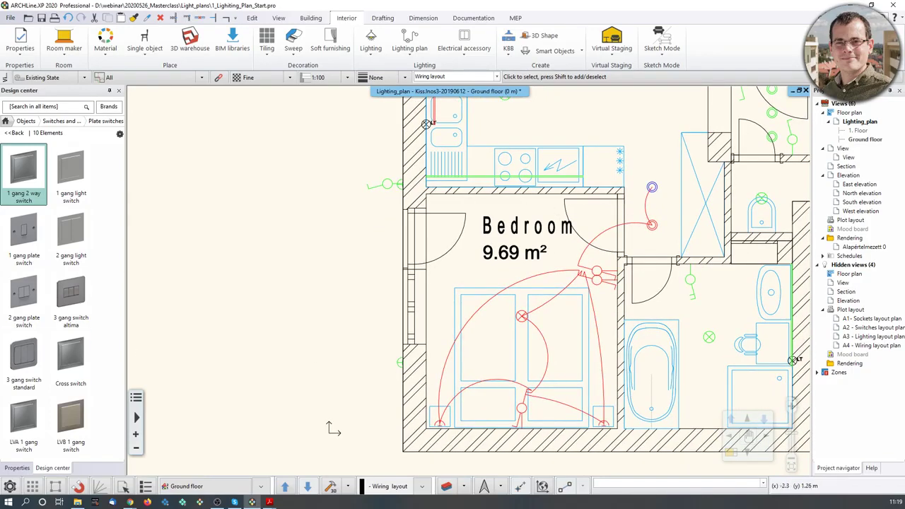
key(super+d)
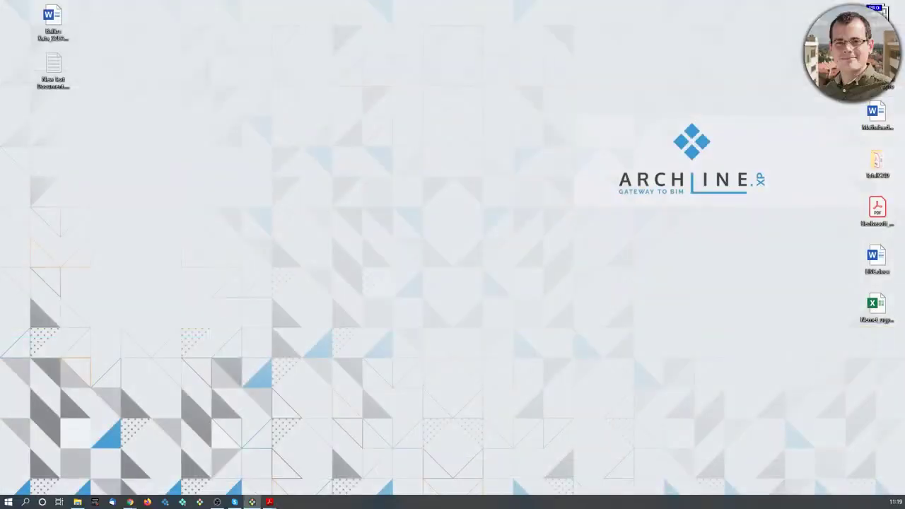
key(super+d)
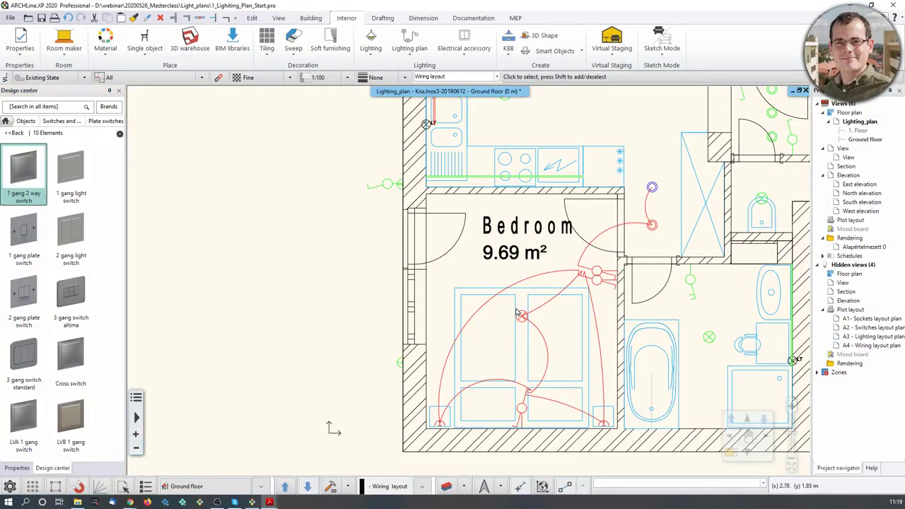
middle_drag(592, 340, 586, 310)
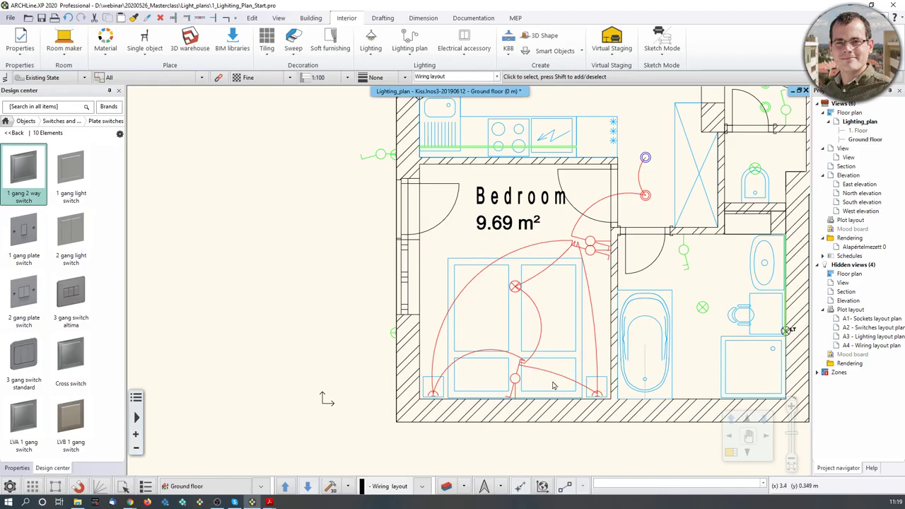
middle_drag(625, 357, 588, 374)
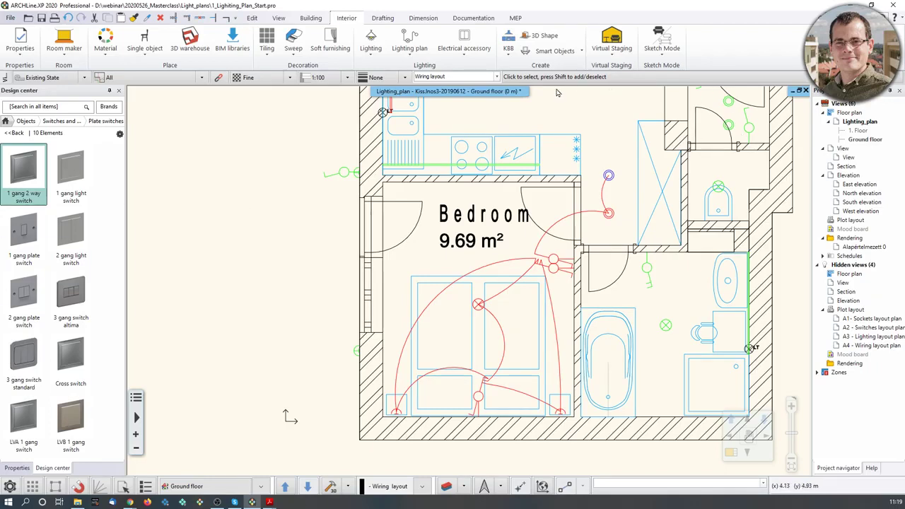
Delete the existing room area object, with its name and area label, from the bedroom
click(483, 252)
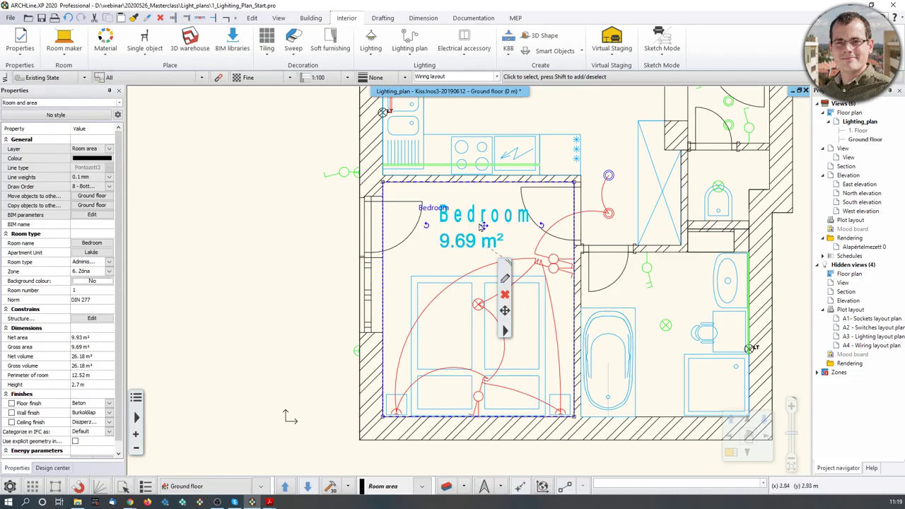
click(505, 297)
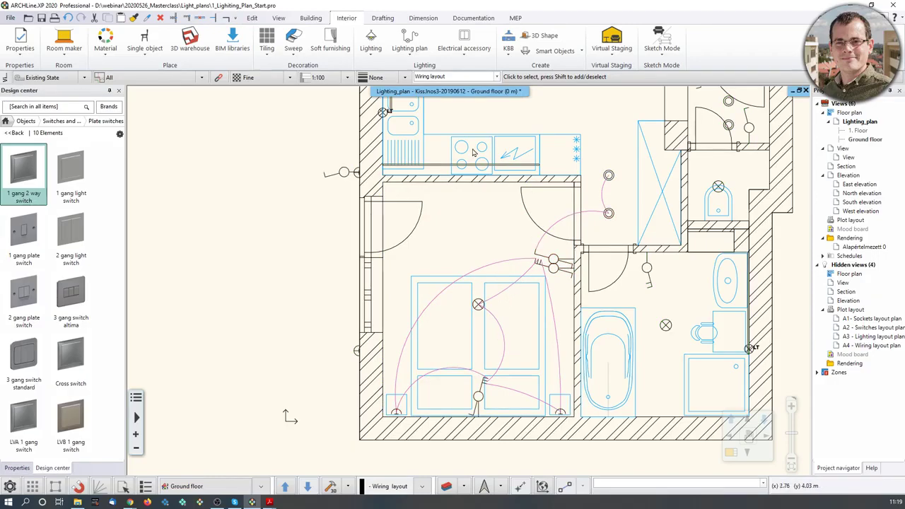
click(457, 188)
click(385, 304)
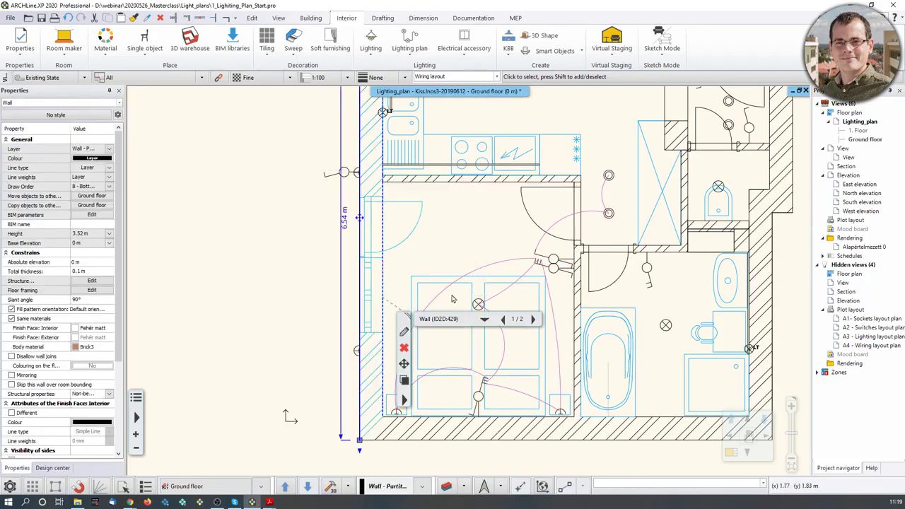
click(470, 223)
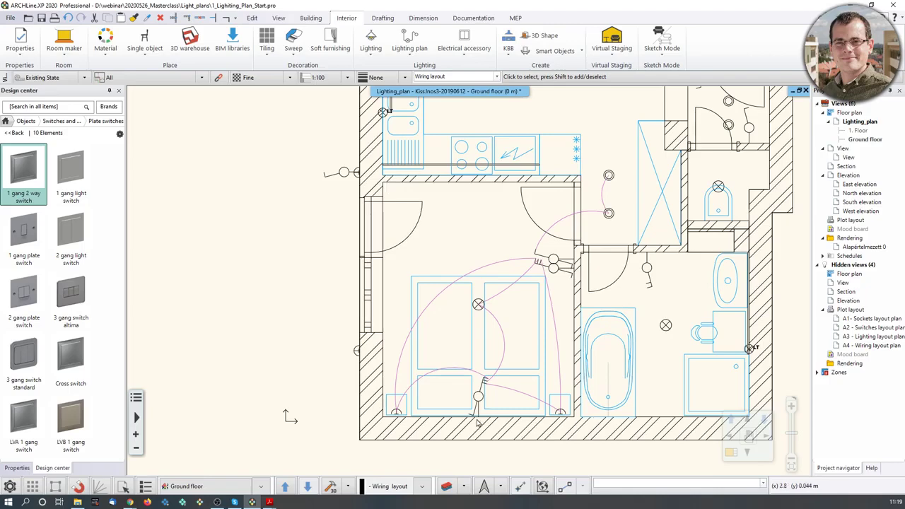
Create a room by walls in the bedroom using the Bedroom room style
click(310, 20)
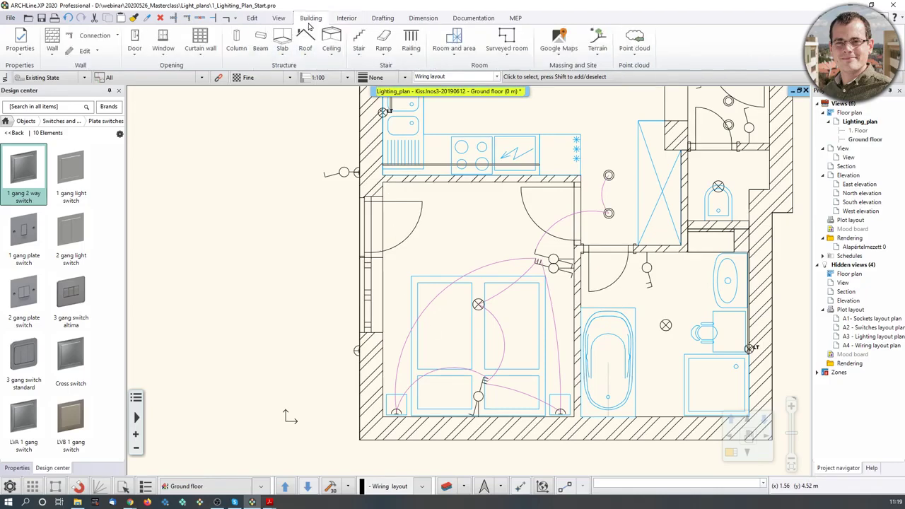
click(466, 53)
click(464, 70)
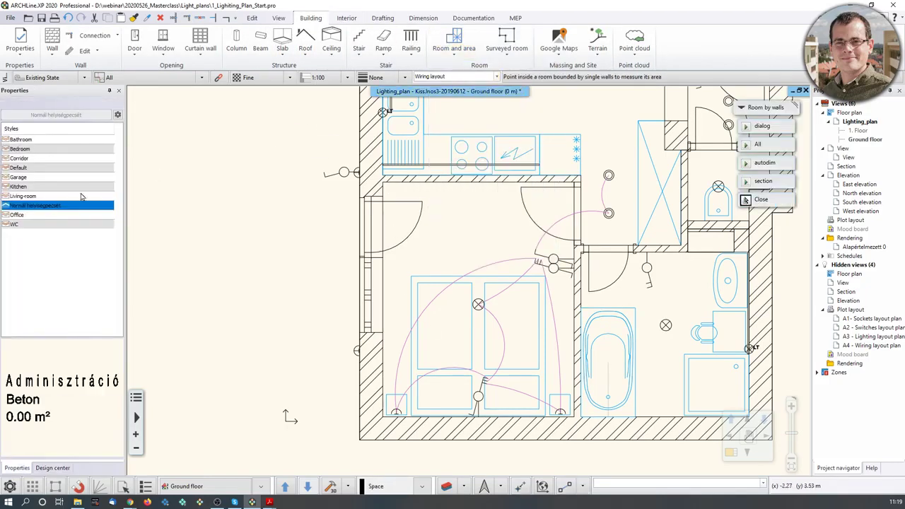
click(26, 150)
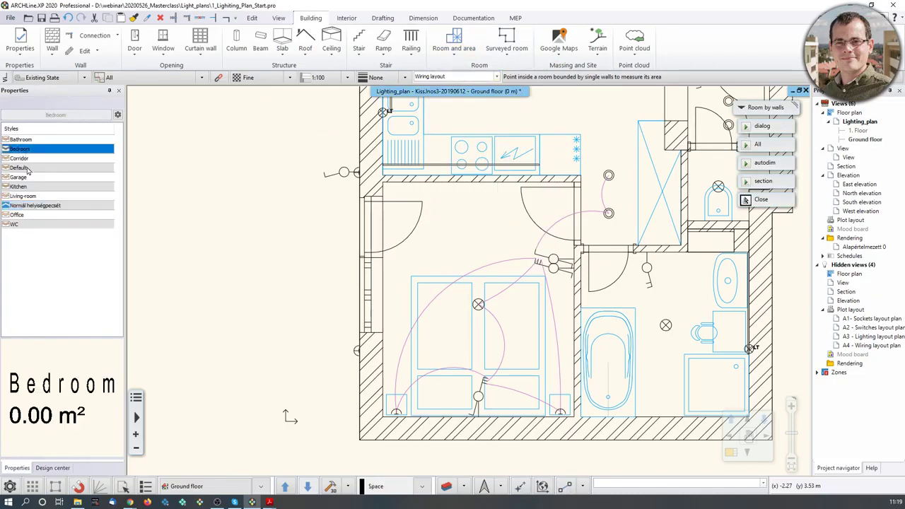
click(451, 245)
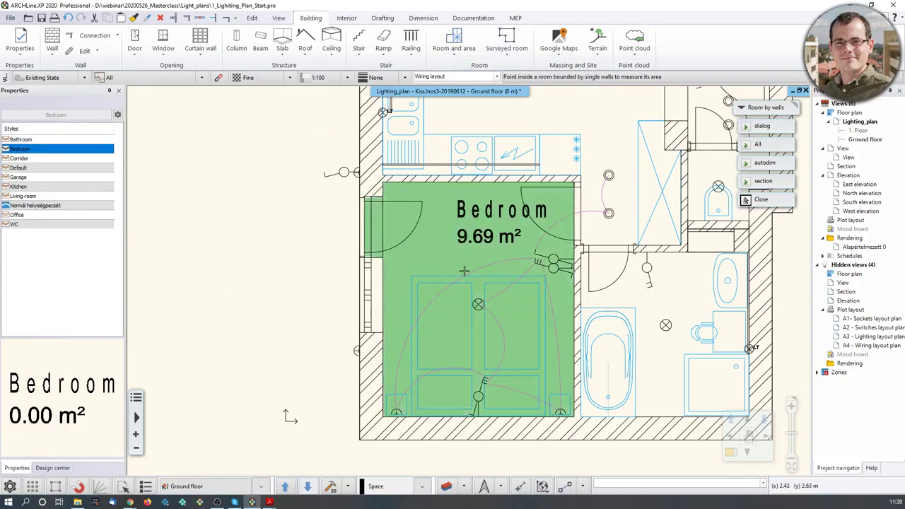
key(Escape)
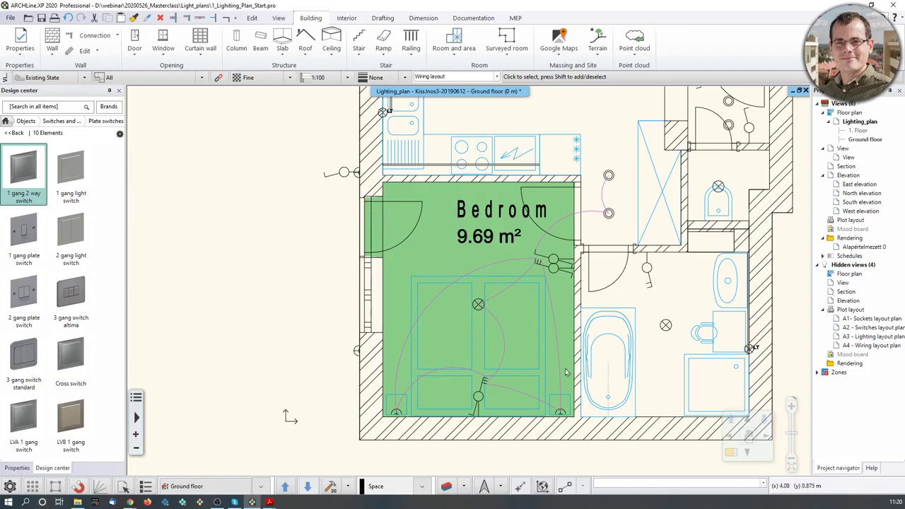
Set the bedroom's room background colour to No
click(455, 254)
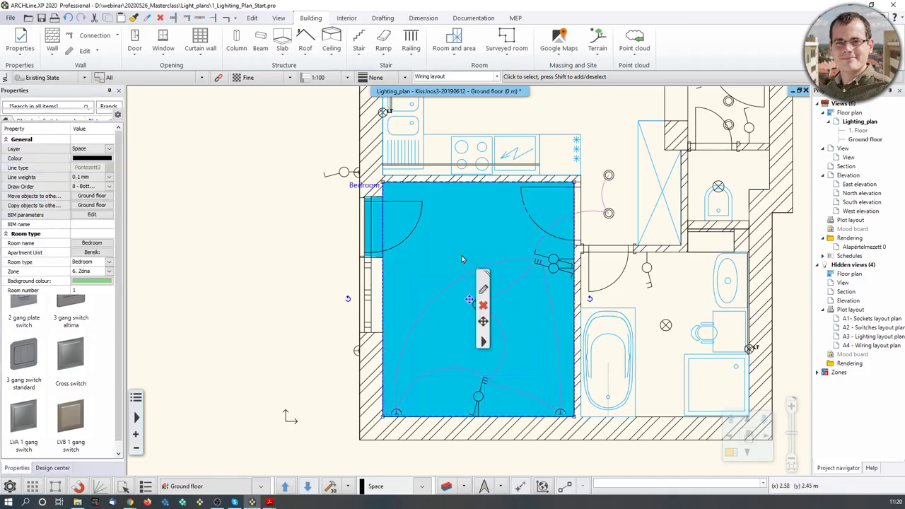
click(99, 282)
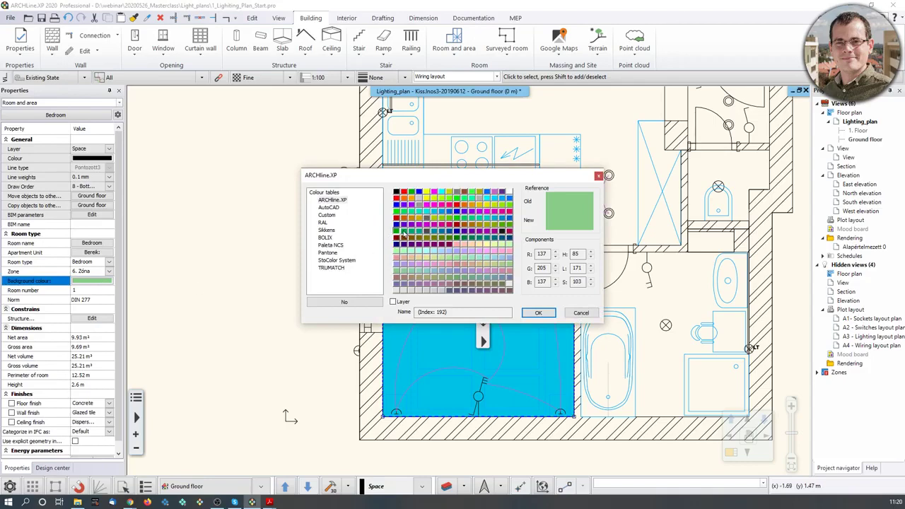
click(357, 304)
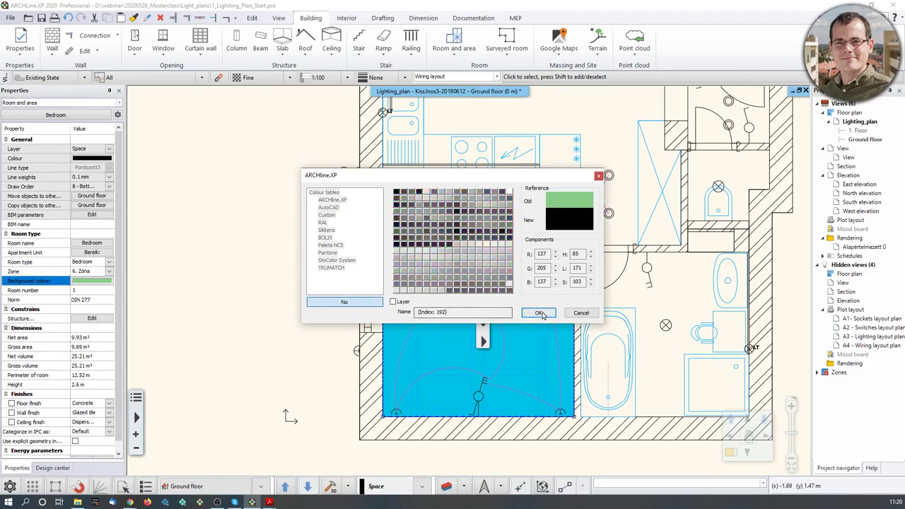
click(538, 313)
click(285, 283)
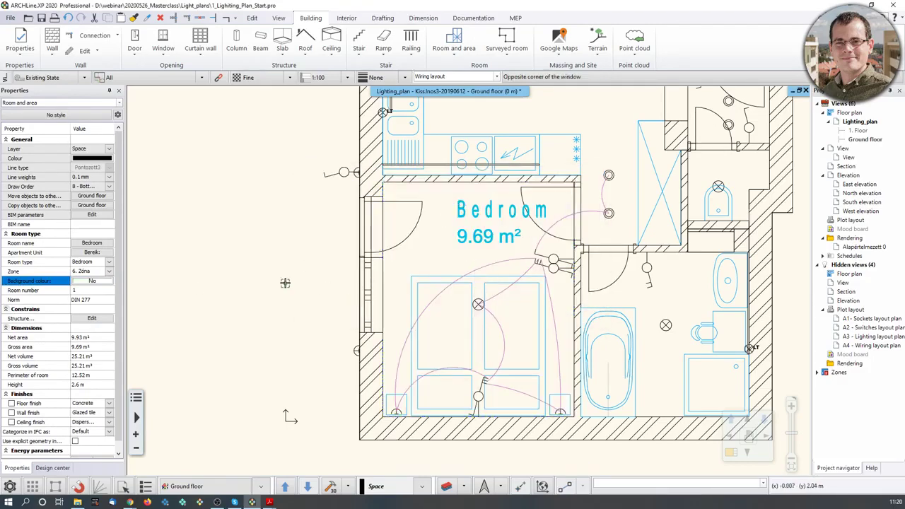
Examine the bedroom's calculated values, room surfaces and text properties in the Room and Area wizard, leaving it without changes
click(452, 237)
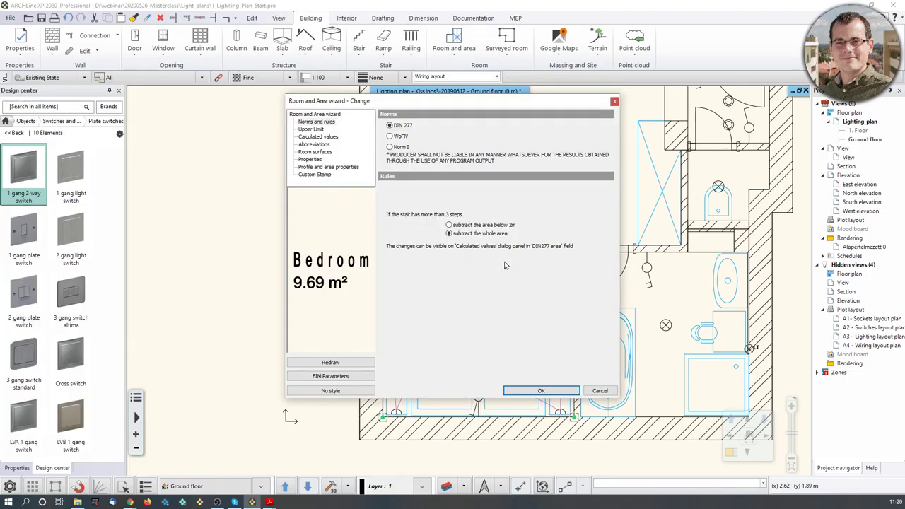
click(319, 136)
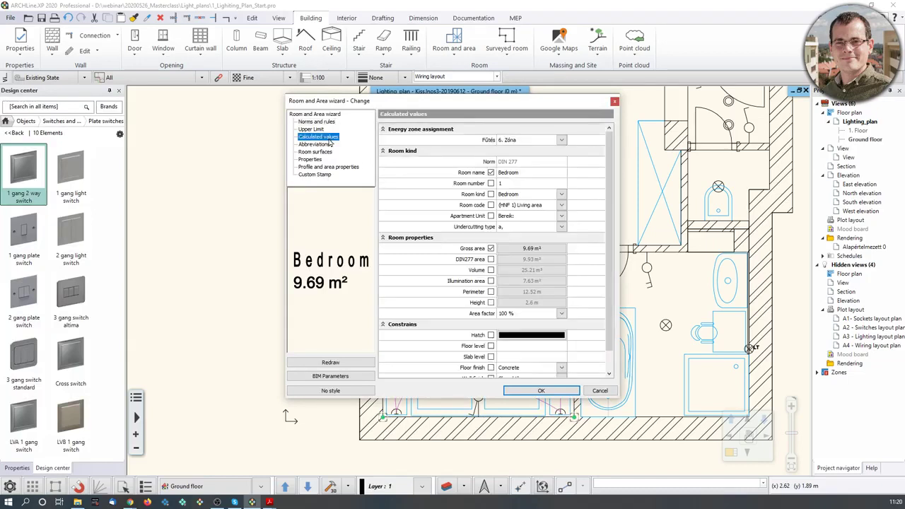
click(322, 152)
click(316, 160)
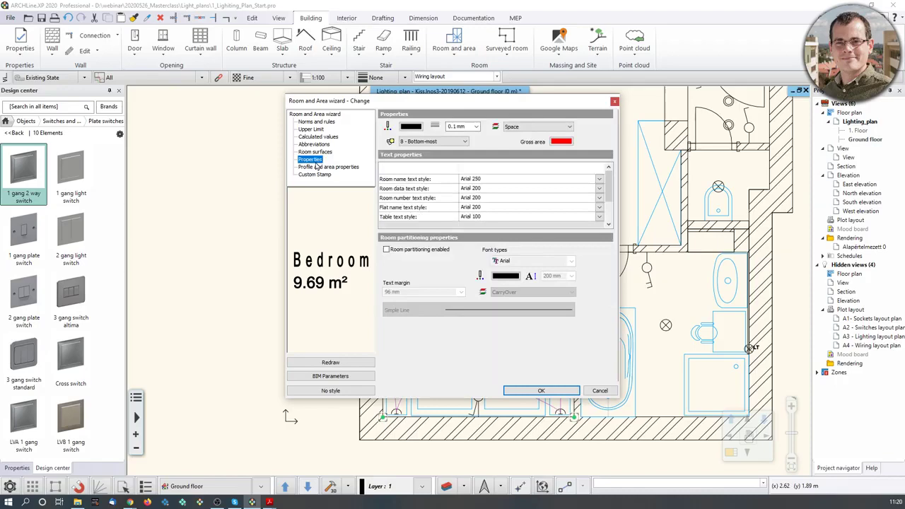
click(614, 101)
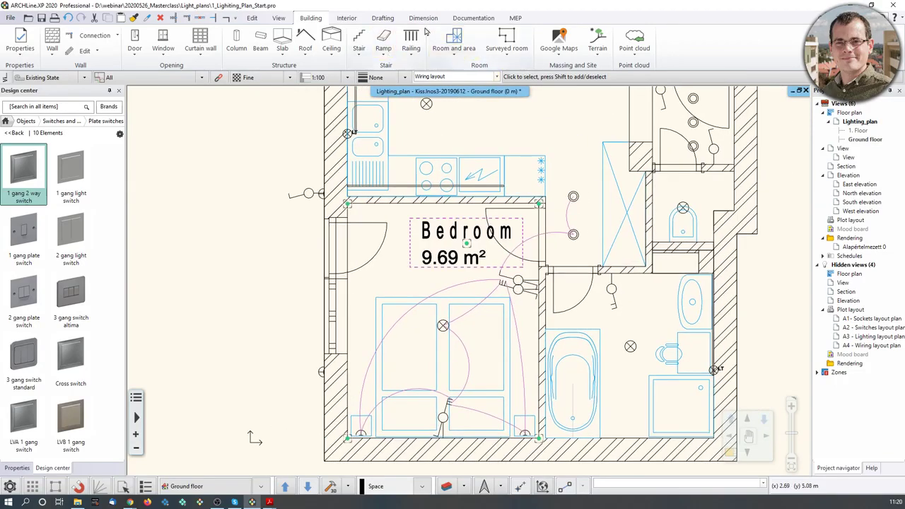
Start the Room built-in power calculation for the bedroom with environmental factor 1.25 - Clean interior space and illumination 300 - Community spaces
click(346, 18)
click(409, 41)
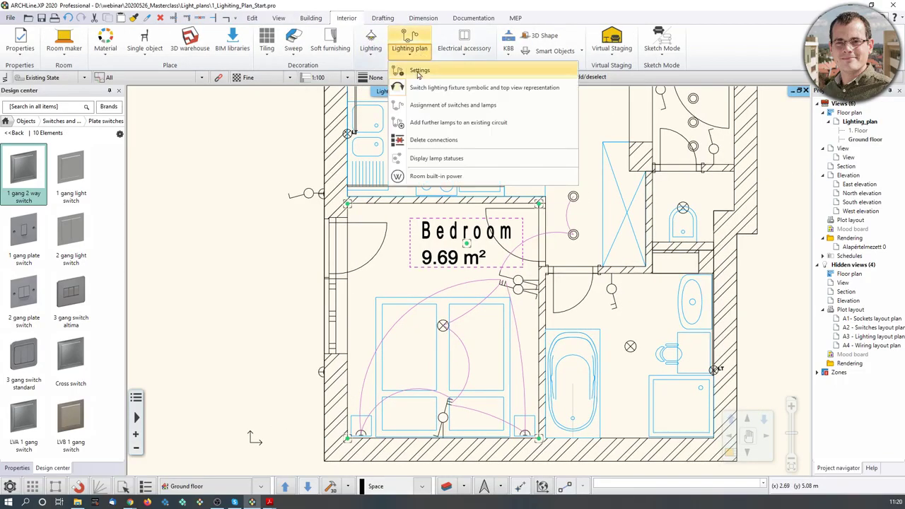
click(450, 176)
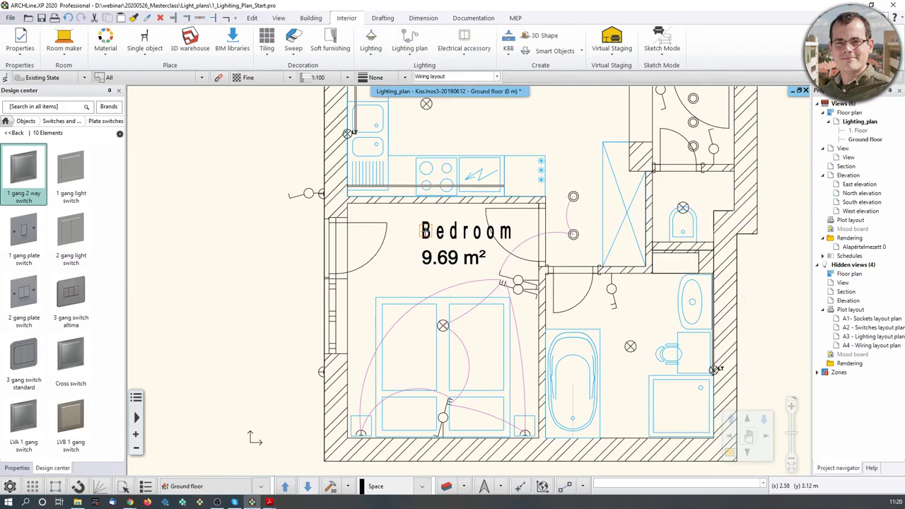
click(448, 235)
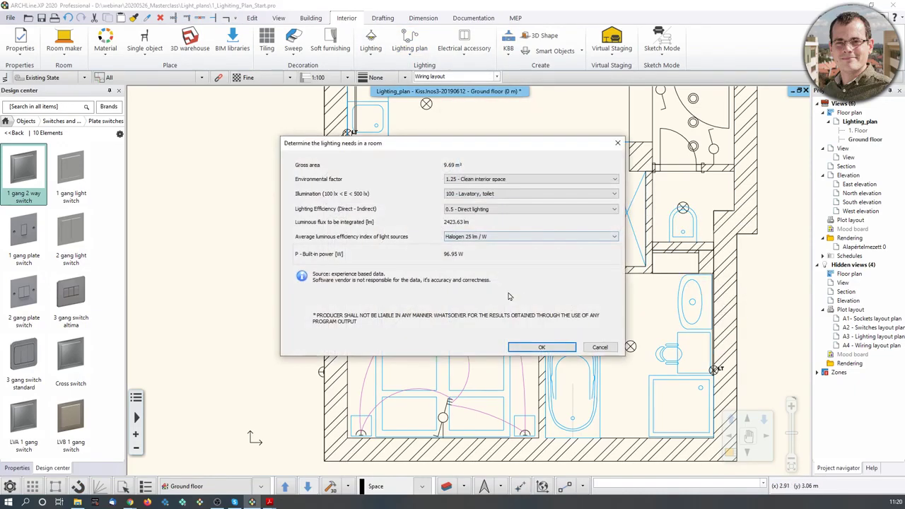
drag(477, 145, 326, 101)
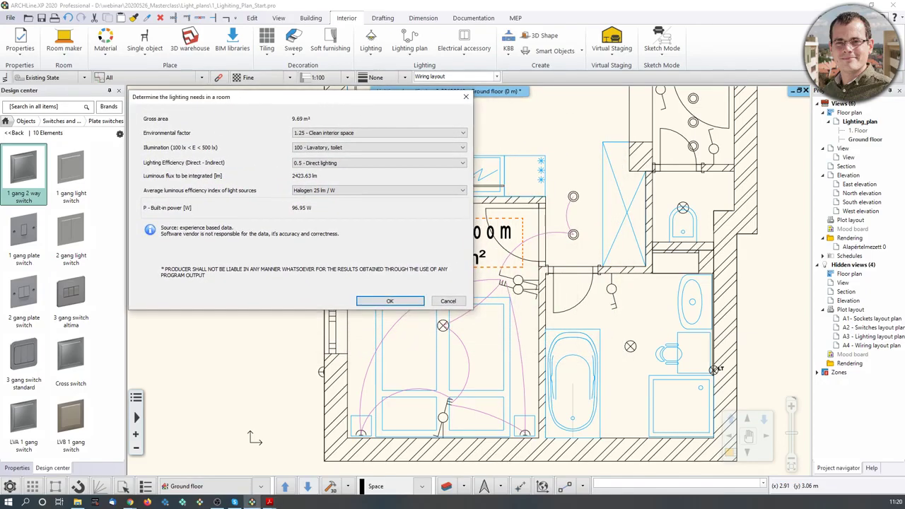
click(380, 133)
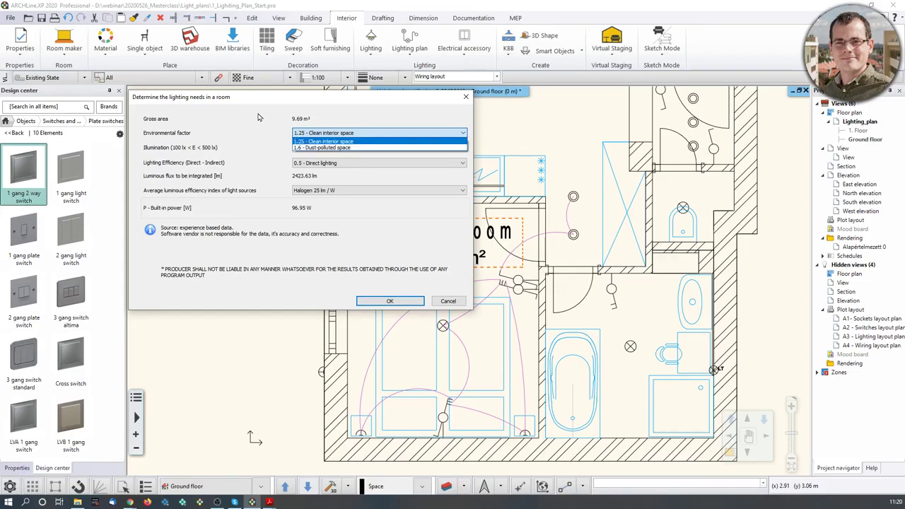
click(301, 142)
click(344, 148)
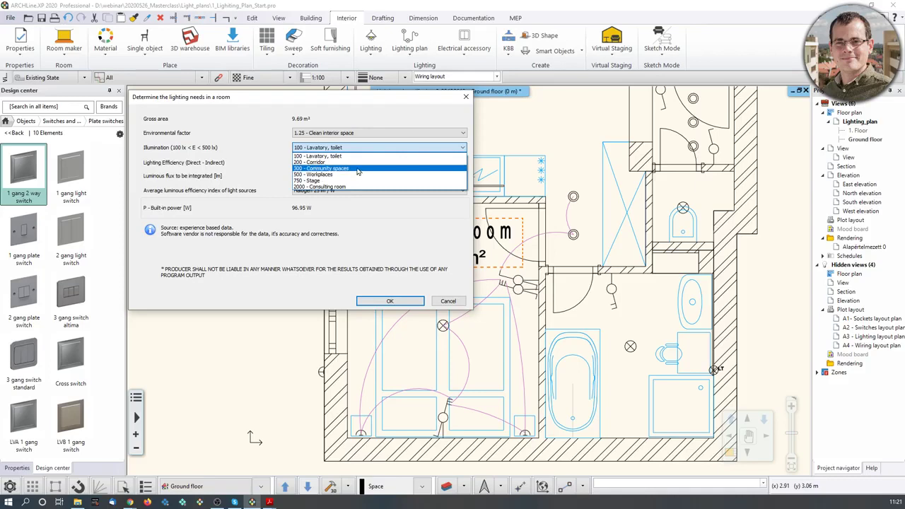
click(358, 171)
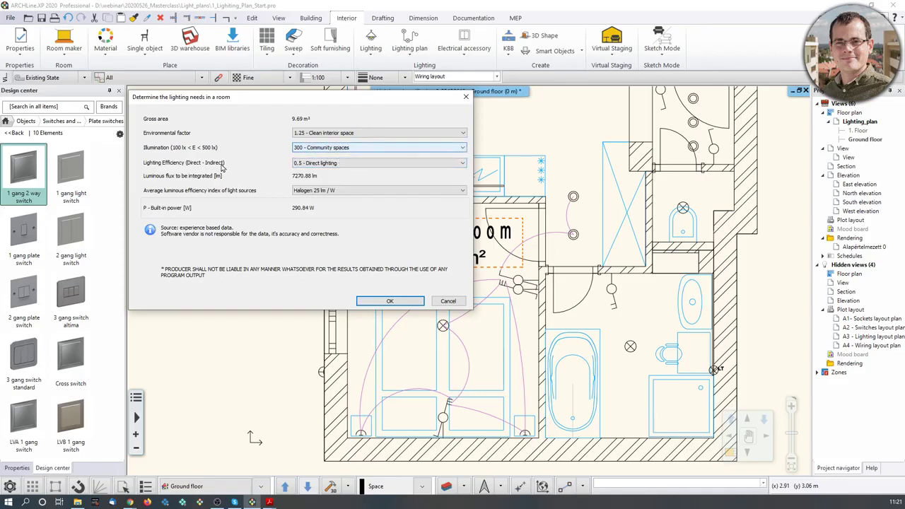
Choose 0.5 - Direct lighting and Halogen 25 lm / W for the bedroom's light sources and accept the built-in power calculation
click(322, 165)
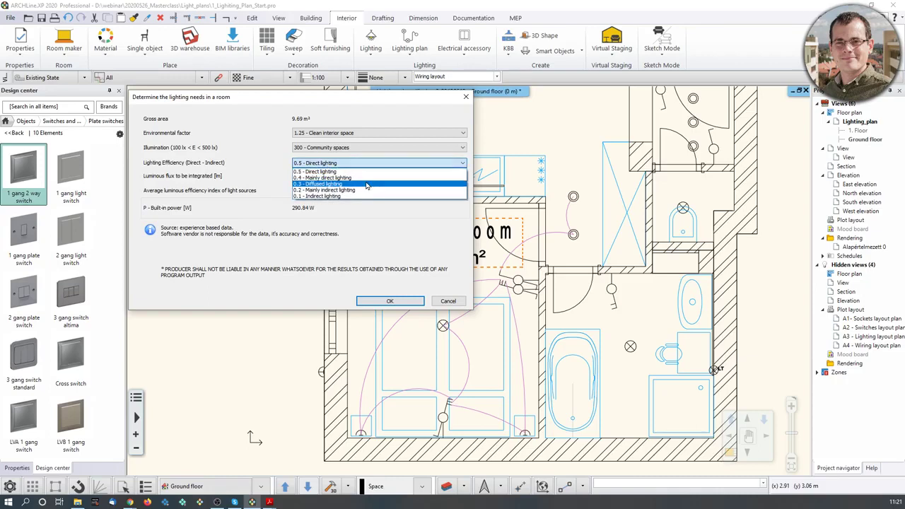
click(337, 172)
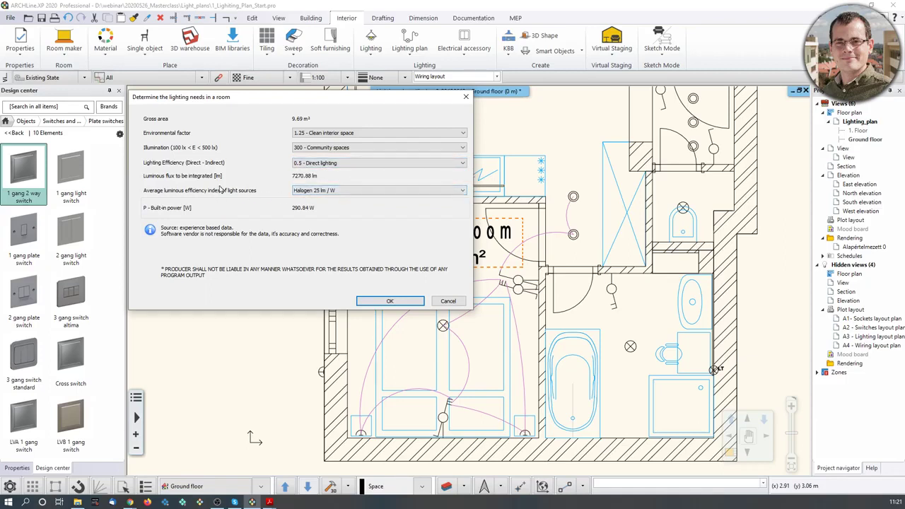
click(345, 191)
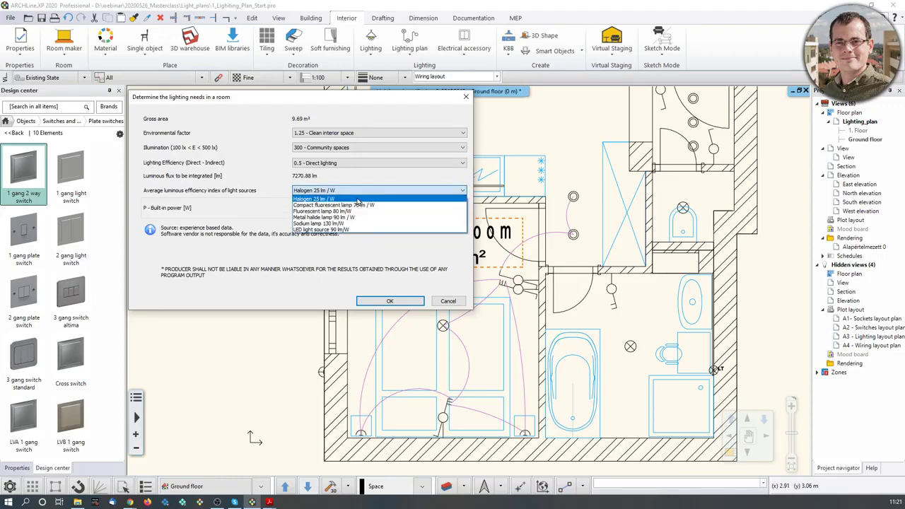
click(341, 199)
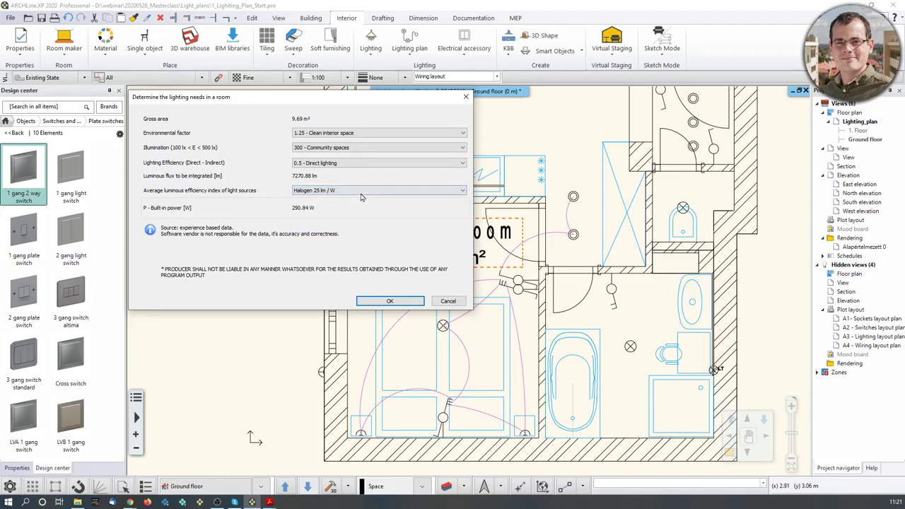
click(398, 301)
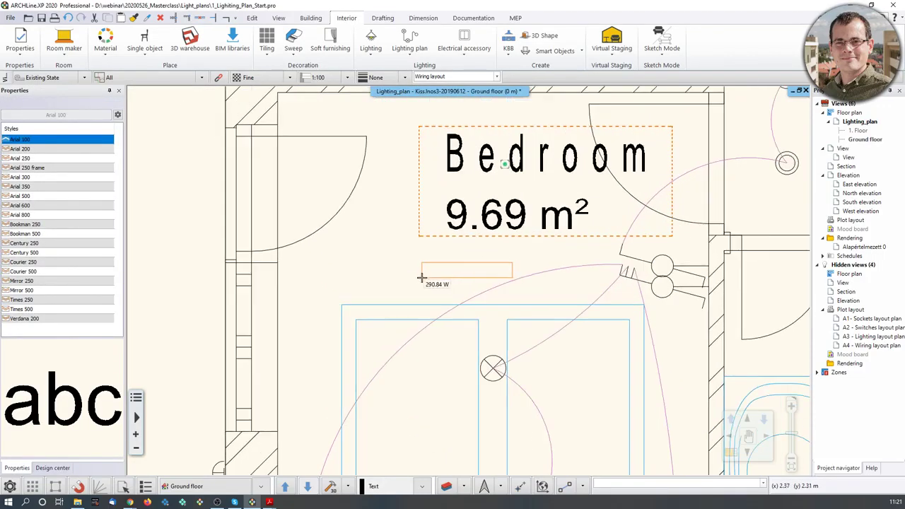
Place the 290.84 W total wattage text in the bedroom, just below the room name and area label
click(422, 277)
scroll(433, 278, up, 2)
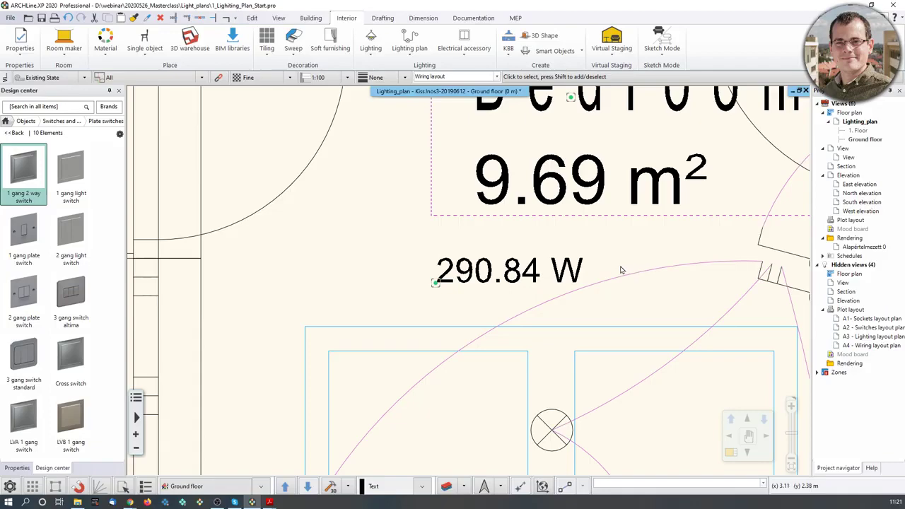
scroll(503, 258, up, 2)
scroll(451, 264, down, 4)
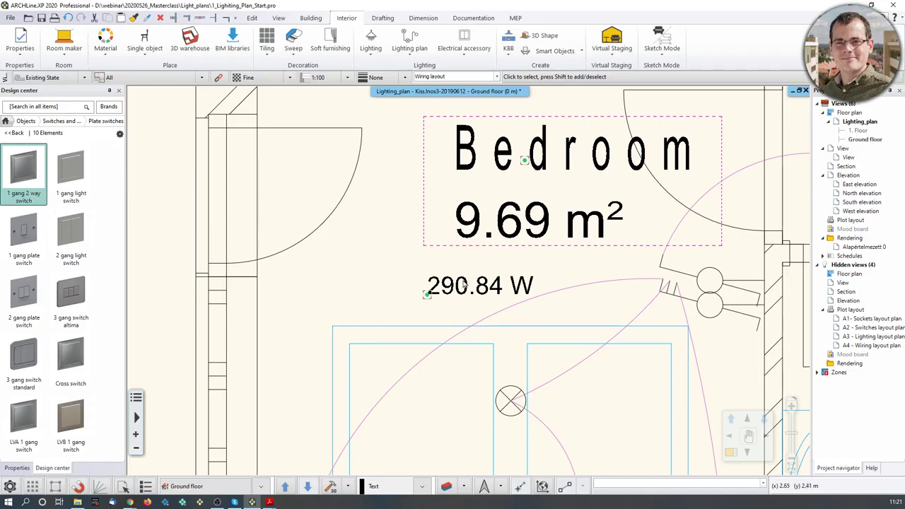
scroll(569, 291, down, 4)
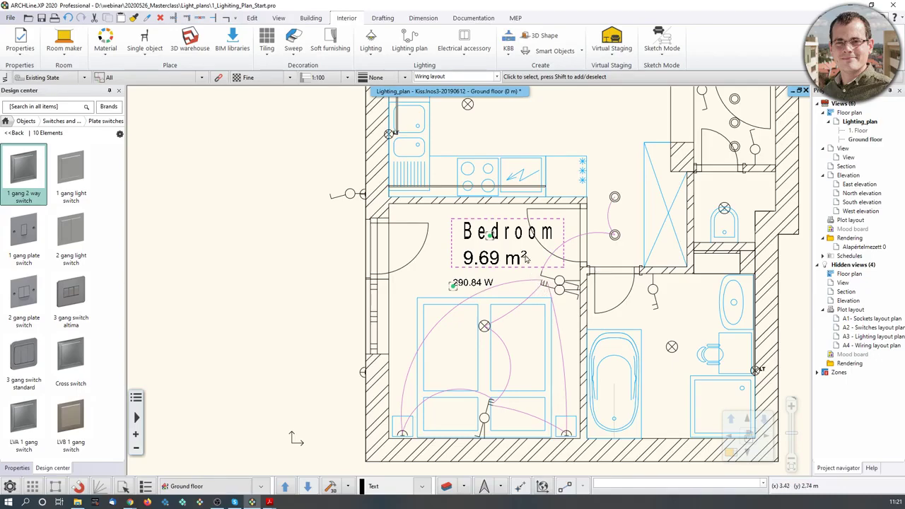
middle_drag(527, 259, 499, 283)
scroll(495, 287, down, 2)
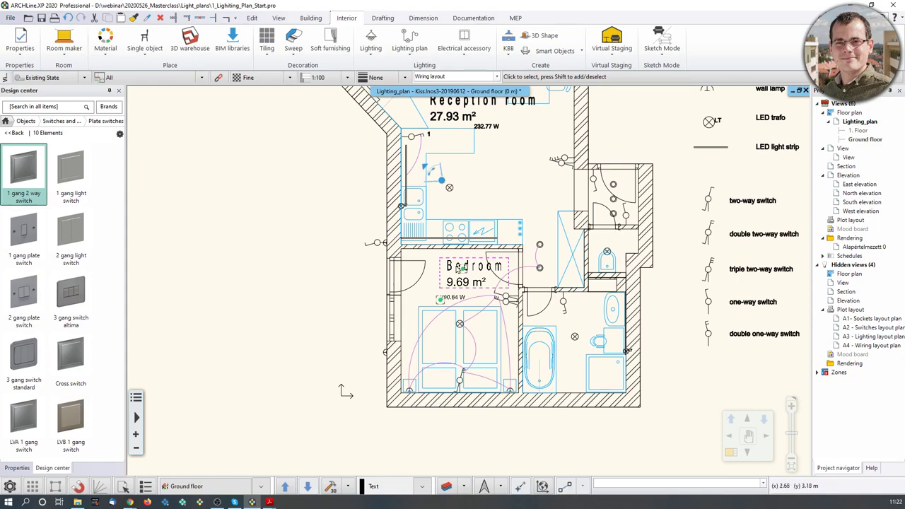
scroll(475, 294, up, 5)
scroll(351, 294, down, 5)
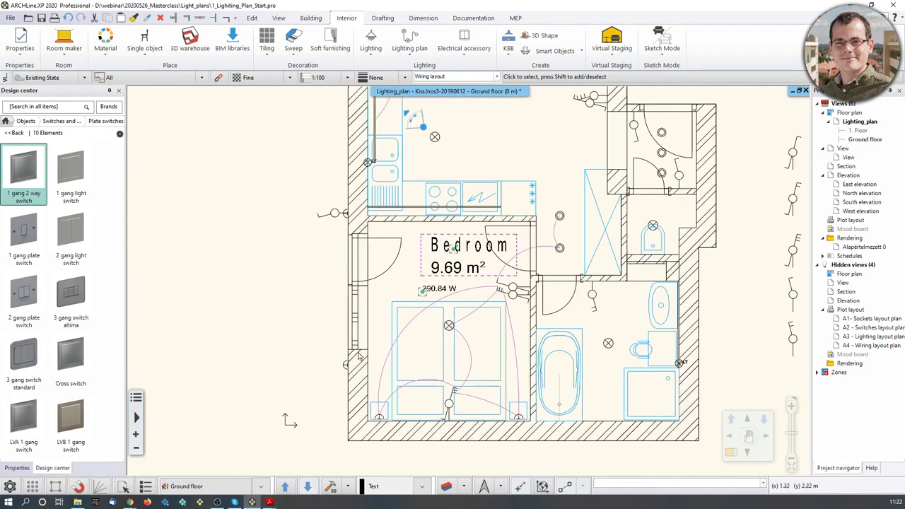
mouse_move(269, 502)
click(323, 471)
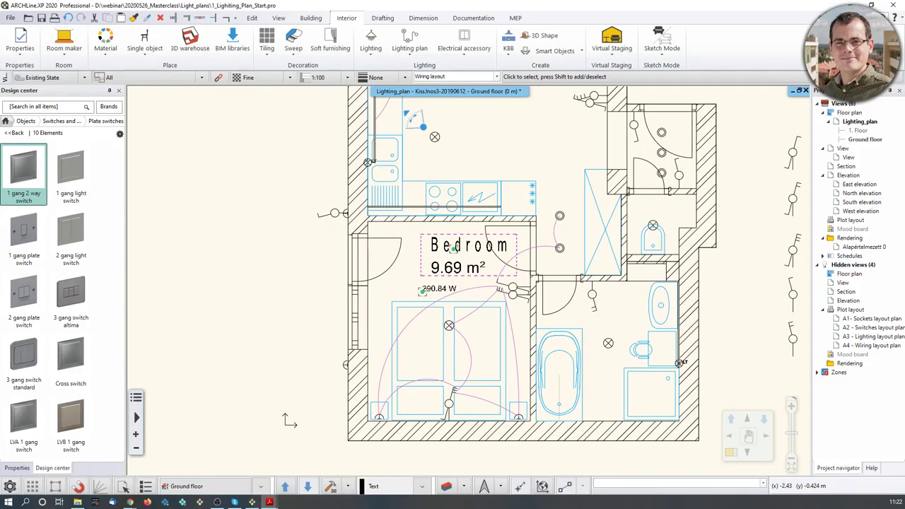
Switch the floor plan's layer set to Sockets layout and look over the sockets in the apartment
middle_drag(438, 110, 416, 252)
scroll(415, 252, down, 4)
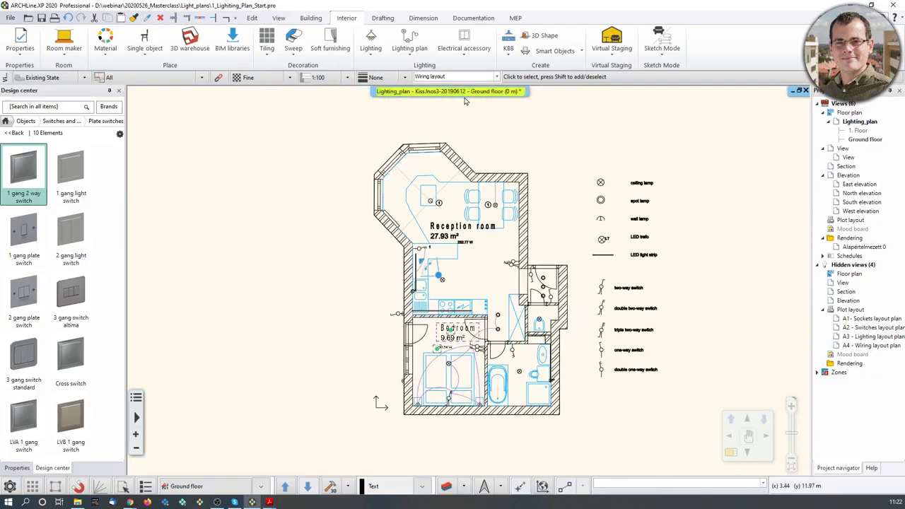
click(497, 77)
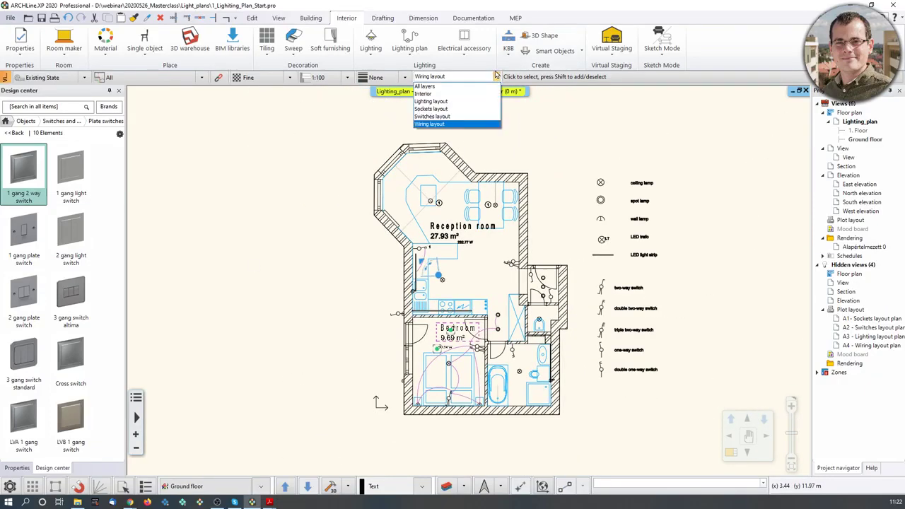
click(467, 109)
scroll(456, 254, up, 2)
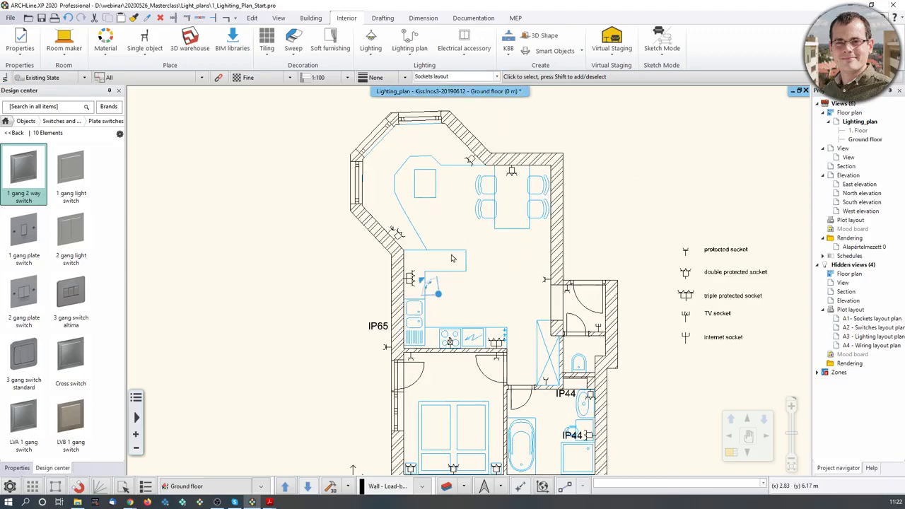
scroll(452, 258, up, 1)
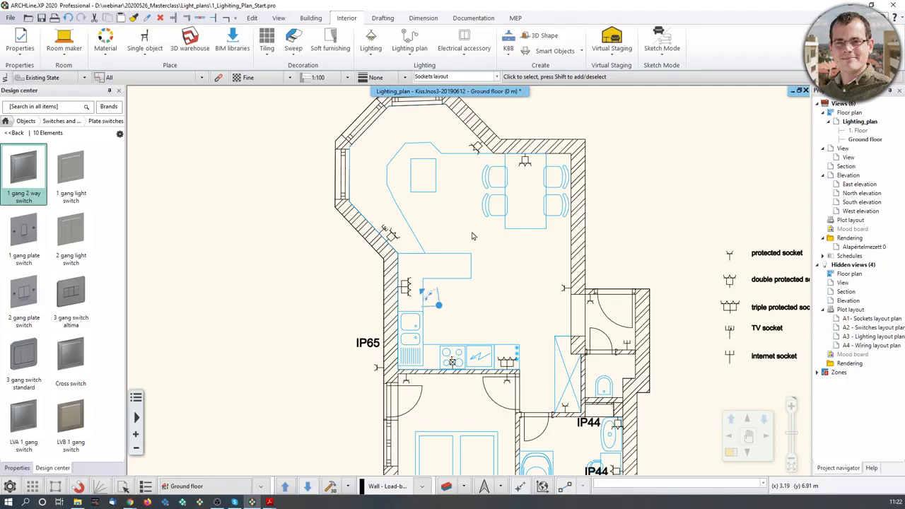
scroll(470, 240, down, 2)
scroll(405, 304, up, 5)
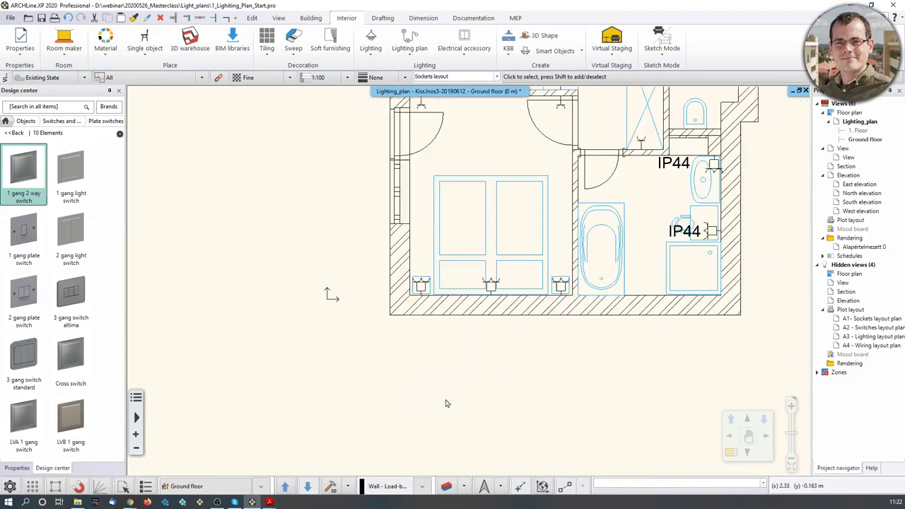
scroll(408, 302, up, 1)
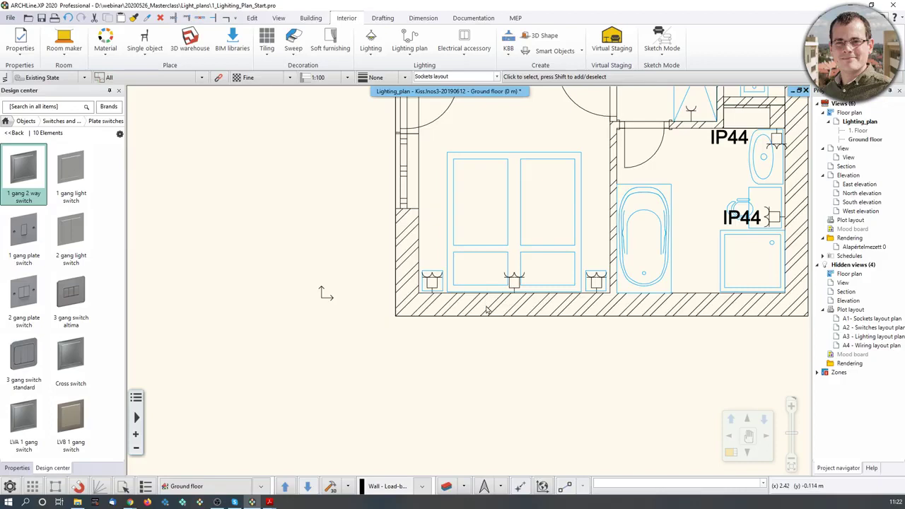
Label the mounting height of the left bedside socket using one-by-one switch and socket elevations, placing the text over the bed
middle_drag(488, 310, 428, 334)
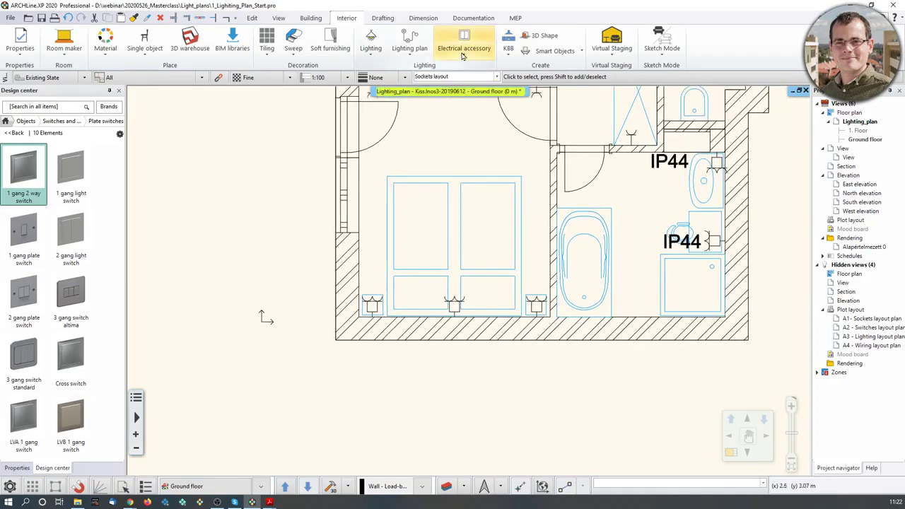
click(463, 56)
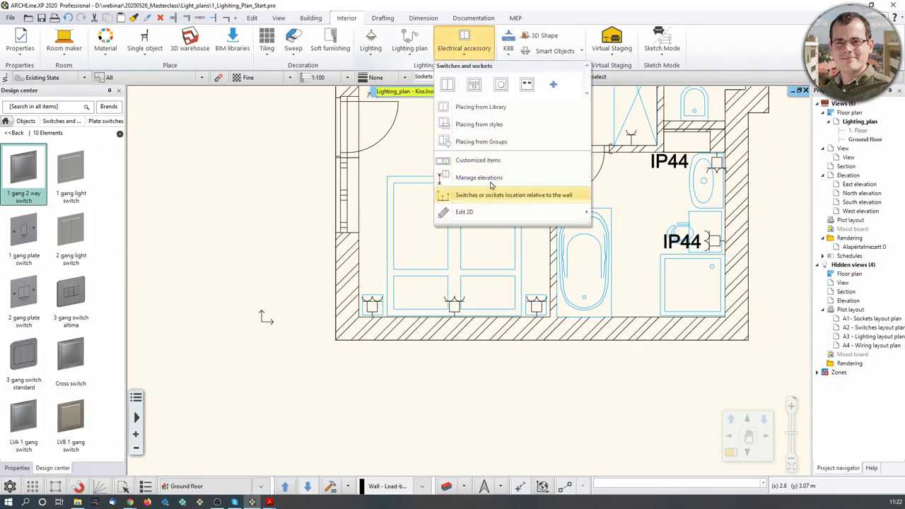
click(480, 18)
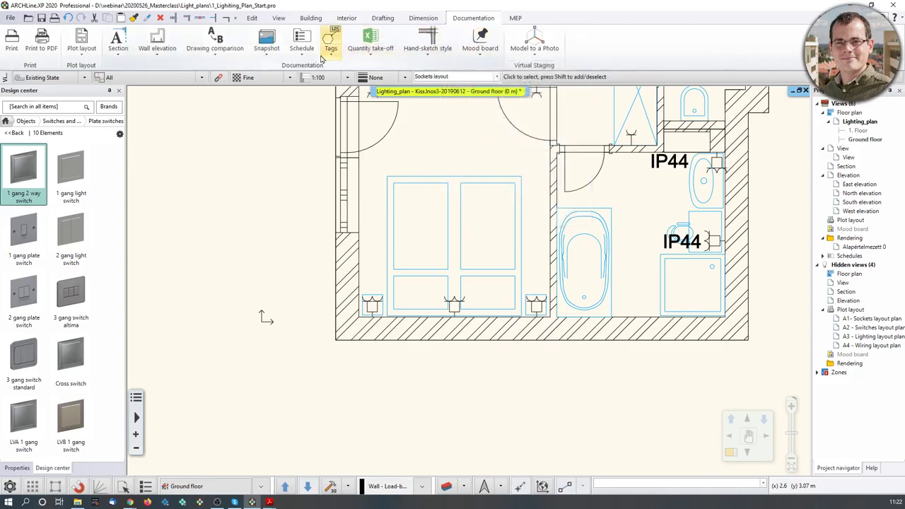
click(424, 21)
click(410, 60)
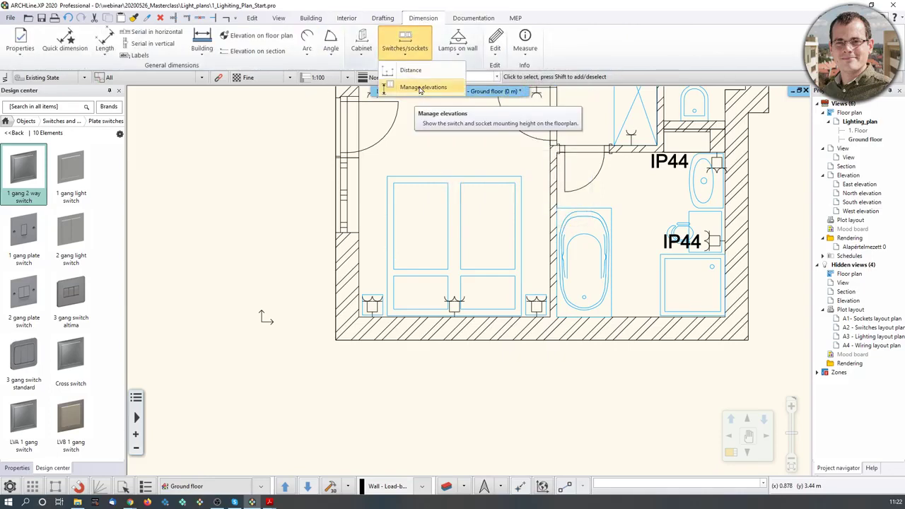
click(423, 88)
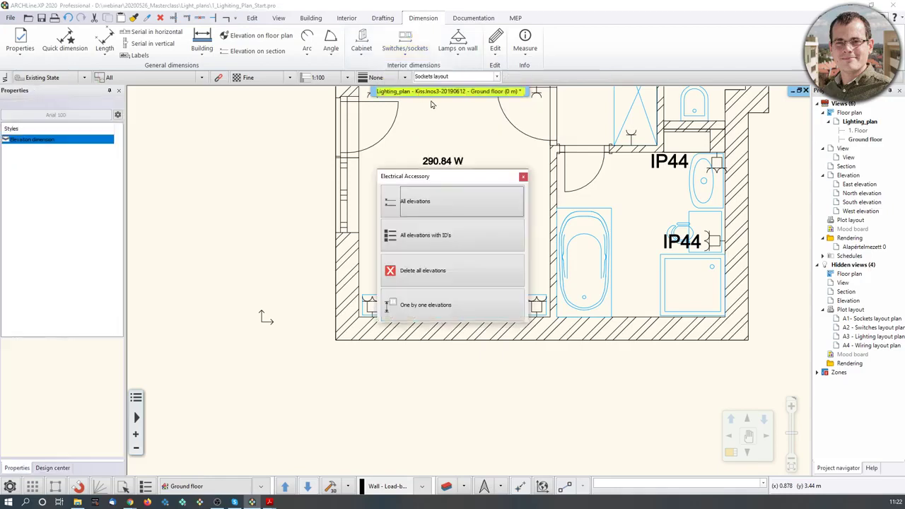
drag(455, 177, 268, 96)
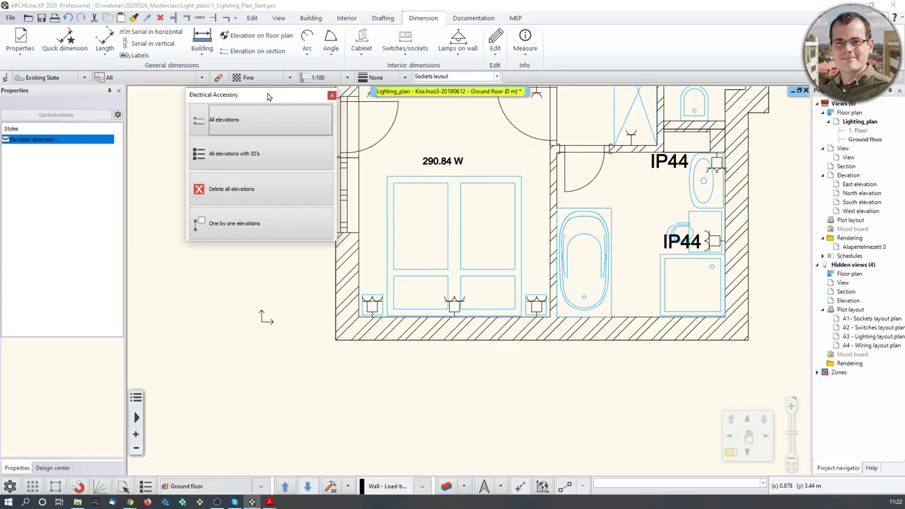
click(283, 224)
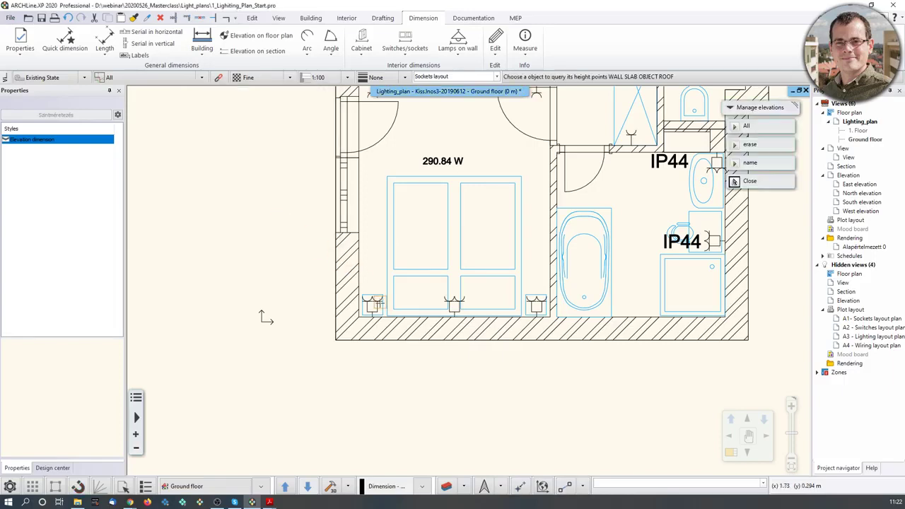
scroll(377, 308, up, 2)
click(434, 279)
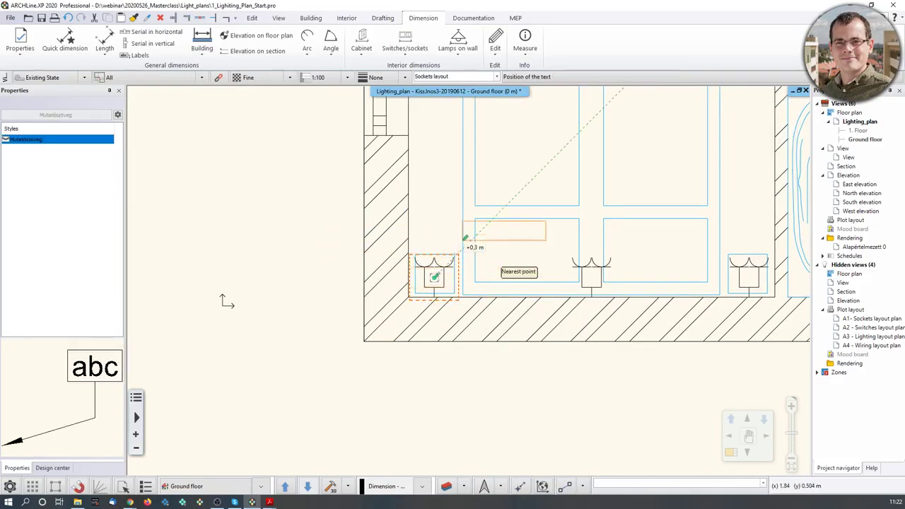
middle_drag(465, 237, 427, 264)
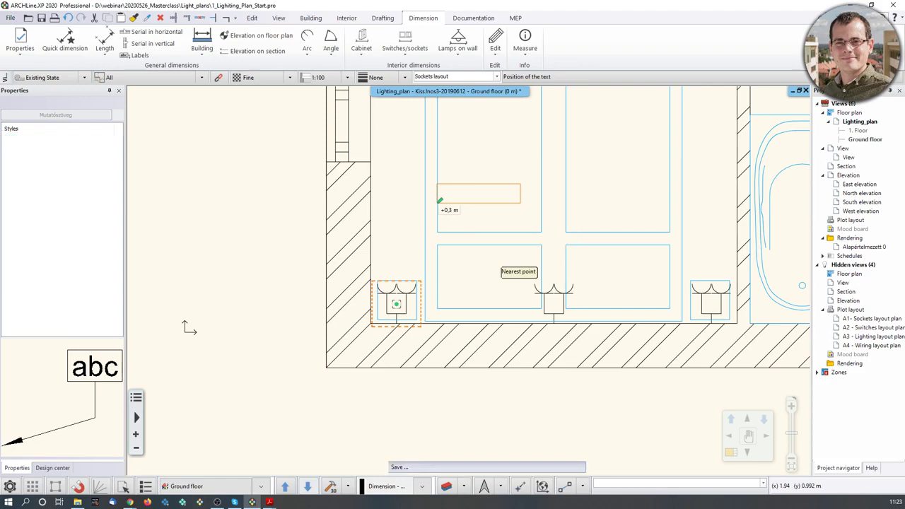
click(439, 200)
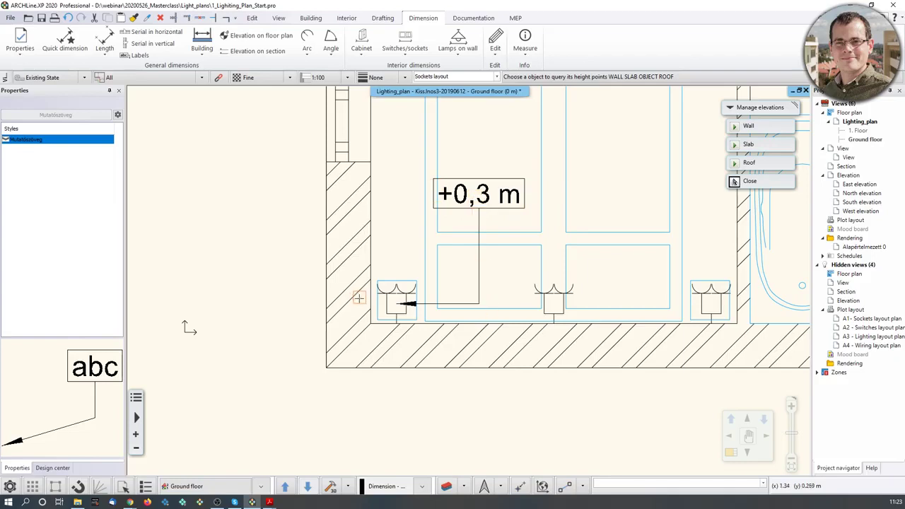
Review the text and arrowhead settings in the dimension label properties and close them without changes
right_click(44, 150)
click(75, 163)
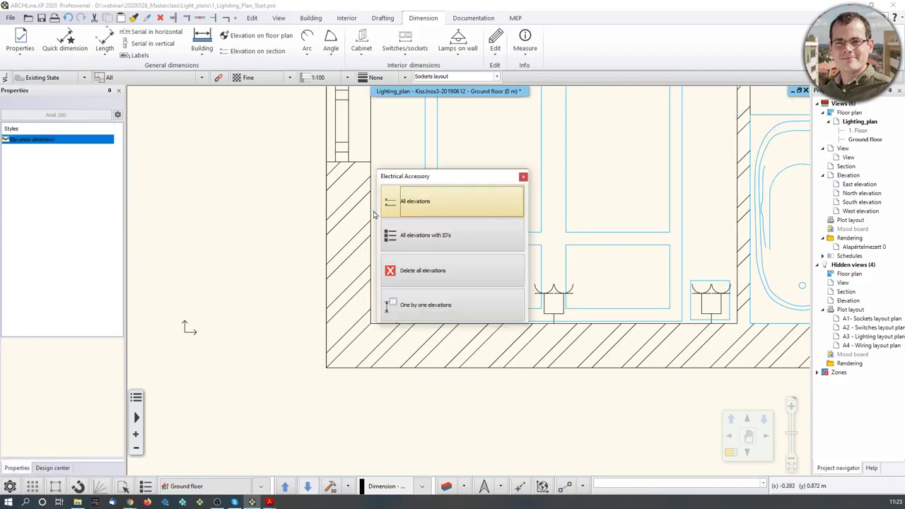
click(408, 201)
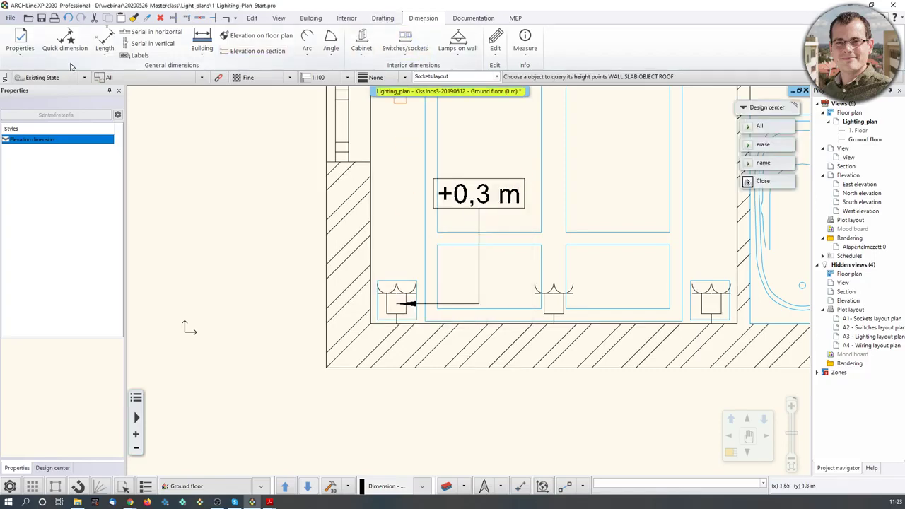
click(20, 49)
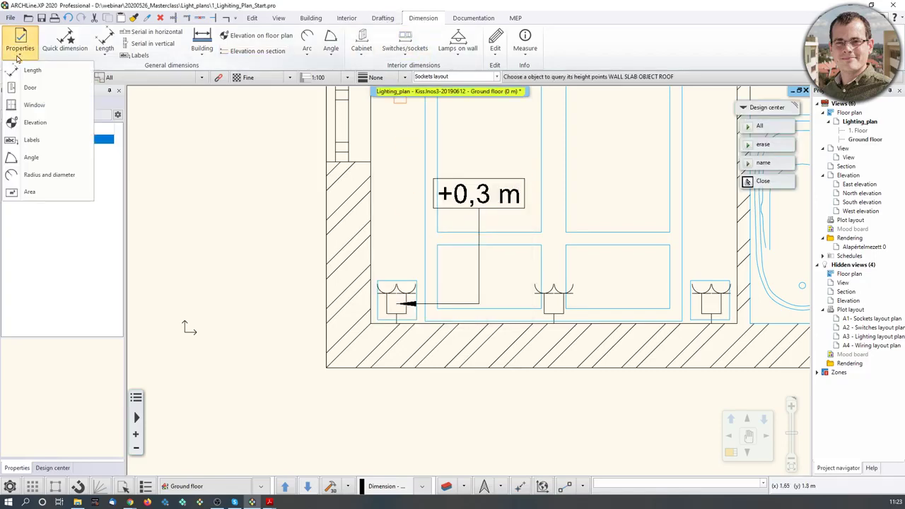
right_click(29, 143)
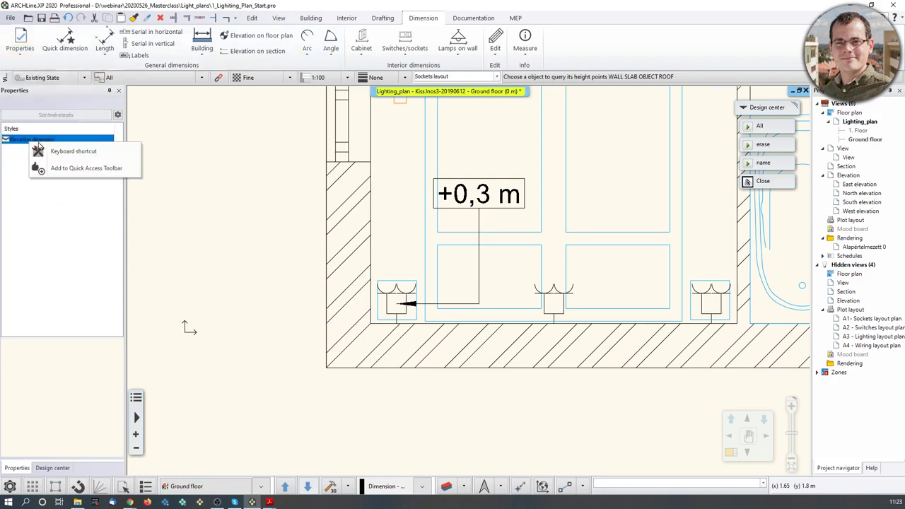
click(28, 56)
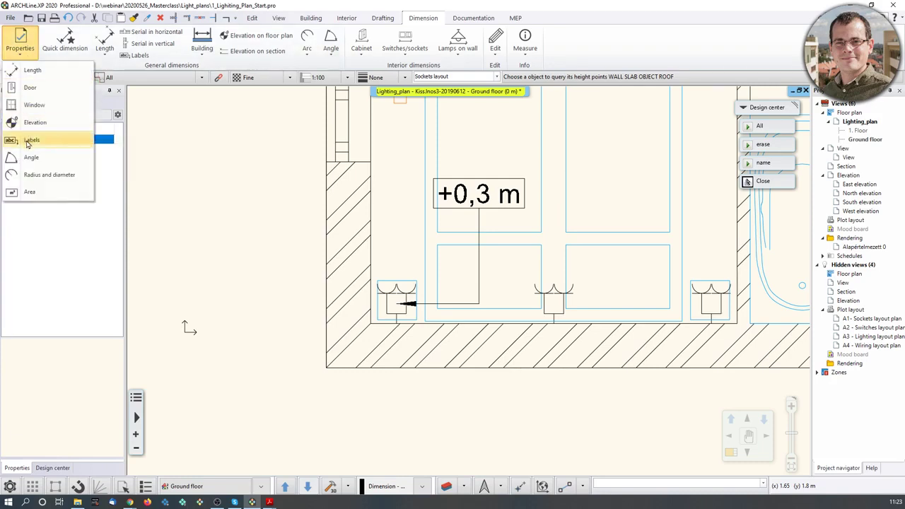
click(31, 139)
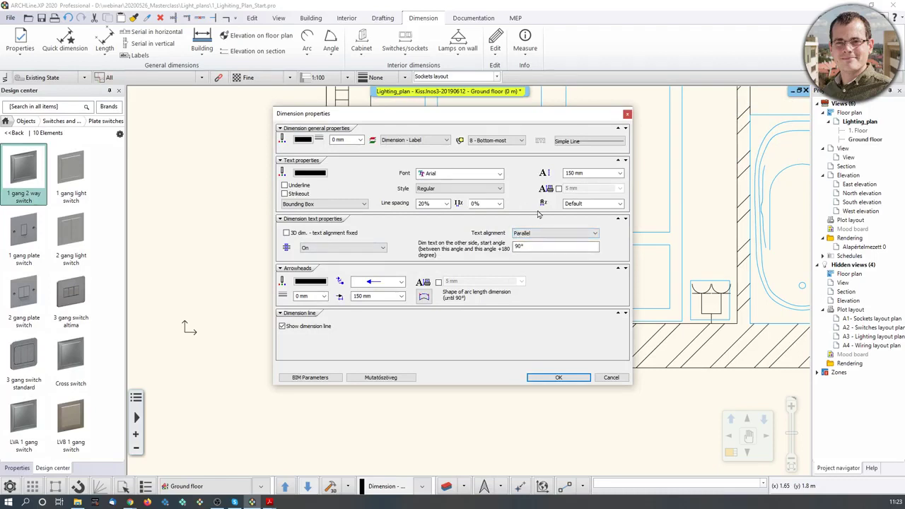
drag(452, 113, 198, 102)
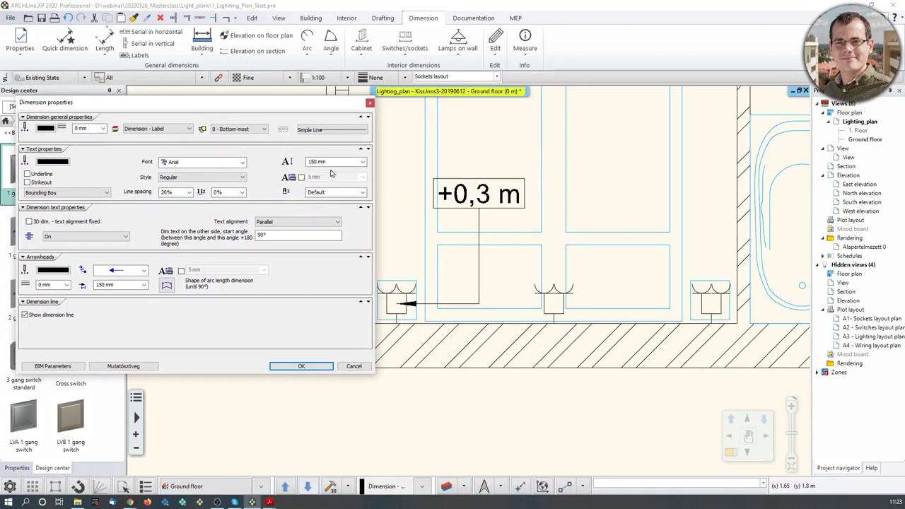
click(369, 104)
Add one-by-one elevation labels to the middle and right sockets along the bed's headboard wall, level with the first label
scroll(354, 123, down, 3)
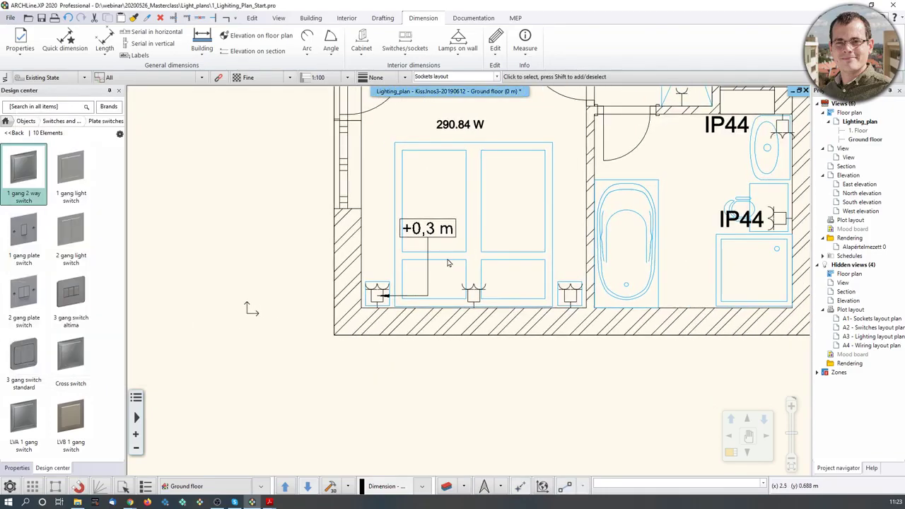
click(407, 58)
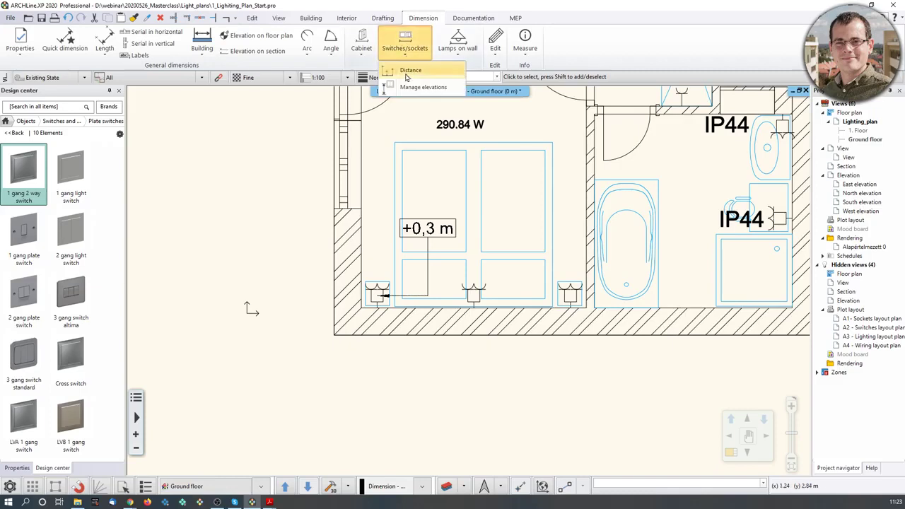
click(409, 87)
click(485, 306)
scroll(485, 306, up, 2)
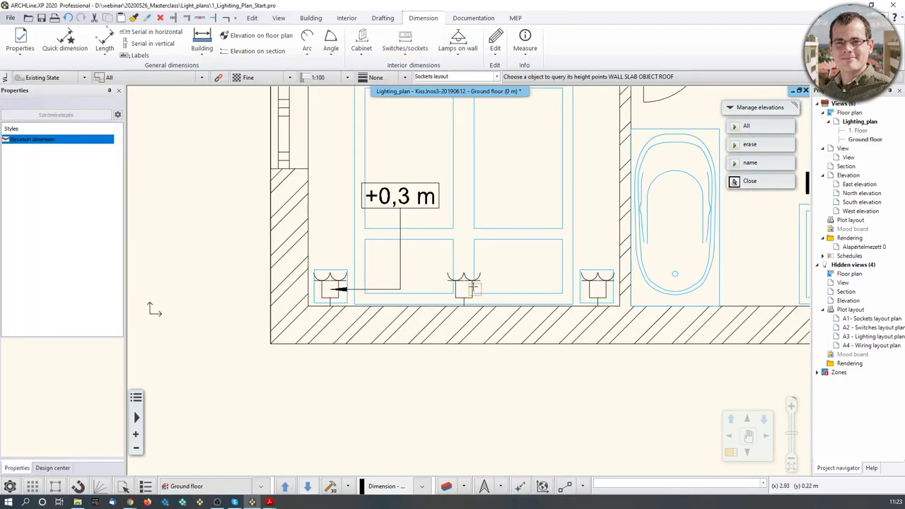
click(471, 288)
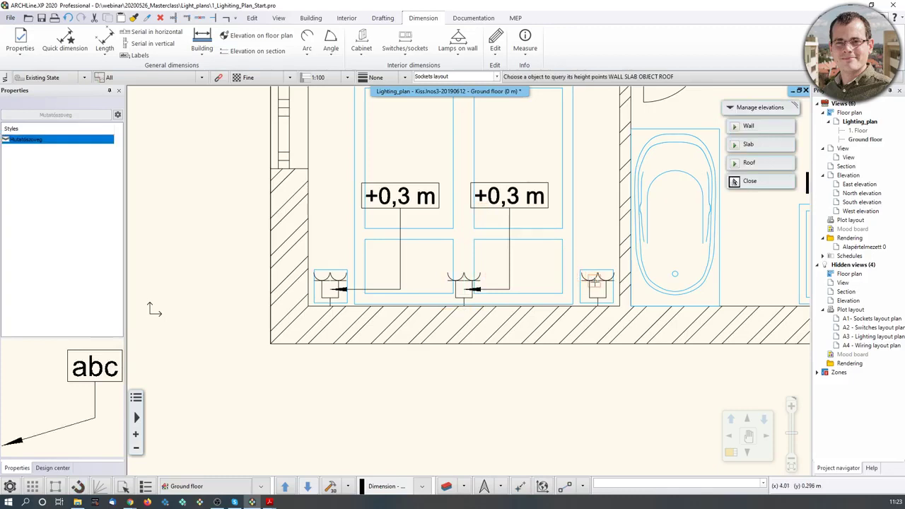
click(588, 274)
key(Escape)
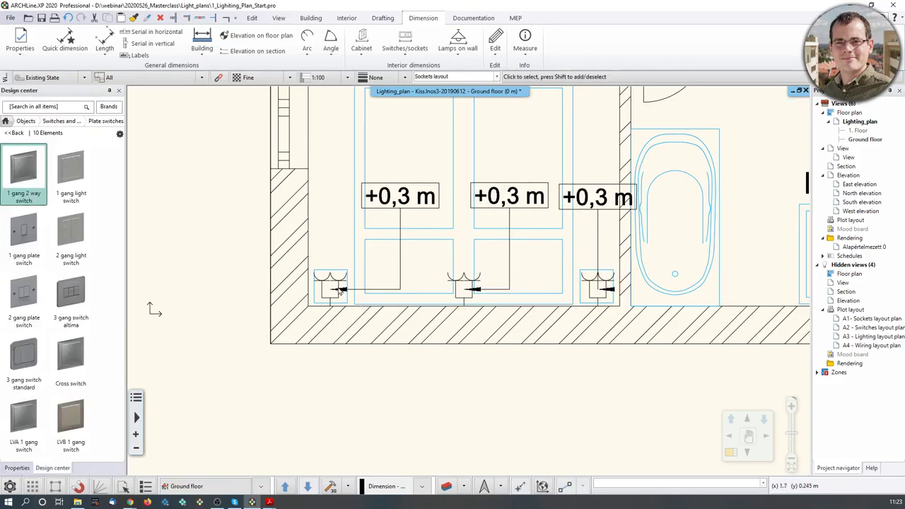
scroll(433, 293, down, 3)
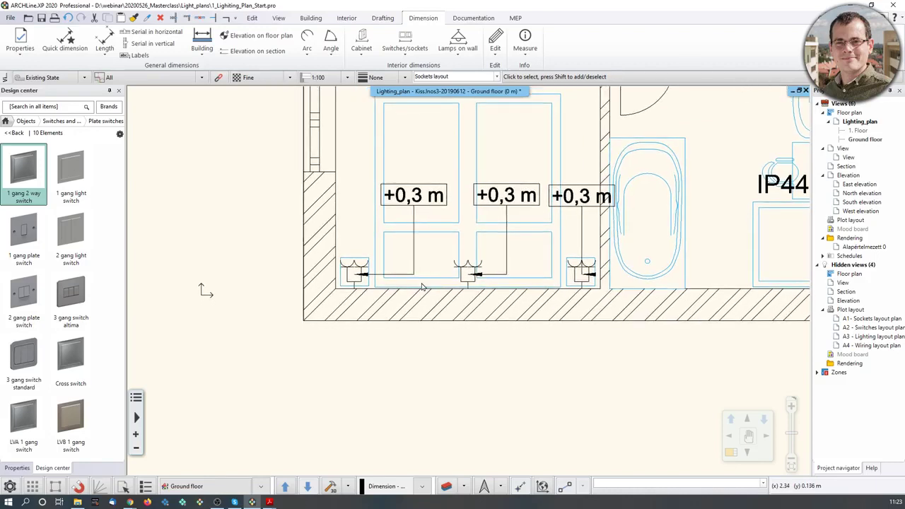
Dimension the socket distances along the bed's headboard wall with the Normal length dimension style, placing the dimension line outside the wall
click(405, 55)
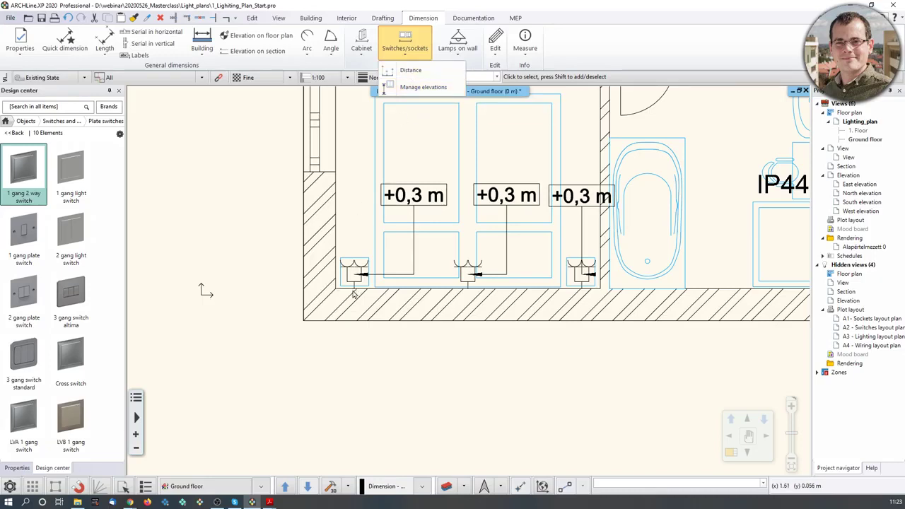
click(413, 70)
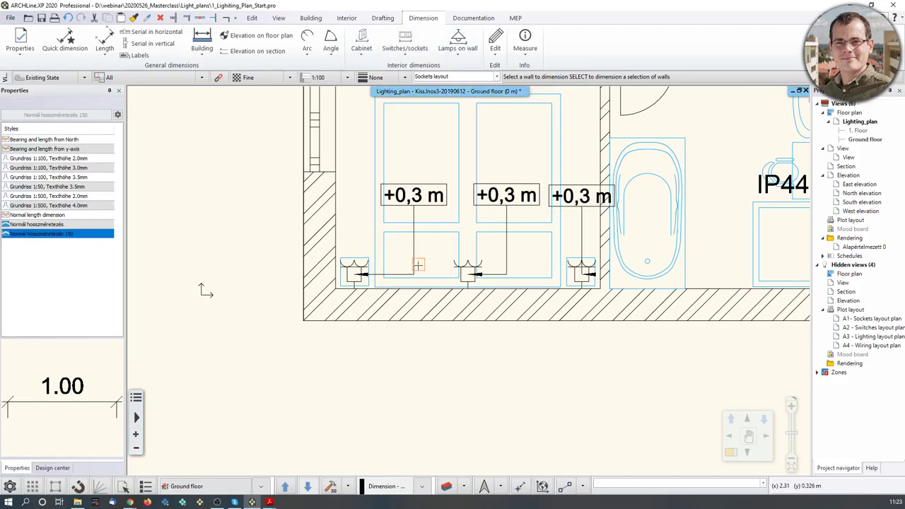
click(39, 214)
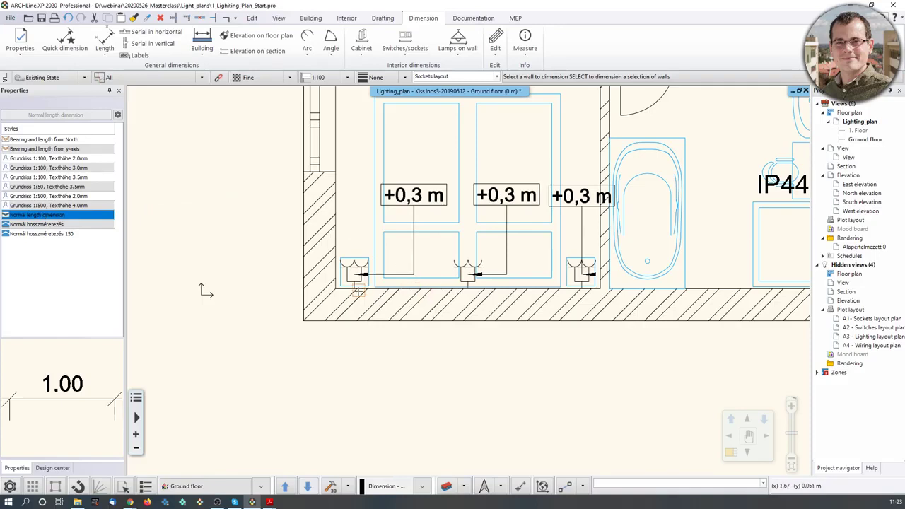
click(361, 289)
click(363, 366)
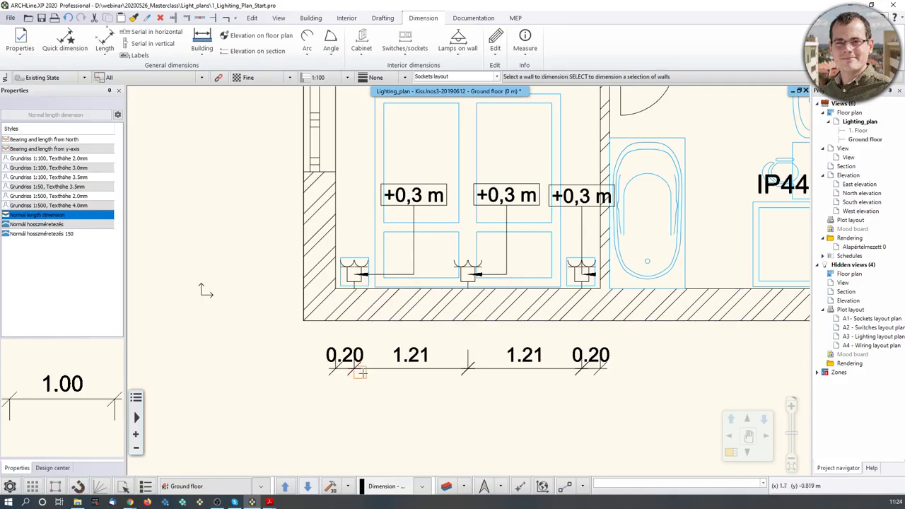
scroll(392, 346, up, 5)
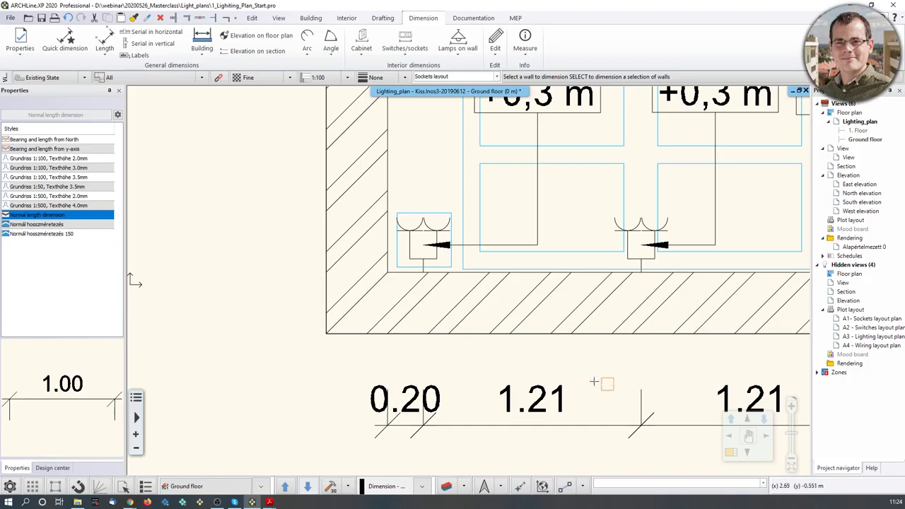
key(Escape)
Review the text, arrowhead and format settings in the length dimension properties and close them without changes
scroll(441, 313, down, 3)
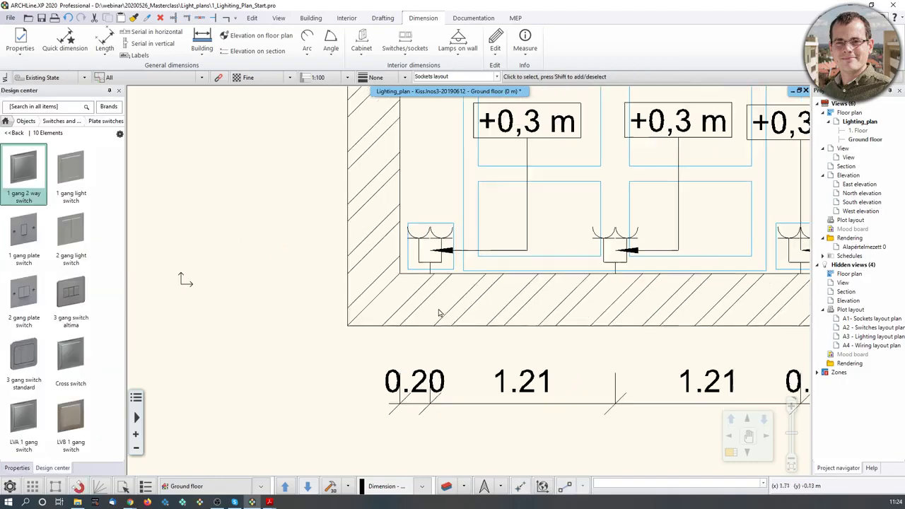
middle_drag(547, 288, 476, 287)
scroll(517, 261, up, 3)
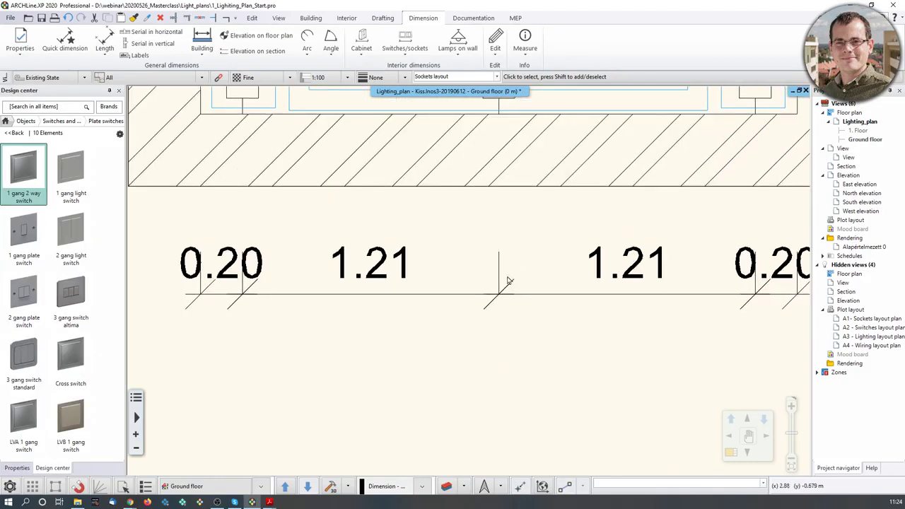
click(24, 52)
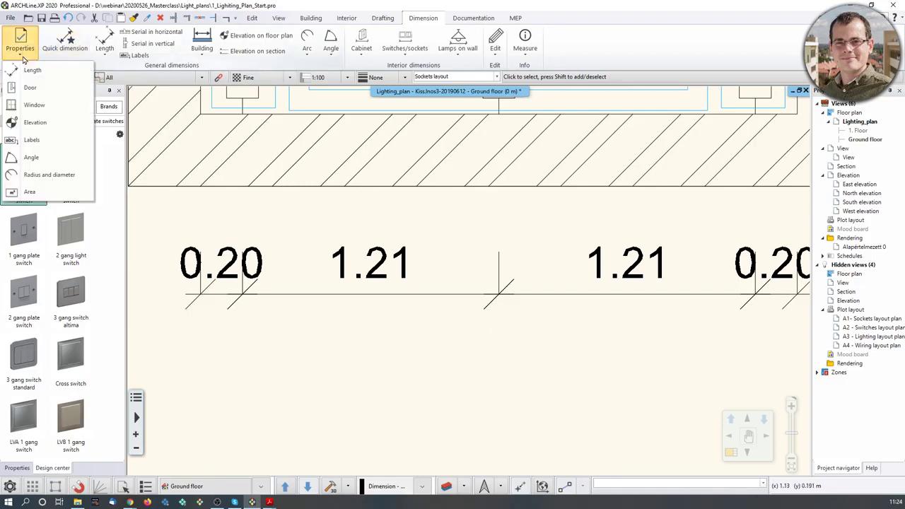
click(32, 70)
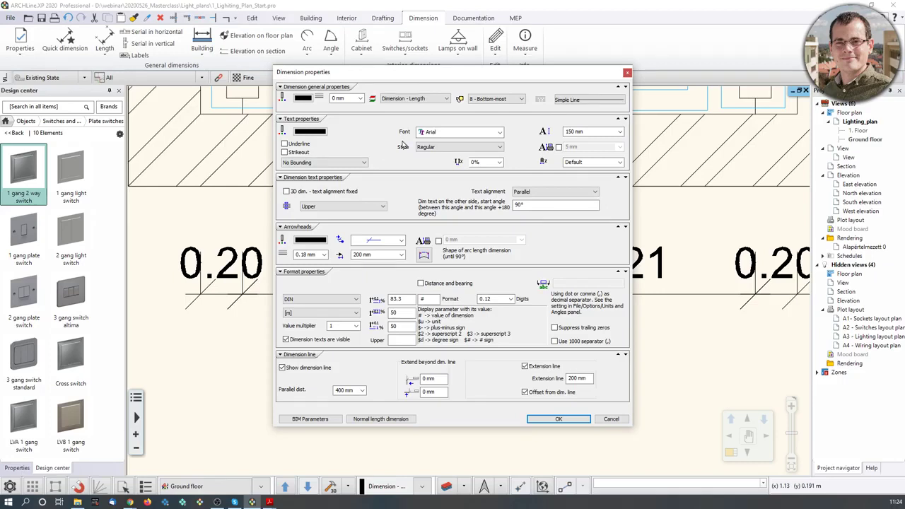
click(627, 72)
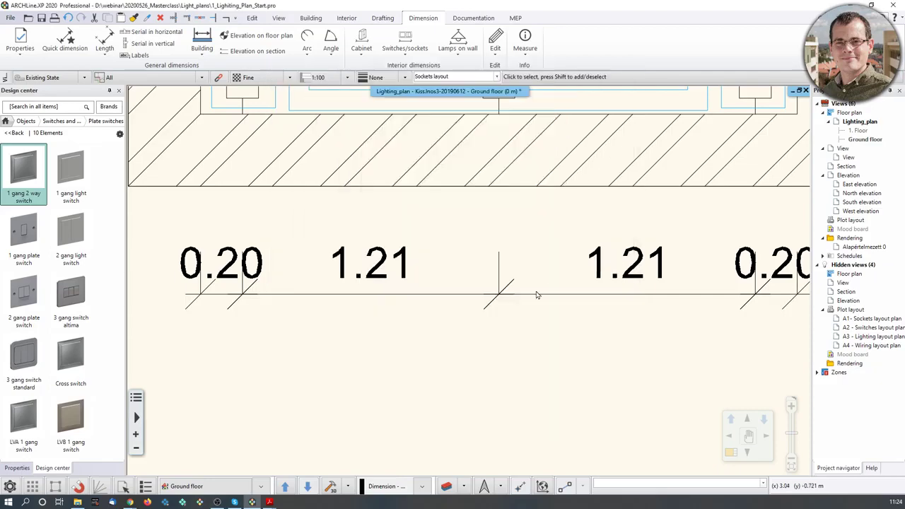
Delete the whole socket distance dimension chain outside the bedroom's headboard wall
scroll(536, 295, down, 6)
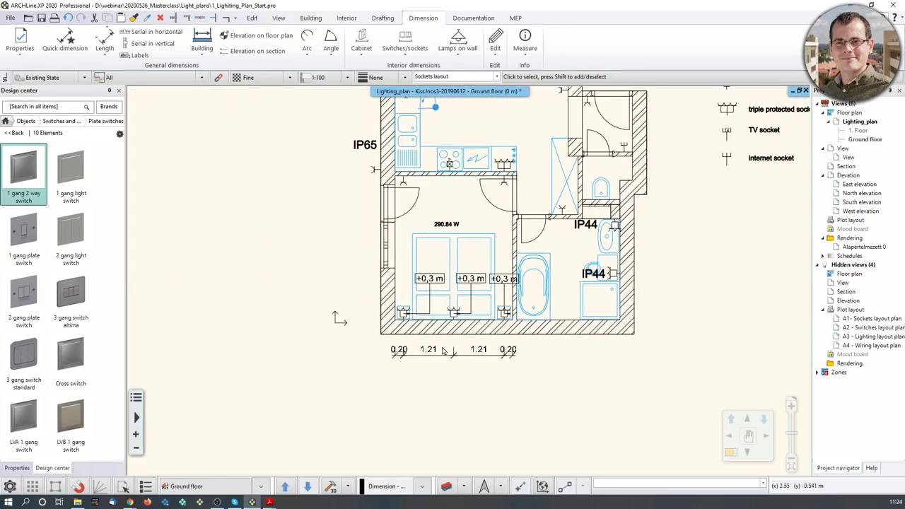
scroll(422, 359, up, 2)
click(346, 296)
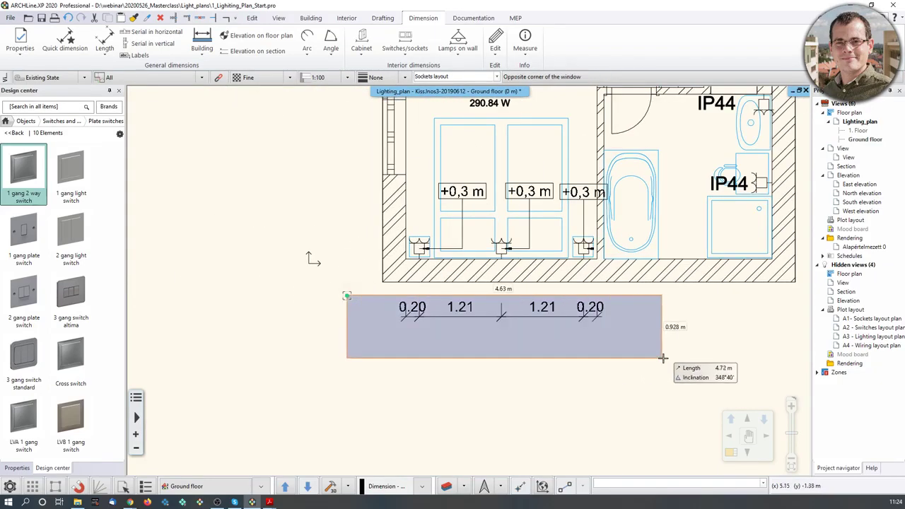
click(662, 358)
key(Delete)
Delete the three +0,3 m elevation labels of the bedroom sockets
click(459, 190)
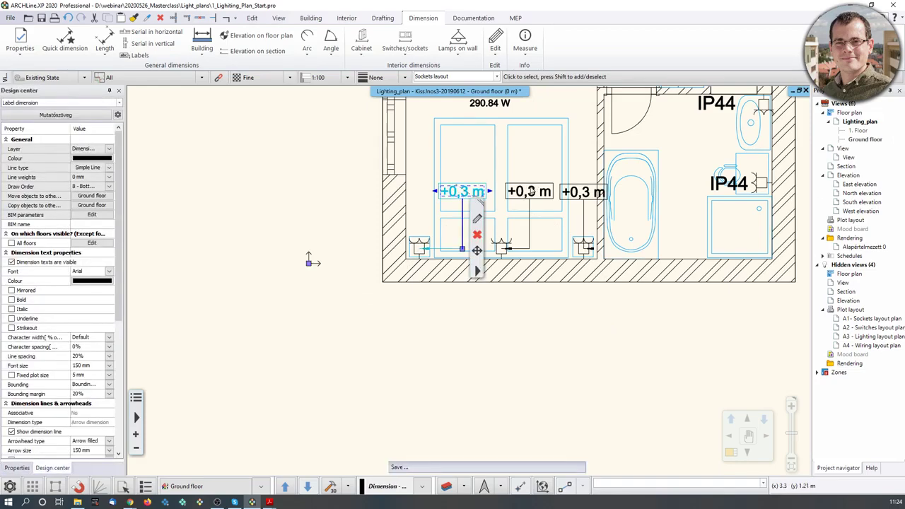
key(Delete)
click(531, 190)
key(Delete)
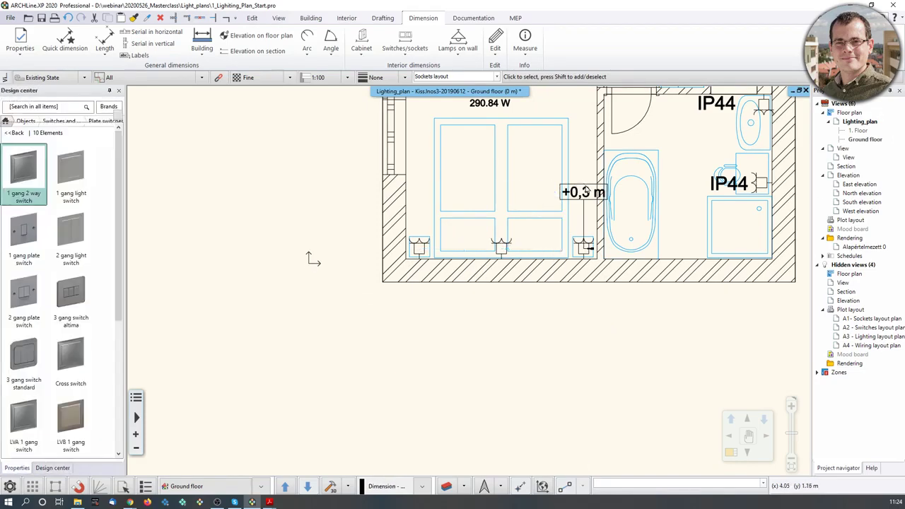
click(581, 191)
key(Delete)
middle_drag(532, 230, 497, 290)
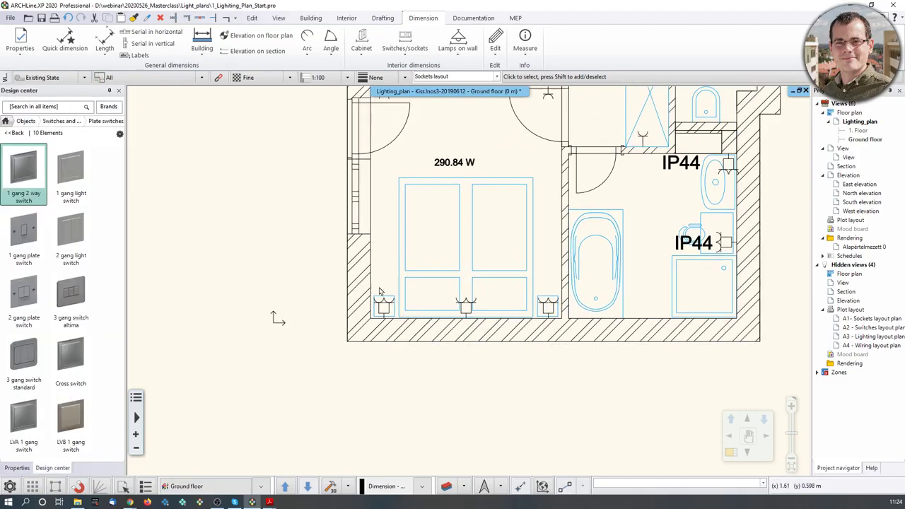
Select the Sockets layout layer variation, turn on the Dimension - Sockets layer, and look over the dimensioned plan
click(446, 487)
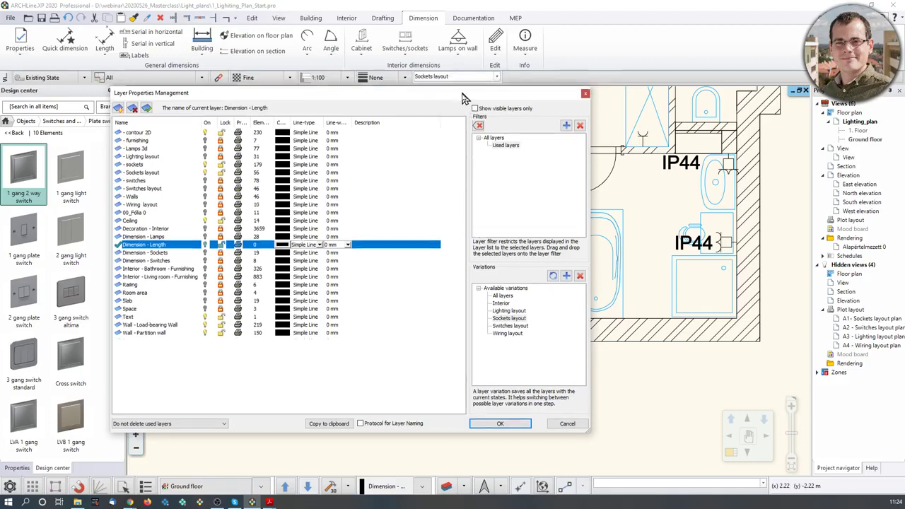
click(515, 322)
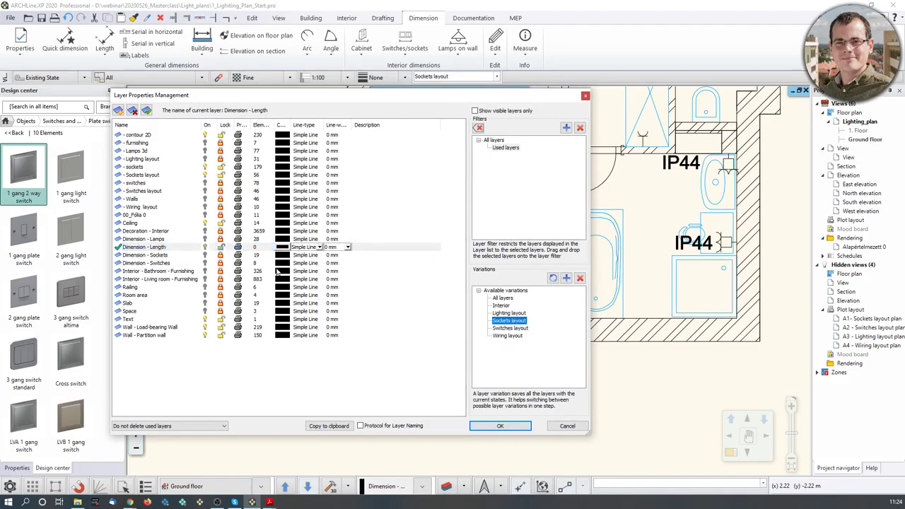
click(205, 255)
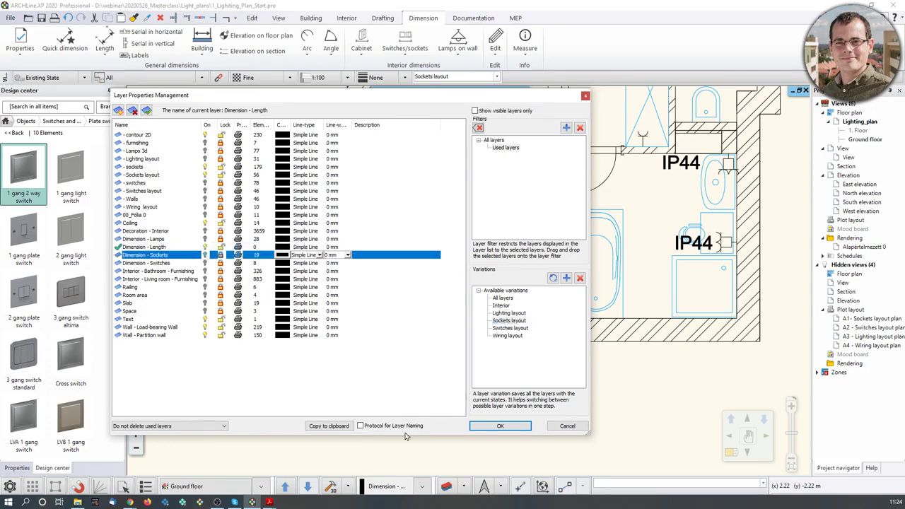
click(500, 425)
scroll(426, 260, down, 3)
scroll(426, 260, up, 2)
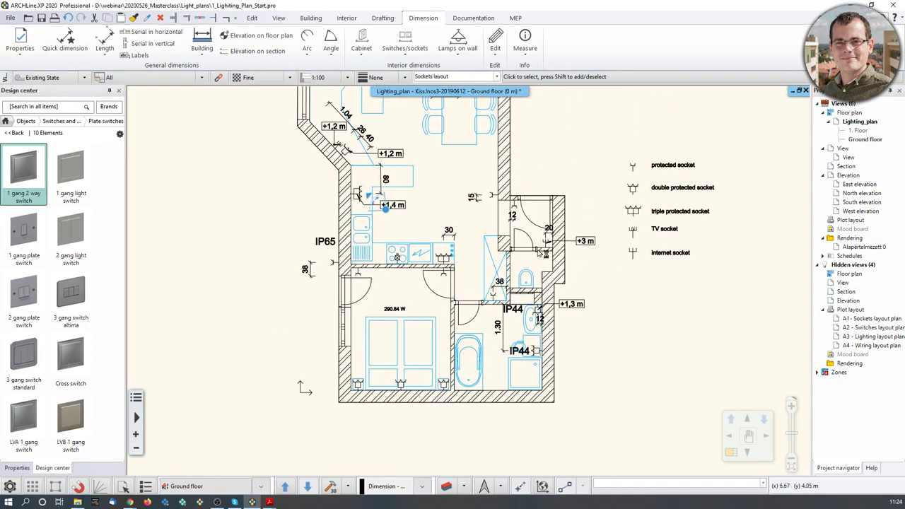
scroll(541, 253, up, 2)
scroll(393, 190, down, 3)
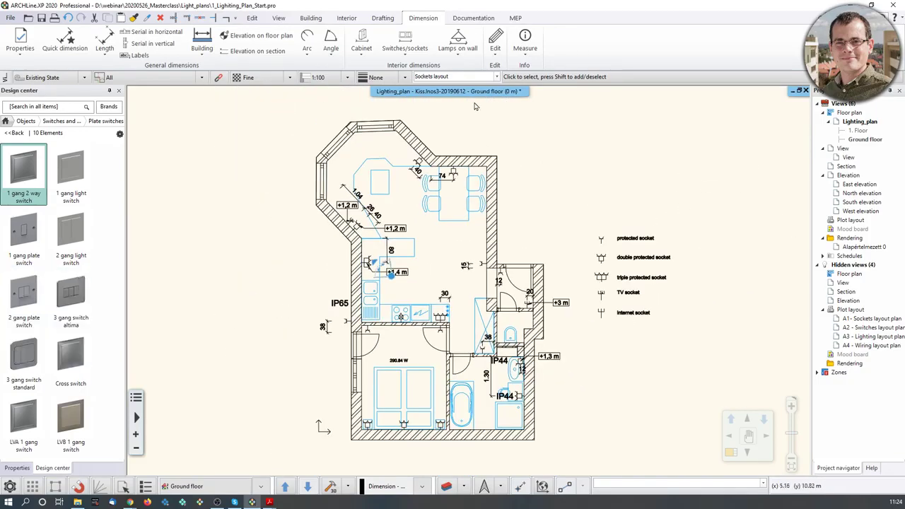
Switch the floor plan's layer set to Switches layout
click(496, 76)
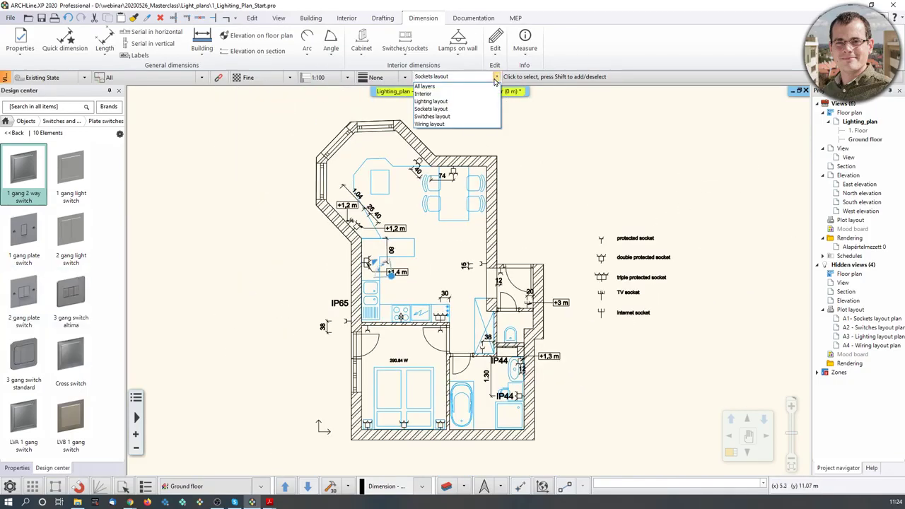
click(447, 117)
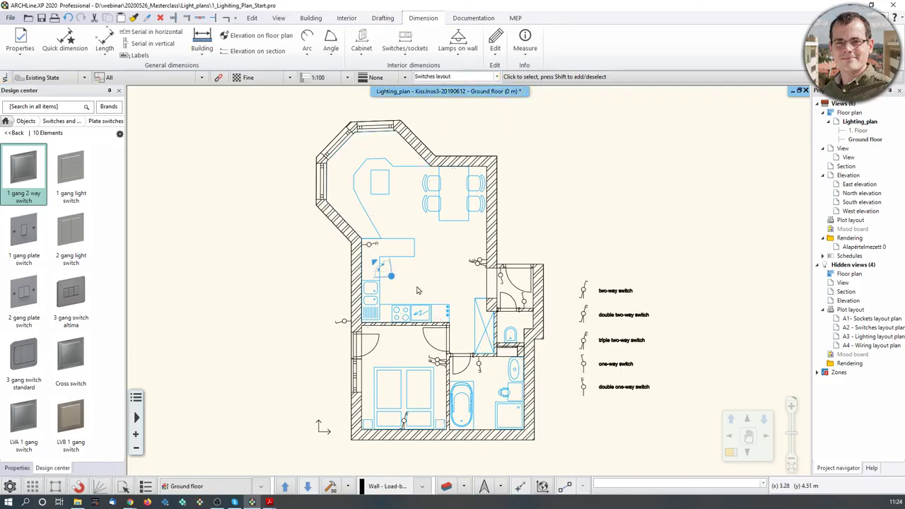
scroll(417, 290, up, 4)
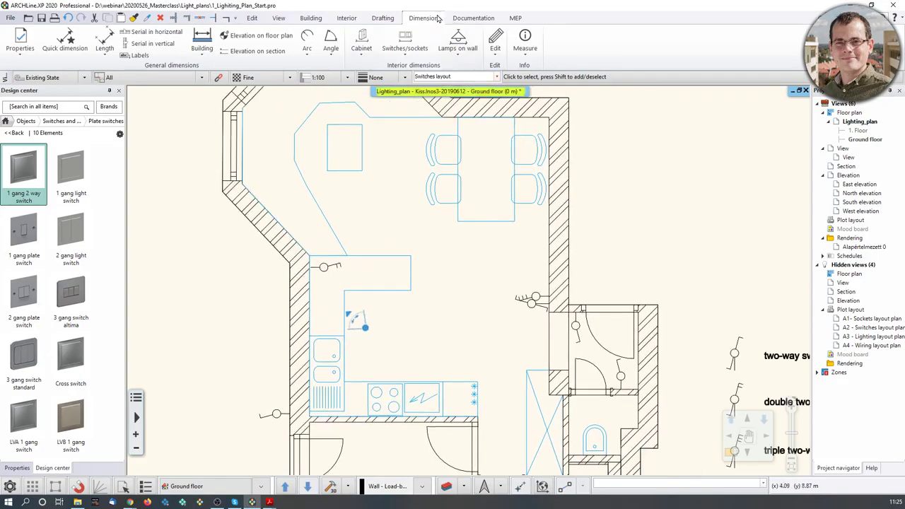
Dimension the switch distances along the dining area's right wall, placing the dimension line outside the building
click(405, 42)
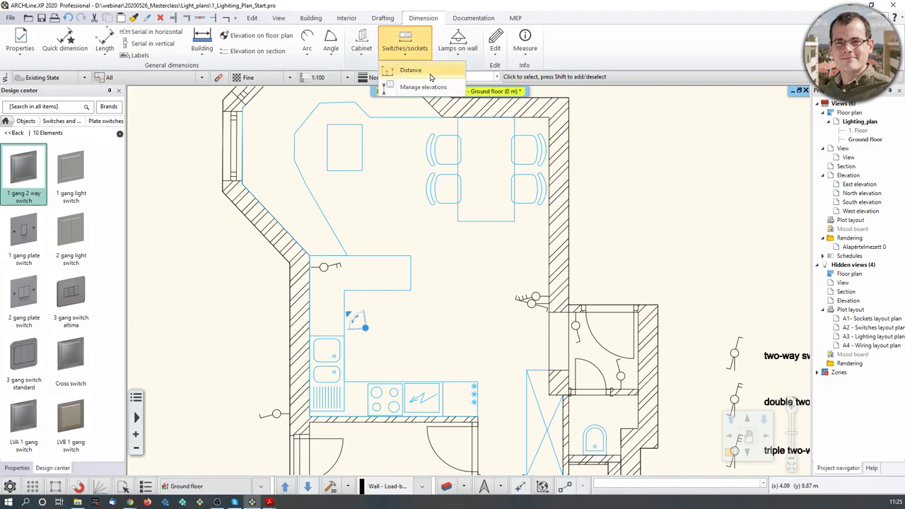
click(430, 76)
scroll(487, 300, down, 1)
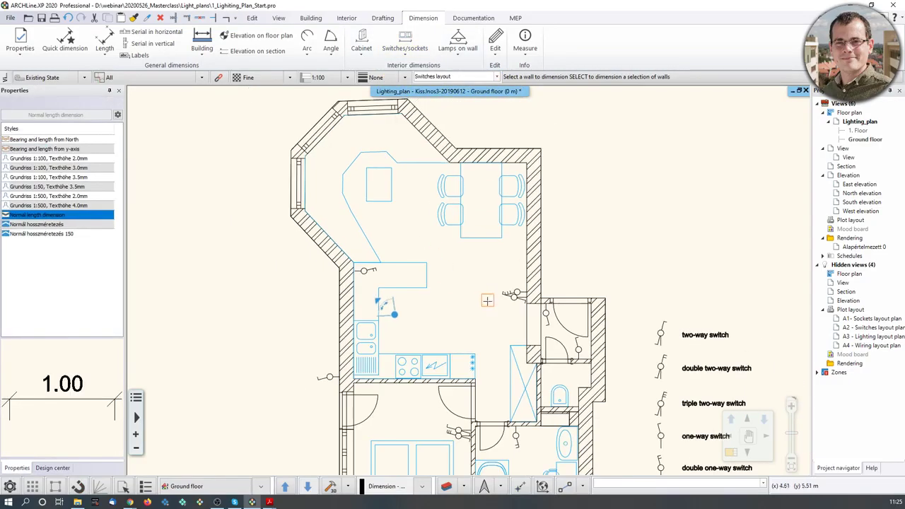
middle_drag(487, 300, 553, 216)
middle_drag(601, 258, 525, 318)
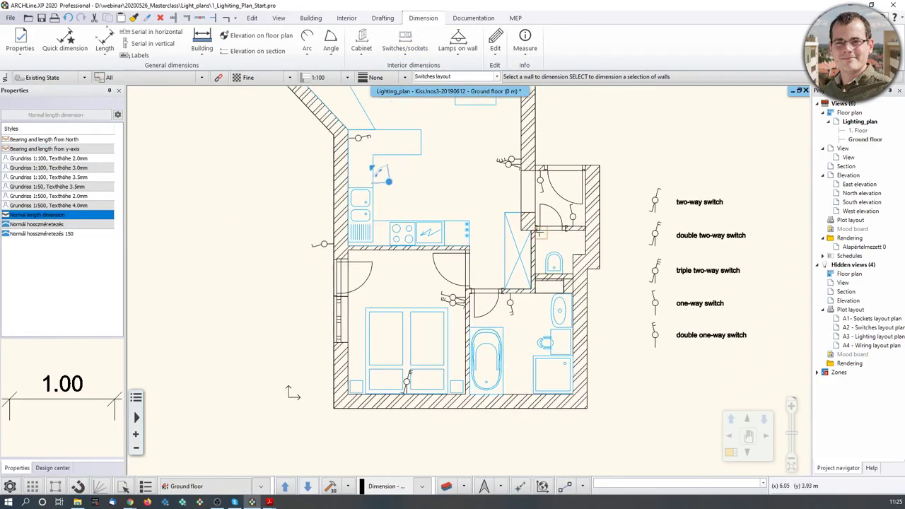
middle_drag(537, 231, 537, 261)
scroll(573, 145, up, 2)
click(488, 189)
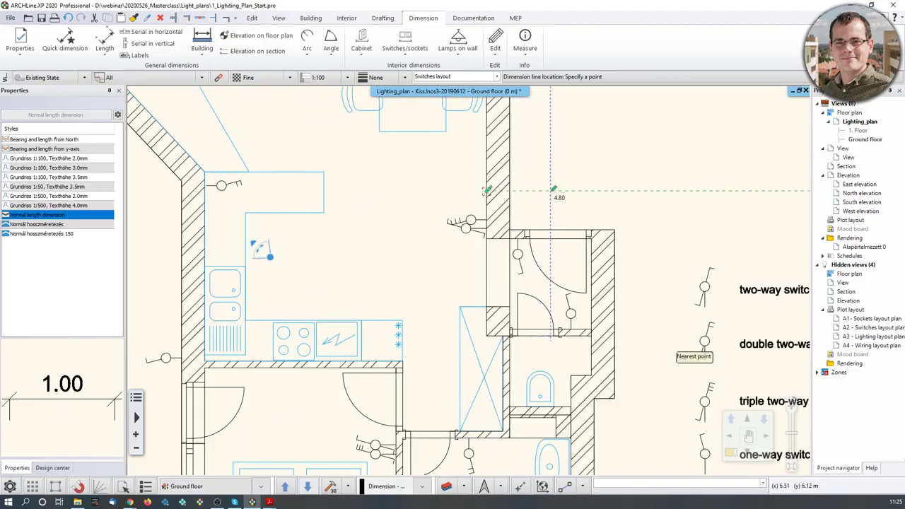
click(650, 205)
scroll(646, 315, up, 1)
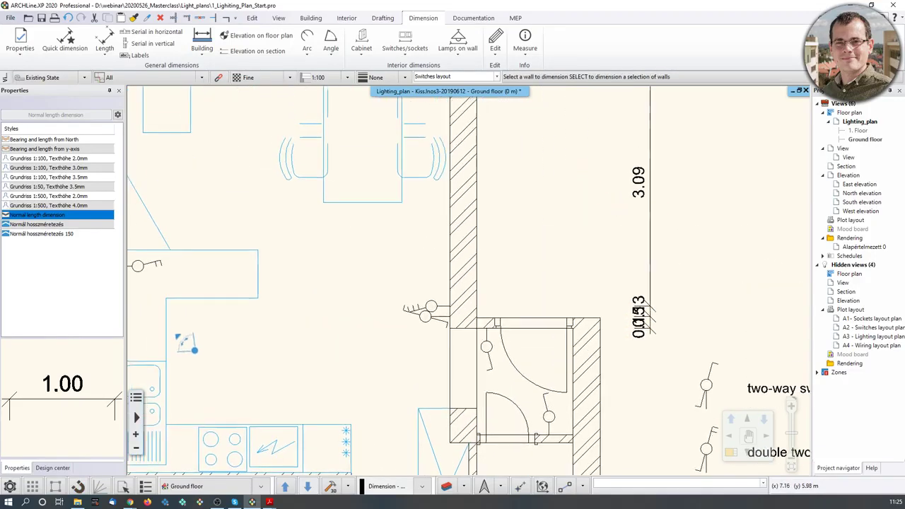
Dimension the switch distance along the kitchen's left wall, placing the dimension line outside the building, and end the command
scroll(777, 325, up, 4)
scroll(467, 286, down, 3)
middle_drag(356, 218, 436, 317)
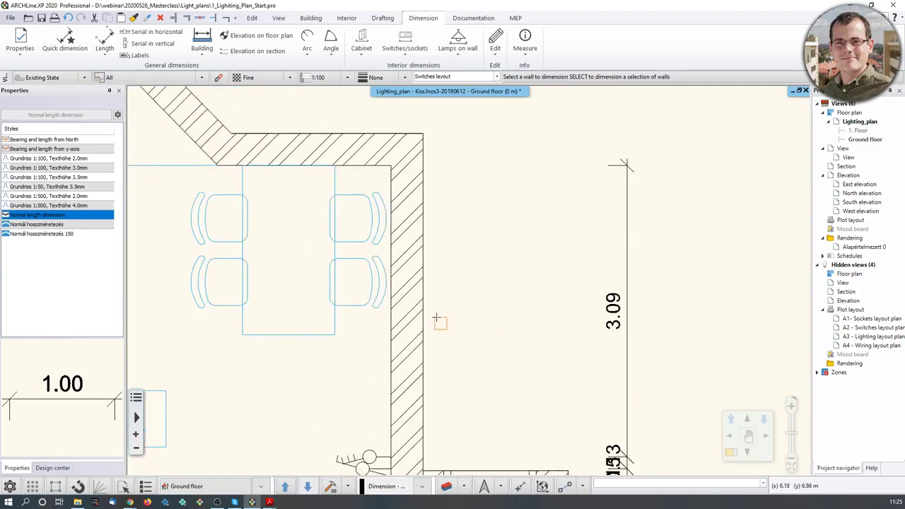
middle_drag(337, 341, 418, 313)
scroll(417, 314, down, 4)
middle_drag(354, 283, 384, 289)
scroll(354, 282, up, 3)
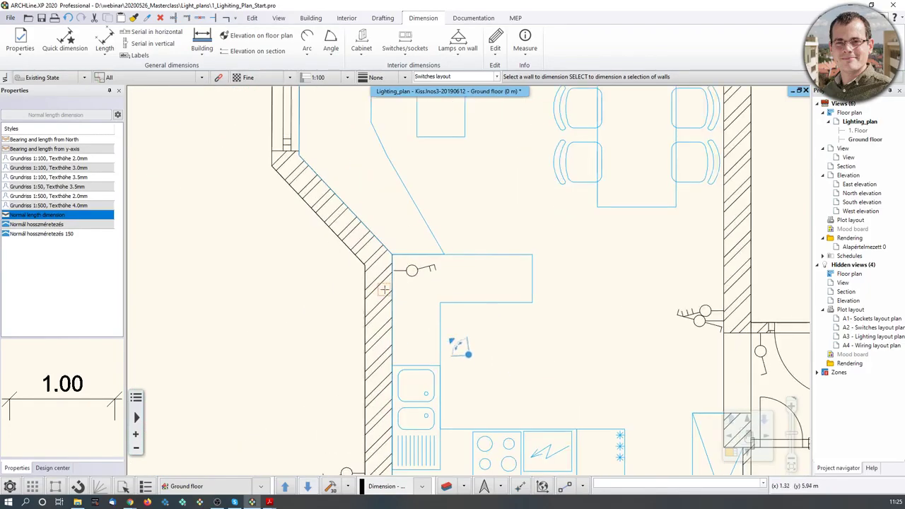
click(387, 279)
click(238, 304)
scroll(329, 311, down, 2)
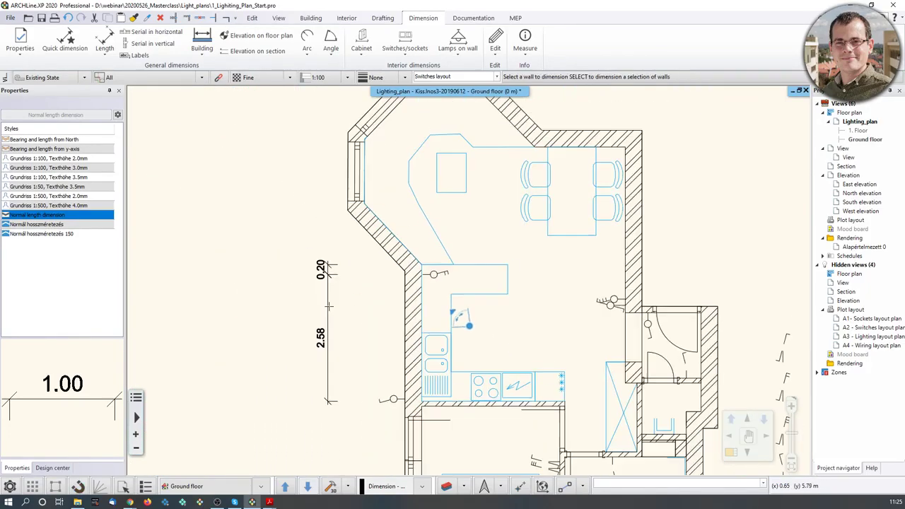
scroll(329, 306, down, 1)
key(Escape)
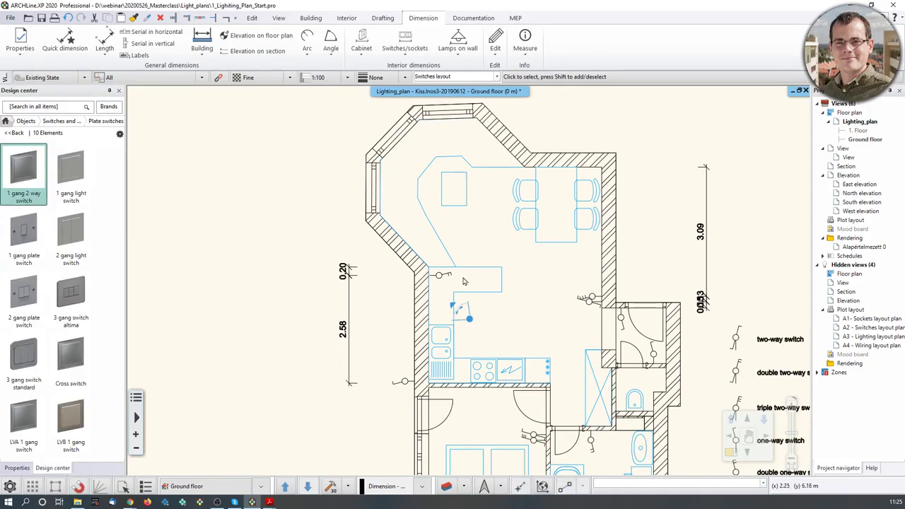
middle_drag(472, 256, 436, 284)
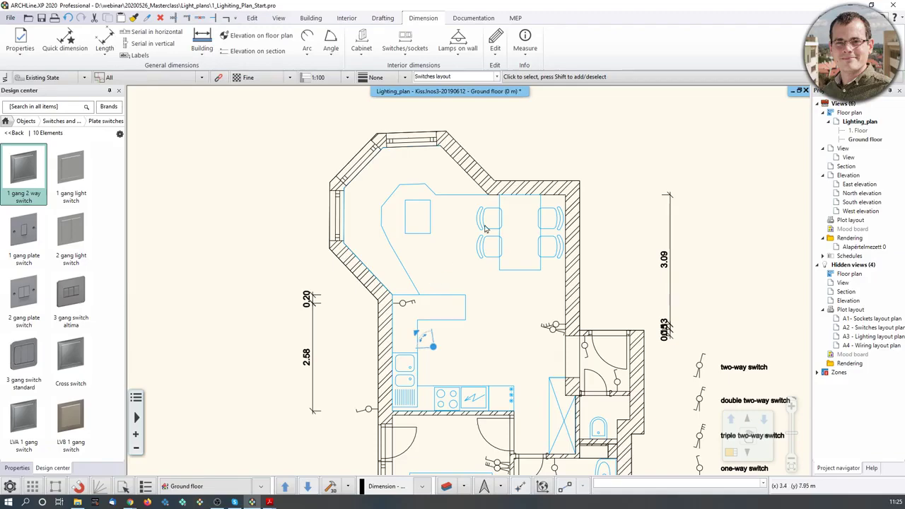
scroll(484, 295, up, 2)
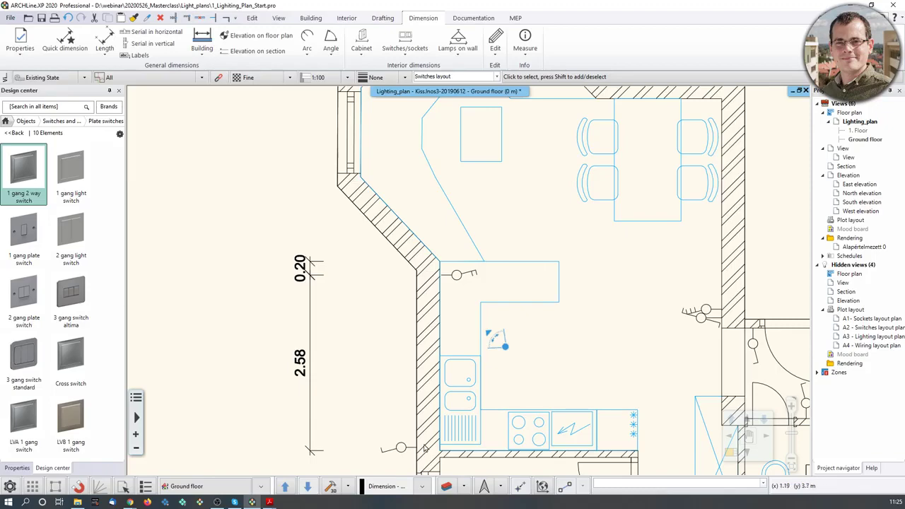
scroll(487, 279, down, 2)
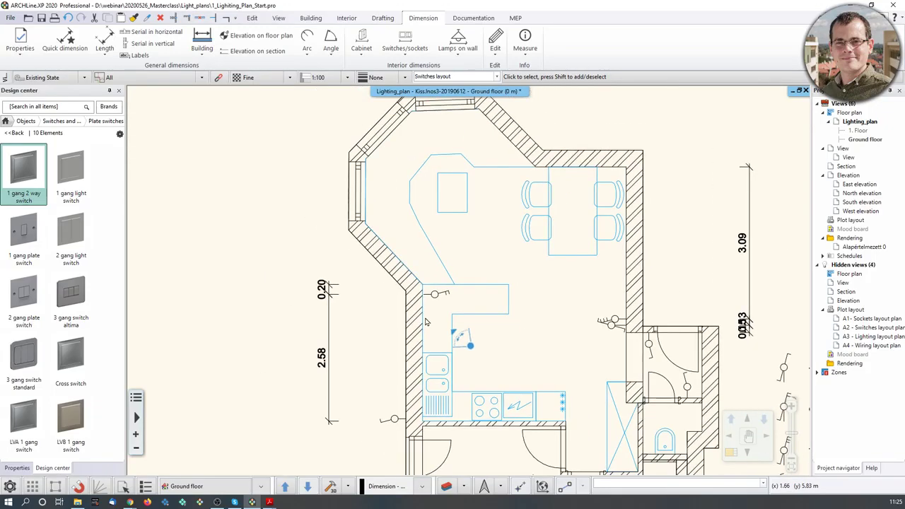
Switch the floor plan's layer set to Lighting layout
click(496, 76)
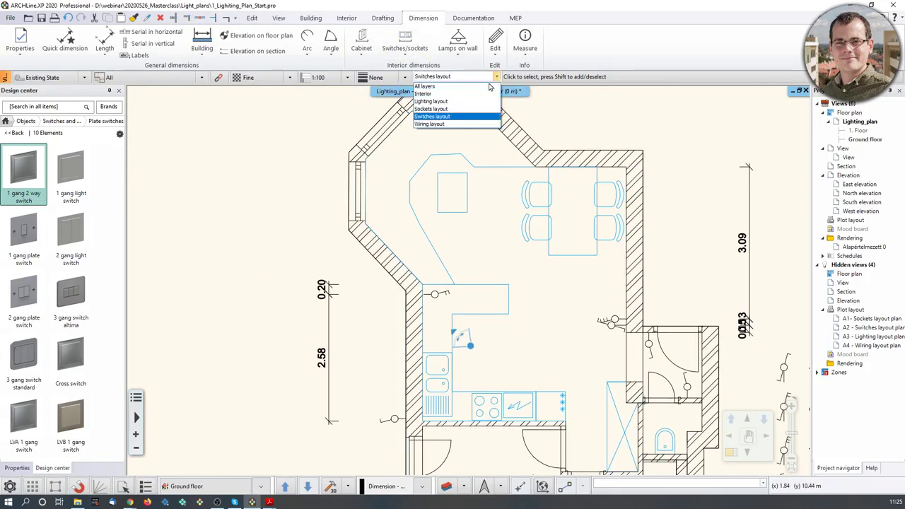
click(445, 102)
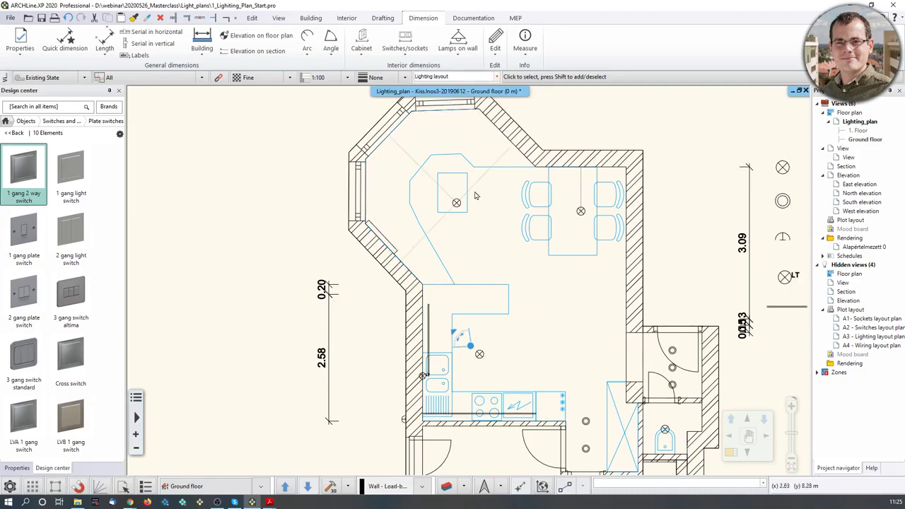
scroll(475, 196, up, 2)
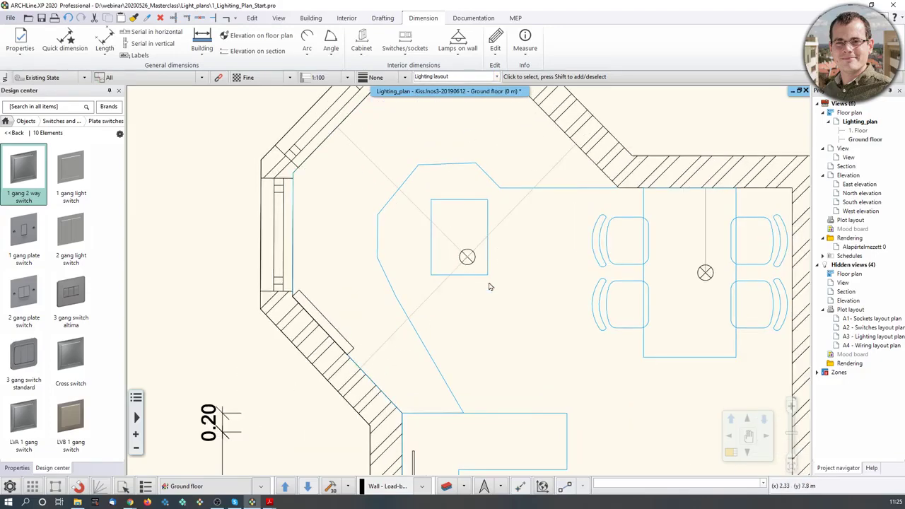
middle_drag(490, 286, 456, 265)
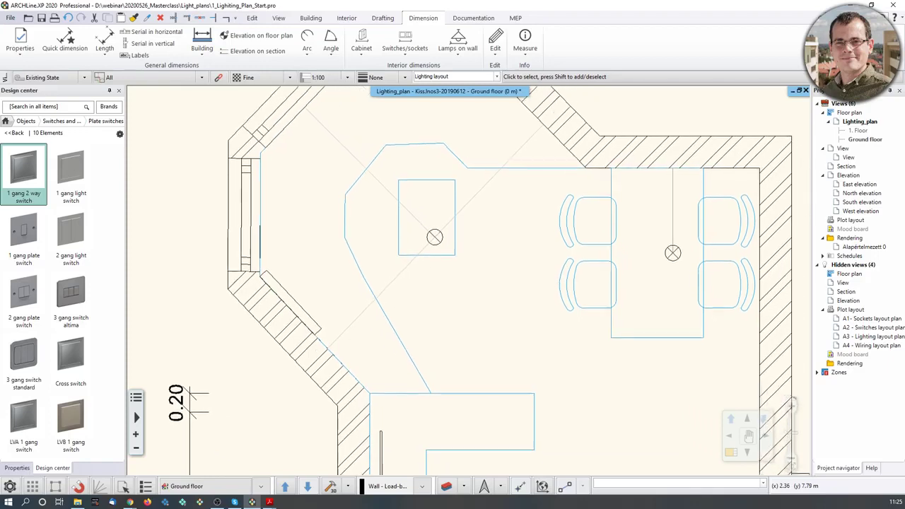
Dimension the perpendicular distance from the bay area's ceiling lamp to the lower-left diagonal wall, placing the dimension line beside the lamp's axis
click(105, 55)
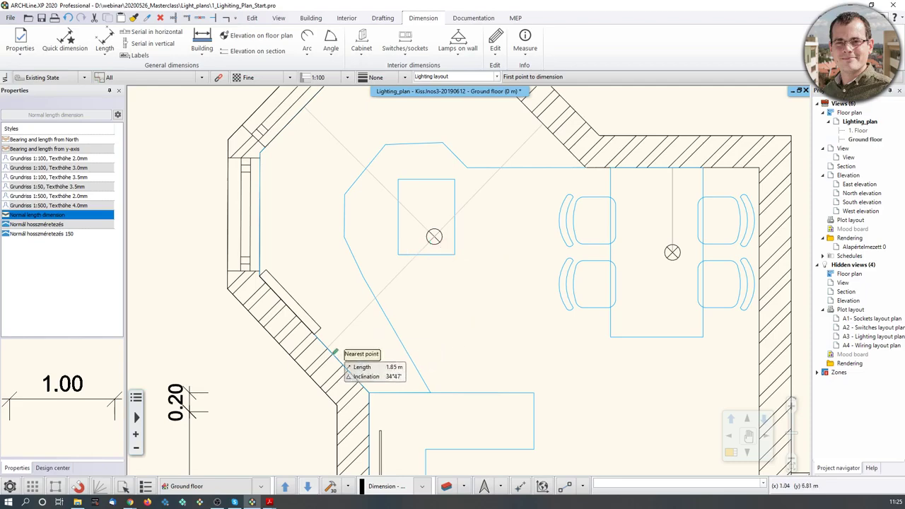
scroll(382, 290, up, 2)
click(468, 204)
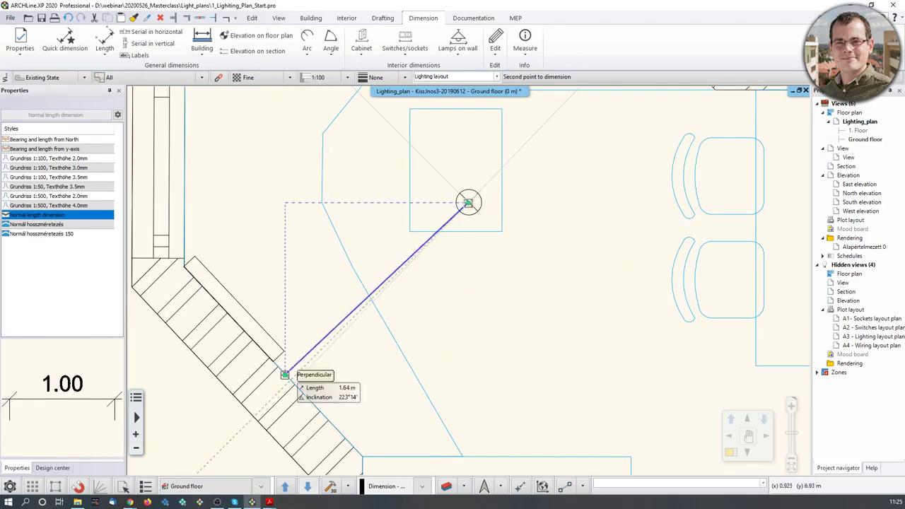
scroll(284, 374, up, 3)
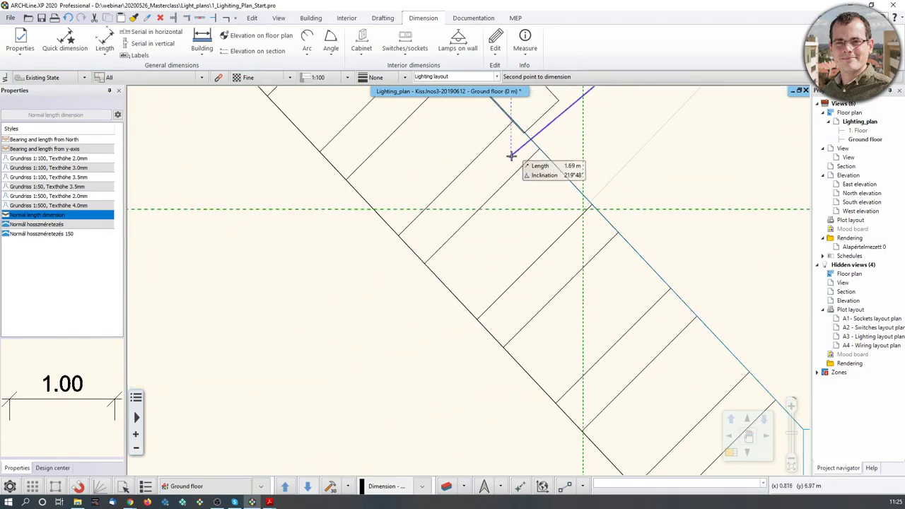
click(589, 202)
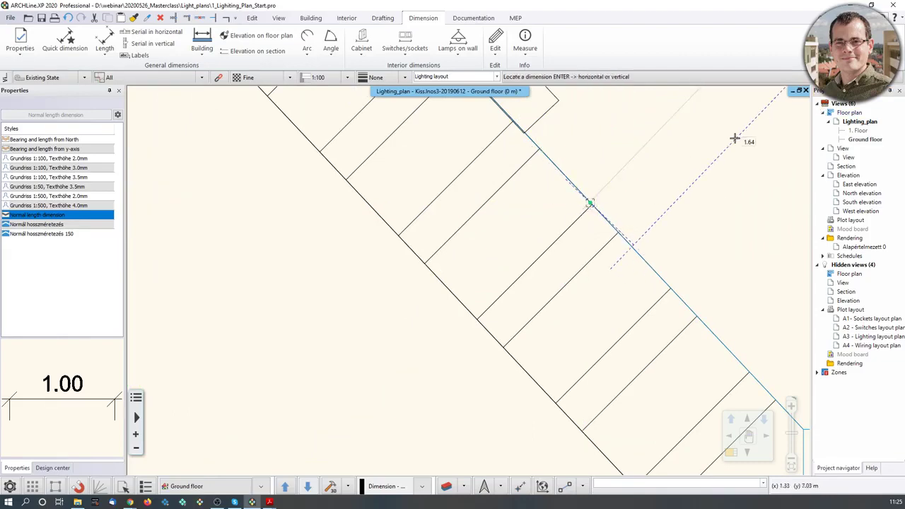
scroll(501, 289, down, 3)
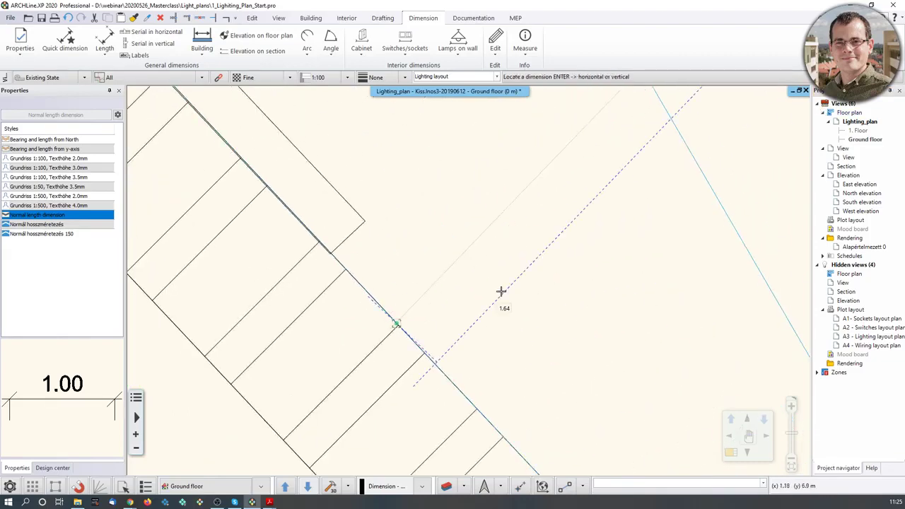
click(622, 163)
Dimension the distance from the bay area's ceiling lamp to the midpoint of the upper-left window wall, and end the command
scroll(486, 302, up, 5)
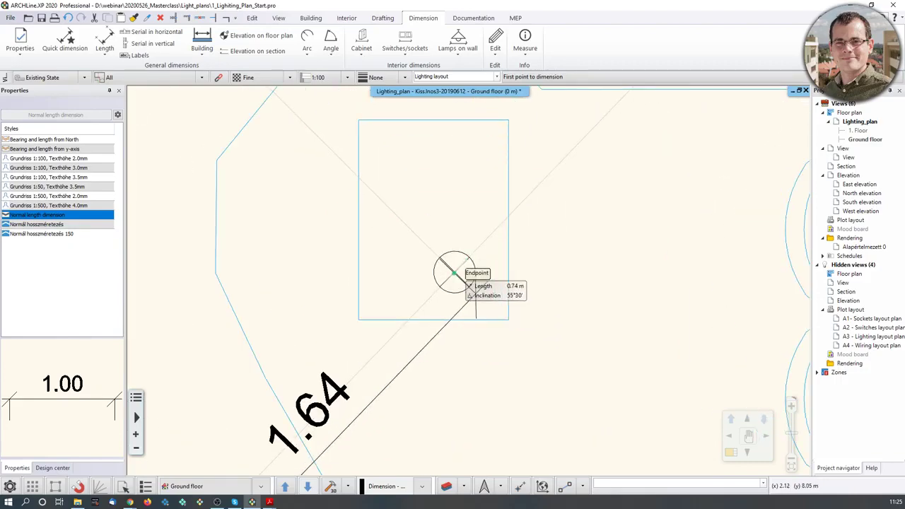
click(453, 272)
middle_drag(339, 204, 595, 474)
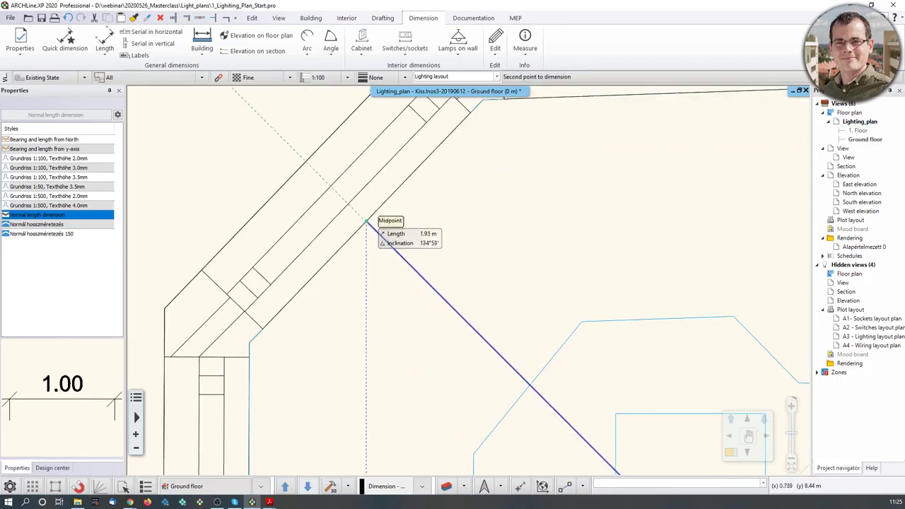
click(367, 222)
scroll(469, 267, down, 2)
click(476, 275)
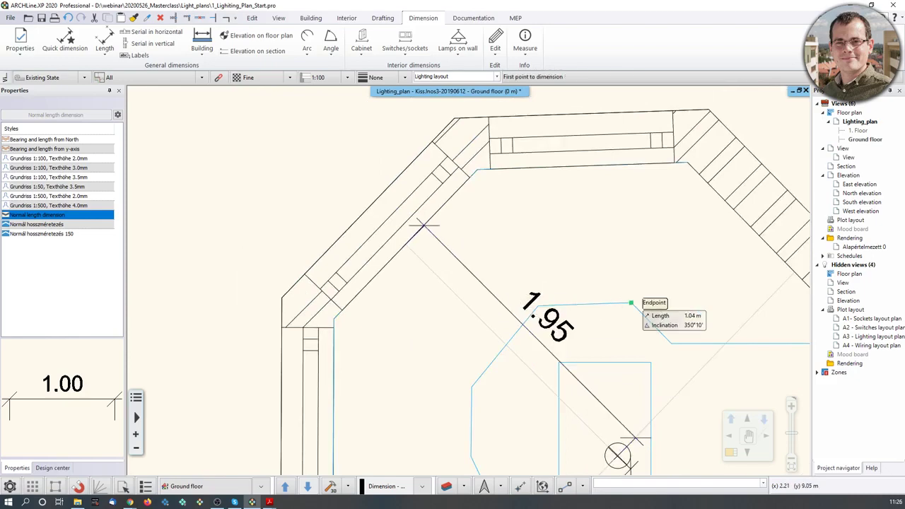
scroll(631, 303, down, 3)
key(Escape)
scroll(591, 380, down, 2)
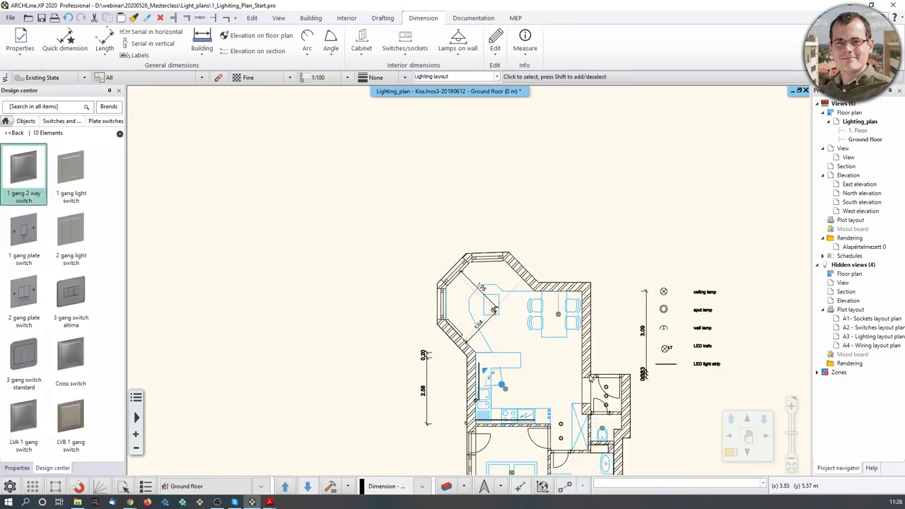
Turn on the Dimension - Lamps layer in the layer properties
middle_drag(652, 372, 627, 259)
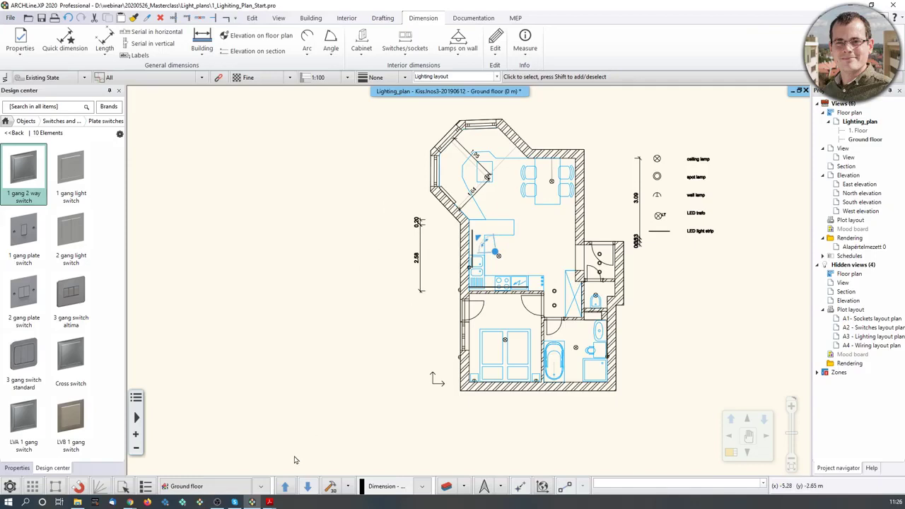
click(446, 485)
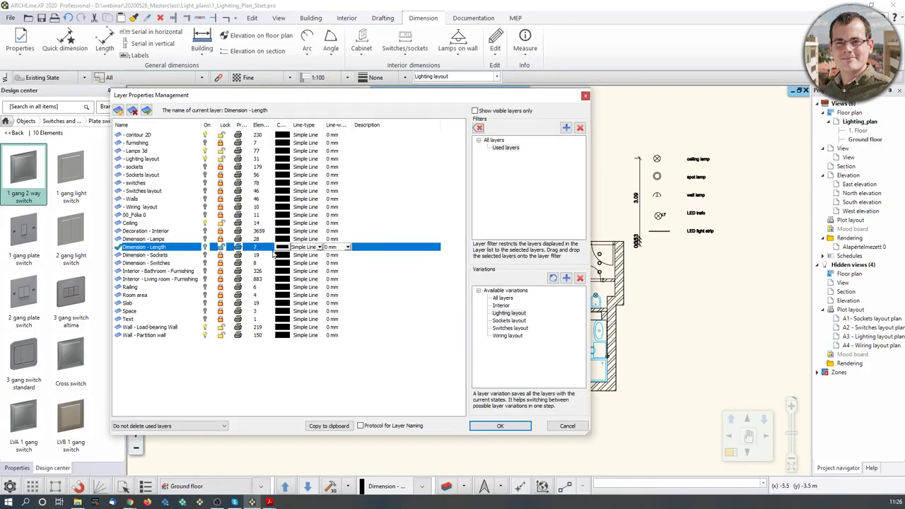
click(206, 241)
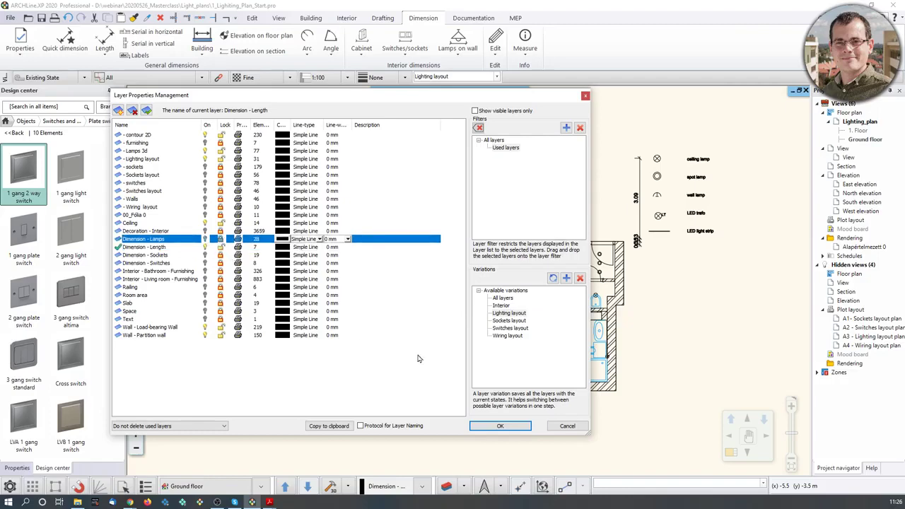
click(500, 425)
Examine the lamp distance dimensions in the bay area and around the dining table
scroll(451, 236, up, 4)
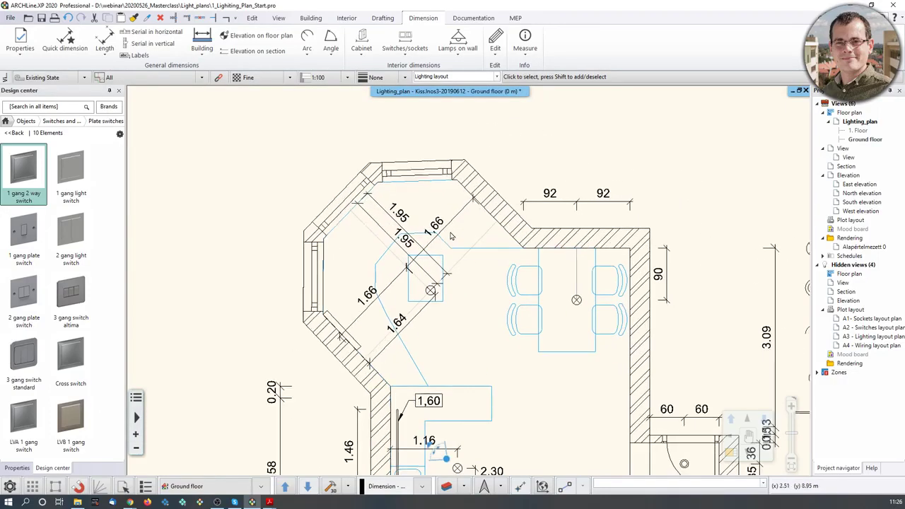
scroll(442, 239, up, 3)
click(483, 321)
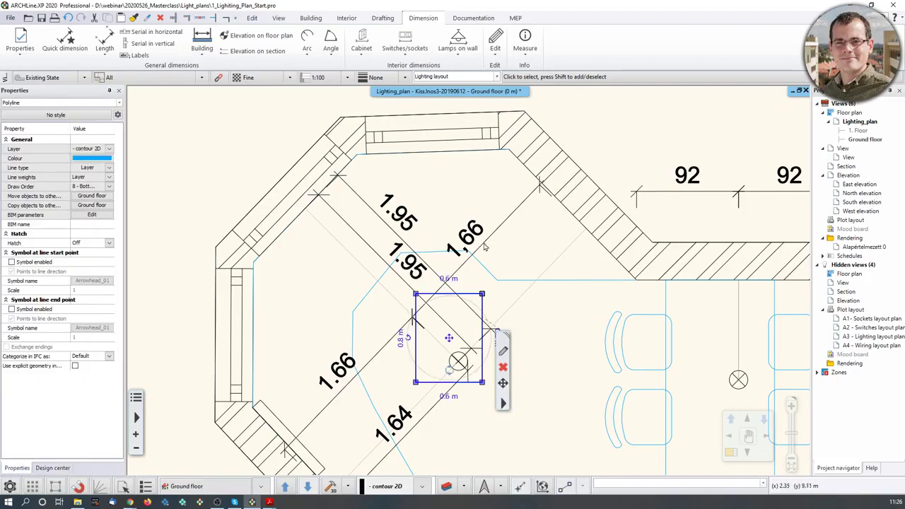
click(499, 224)
click(470, 249)
click(482, 227)
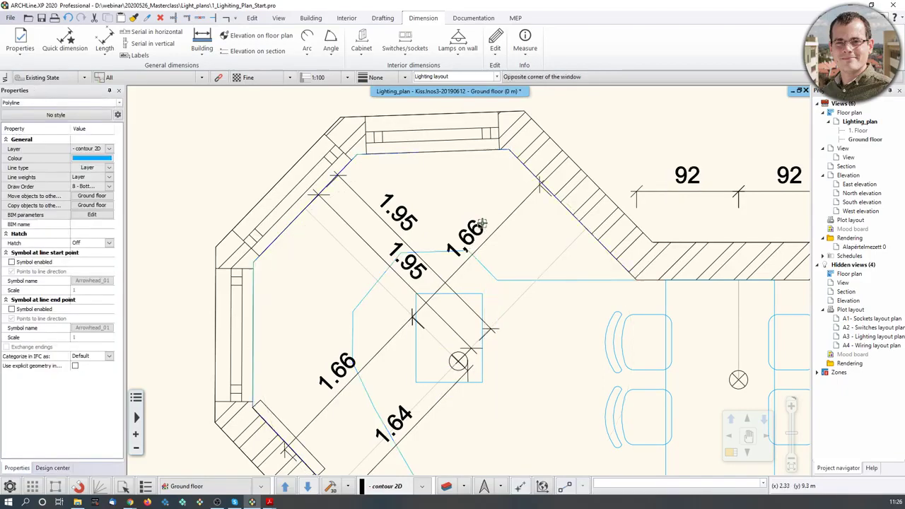
middle_drag(745, 183, 602, 217)
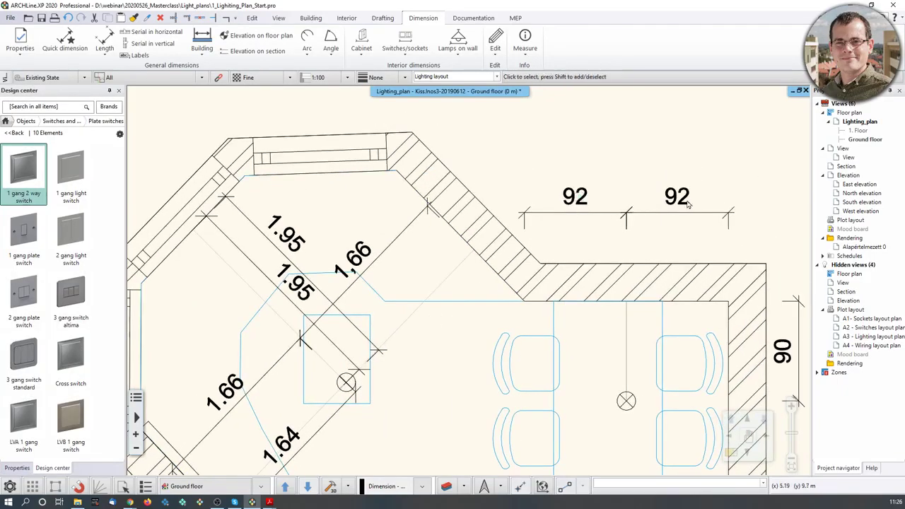
scroll(725, 278, down, 2)
middle_drag(683, 340, 682, 276)
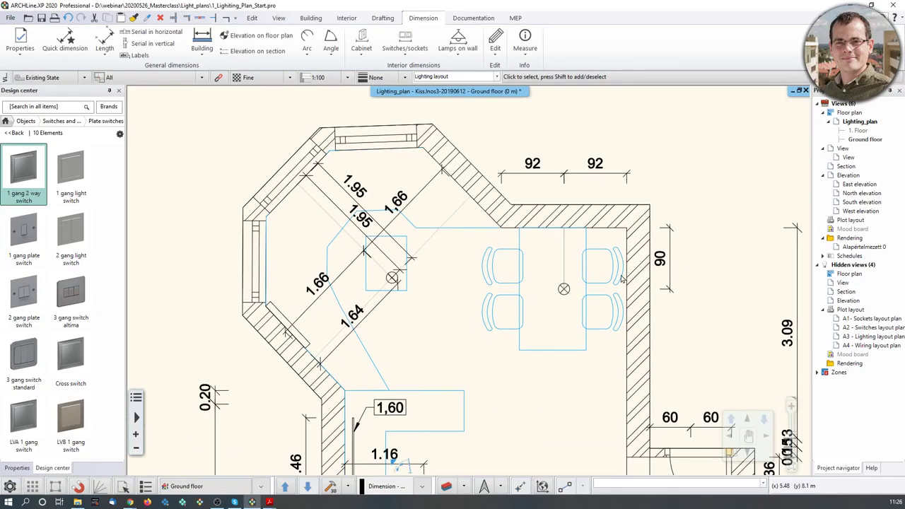
Unlock the Dimension - Lamps layer, test-select the 1,66 dimension in the bay area, and deselect it
click(445, 487)
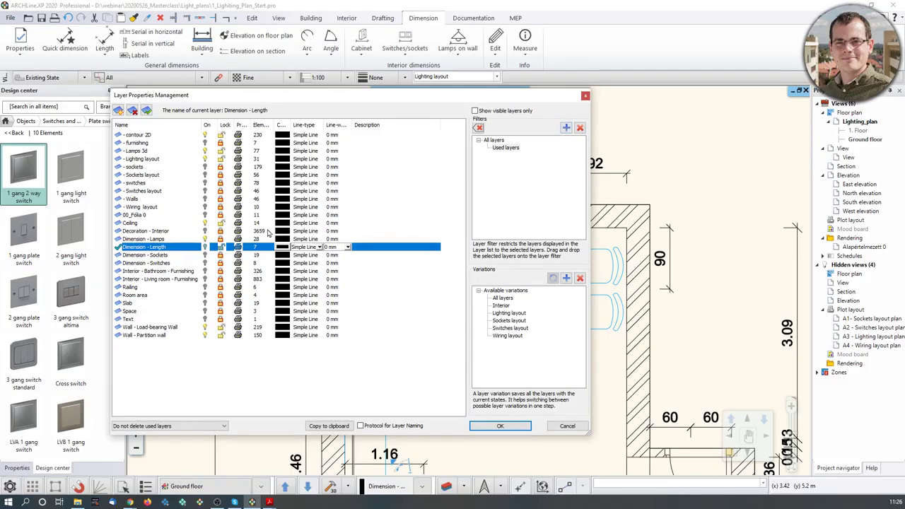
click(224, 239)
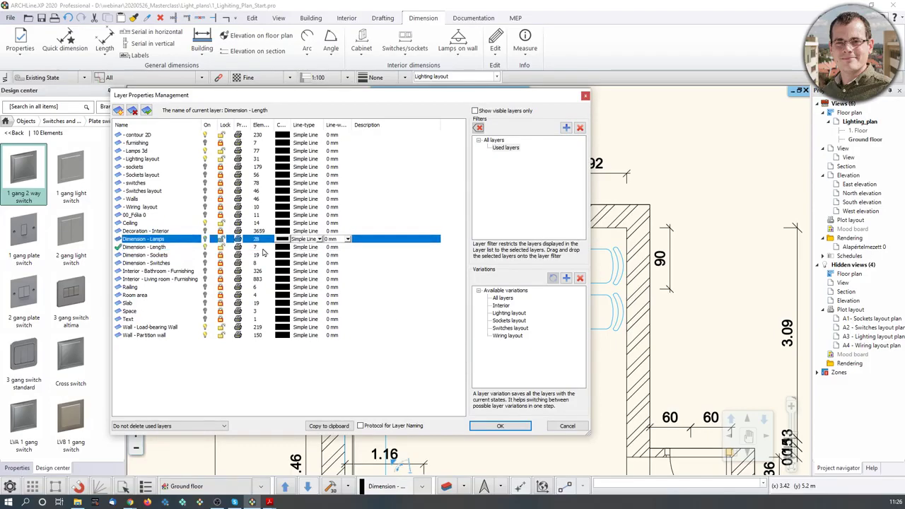
click(509, 426)
click(418, 195)
click(710, 217)
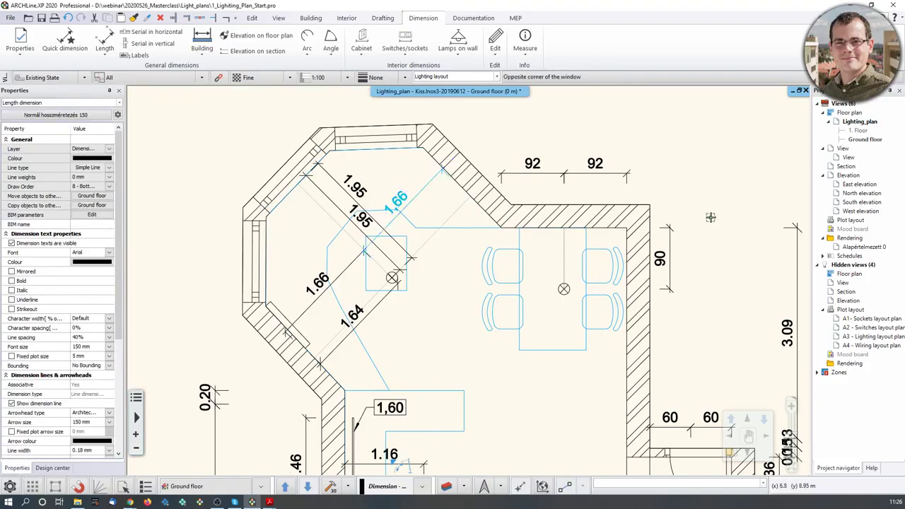
click(710, 218)
Examine the lamp dimensions across the plan and the bathroom's height label, and look at the elevation options for switches and sockets
scroll(710, 218, down, 3)
middle_drag(660, 350, 679, 254)
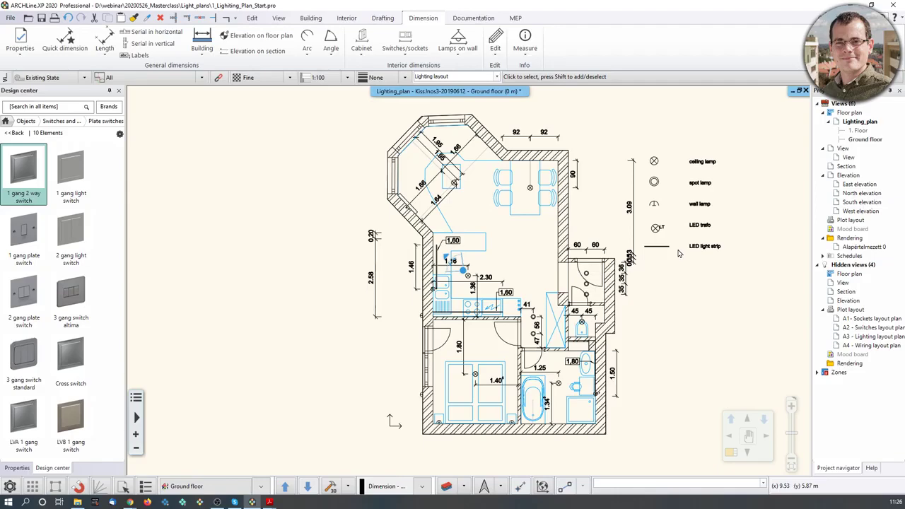
scroll(622, 387, up, 5)
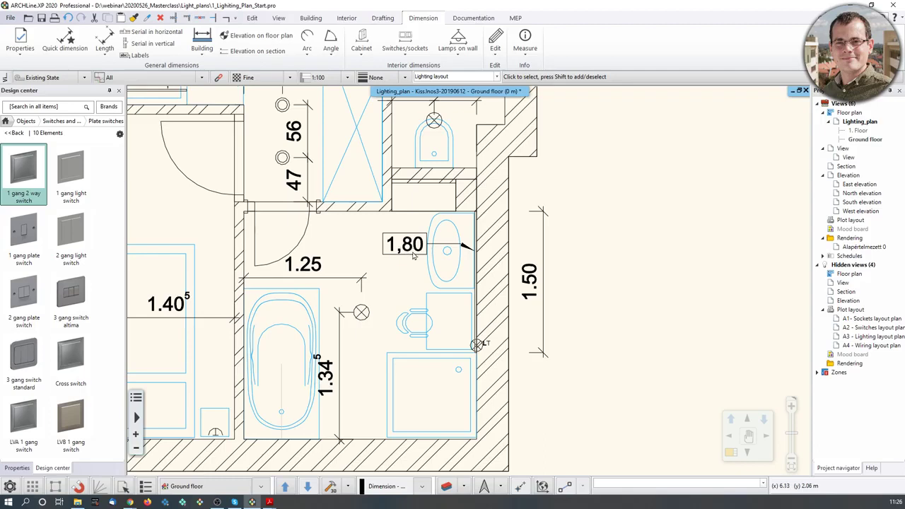
click(404, 50)
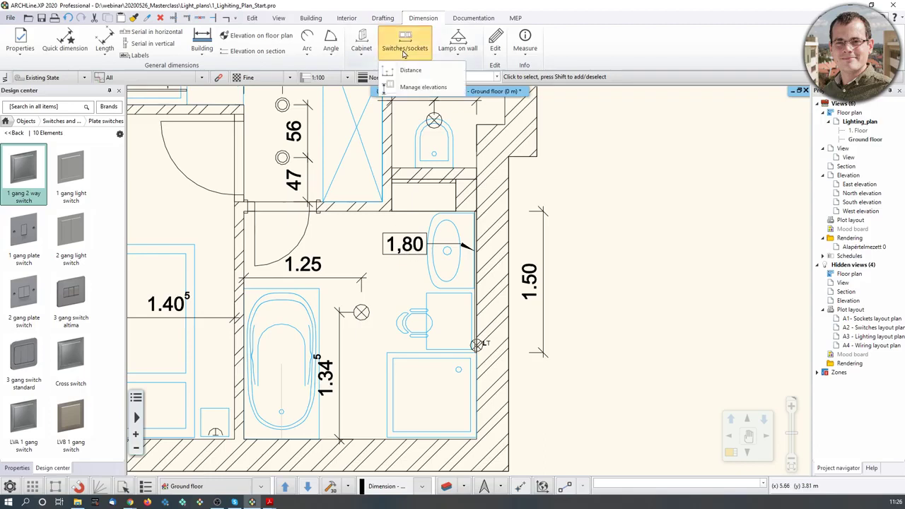
click(417, 88)
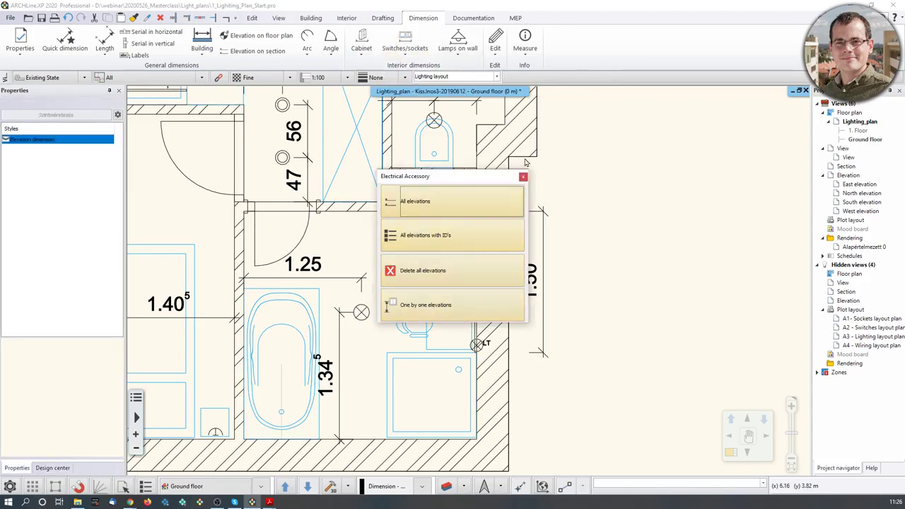
click(523, 178)
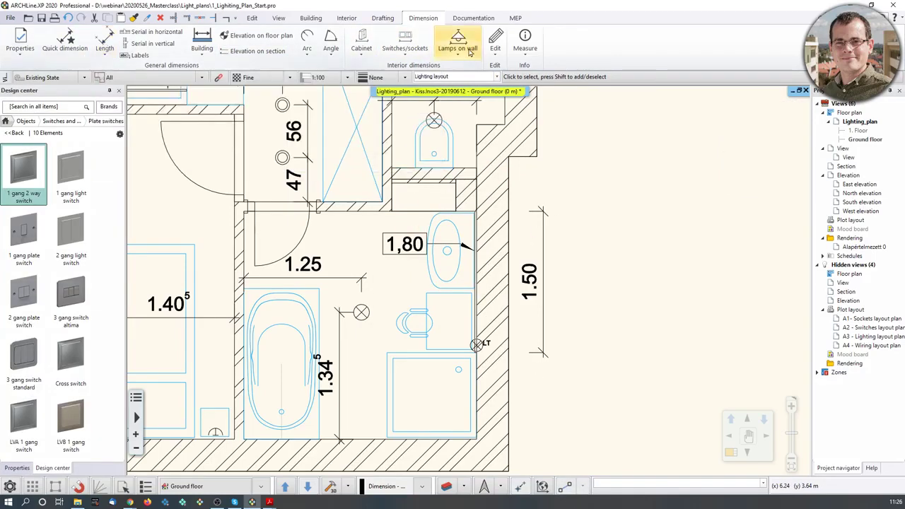
click(405, 59)
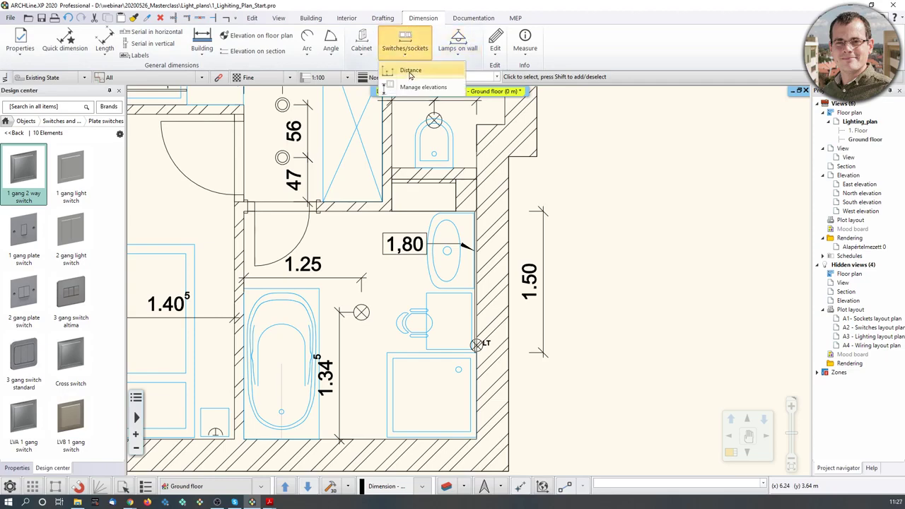
click(660, 258)
View the dimension types whose properties can be set, including Labels
scroll(636, 252, down, 2)
middle_drag(629, 253, 721, 311)
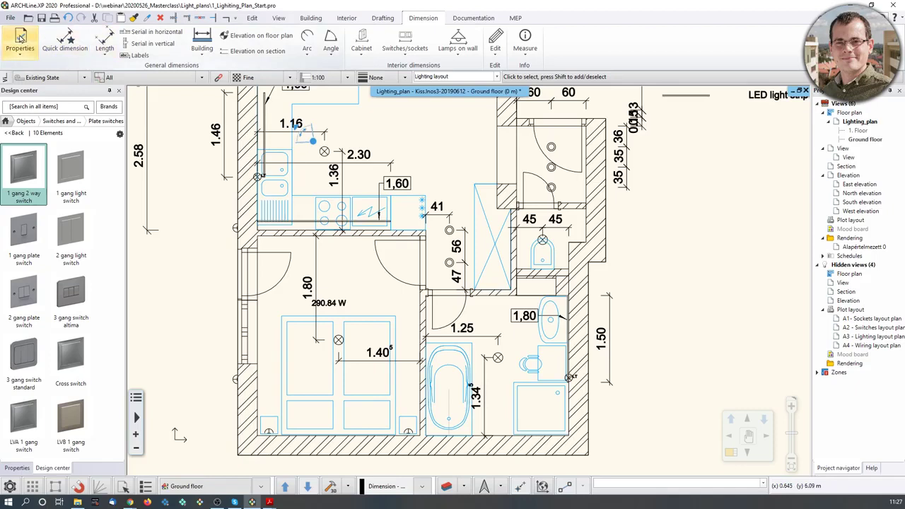
click(19, 39)
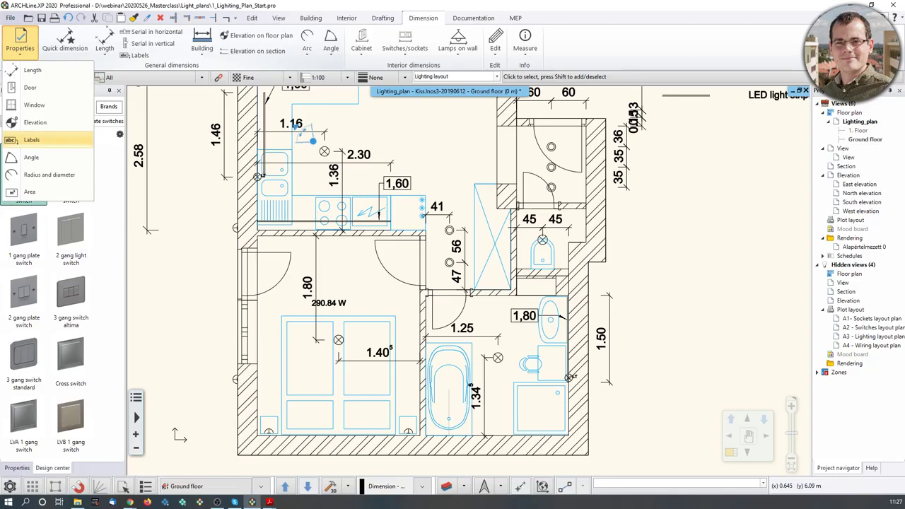
click(78, 502)
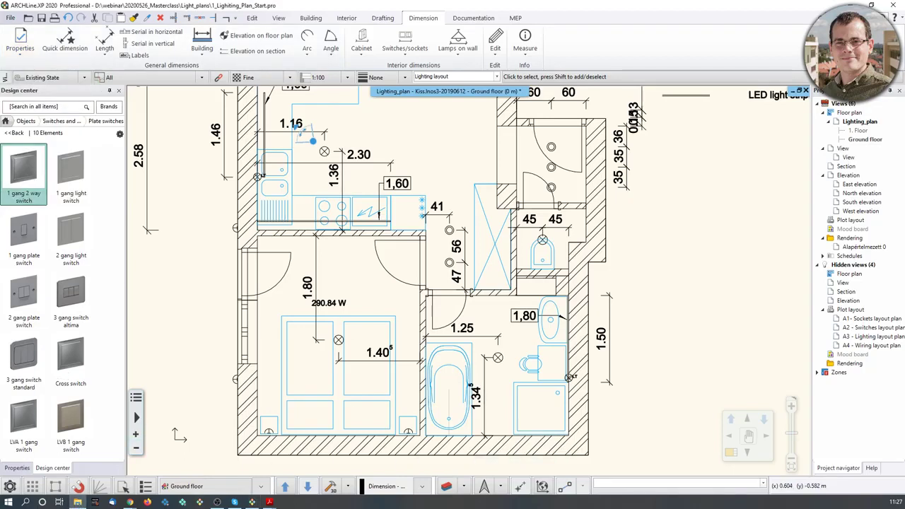
Close the 1_Lighiting_Plan_Start project without saving it
middle_drag(398, 178, 399, 231)
scroll(399, 231, down, 4)
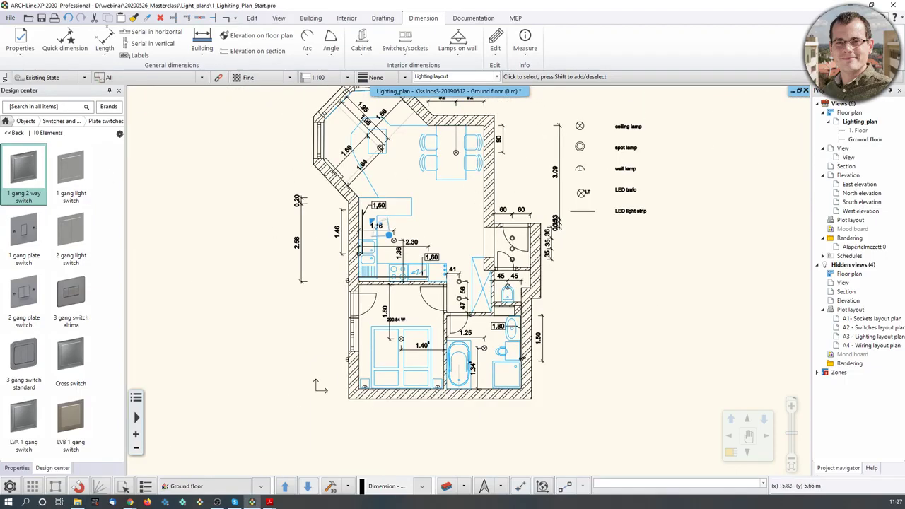
drag(452, 198, 457, 204)
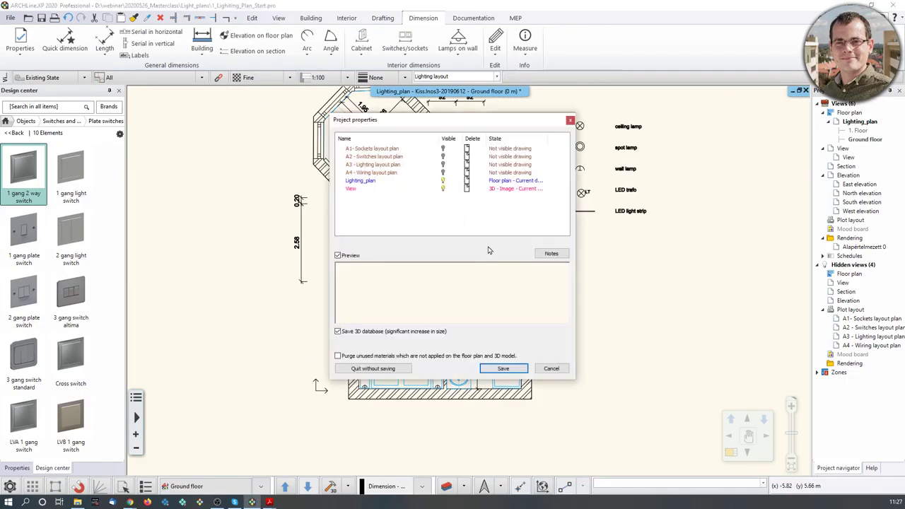
click(378, 368)
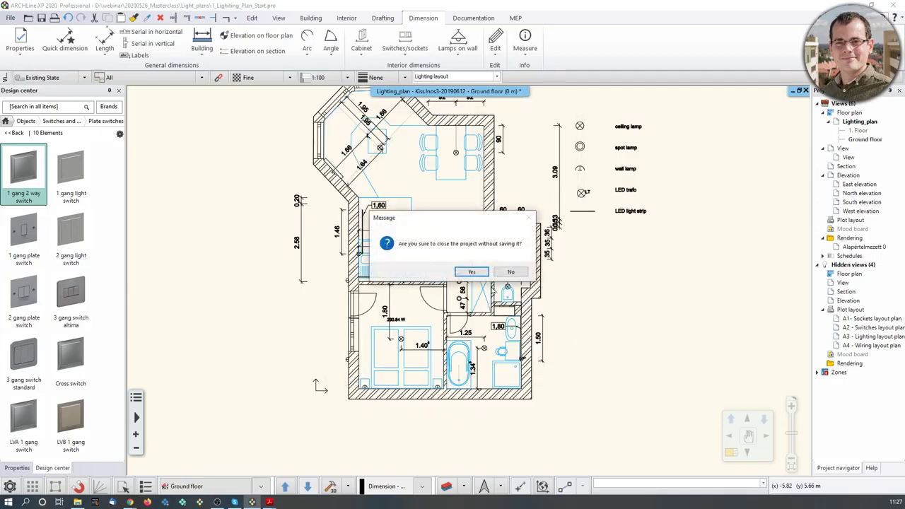
click(472, 272)
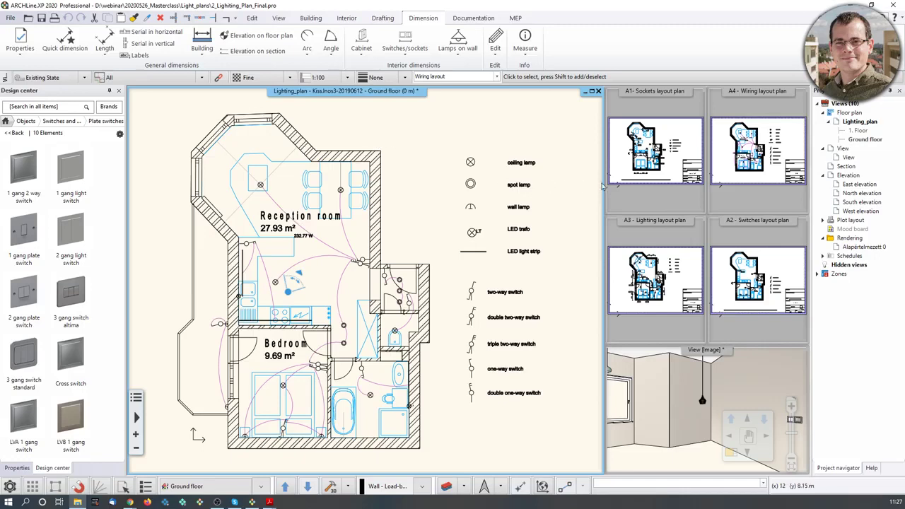
Examine the finished plot layouts for sockets, switches, lighting and wiring, and list them among the project's views
click(654, 110)
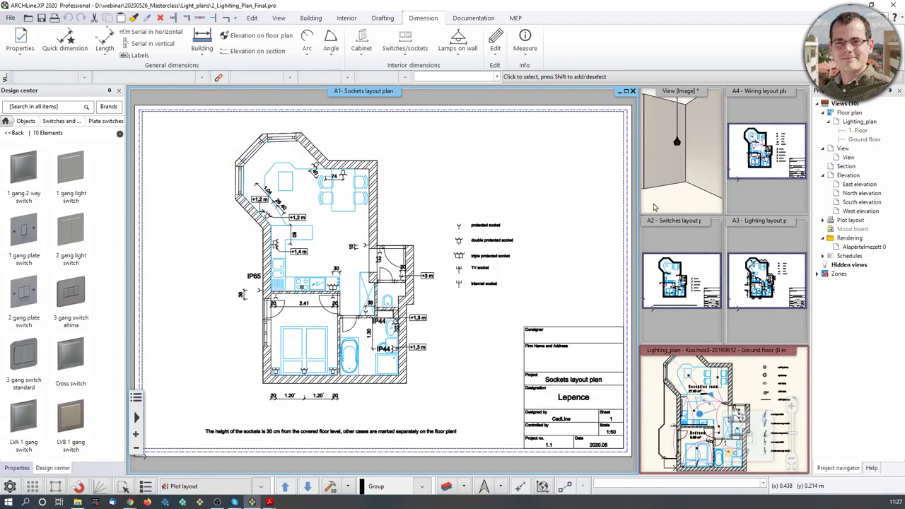
click(774, 197)
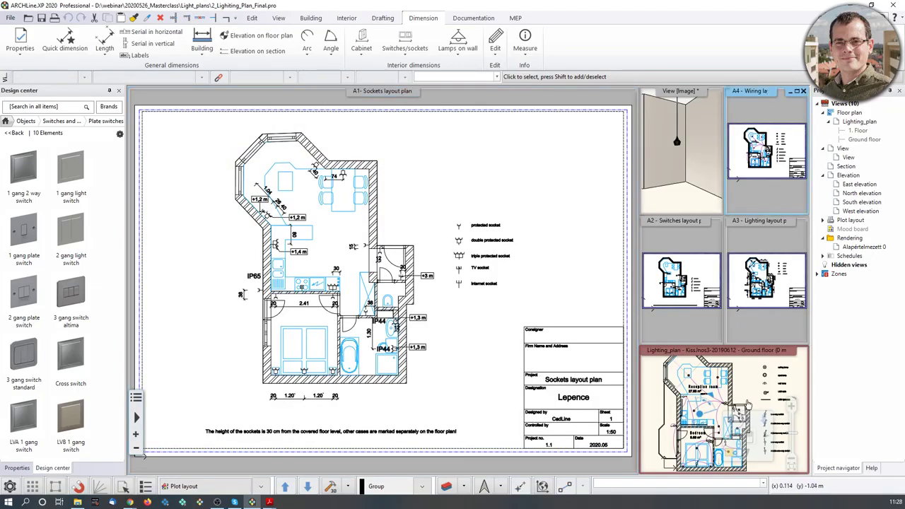
click(694, 238)
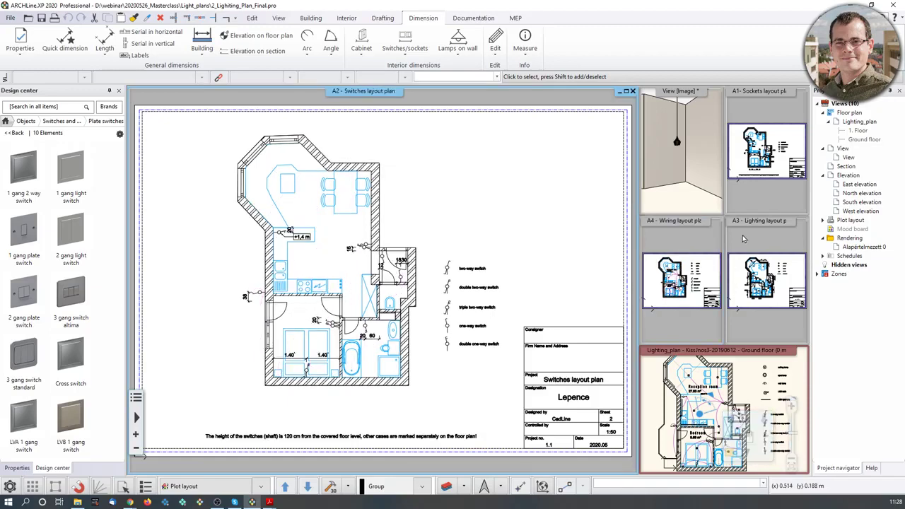
mouse_move(731, 453)
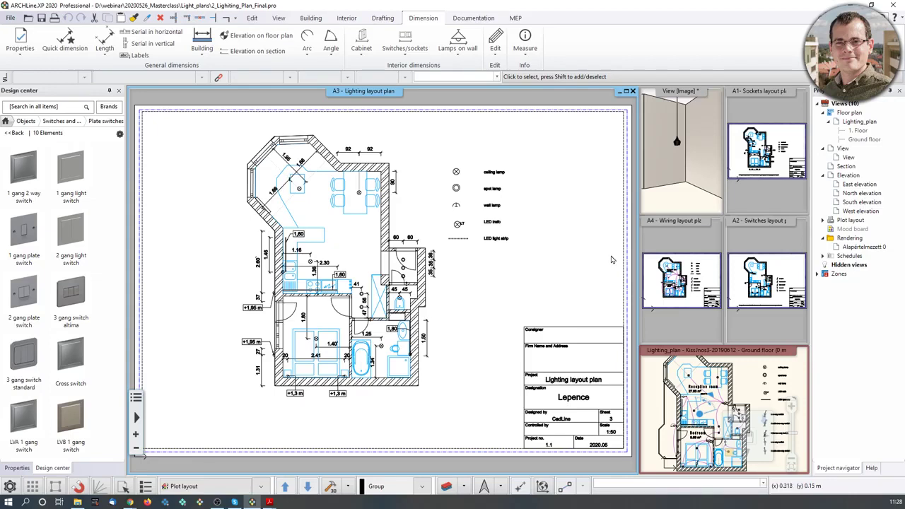
click(822, 220)
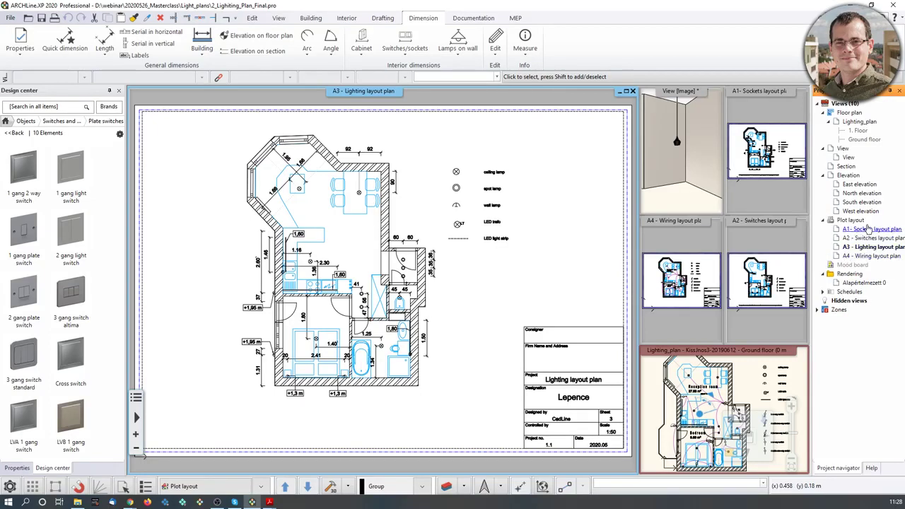
click(873, 256)
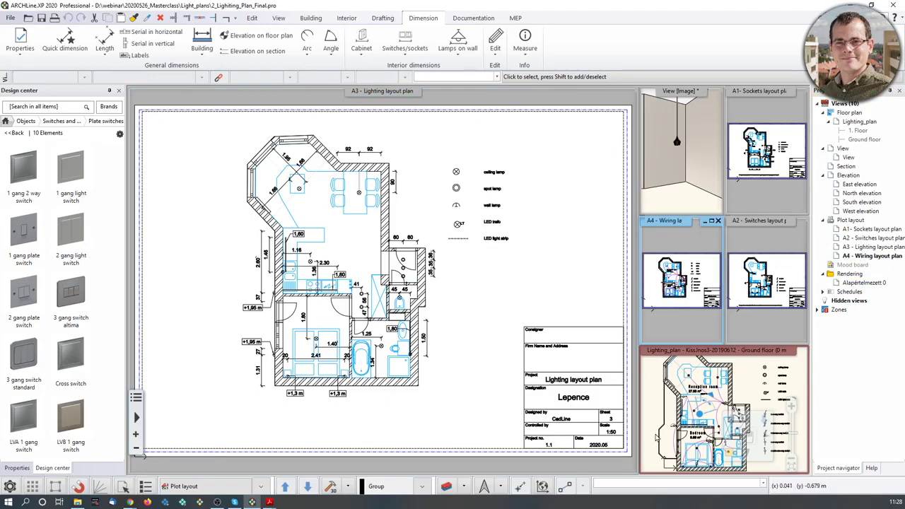
Bring the ground floor plan into the main view and switch its layer variation to Interior
click(741, 374)
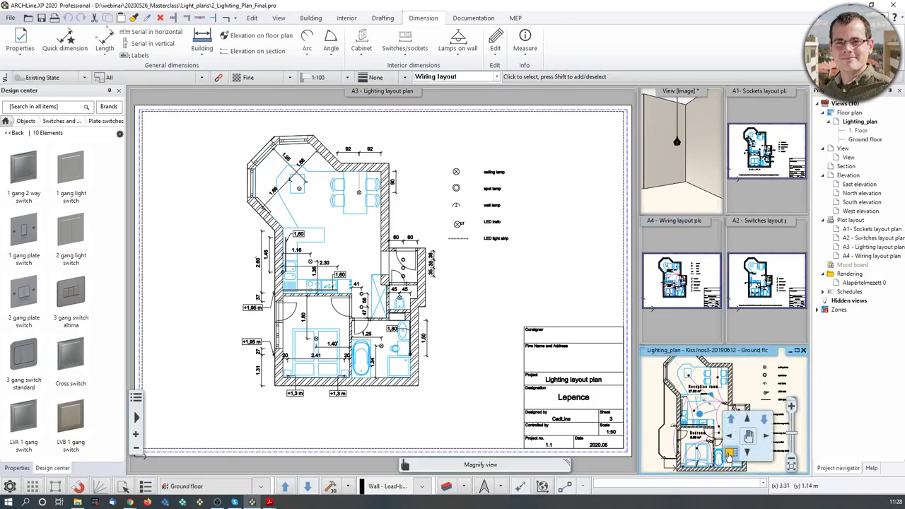
click(796, 350)
click(490, 76)
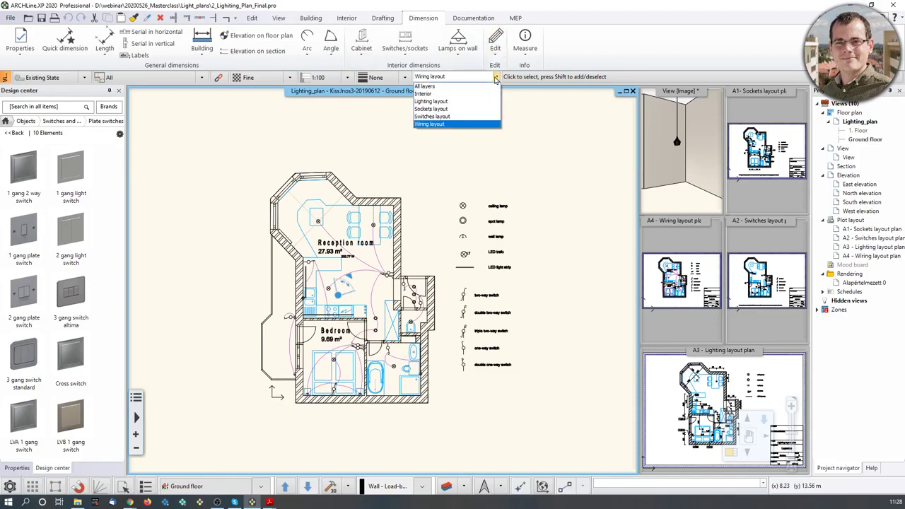
click(451, 93)
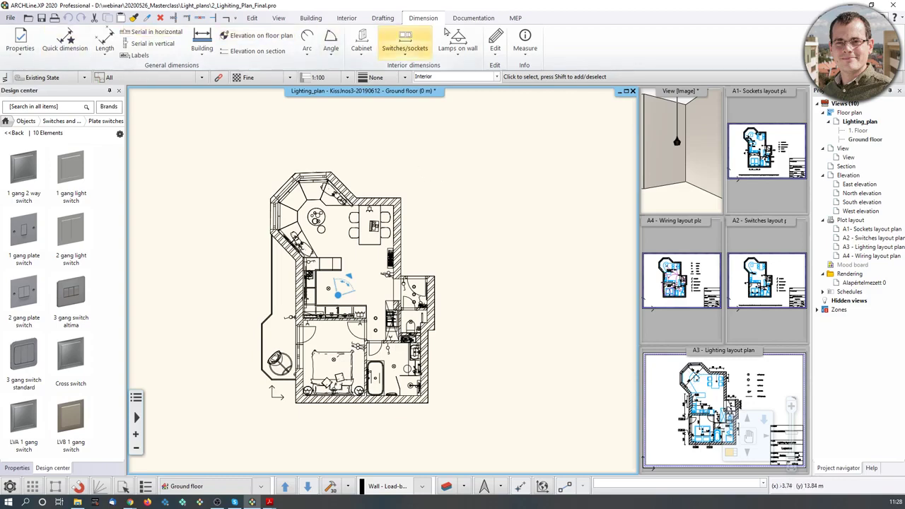
Prepare a landscape ISO A3 plot layout with the English1_vertical plot stamp and accept the stamp's parameter values
click(461, 21)
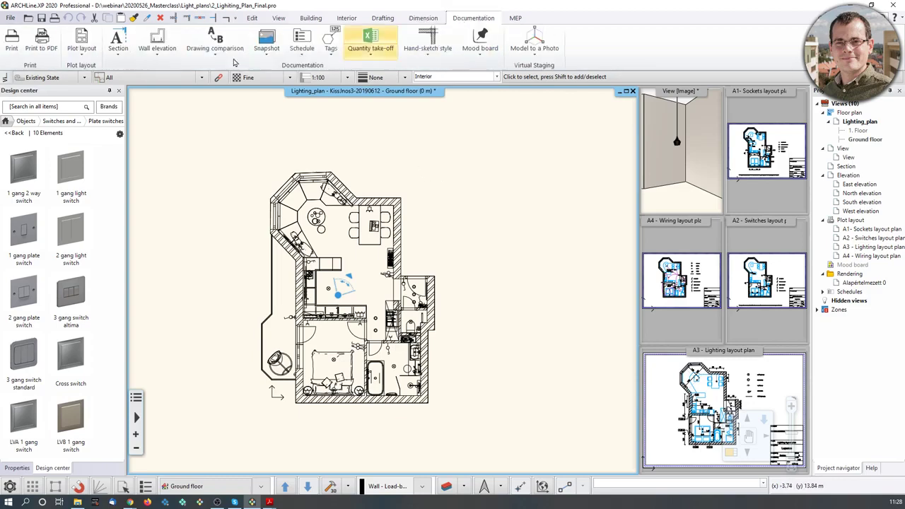
click(84, 48)
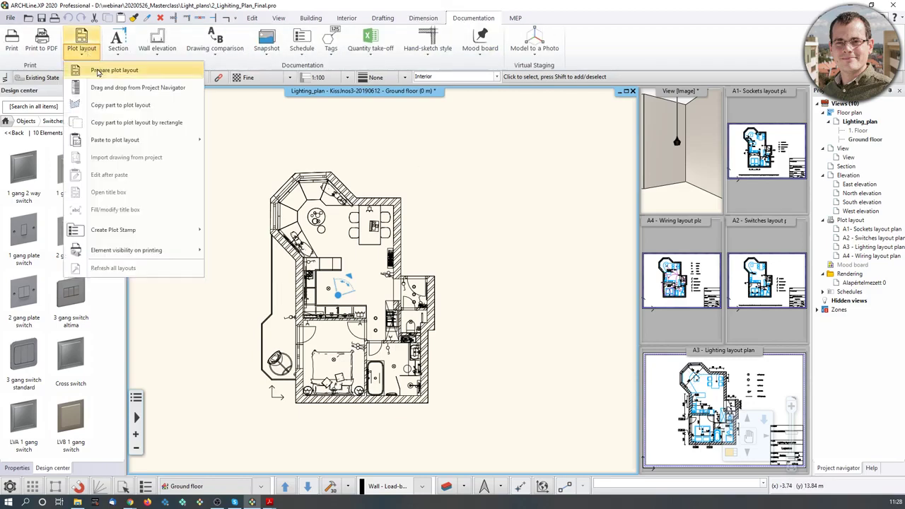
click(103, 70)
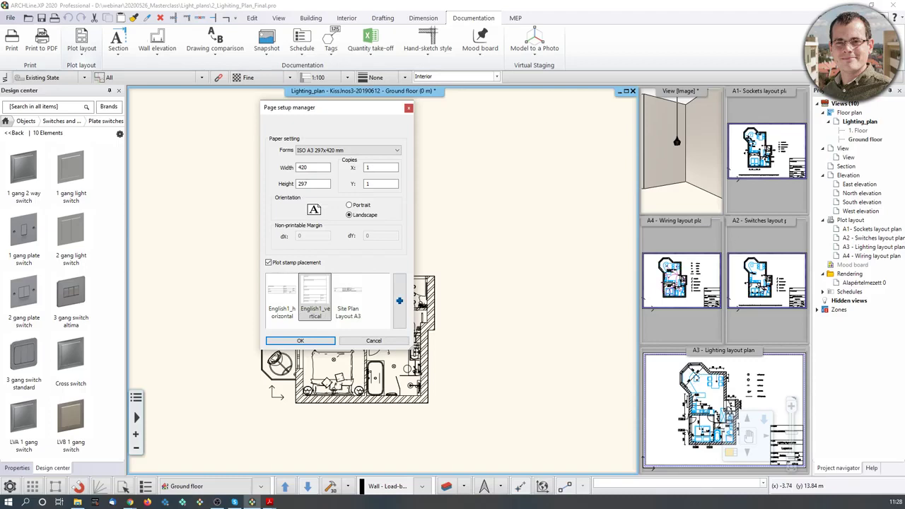
click(302, 342)
click(547, 301)
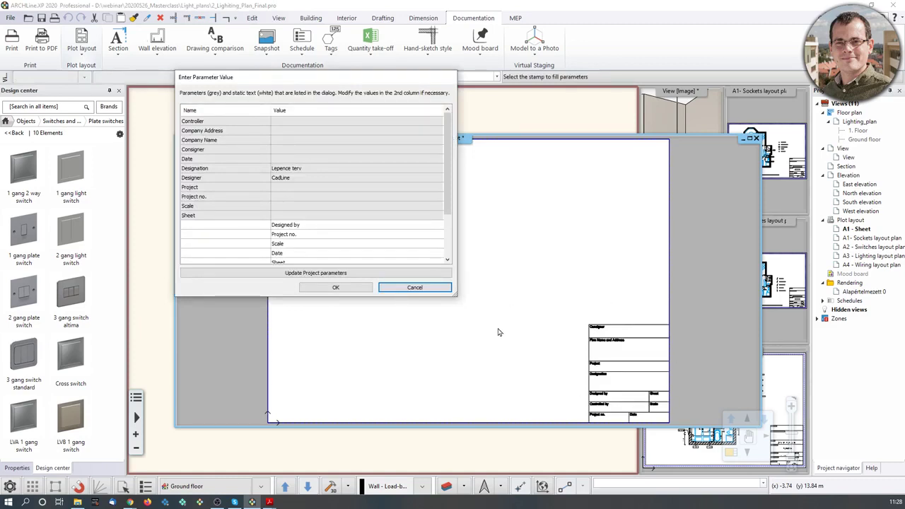
click(344, 289)
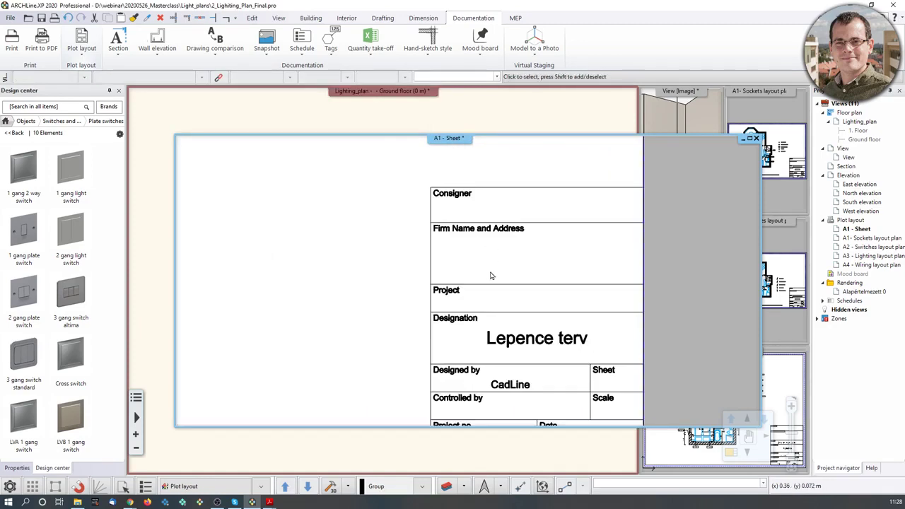
Fill in the plot stamp's Project field with "Furnishing Plan"
click(460, 300)
drag(566, 300, 555, 289)
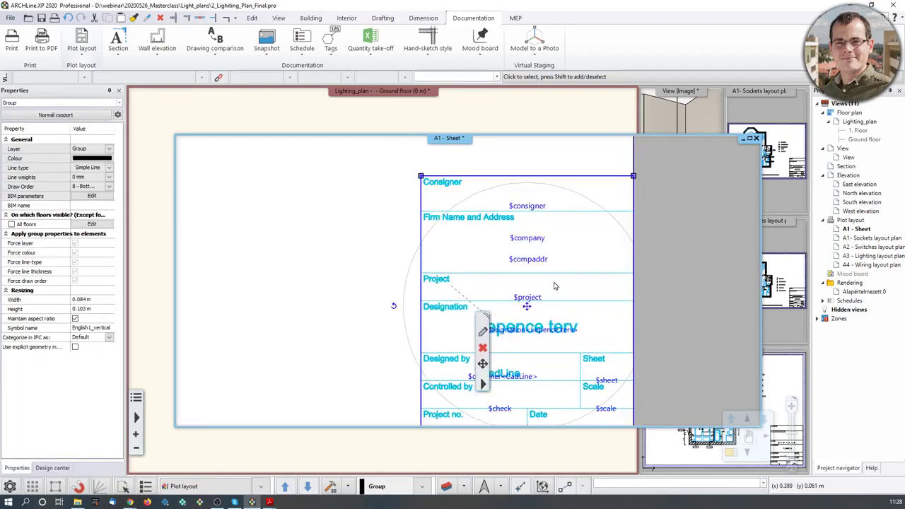
click(529, 299)
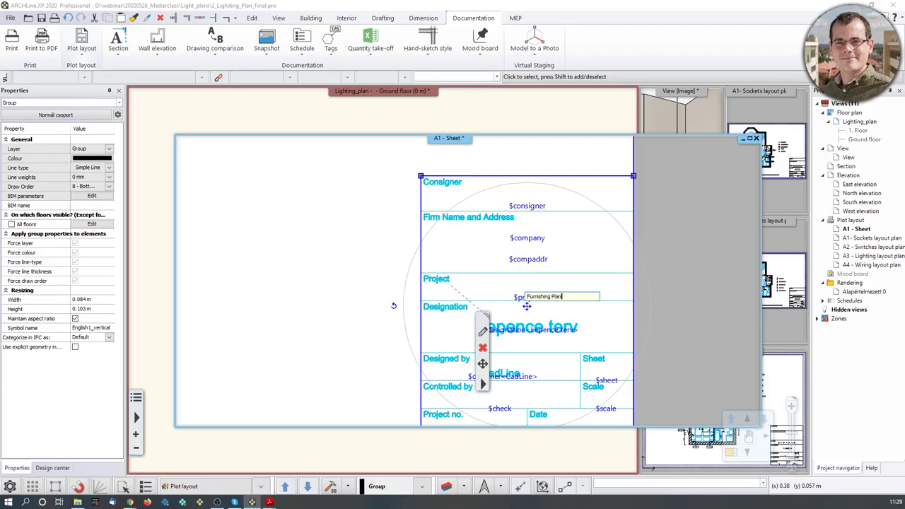
scroll(468, 280, down, 3)
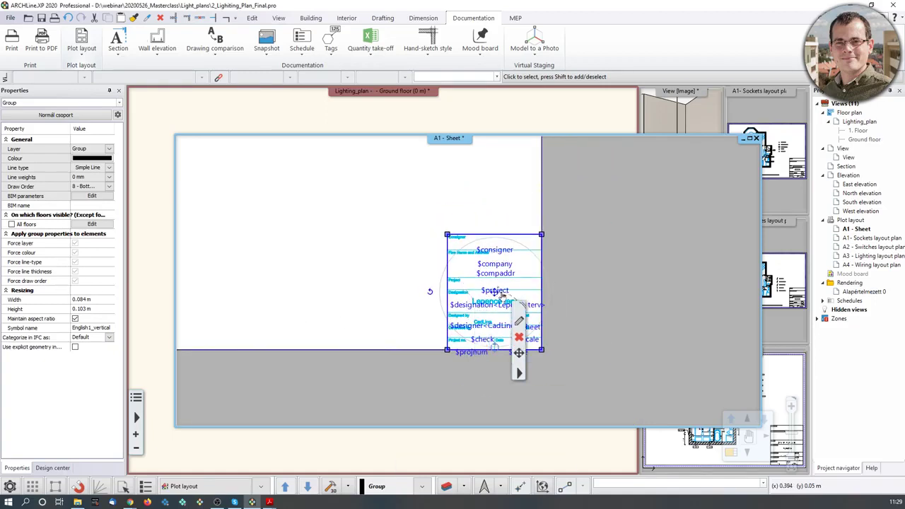
double_click(530, 305)
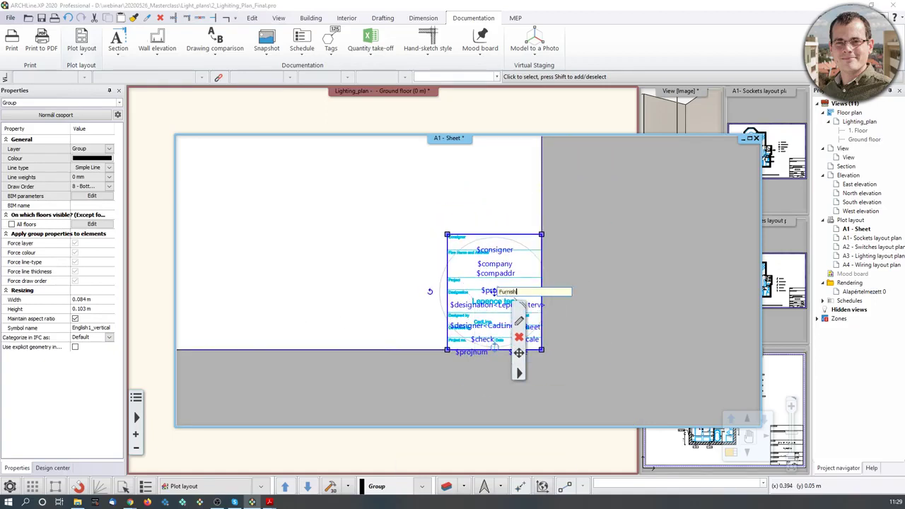
key(Return)
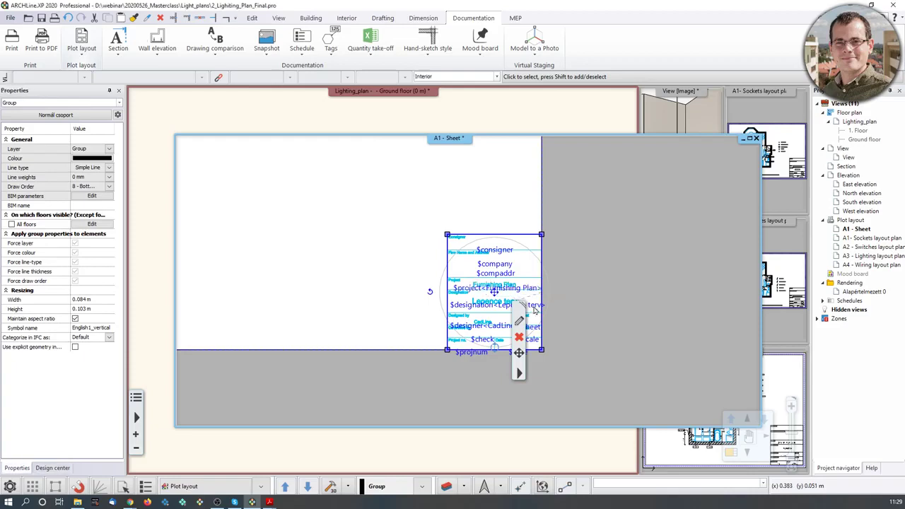
click(386, 277)
Place the Ground floor plan on the A1 sheet at 1:50 scale, beside the plot stamp
scroll(486, 305, up, 3)
scroll(422, 274, down, 5)
middle_drag(418, 280, 534, 384)
scroll(533, 386, down, 2)
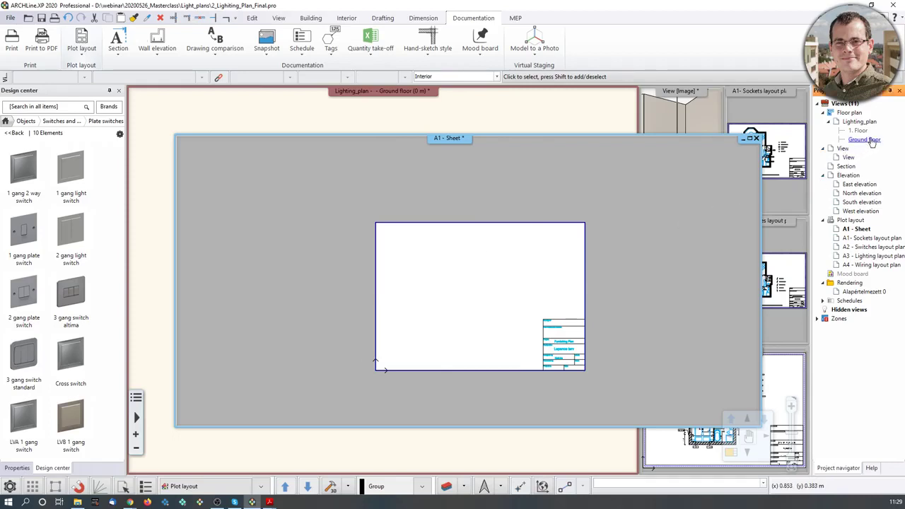
drag(872, 140, 435, 304)
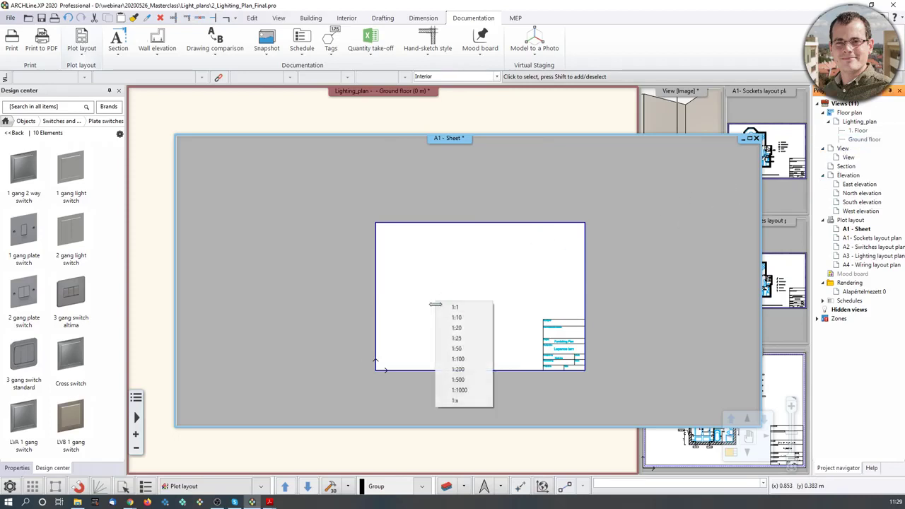
click(463, 348)
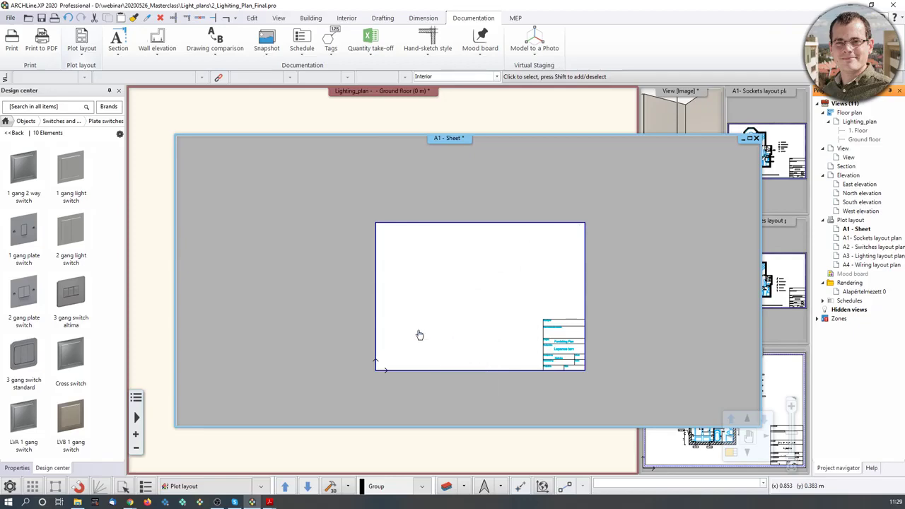
click(407, 344)
scroll(469, 310, up, 2)
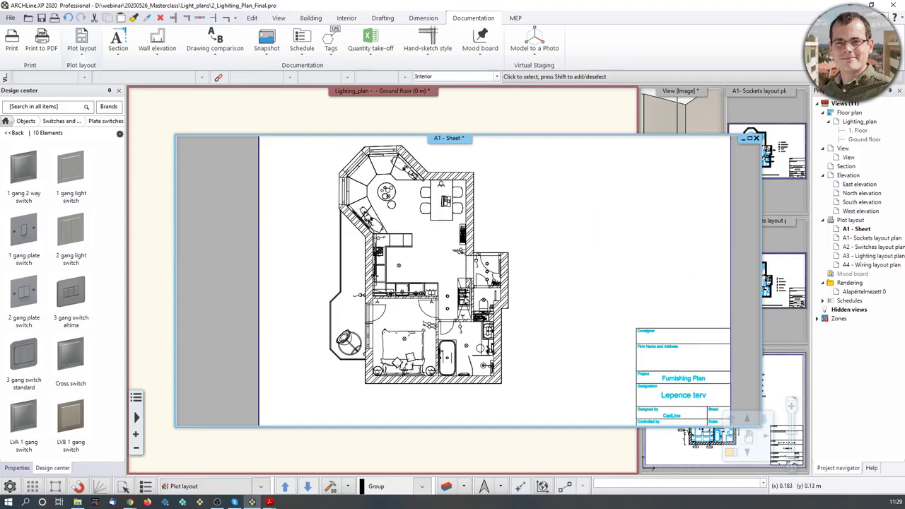
Apply the Wiring layout layer variation to the floor plan placed on the sheet
click(472, 253)
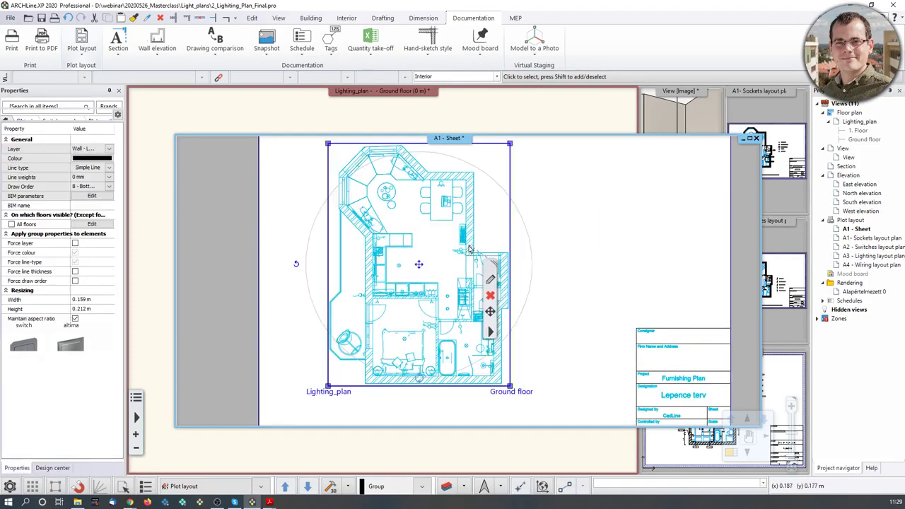
click(493, 283)
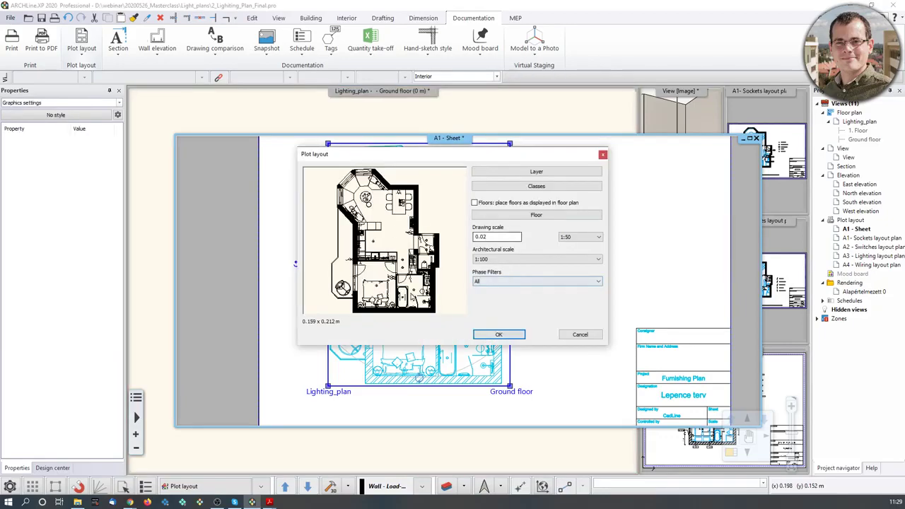
drag(514, 154, 674, 104)
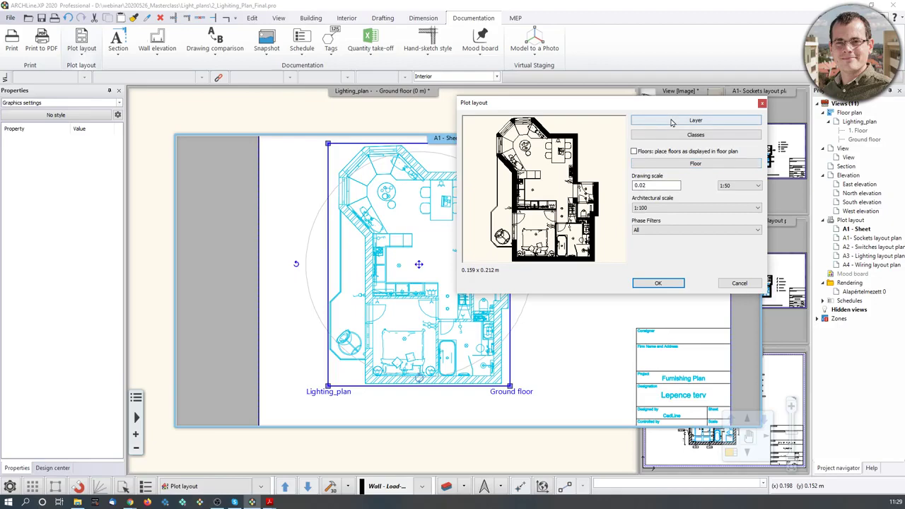
click(671, 121)
drag(444, 96, 398, 48)
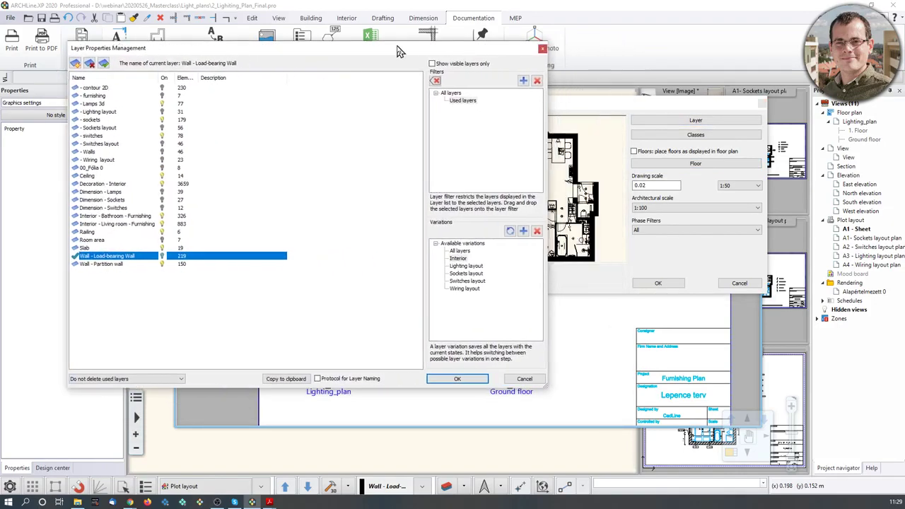
click(466, 289)
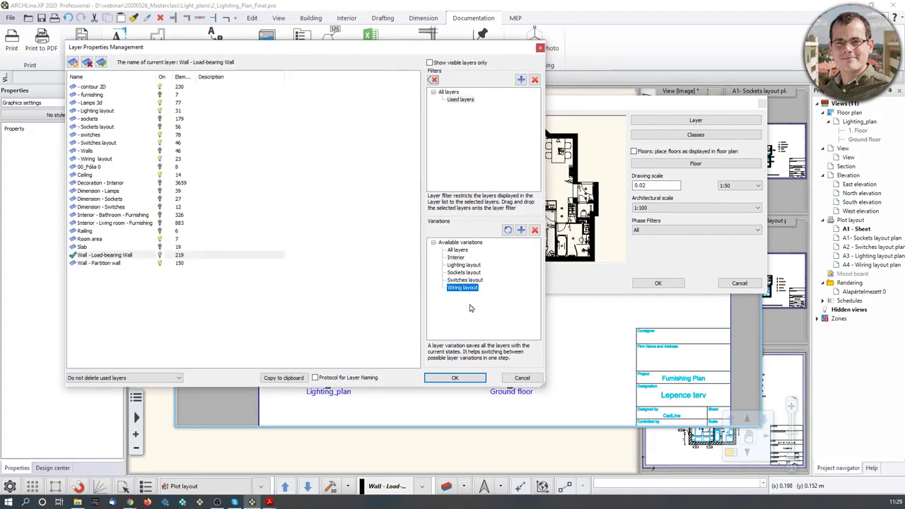
click(455, 377)
click(658, 282)
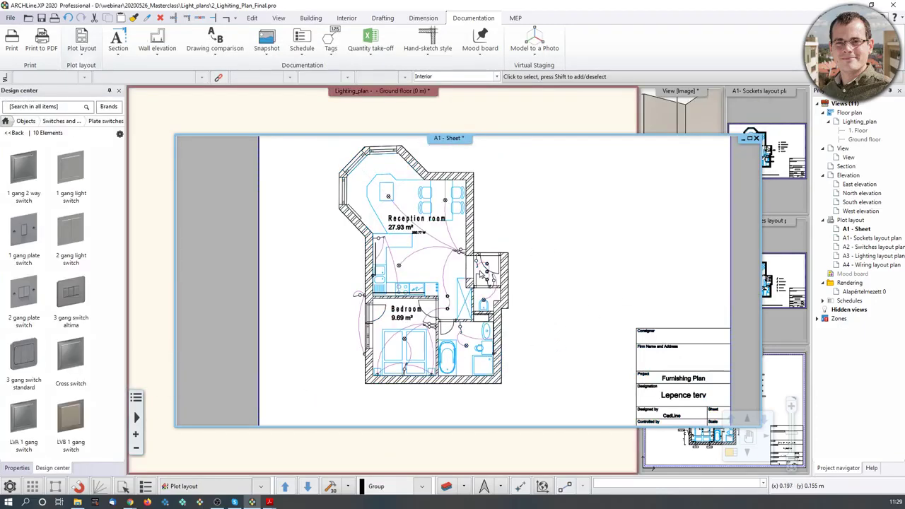
scroll(445, 257, up, 2)
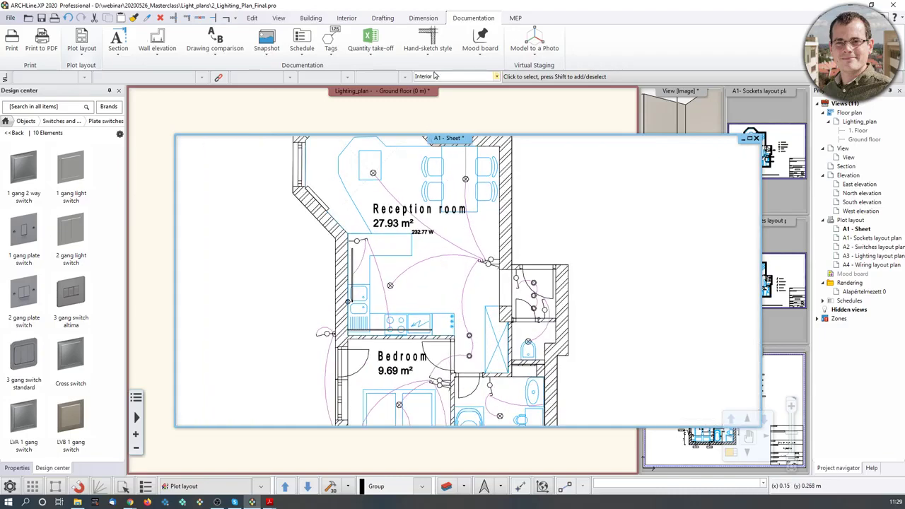
click(497, 77)
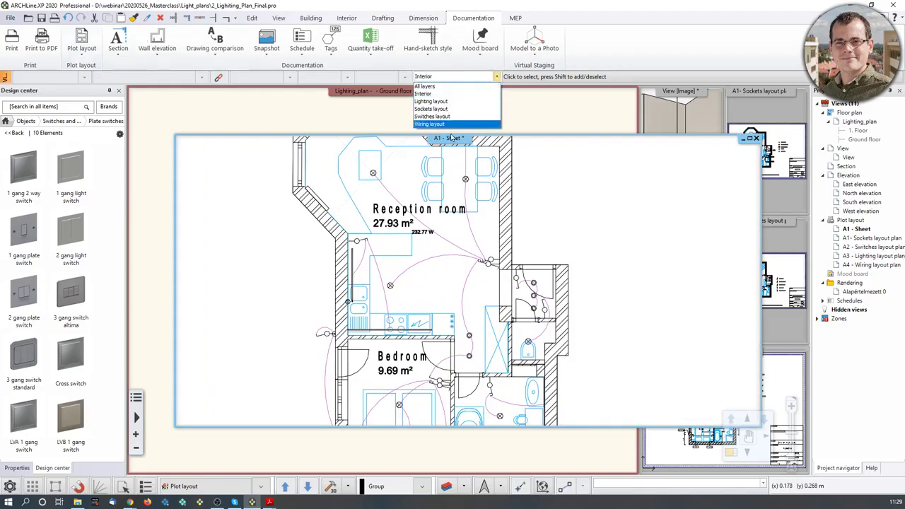
click(673, 286)
scroll(585, 295, down, 1)
scroll(495, 301, down, 1)
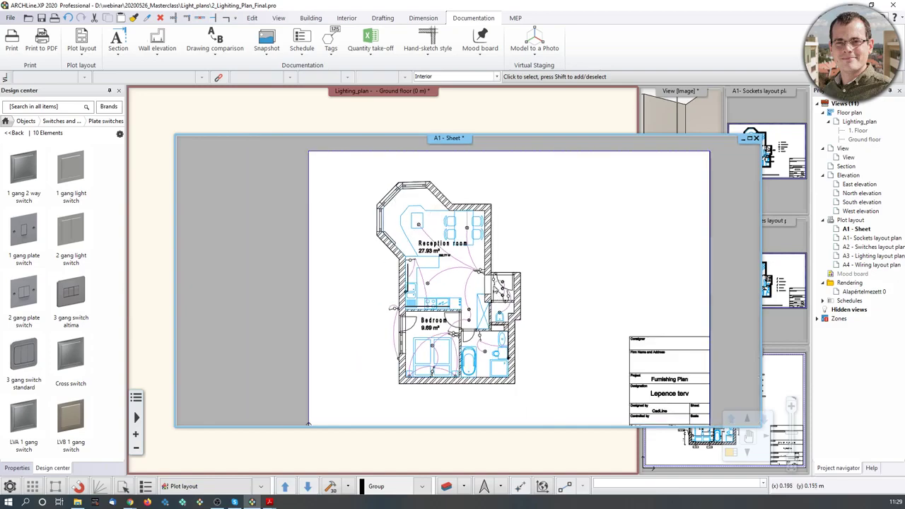
Apply the Interior layer variation to the floor plan placed on the A1 sheet
click(483, 269)
click(507, 303)
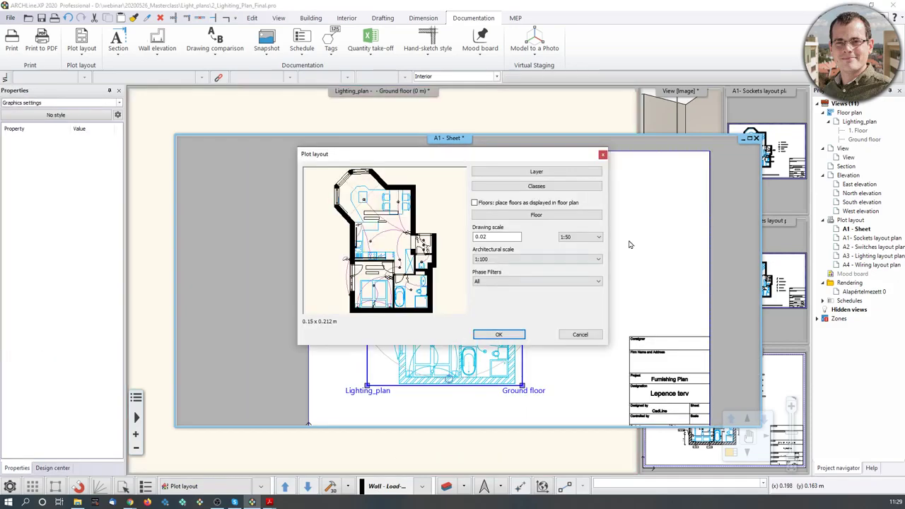
click(537, 171)
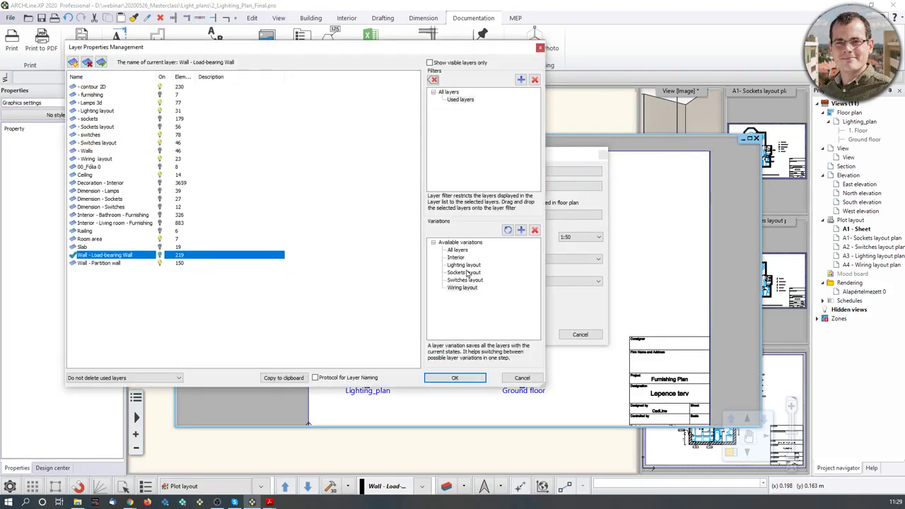
click(464, 265)
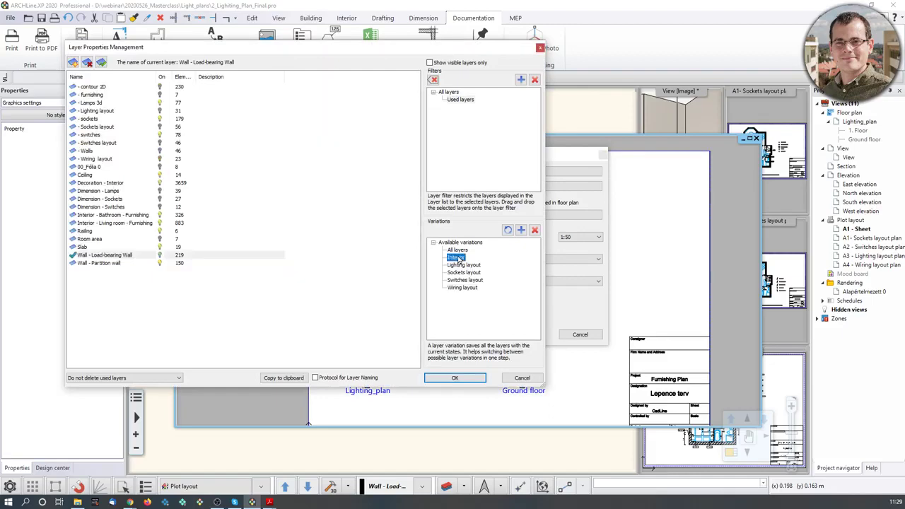
click(454, 378)
click(515, 338)
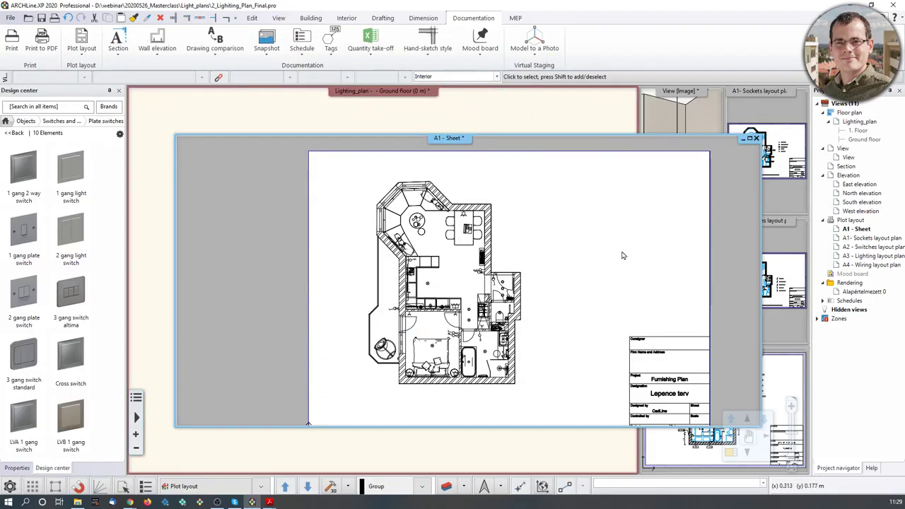
Rename the sheet as "A5 - Furnishing" and make the ground floor plan the main view again
right_click(447, 142)
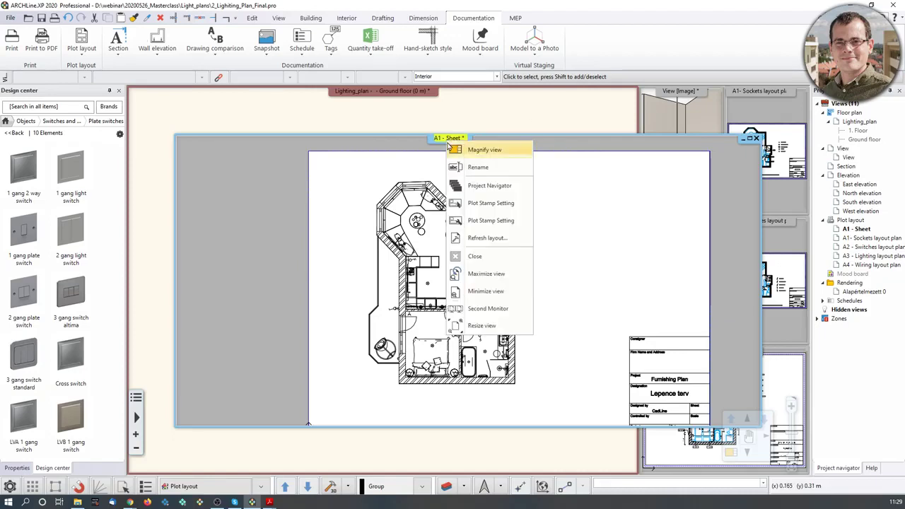
click(491, 168)
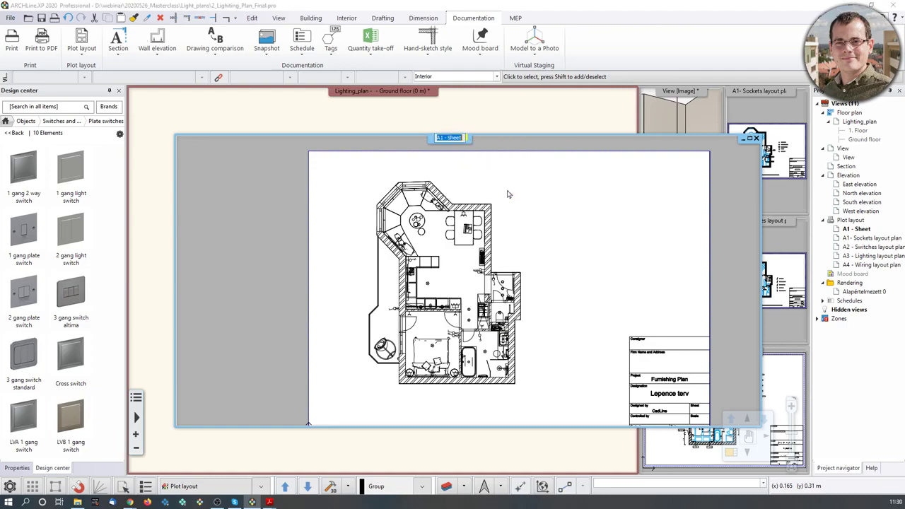
text(A)
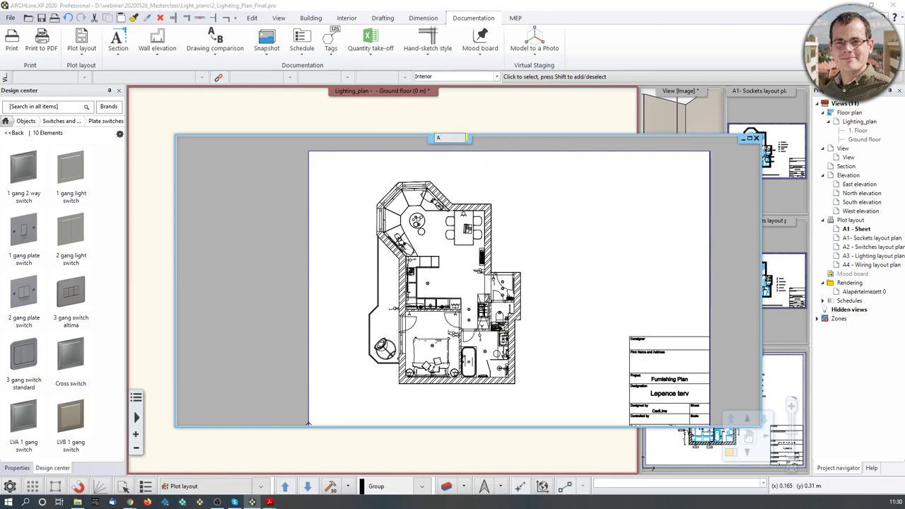
text(0)
text( - Furnishing)
key(Return)
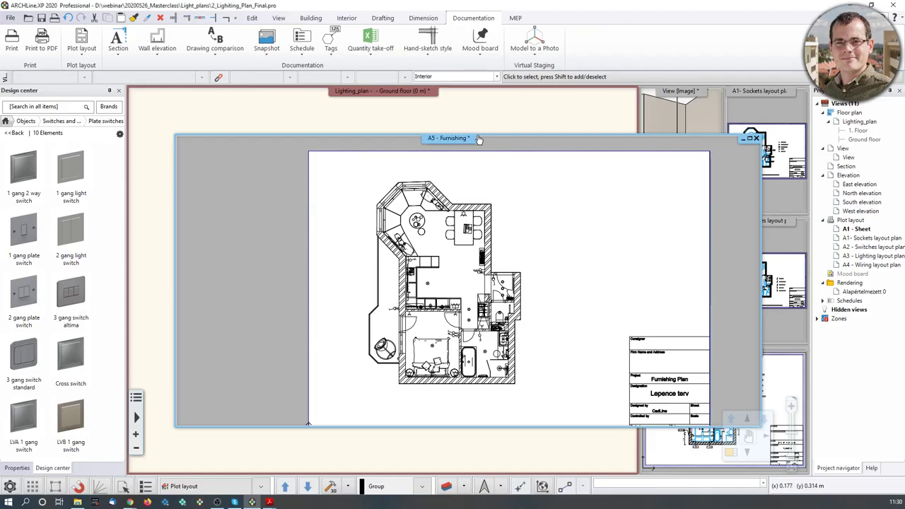
click(528, 115)
click(730, 453)
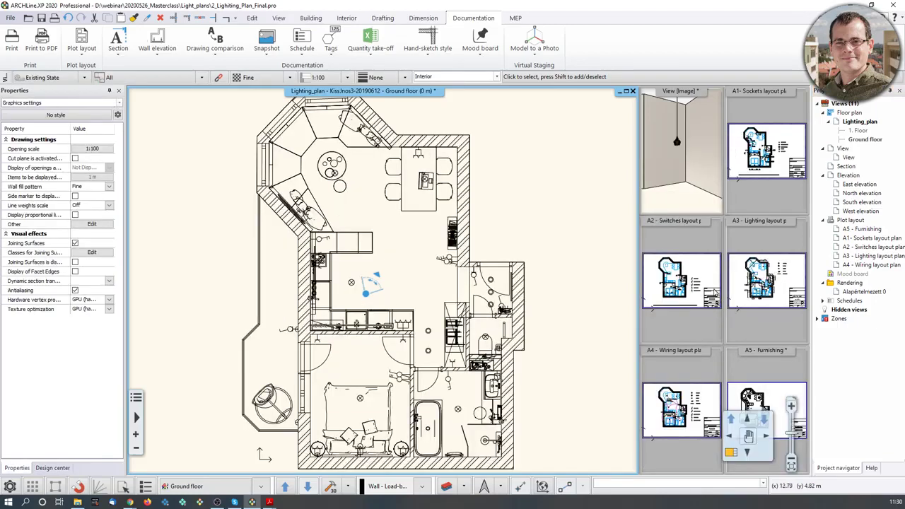
Open the print queue and add the A5 - Furnishing plot layout to it
click(12, 19)
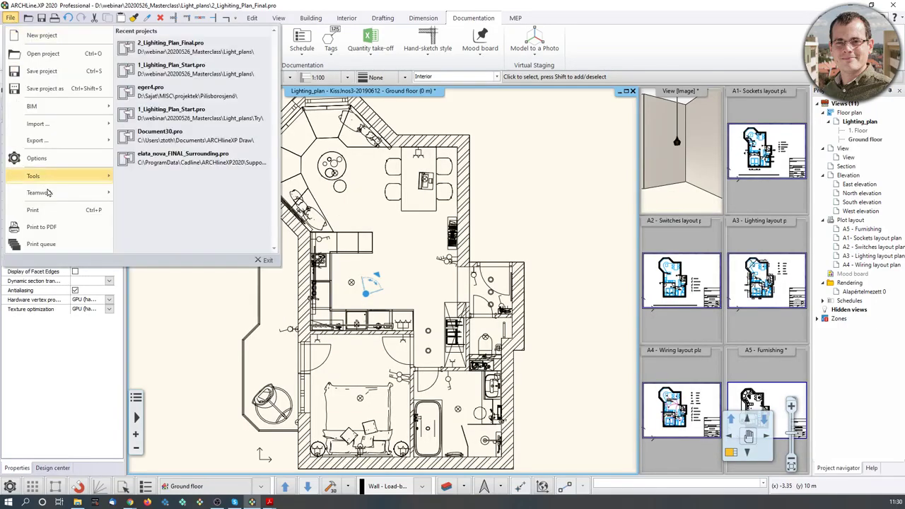
click(65, 249)
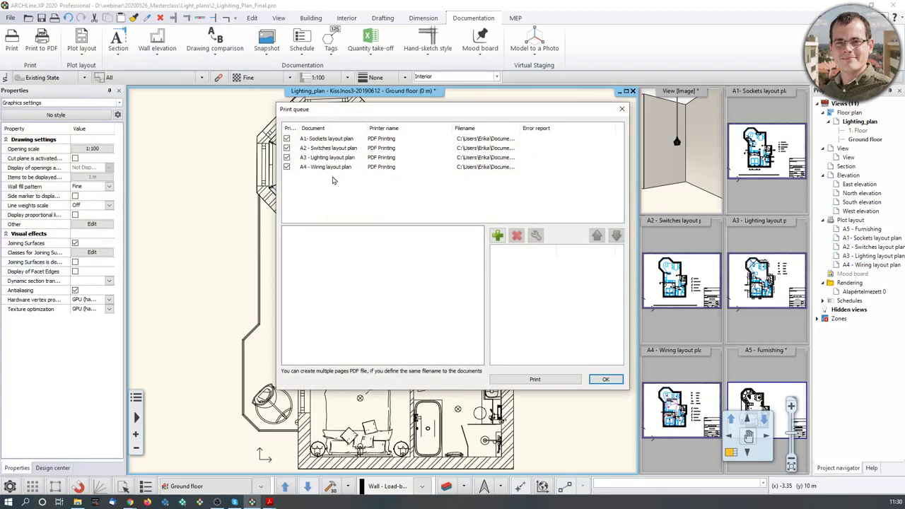
drag(465, 117, 364, 110)
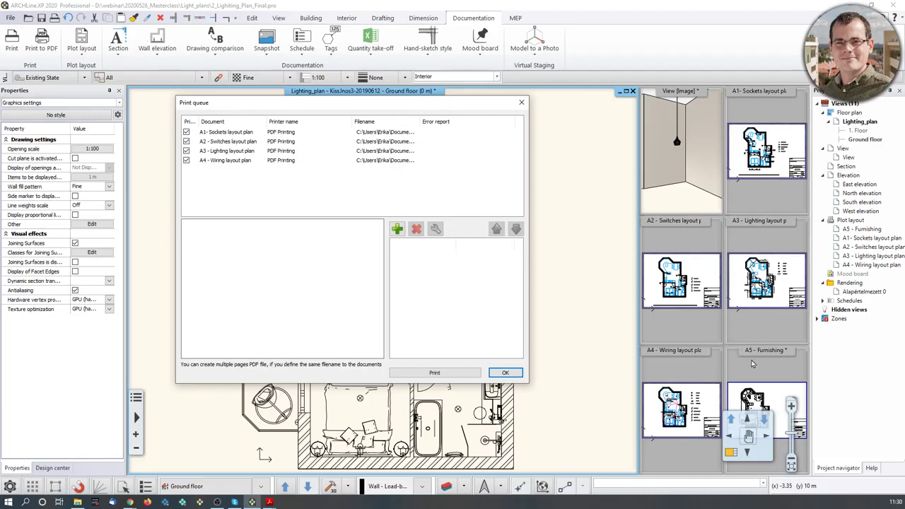
click(397, 228)
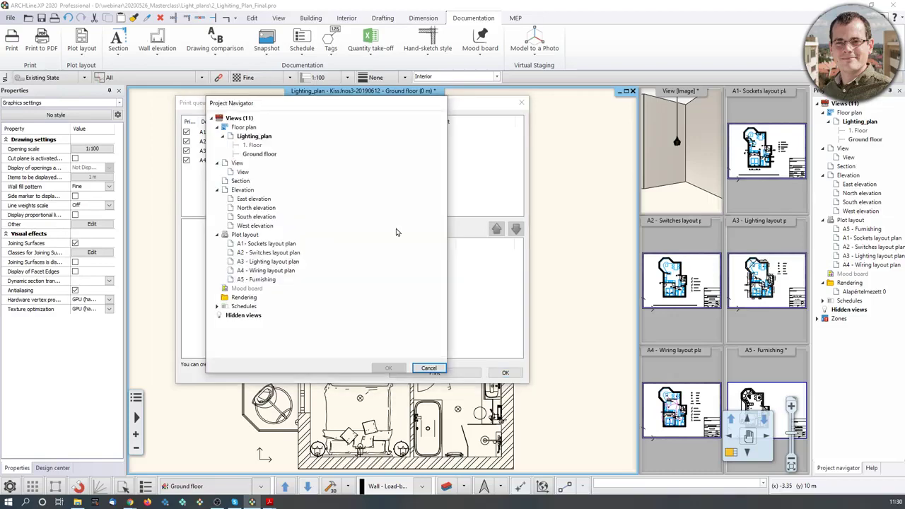
click(260, 280)
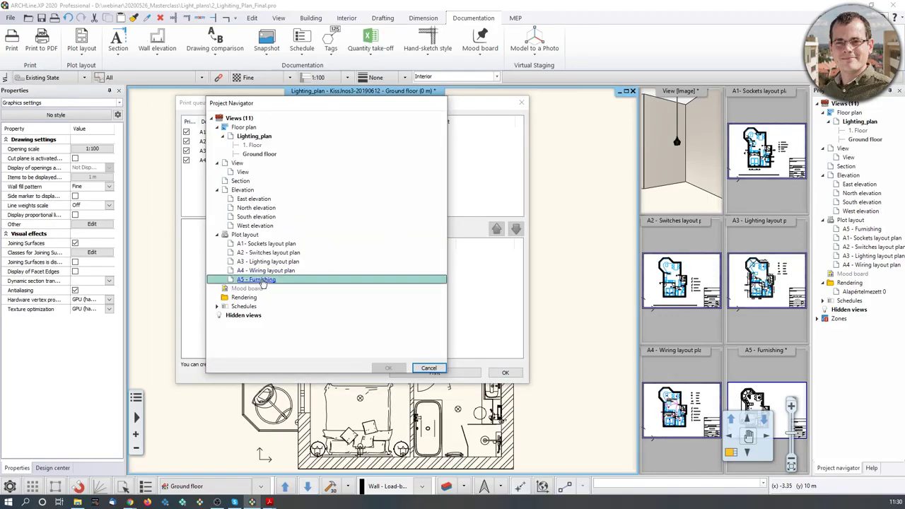
click(388, 367)
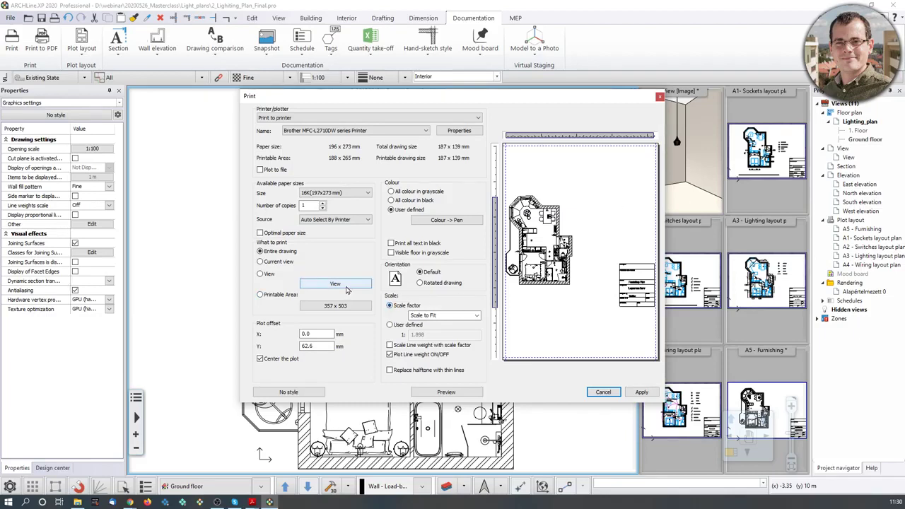
Set the print orientation to Rotated drawing and limit the printed view to a window around the A5 - Furnishing sheet
click(440, 283)
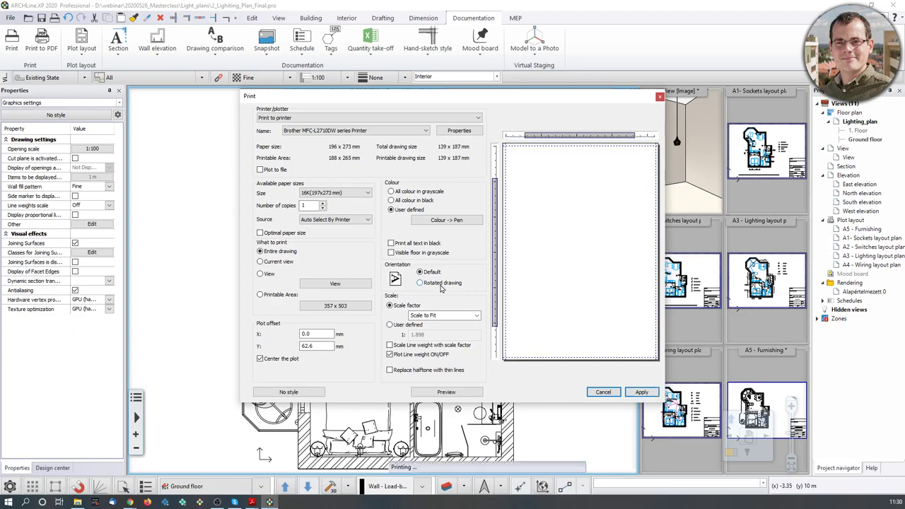
click(332, 284)
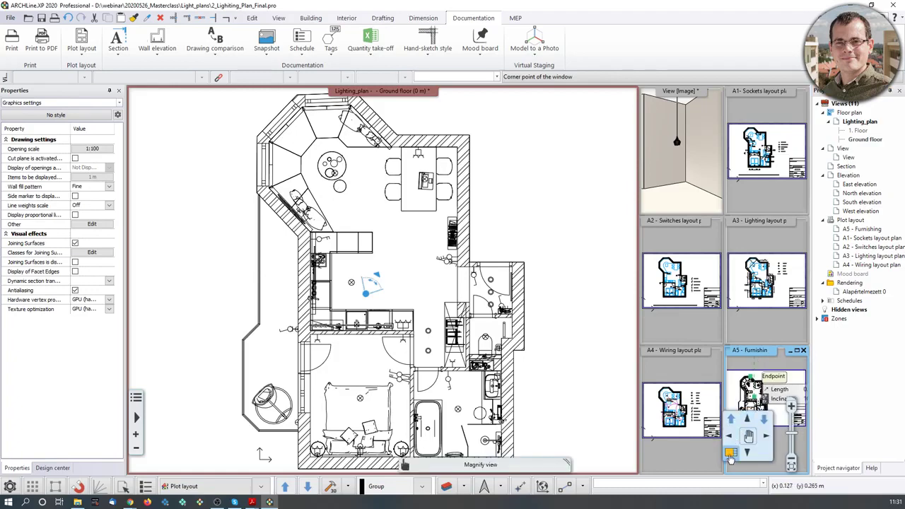
click(753, 410)
click(202, 154)
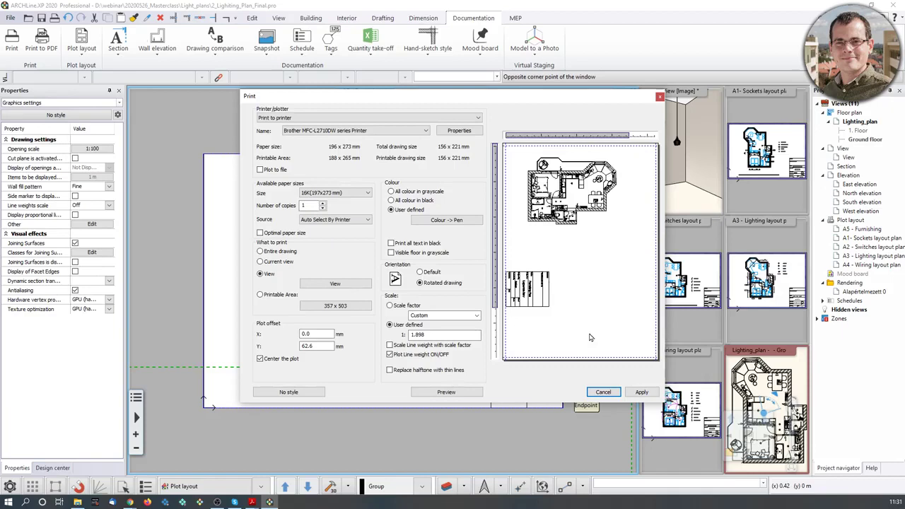
Set the print scale factor to 1:1 and centre the plot on the paper
click(471, 316)
click(462, 341)
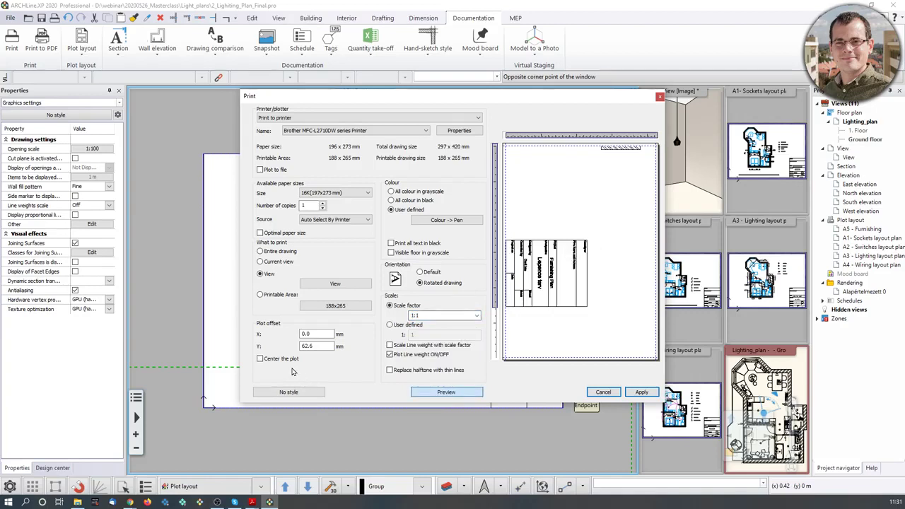
click(261, 359)
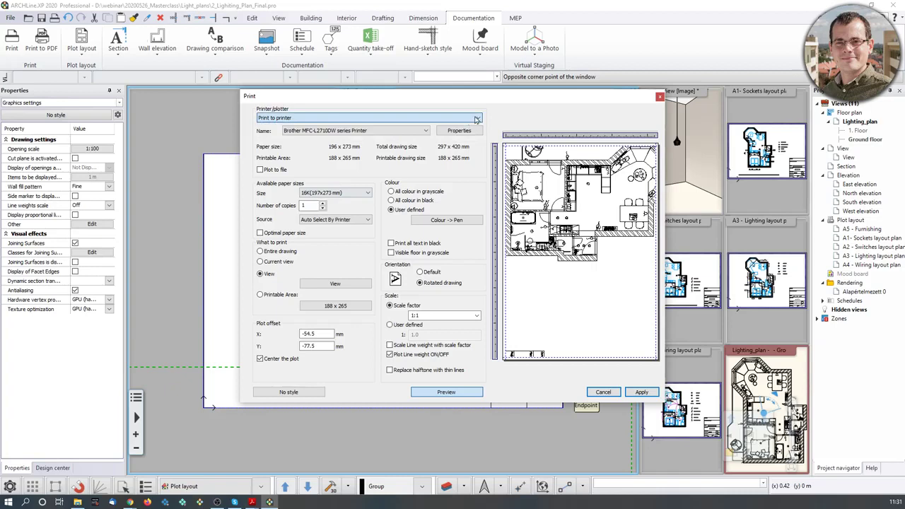
Switch the print output to PDF Printing and set the drawing orientation to Default
click(476, 119)
click(303, 134)
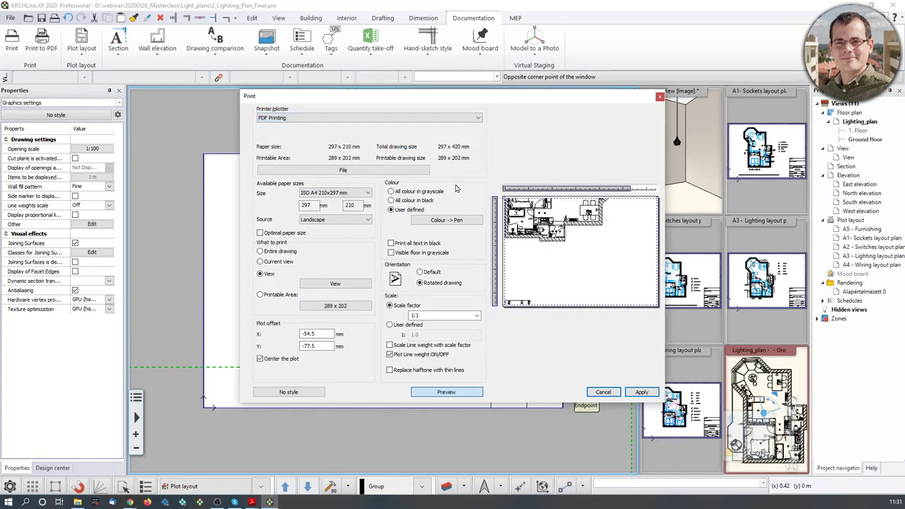
click(433, 273)
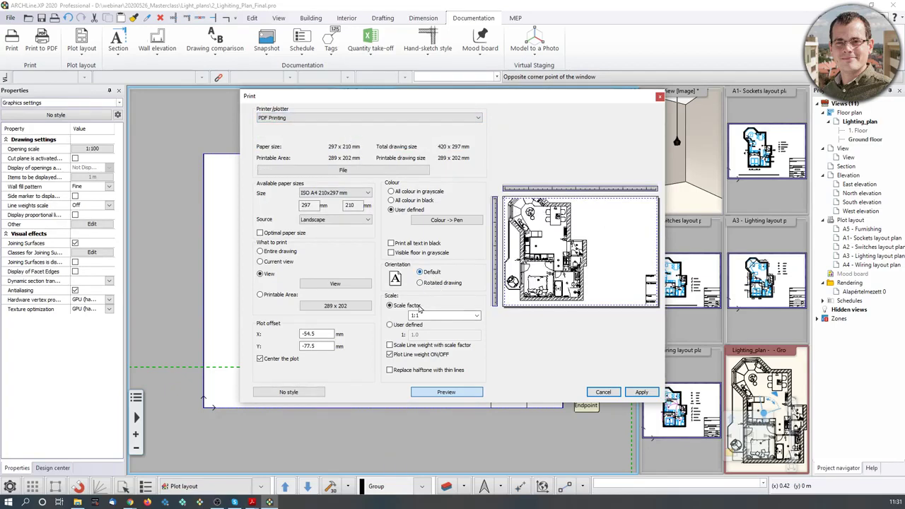
Recentre the plot and change the print scale factor to Custom
click(260, 359)
click(477, 315)
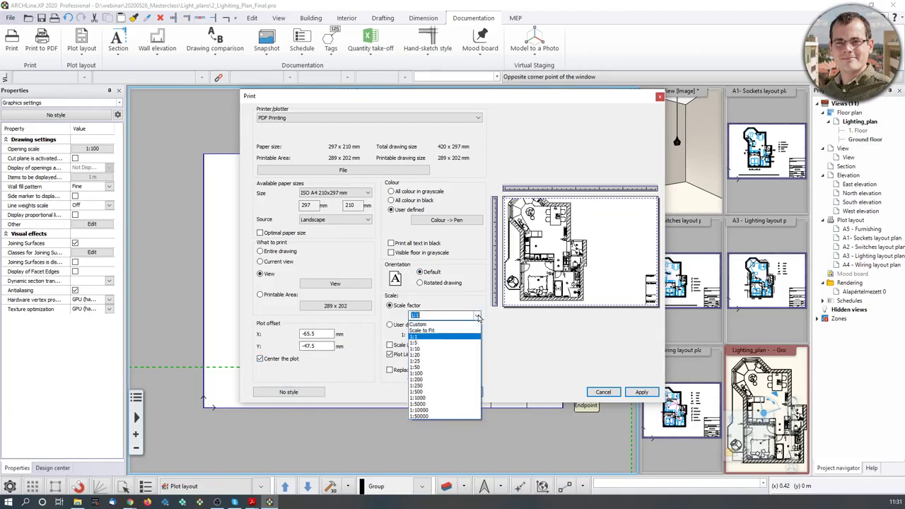
click(445, 324)
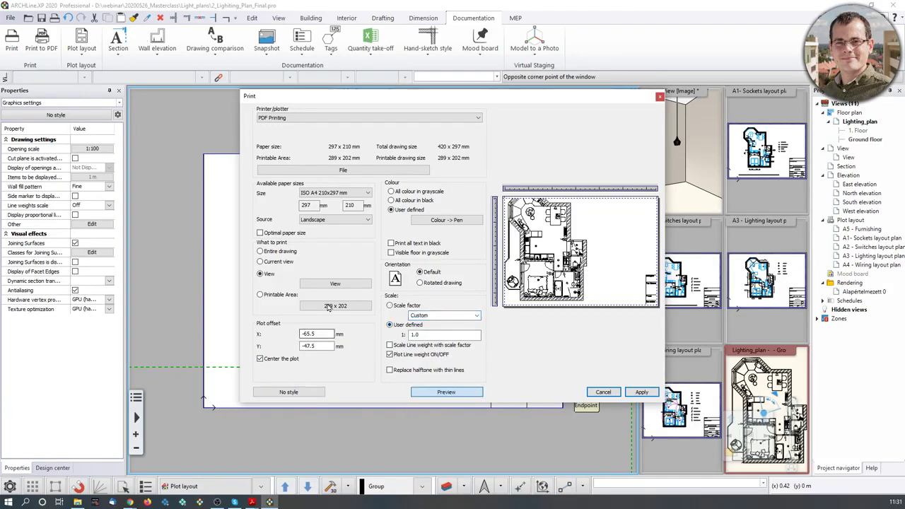
Redefine the print window by the A5 - Furnishing sheet's opposite corners and use a 1:1 scale factor
click(335, 283)
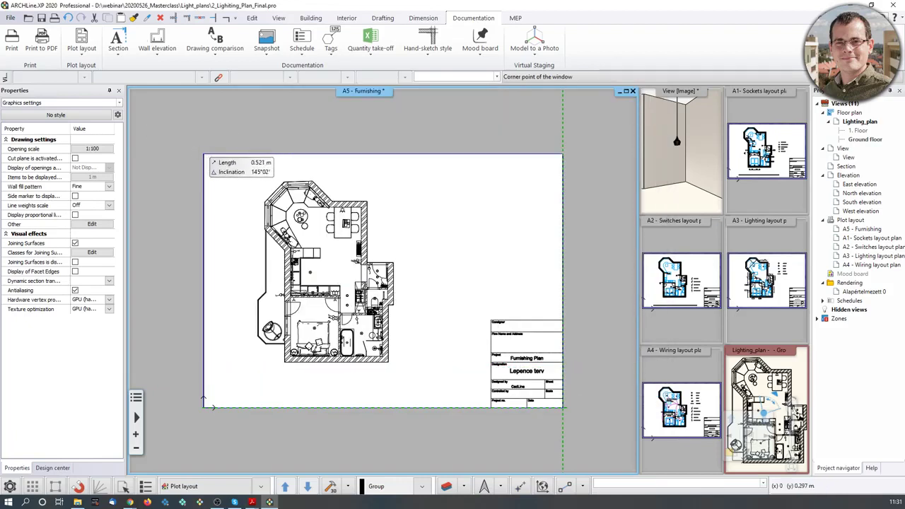
click(204, 154)
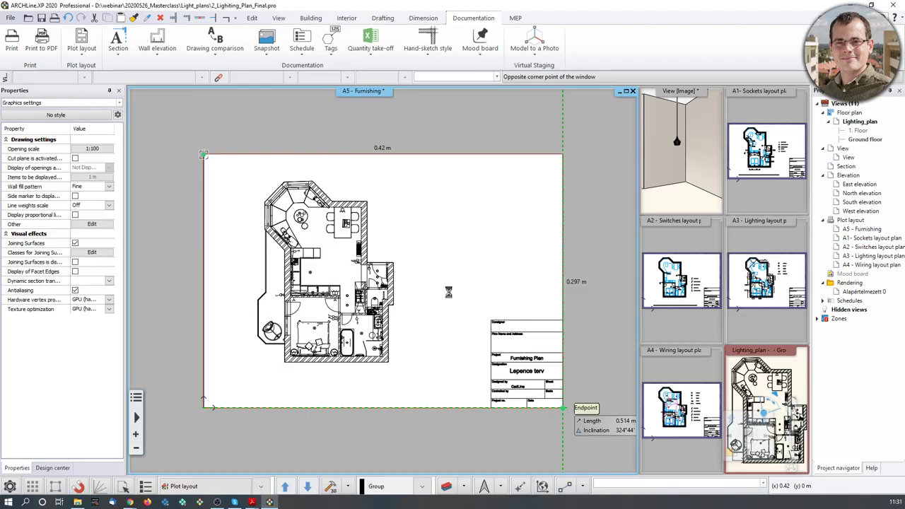
click(434, 316)
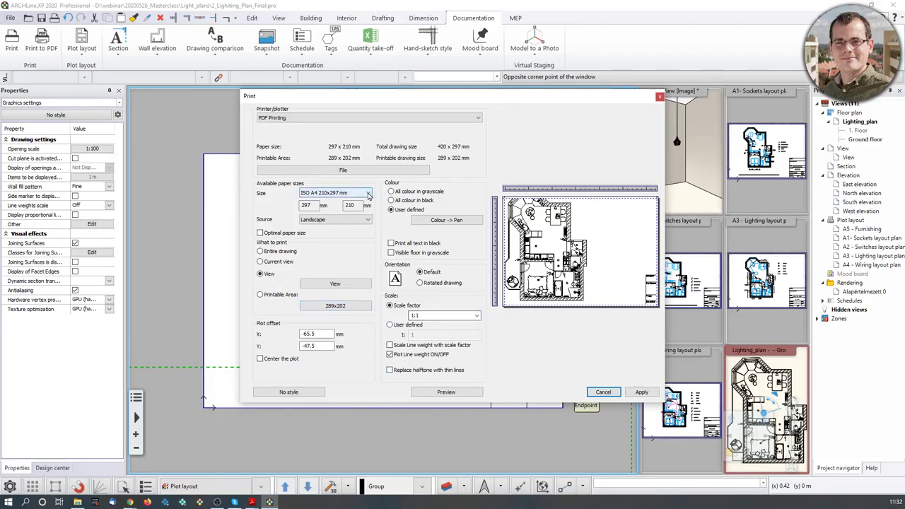
Set the paper size to ISO A3 297x420 mm, centre the plot and apply the print settings
click(367, 195)
click(349, 216)
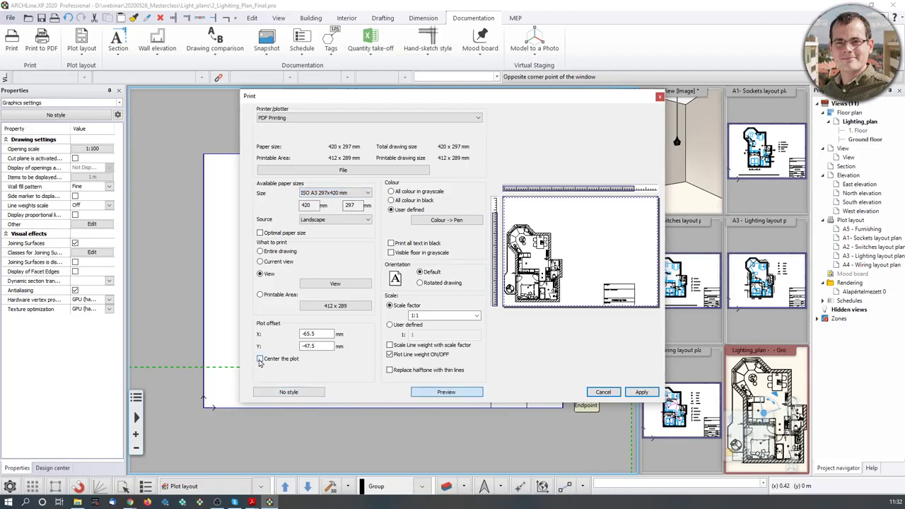
click(259, 360)
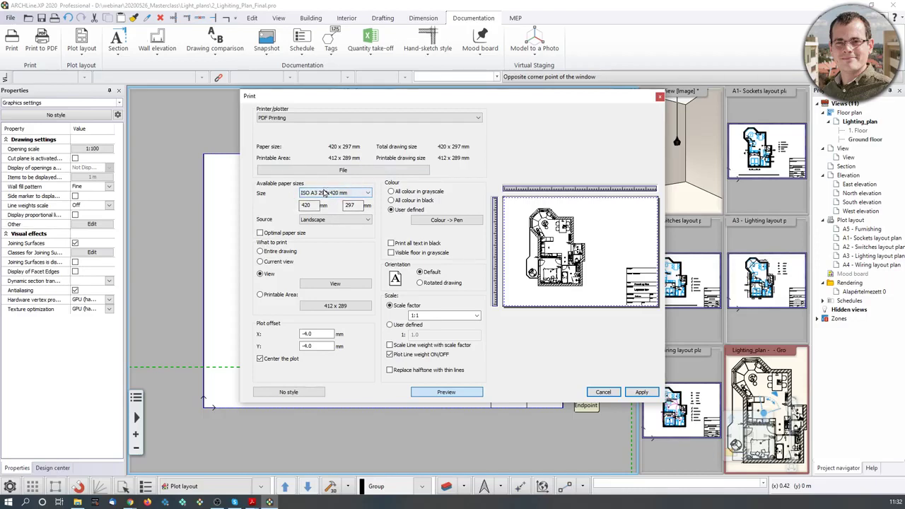
click(641, 392)
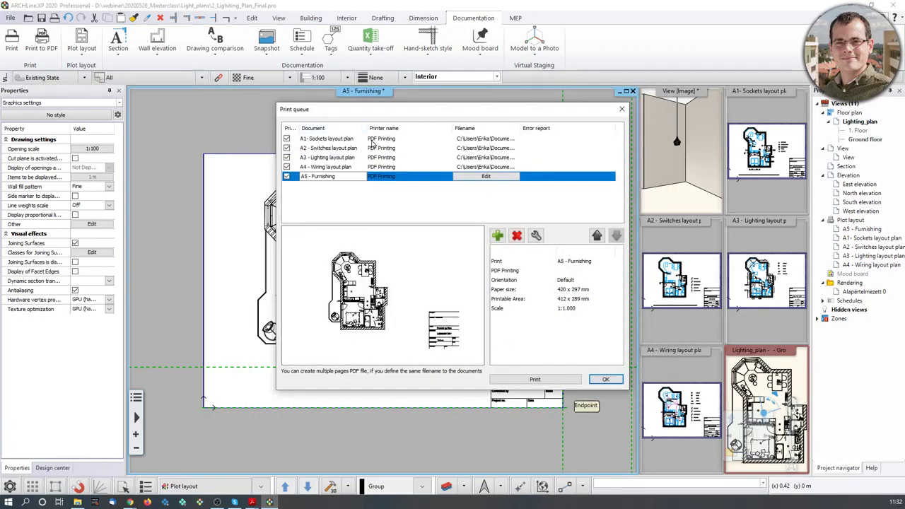
Review the previews and print settings of the A1 to A5 sheets in the print queue
click(358, 140)
click(352, 150)
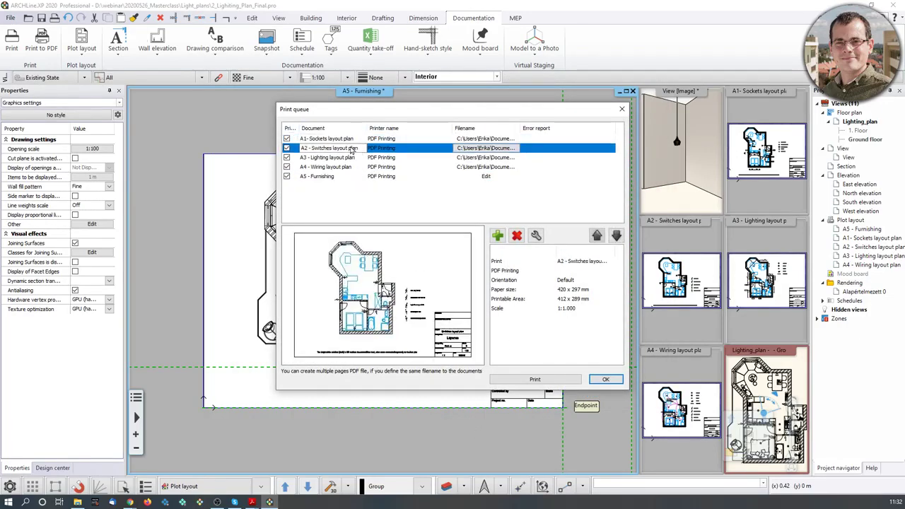
click(350, 158)
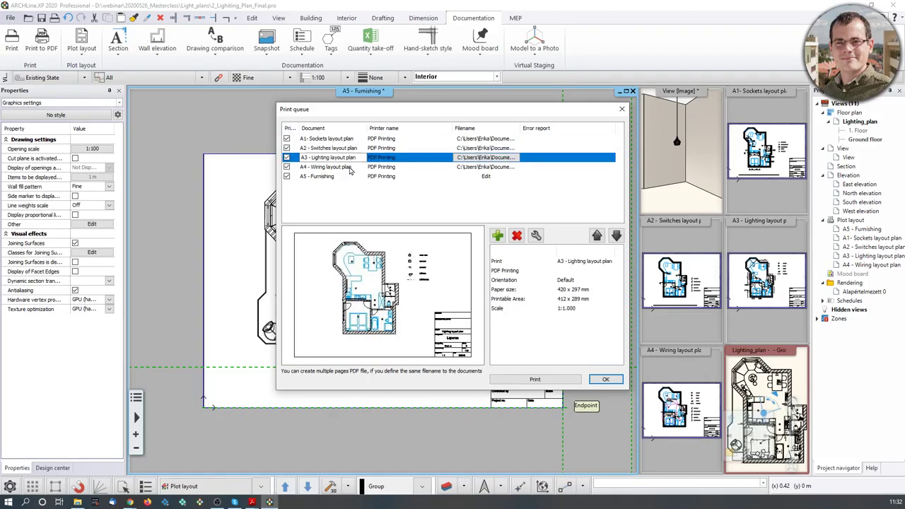
click(347, 167)
click(340, 177)
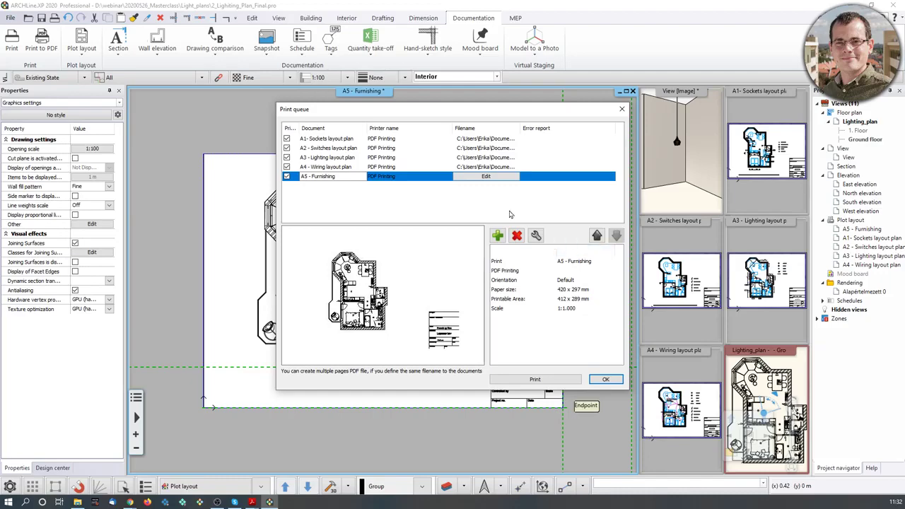
Print the queue and save the A1 - Sockets layout plan as Lighting_Layout.pdf in the Light_plans folder
click(548, 381)
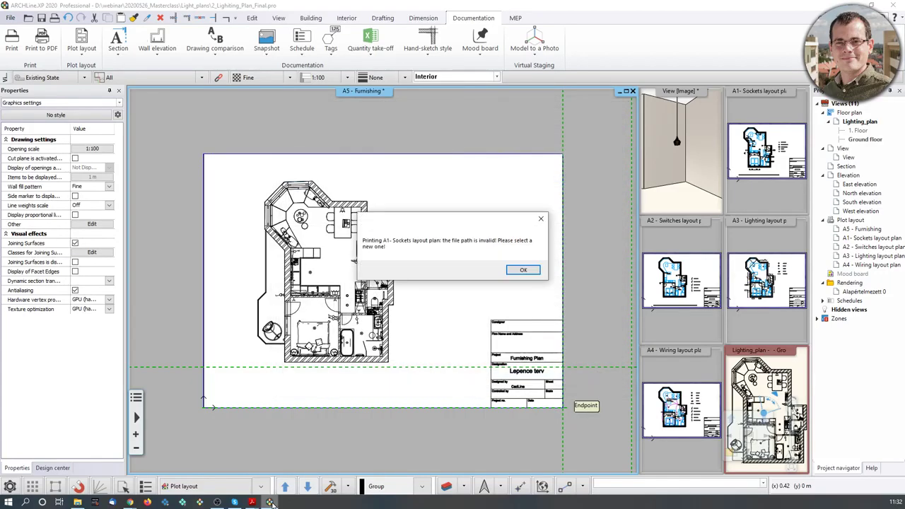
click(524, 270)
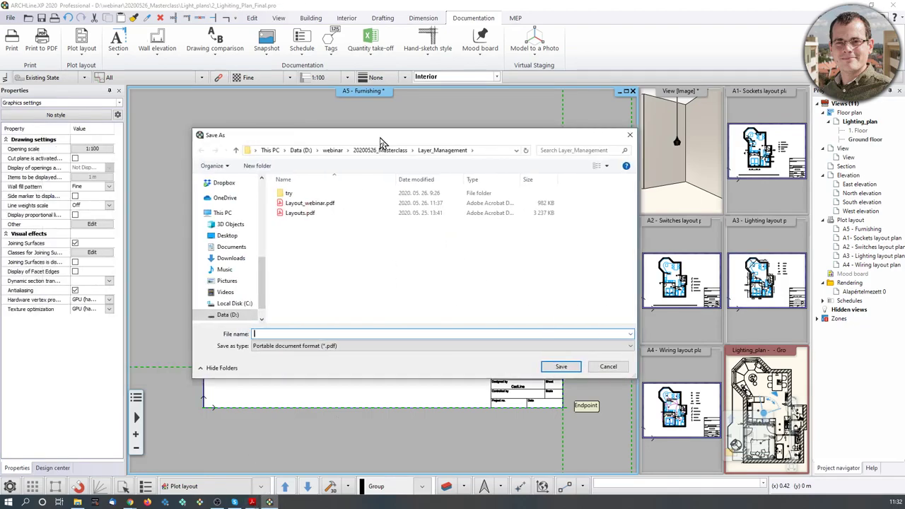
drag(380, 137, 0, 134)
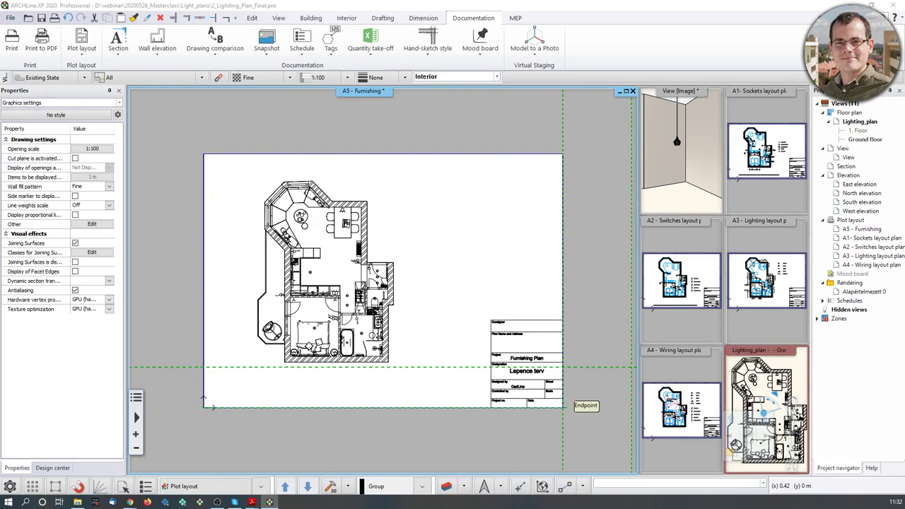
click(527, 400)
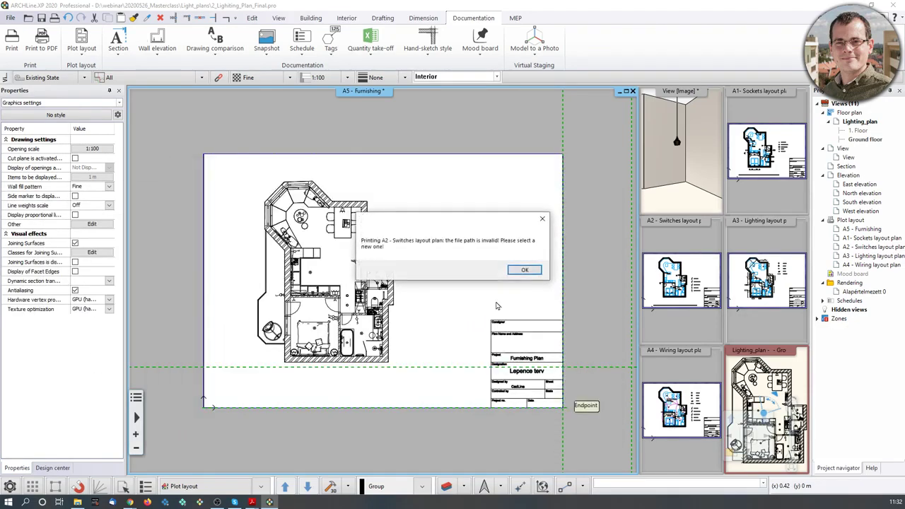
Switch to Adobe Acrobat Reader, examine the sheets of the existing Lighting_plan.pdf and close the reader
click(524, 269)
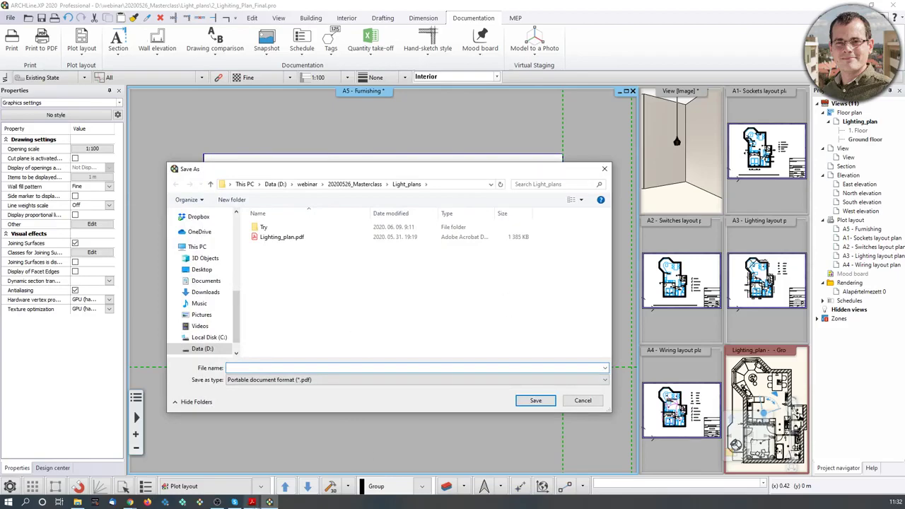
mouse_move(252, 501)
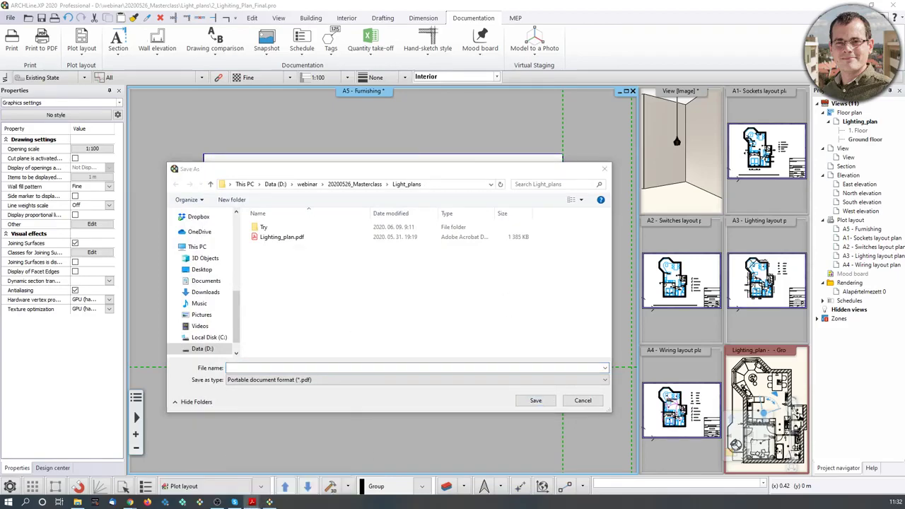
click(251, 502)
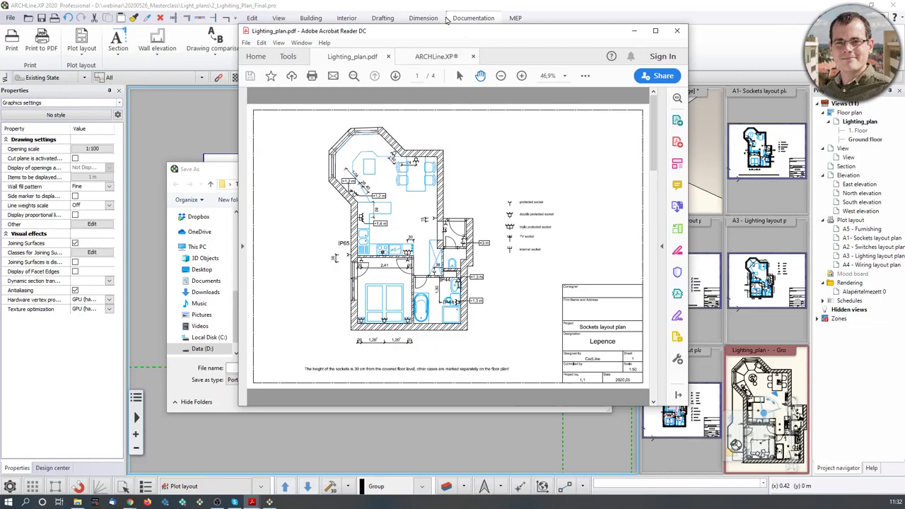
click(654, 31)
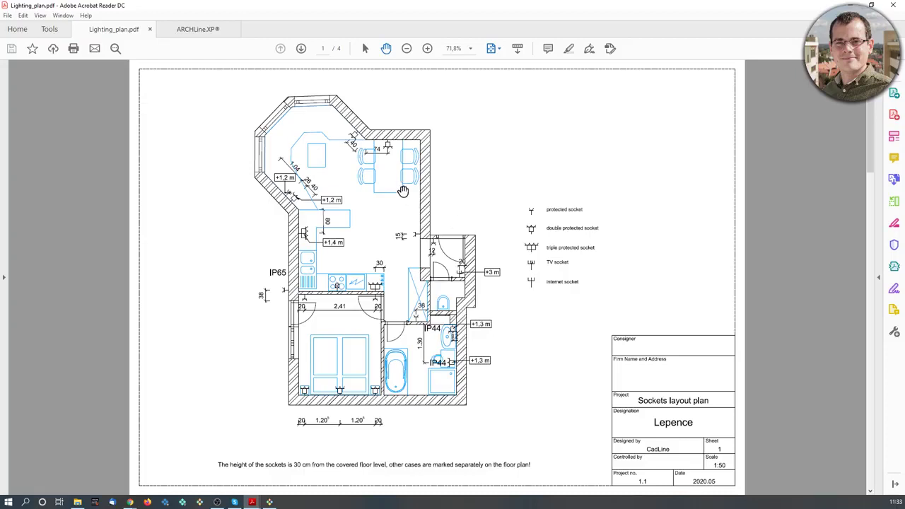
scroll(403, 191, down, 2)
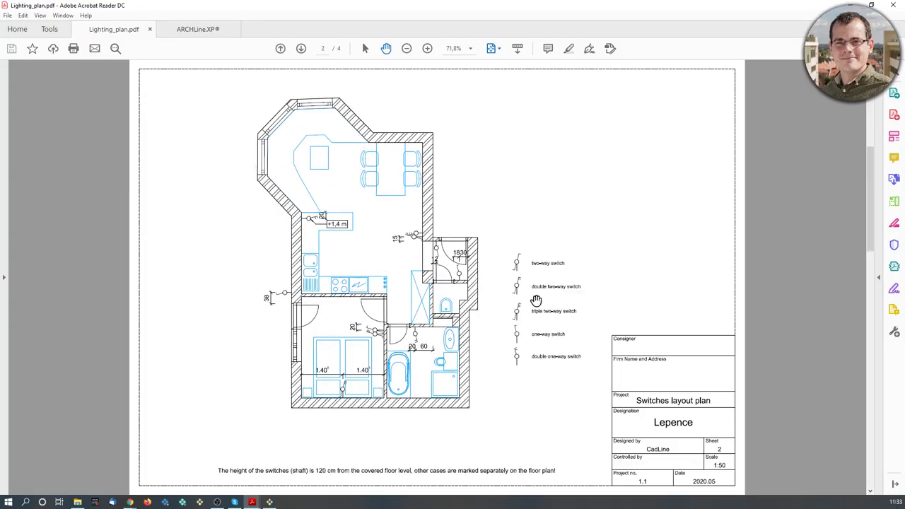
scroll(317, 263, up, 2)
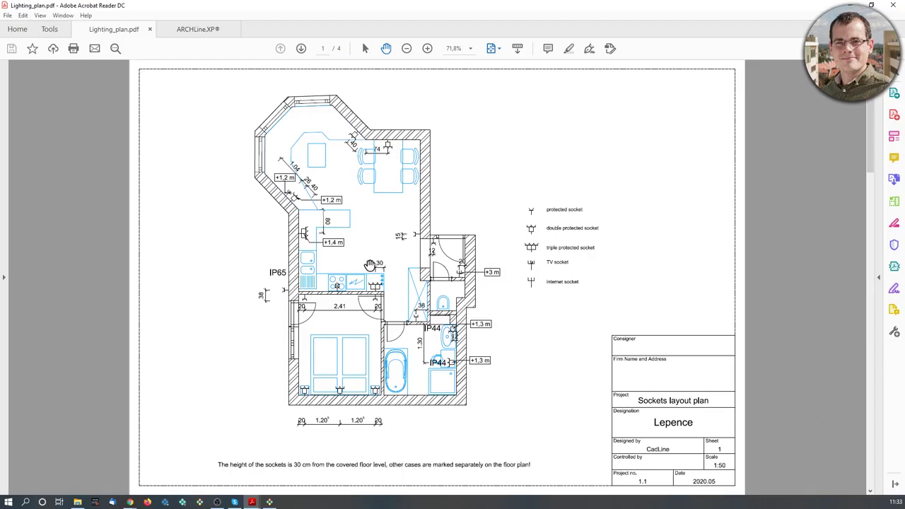
scroll(369, 265, down, 2)
scroll(368, 262, down, 4)
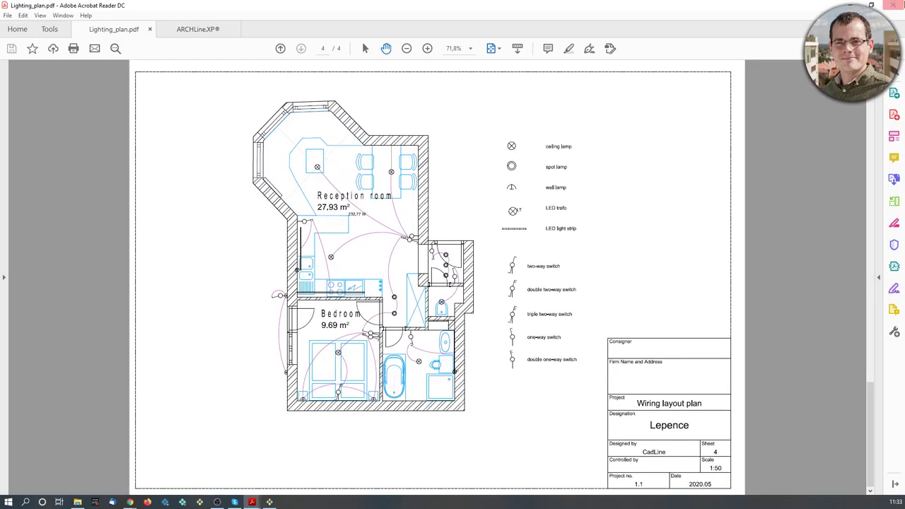
click(894, 7)
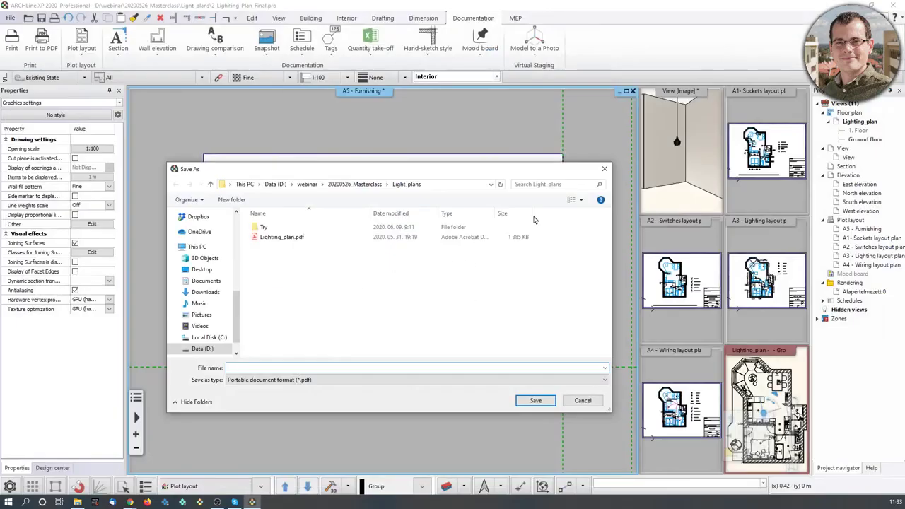
Skip saving PDF files for the A2 - Switches, A3 - Lighting and A4 - Wiring layout plans
click(605, 169)
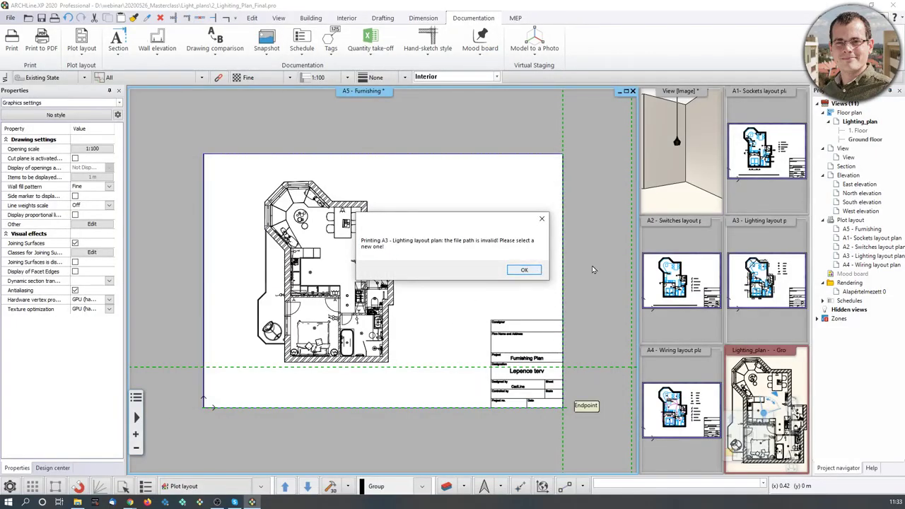
click(533, 272)
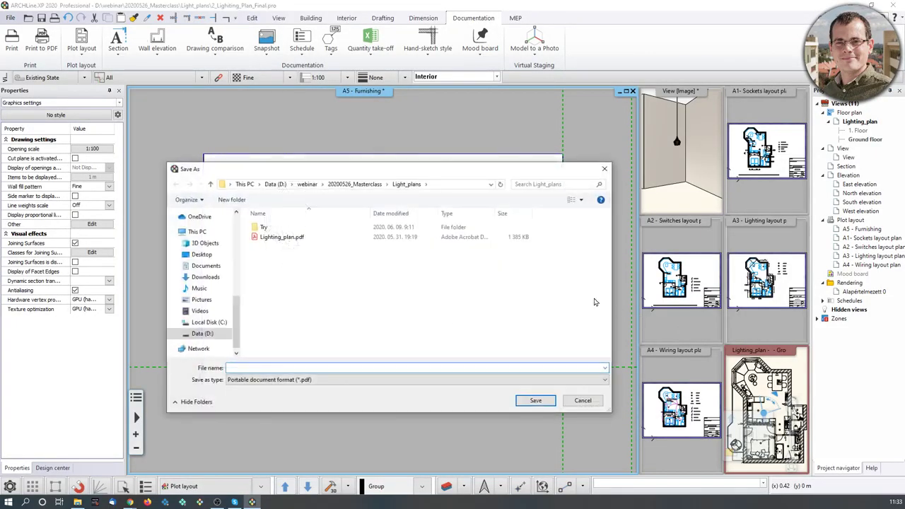
click(593, 402)
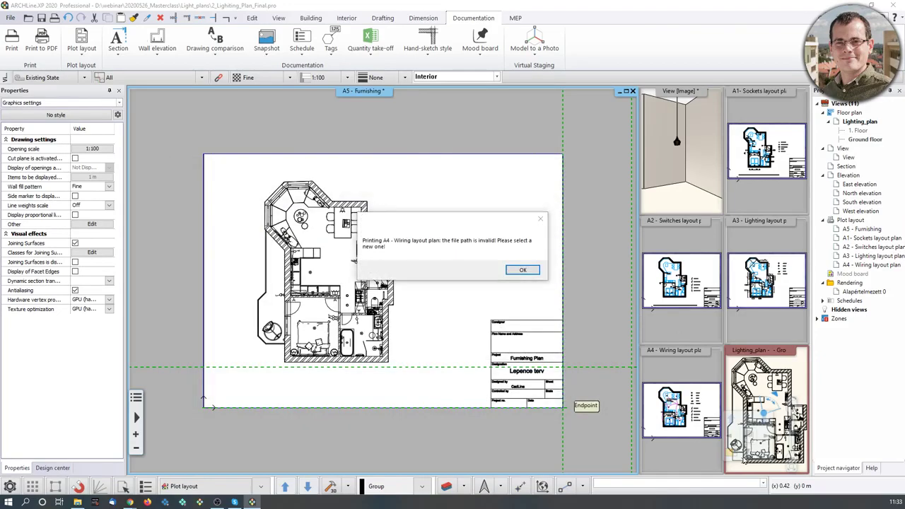
click(522, 270)
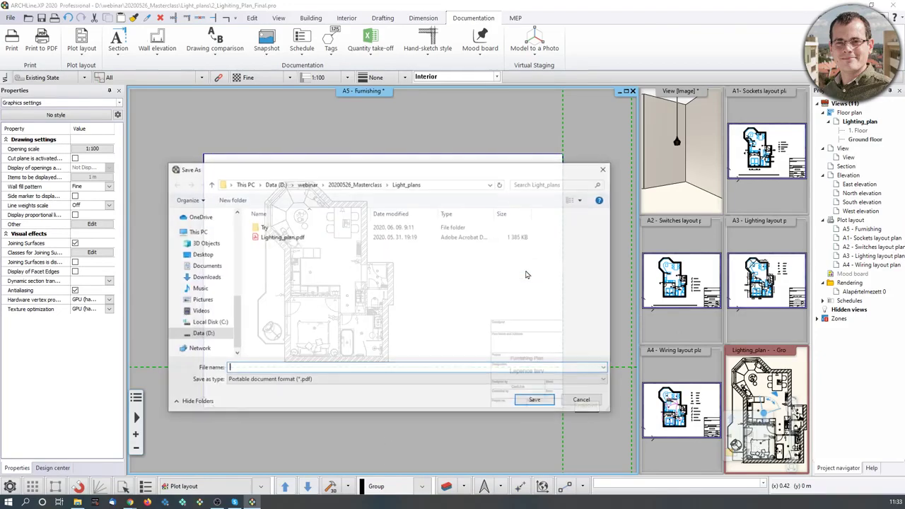
click(583, 402)
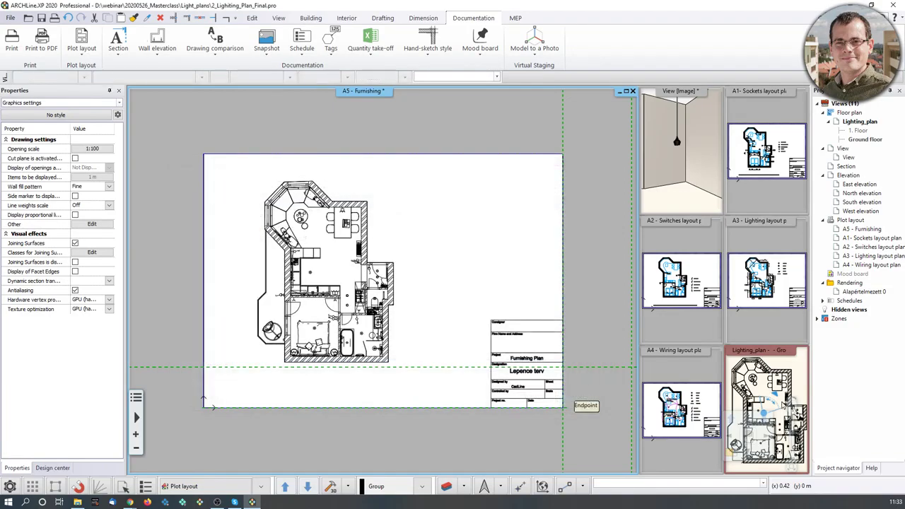
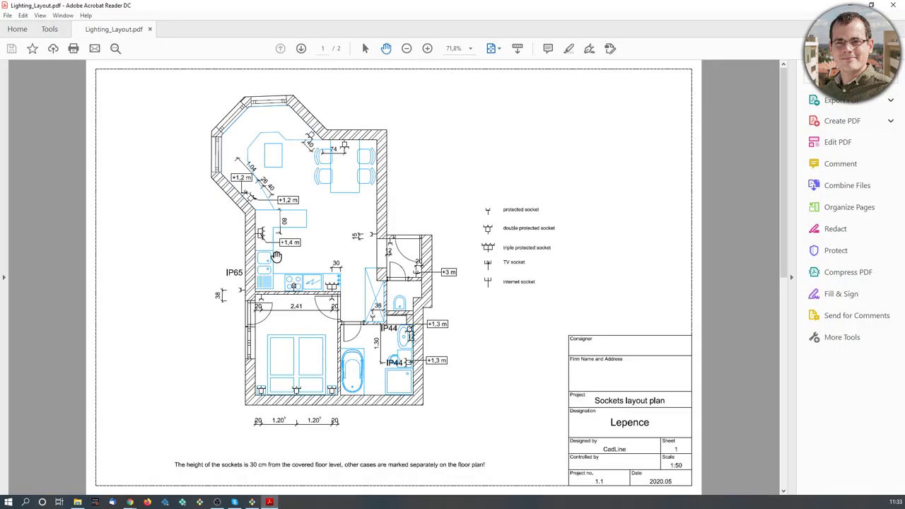
Check the pages of the printed Lighting_Layout.pdf, and close both the PDF and the print queue
scroll(358, 250, down, 1)
scroll(359, 251, up, 1)
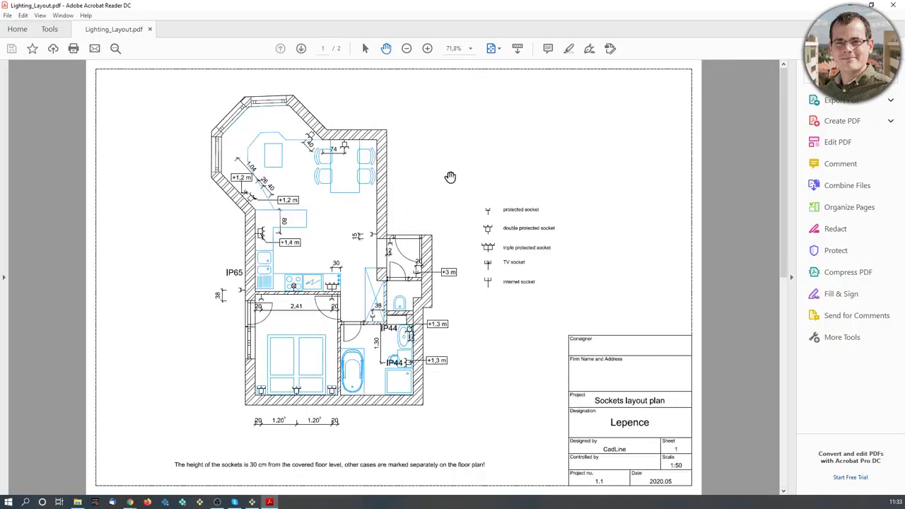
click(894, 5)
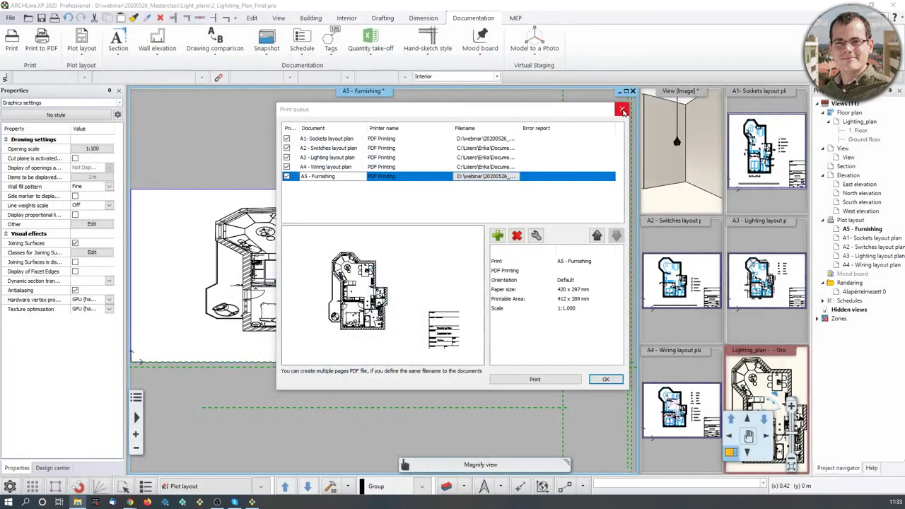
click(622, 110)
Make the Lighting_plan ground floor the main view and examine the furniture and lamp symbols in the dining and sitting areas
click(730, 454)
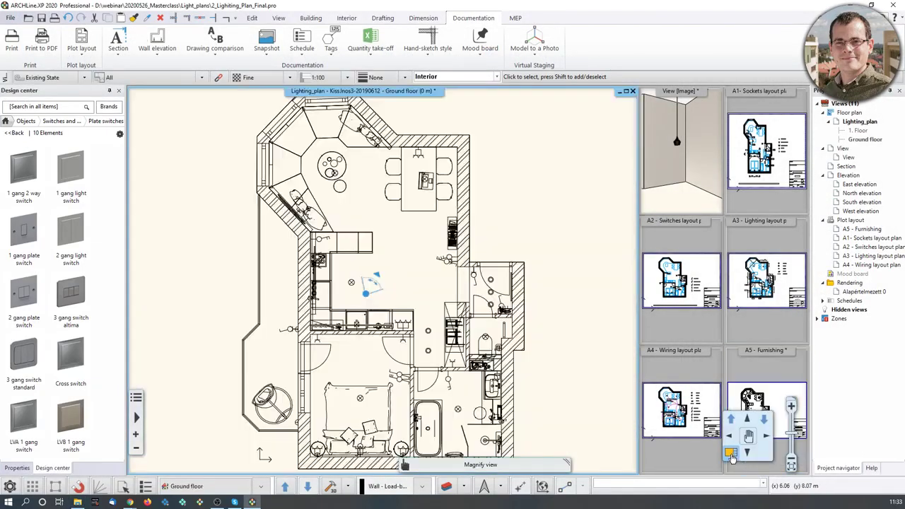
middle_drag(310, 146, 290, 162)
scroll(290, 161, up, 3)
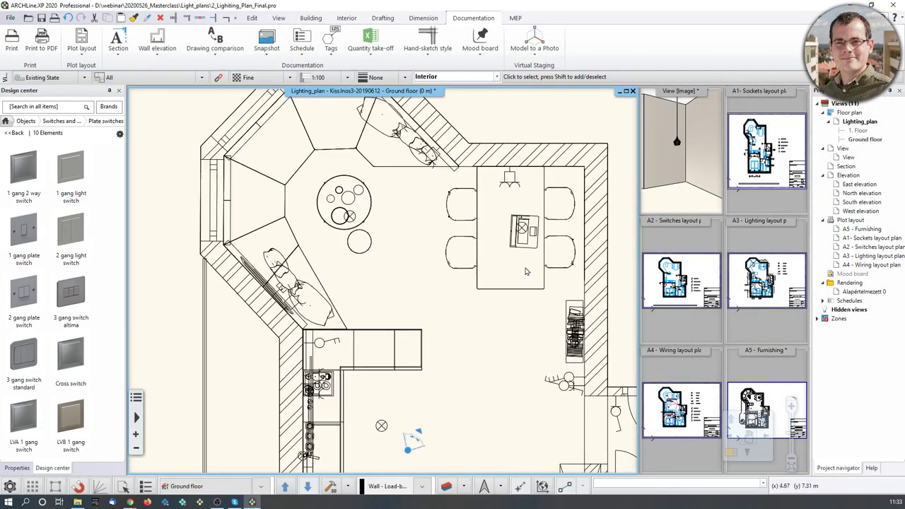
middle_drag(525, 269, 448, 282)
scroll(579, 215, up, 2)
middle_drag(580, 214, 453, 230)
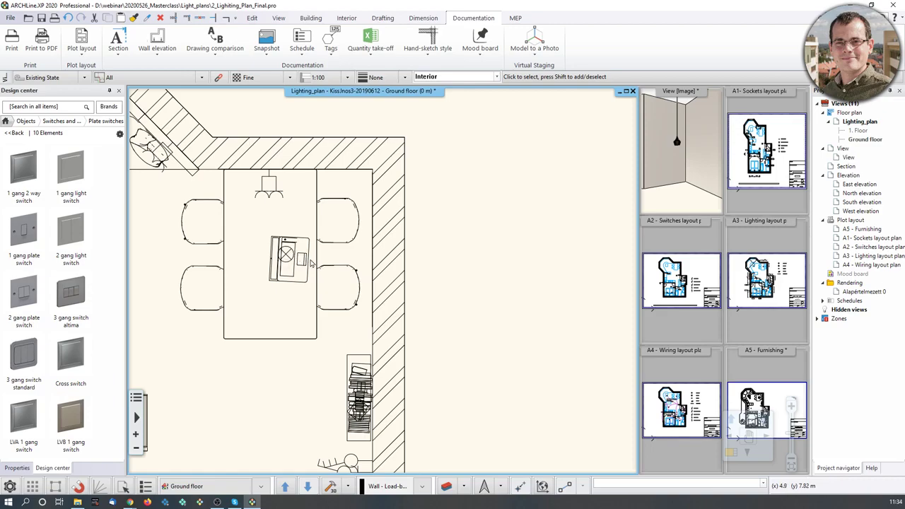
scroll(297, 259, down, 3)
scroll(263, 283, up, 4)
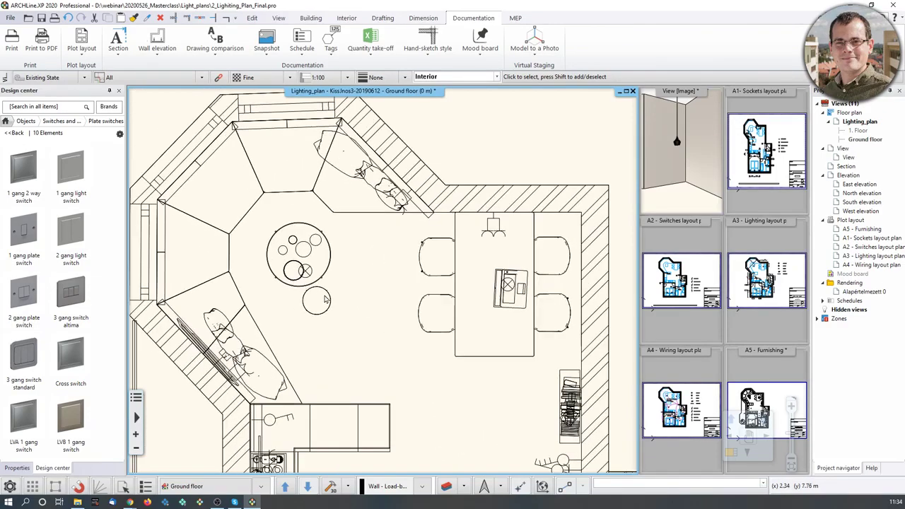
Examine the lighting plan settings and the symbol groups offered for the ceiling lamp, leaving the settings without changes
click(353, 19)
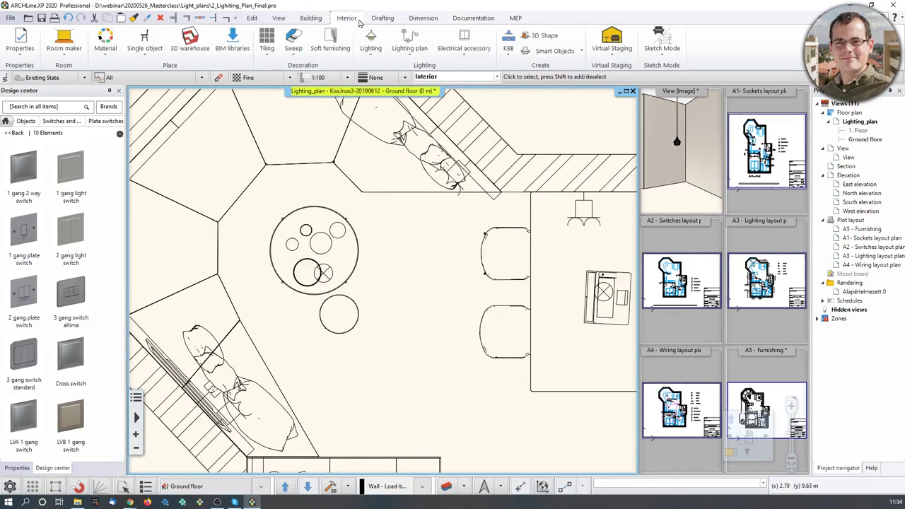
click(410, 51)
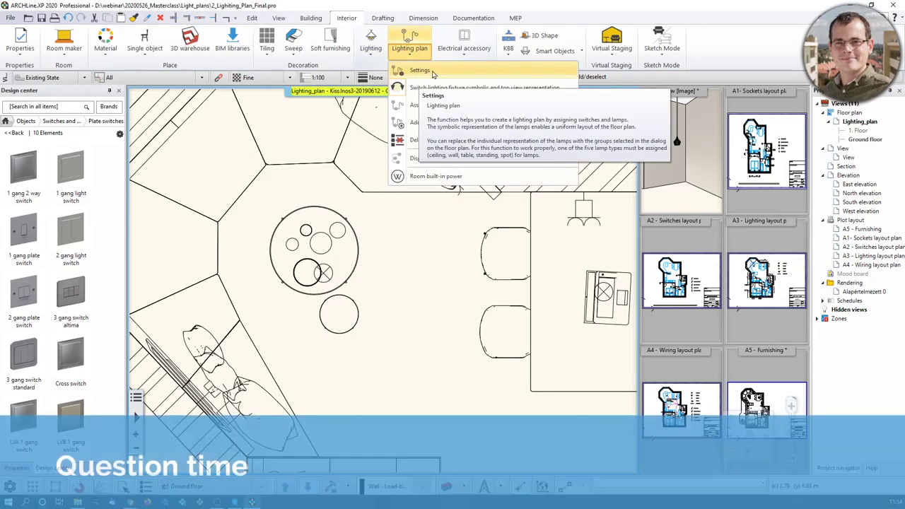
click(422, 71)
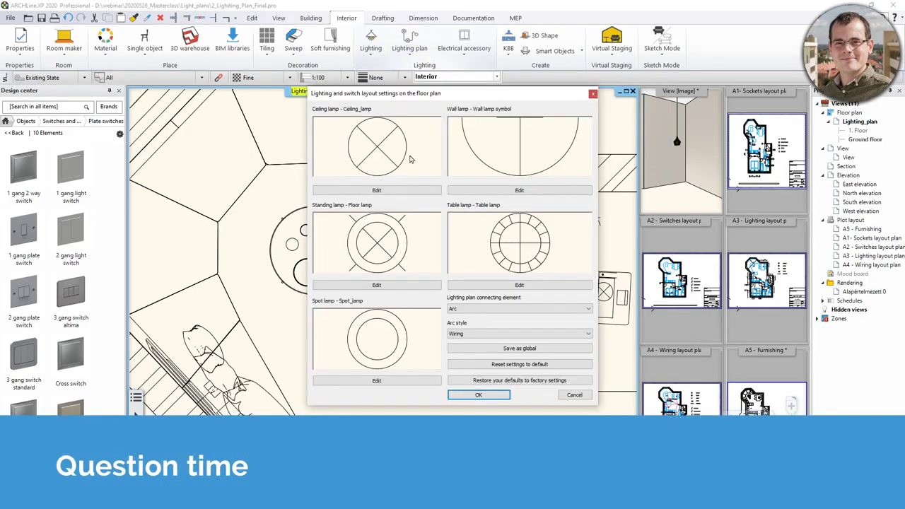
click(394, 191)
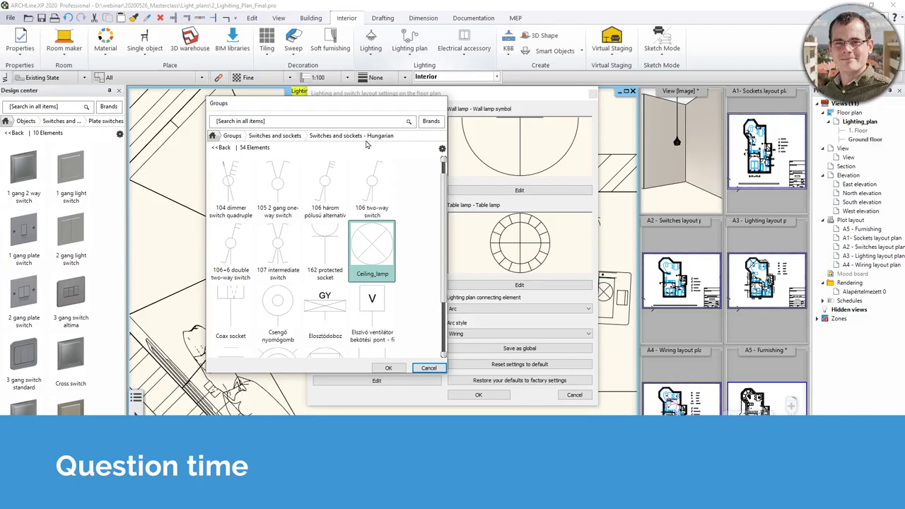
click(275, 135)
scroll(283, 233, down, 2)
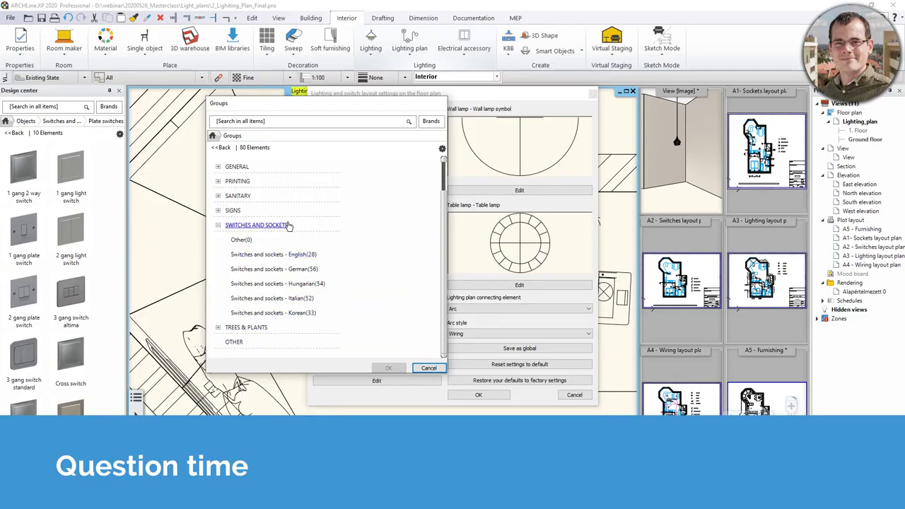
scroll(287, 227, up, 3)
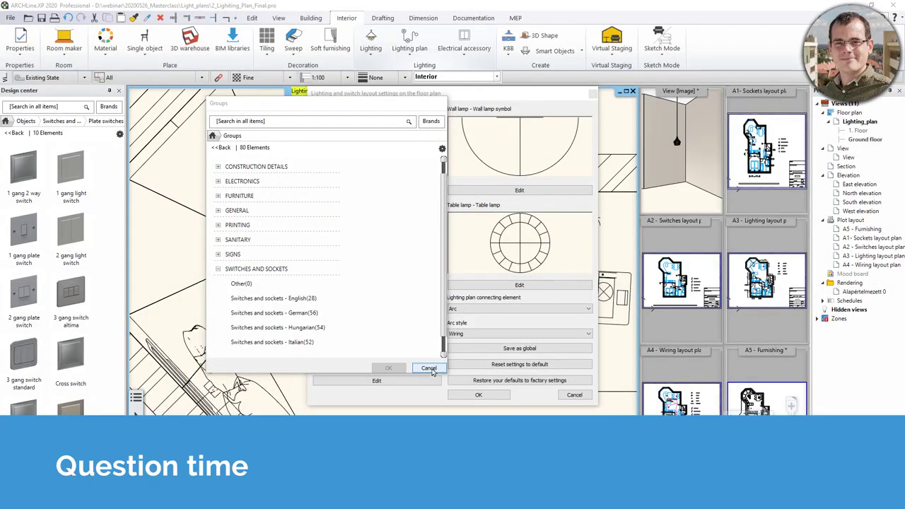
click(429, 368)
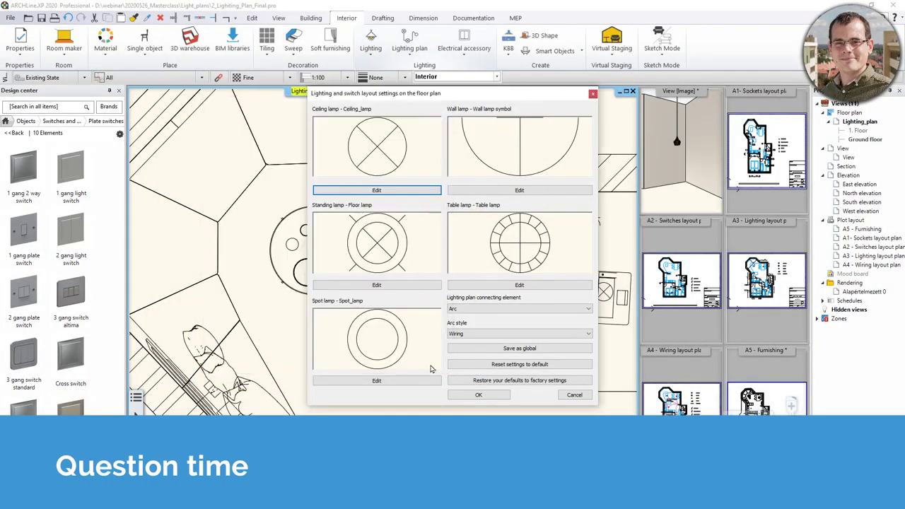
click(575, 395)
scroll(457, 291, down, 3)
scroll(457, 291, up, 5)
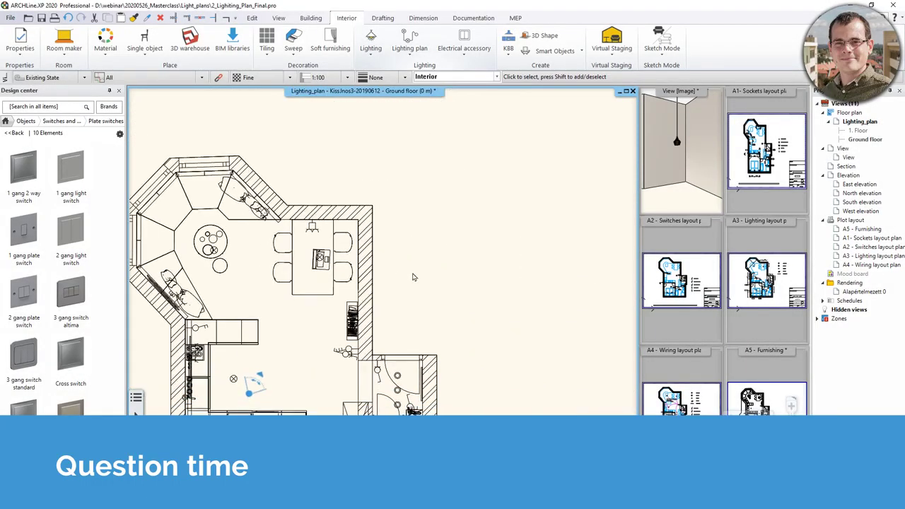
Draw a circle about 0.225 m in diameter in the empty area outside the dining room's outer wall
click(388, 21)
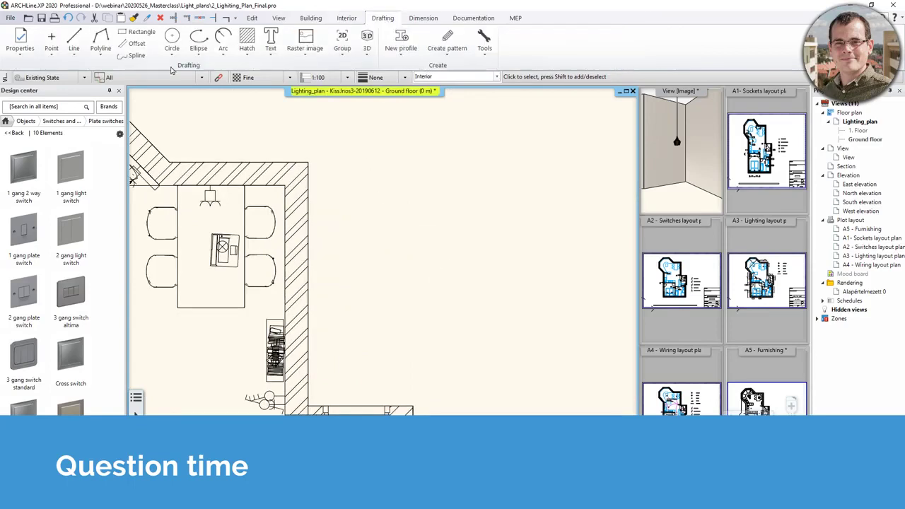
click(175, 40)
click(408, 269)
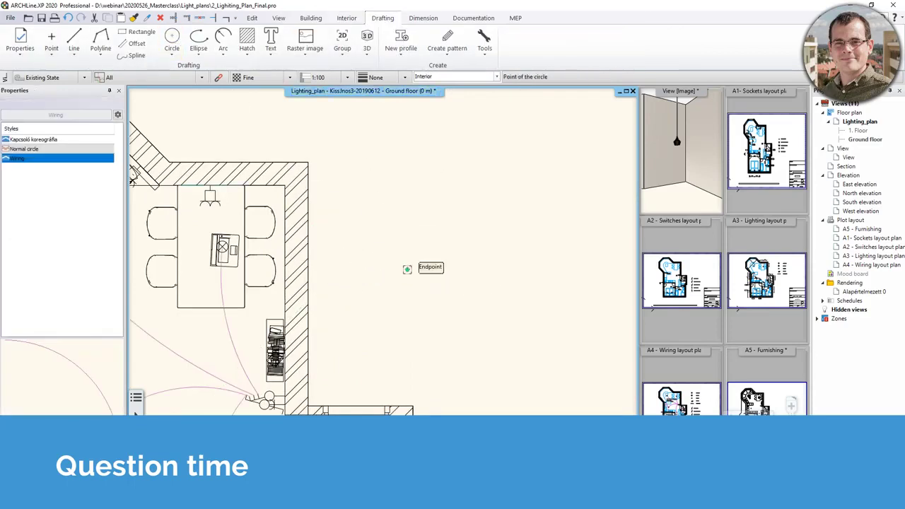
scroll(439, 263, up, 3)
click(392, 277)
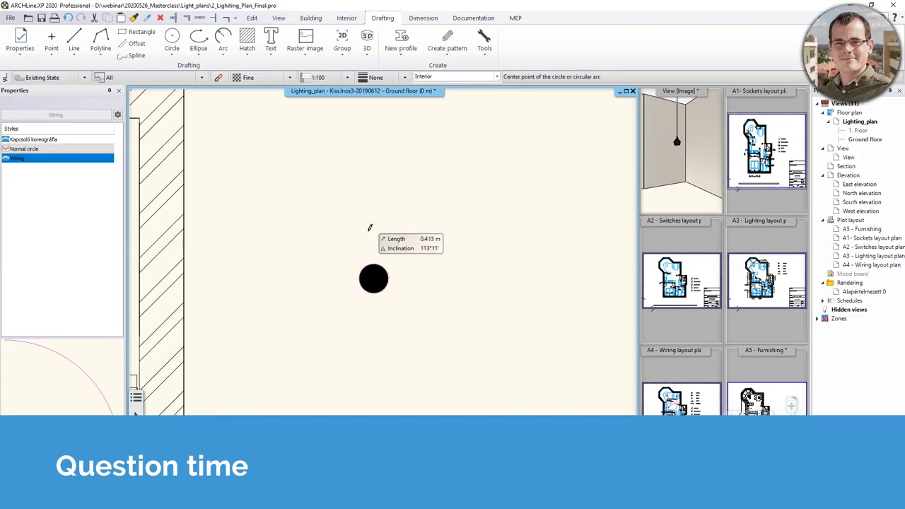
key(Escape)
Set the hatch of the new circle to Off
click(378, 282)
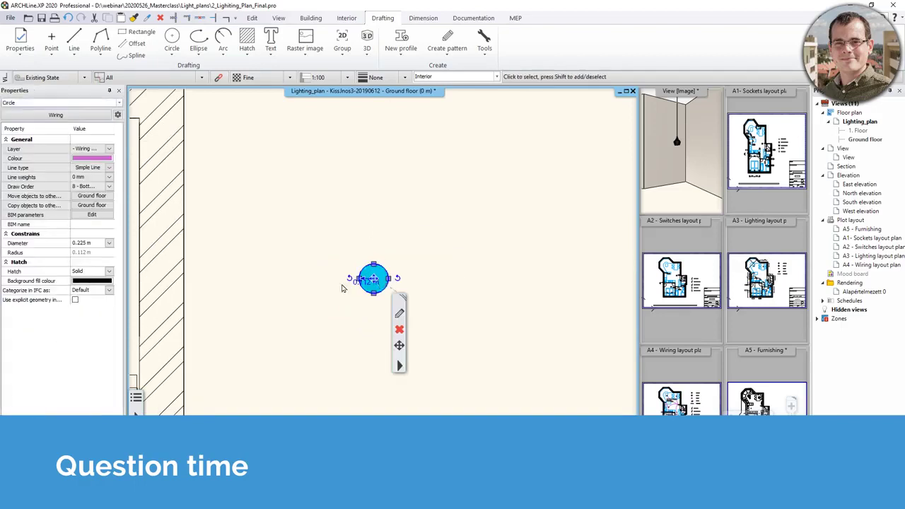
click(94, 273)
click(95, 288)
click(445, 238)
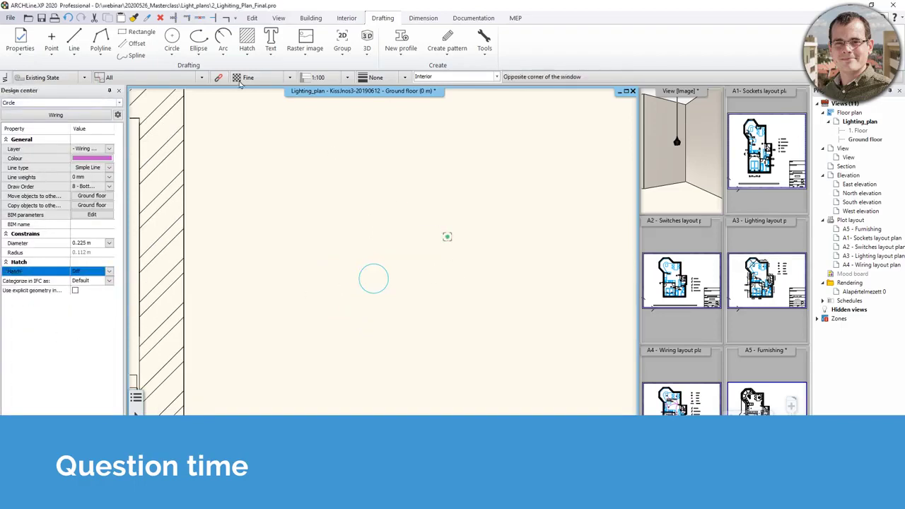
Draw a vertical line across the circle from its topmost to its bottommost point
click(74, 39)
scroll(438, 319, up, 3)
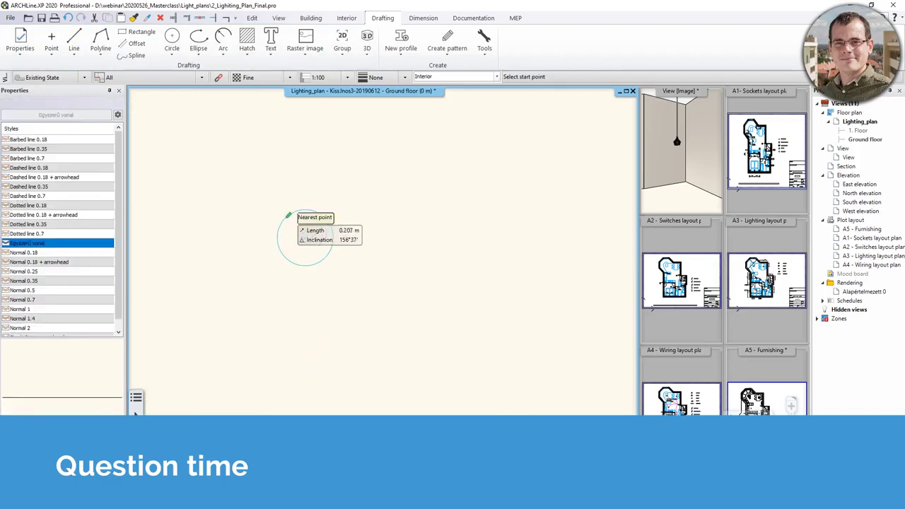
click(306, 209)
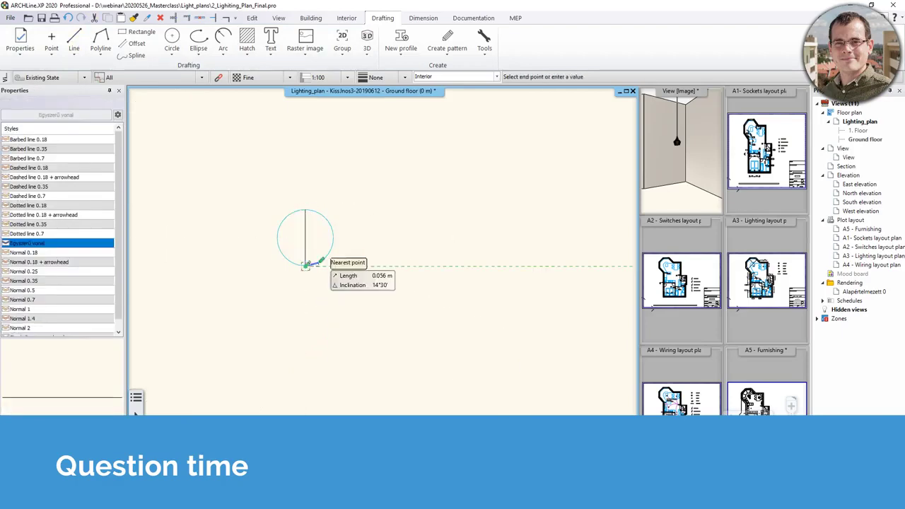
click(305, 266)
key(Escape)
Change the circle's colour to black from the ARCHline.XP colour table
click(335, 235)
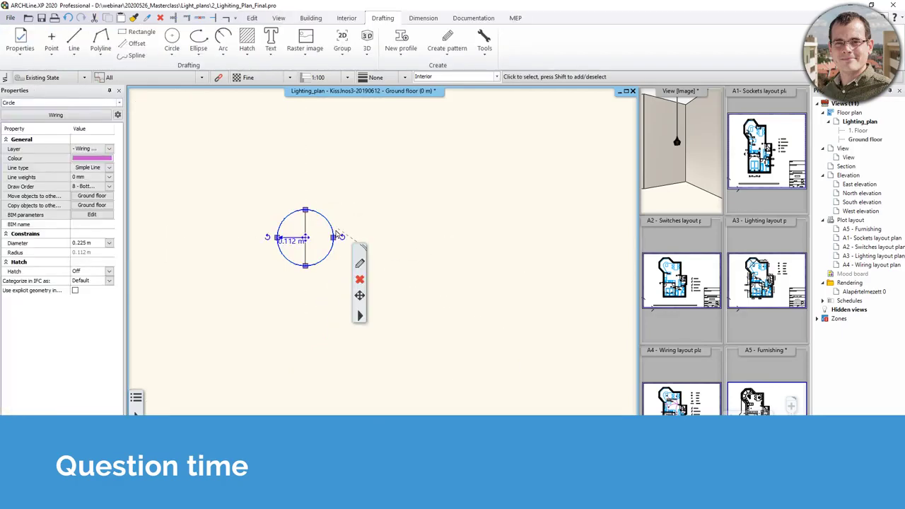
click(92, 158)
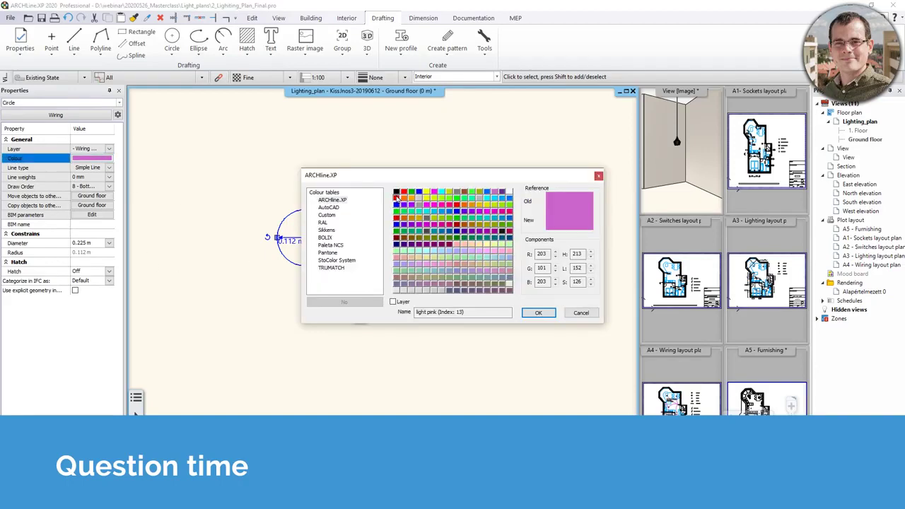
click(396, 192)
click(538, 312)
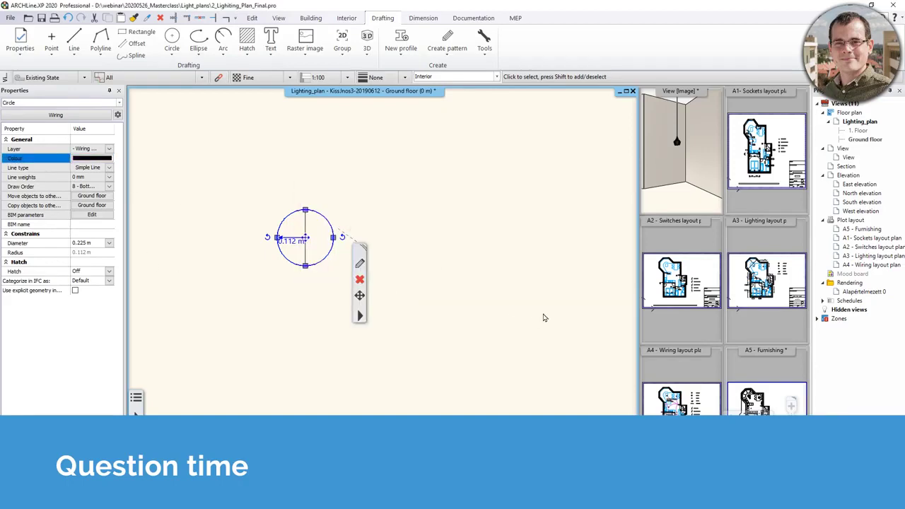
scroll(417, 253, down, 1)
click(440, 248)
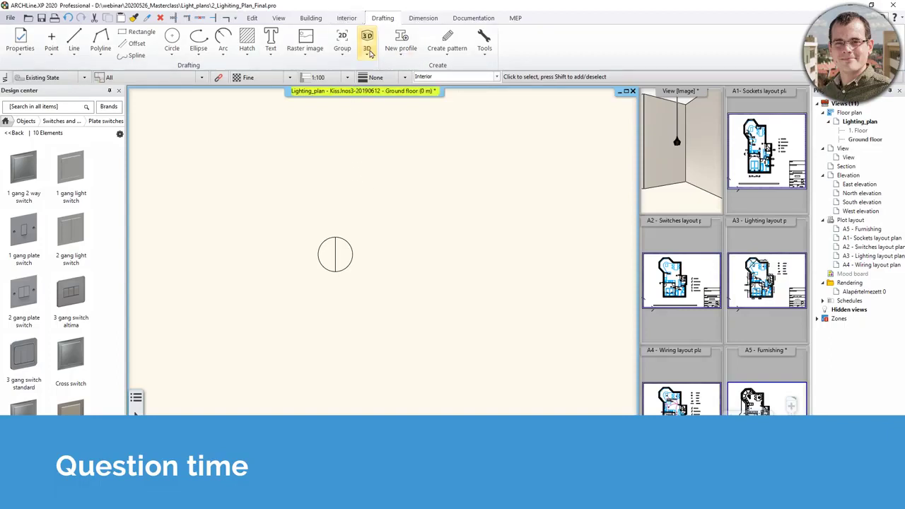
Create a library group from the circle and its line, with hotspots at the line's lower and upper ends
click(342, 44)
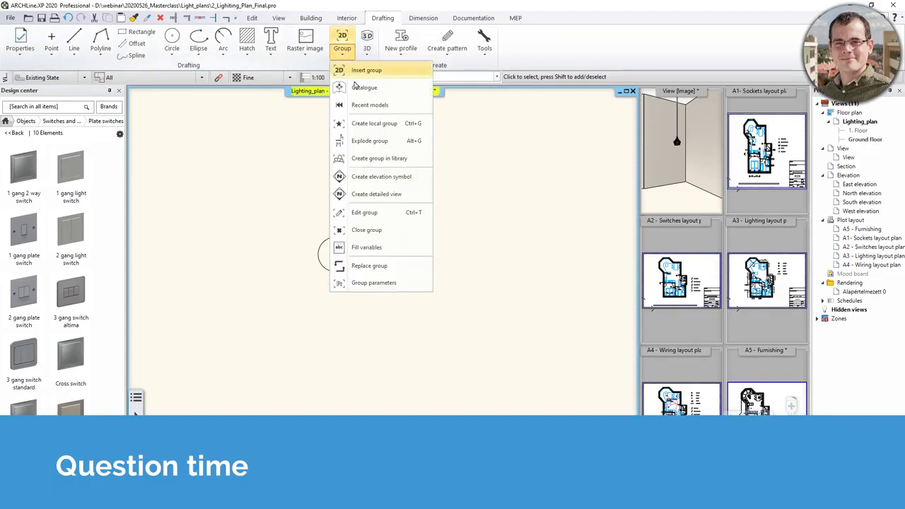
click(401, 160)
click(280, 199)
click(400, 318)
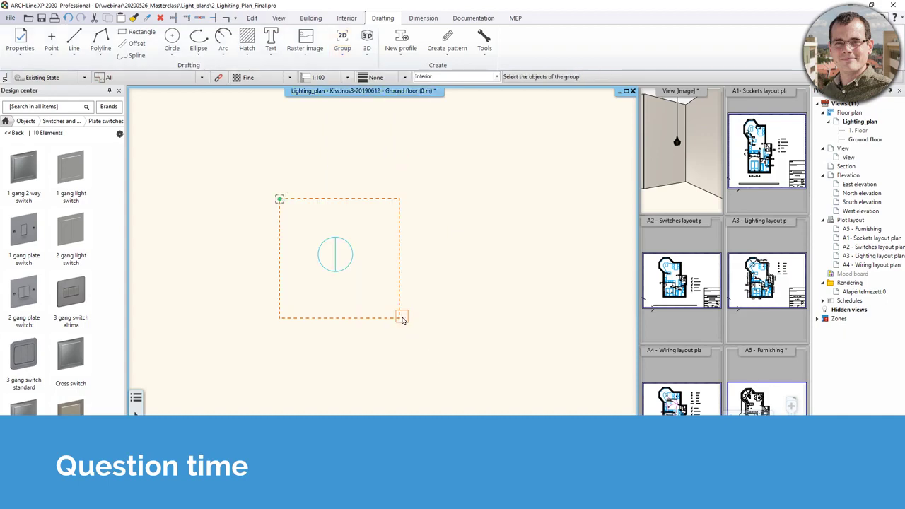
key(Return)
scroll(344, 270, up, 2)
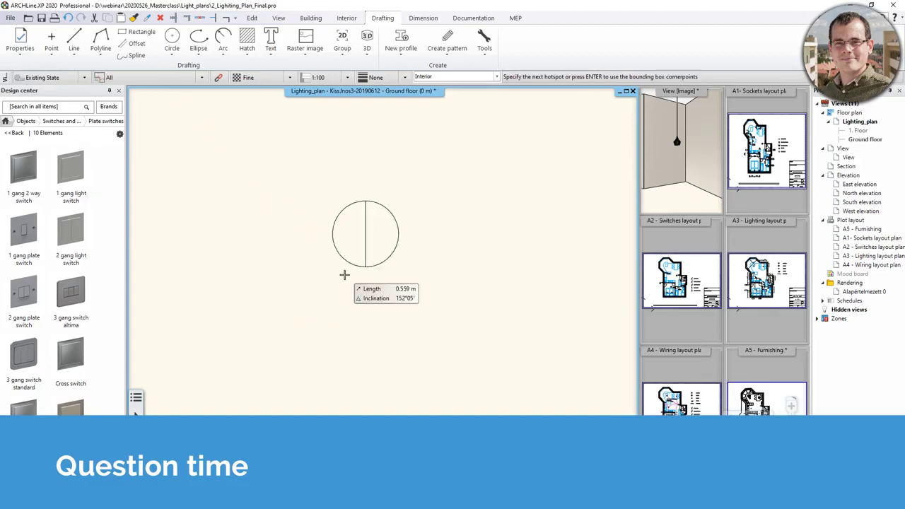
click(366, 267)
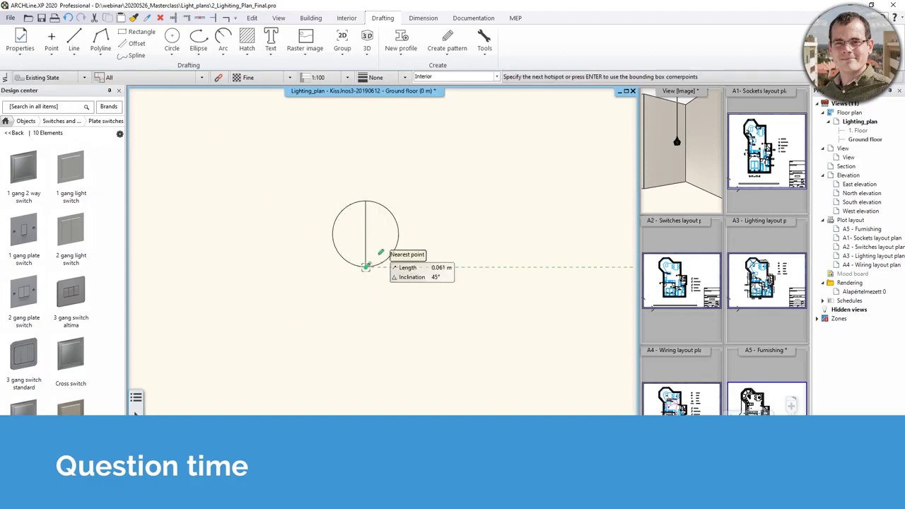
click(366, 202)
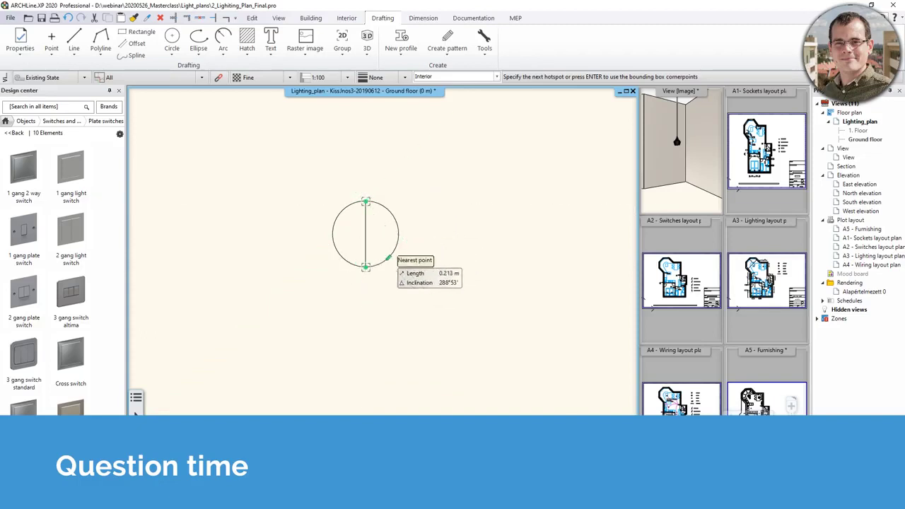
key(Return)
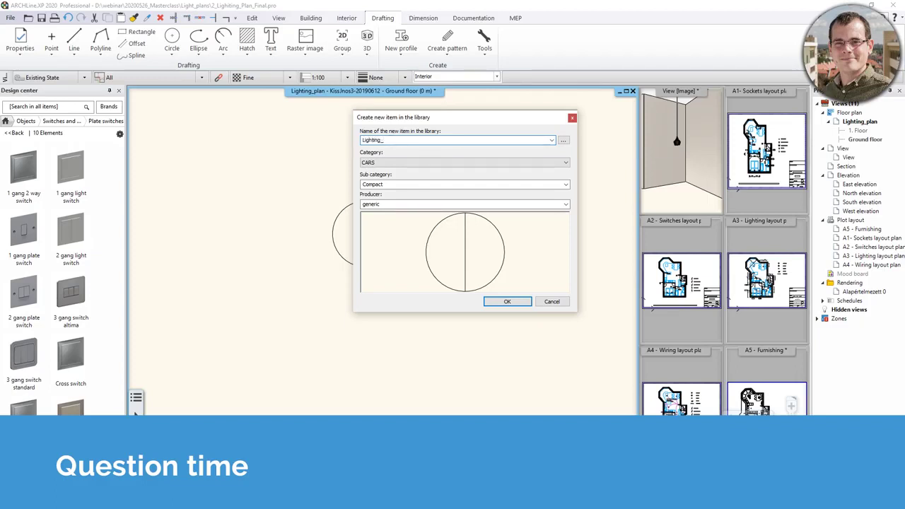
Save the group as Lighting_symbol_webinar in category SWITCHES AND SOCKETS, sub category Switches and sockets - English
text(Lighting_symbol_webinar)
click(488, 162)
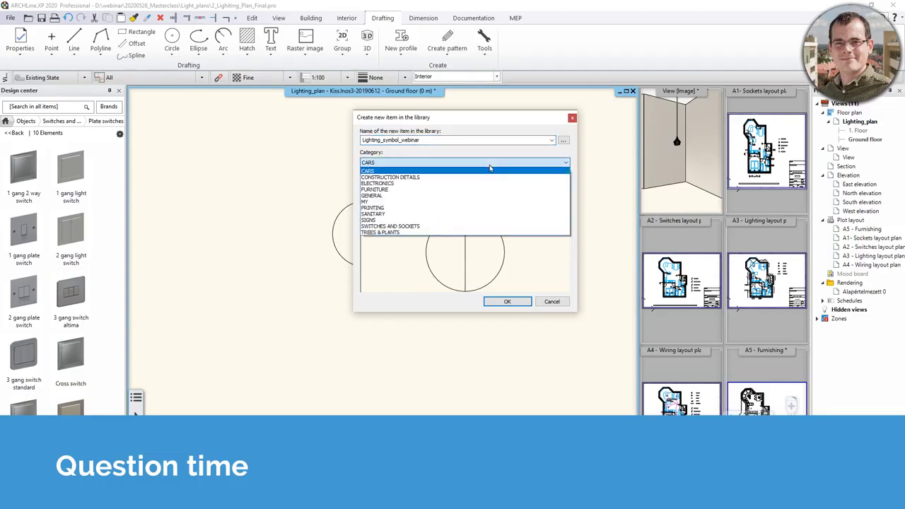
click(428, 226)
click(416, 183)
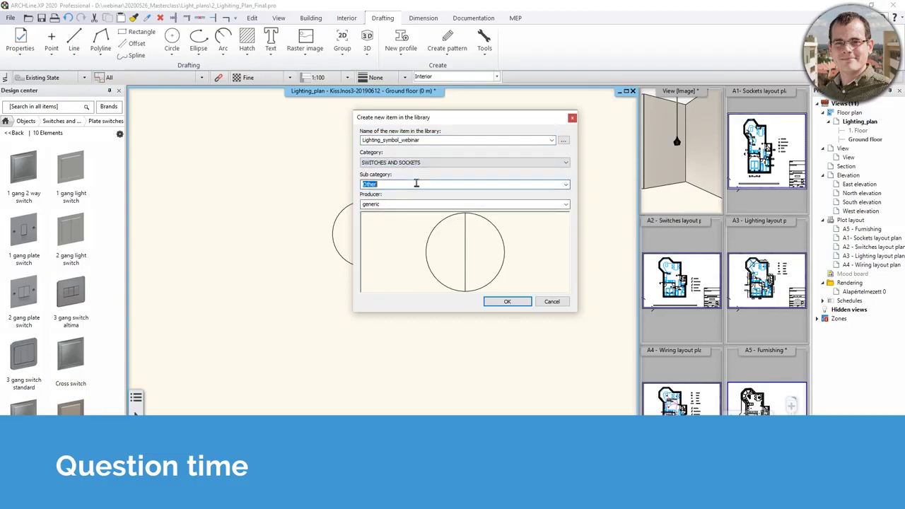
click(566, 185)
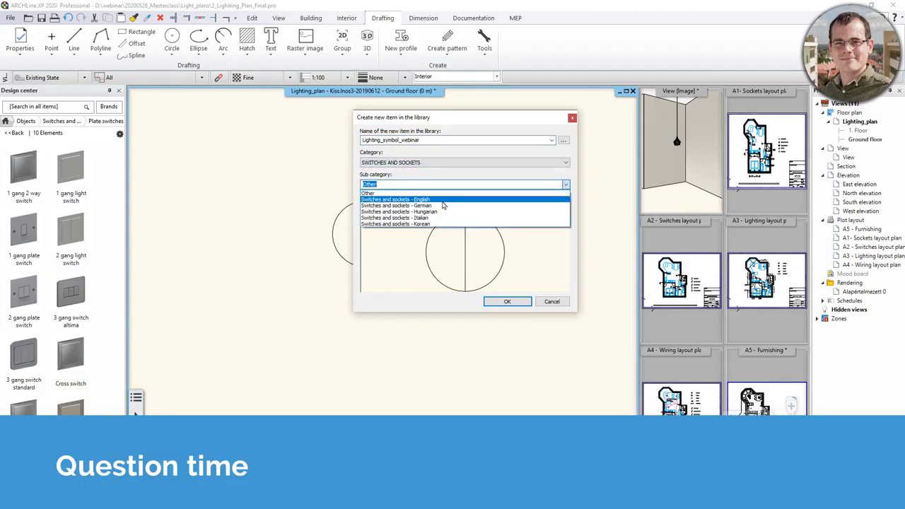
click(414, 199)
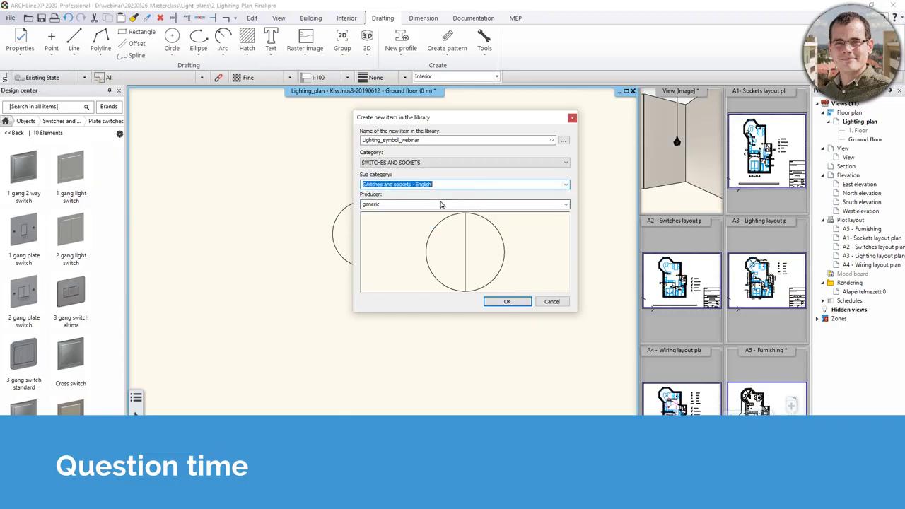
click(507, 302)
Browse the Design center groups to Switches and sockets - English to check for the new symbol
scroll(344, 245, down, 3)
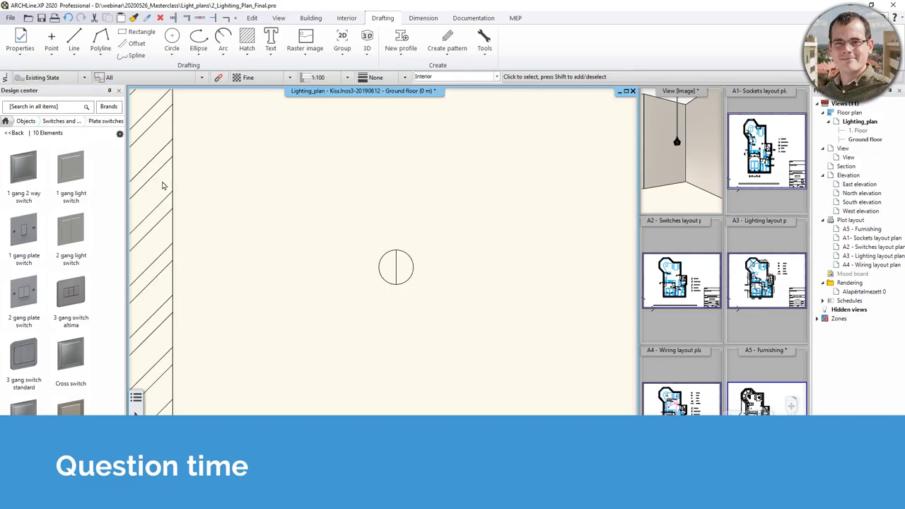
click(6, 121)
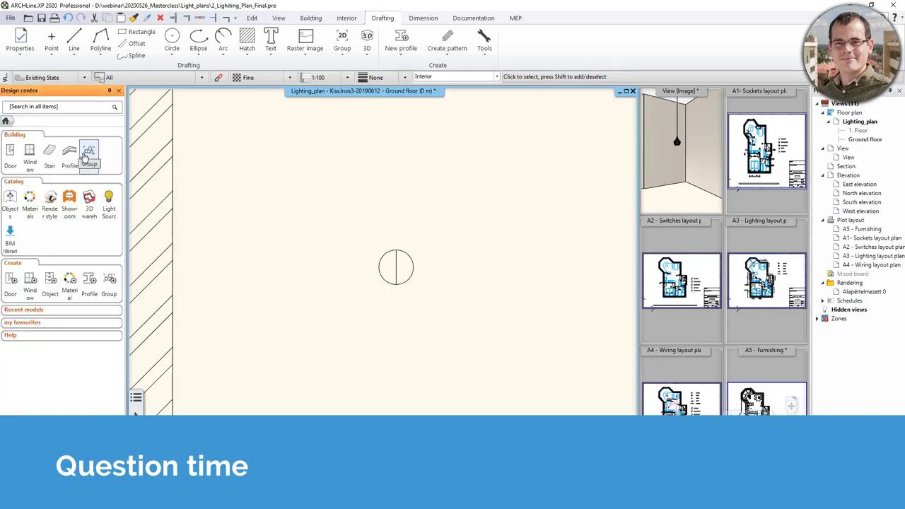
click(89, 150)
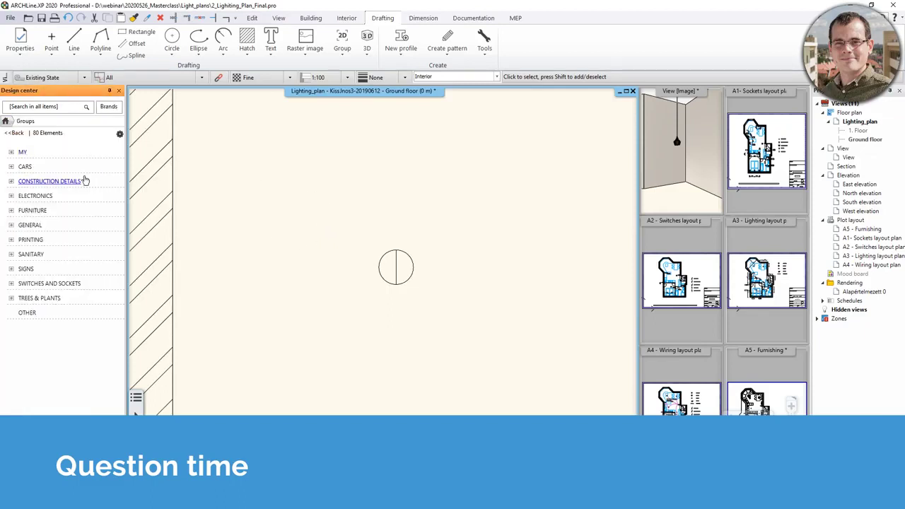
click(11, 283)
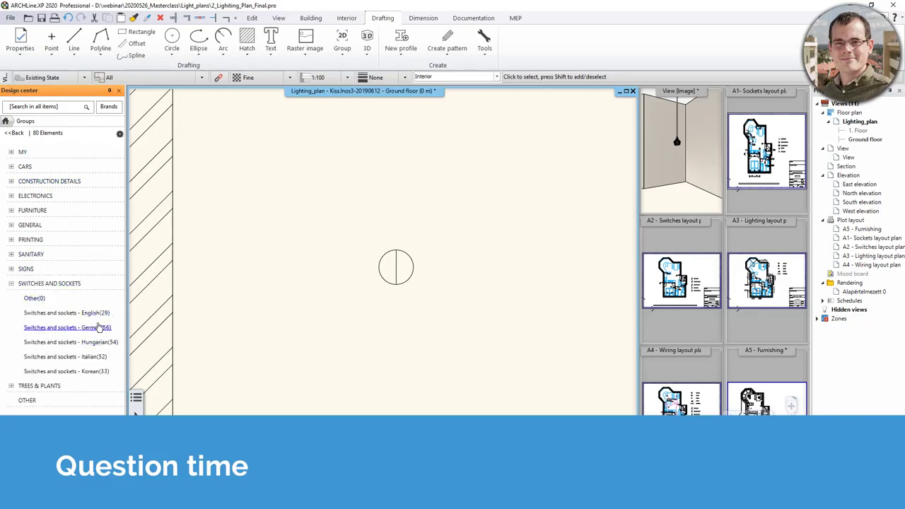
click(85, 312)
mouse_move(74, 307)
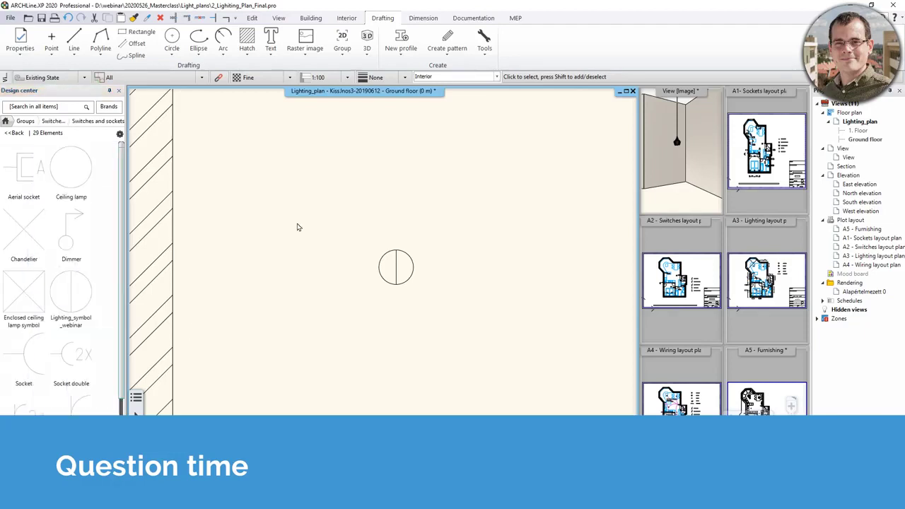
Examine the lamp symbols over the dining table and the round table on the ground floor plan
scroll(396, 238, down, 3)
middle_drag(396, 238, 497, 200)
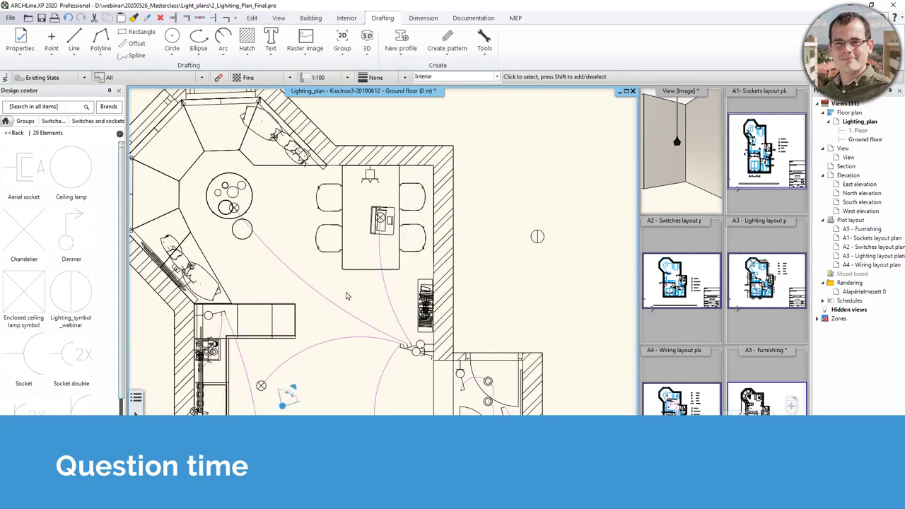
scroll(318, 237, up, 2)
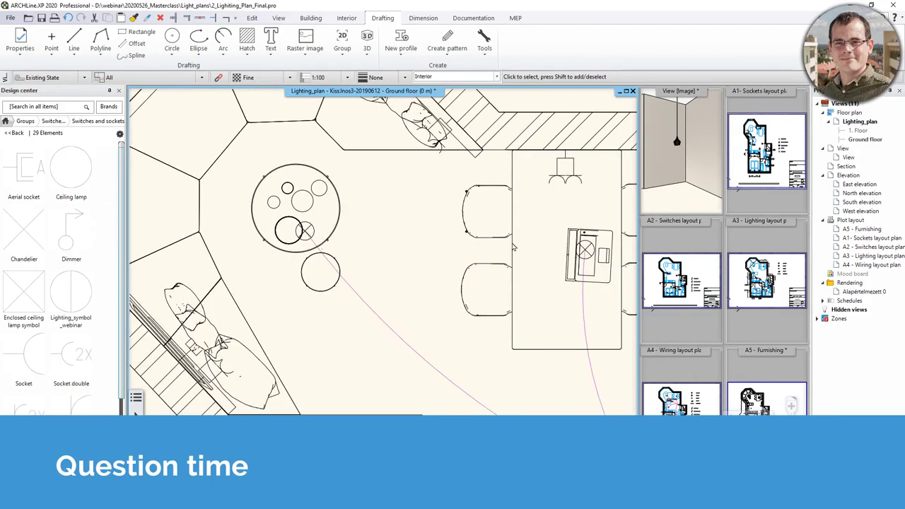
middle_drag(514, 247, 482, 240)
middle_drag(615, 318, 362, 319)
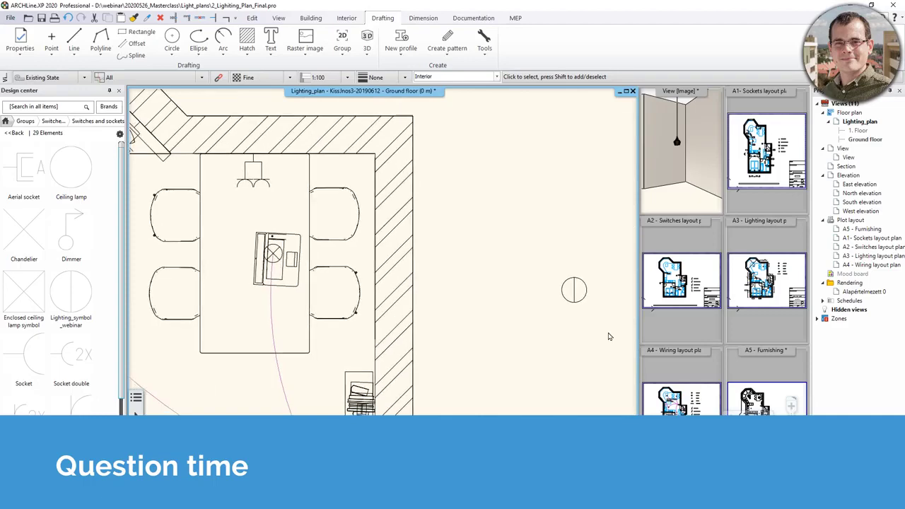
middle_drag(338, 267, 465, 266)
middle_drag(177, 240, 310, 275)
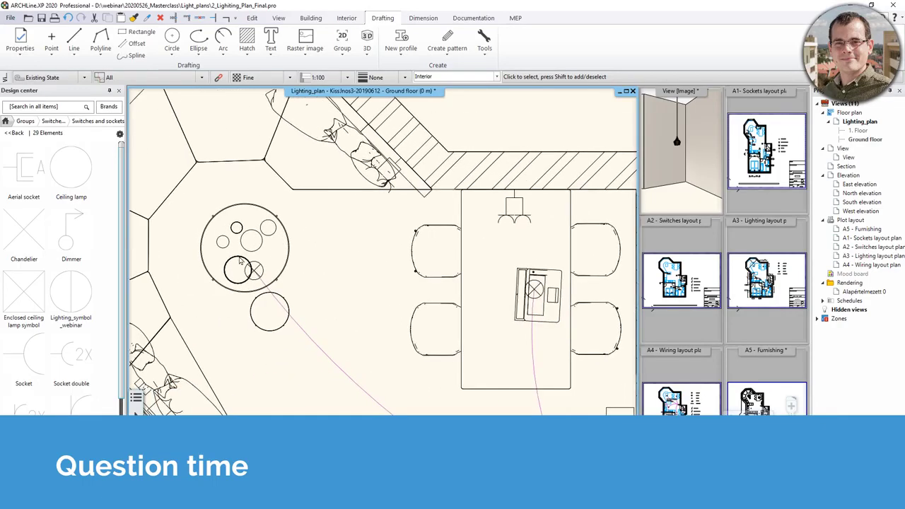
Assign Lighting_symbol_webinar from Switches and sockets - English as the ceiling lamp symbol in the lighting plan settings
click(346, 18)
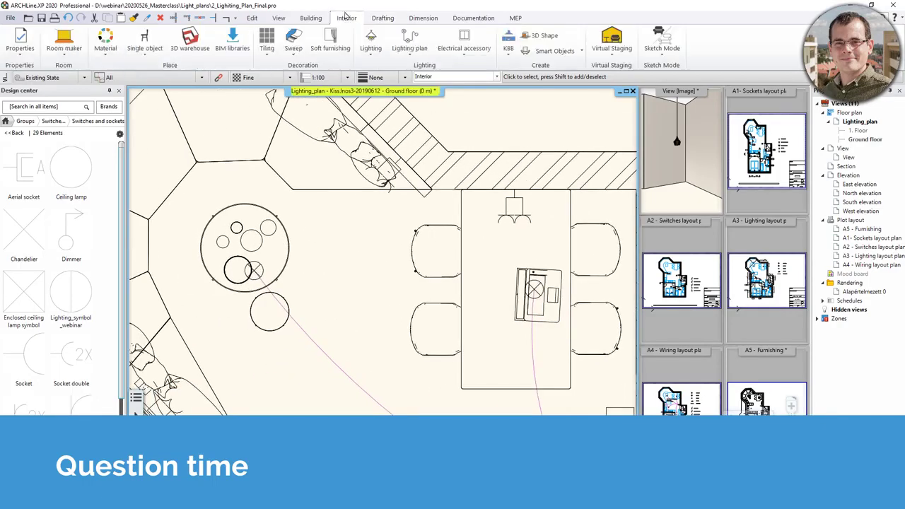
click(414, 61)
click(420, 70)
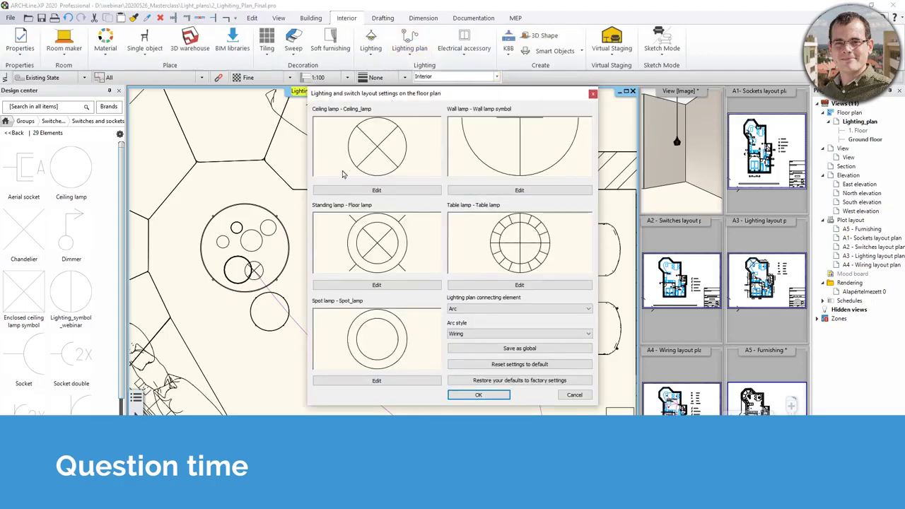
click(398, 192)
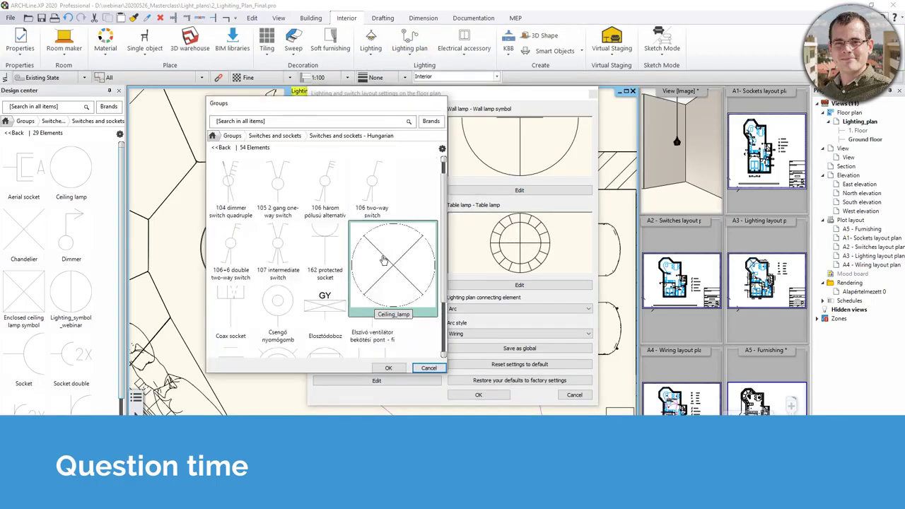
click(274, 135)
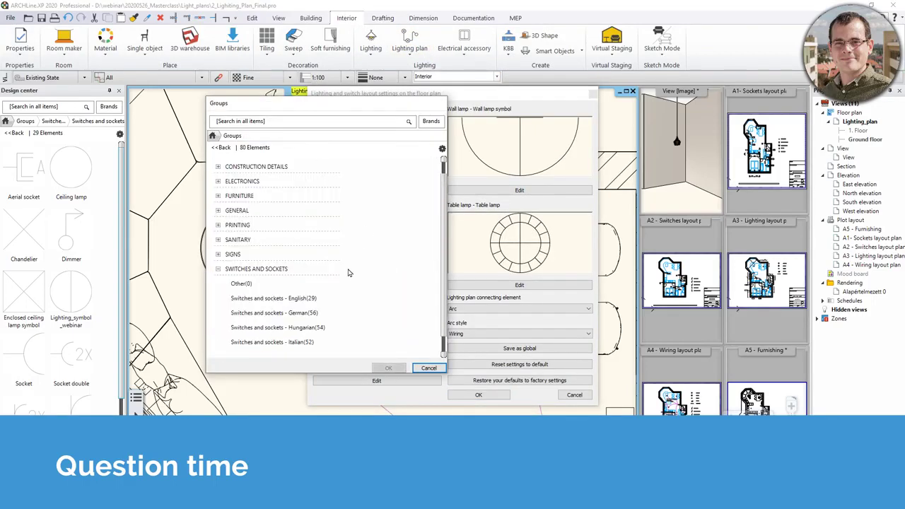
click(297, 254)
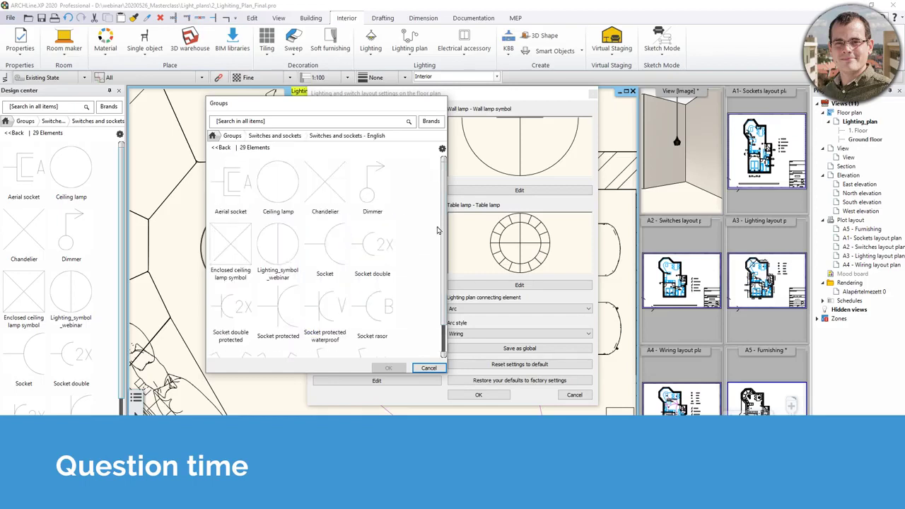
scroll(420, 274, down, 2)
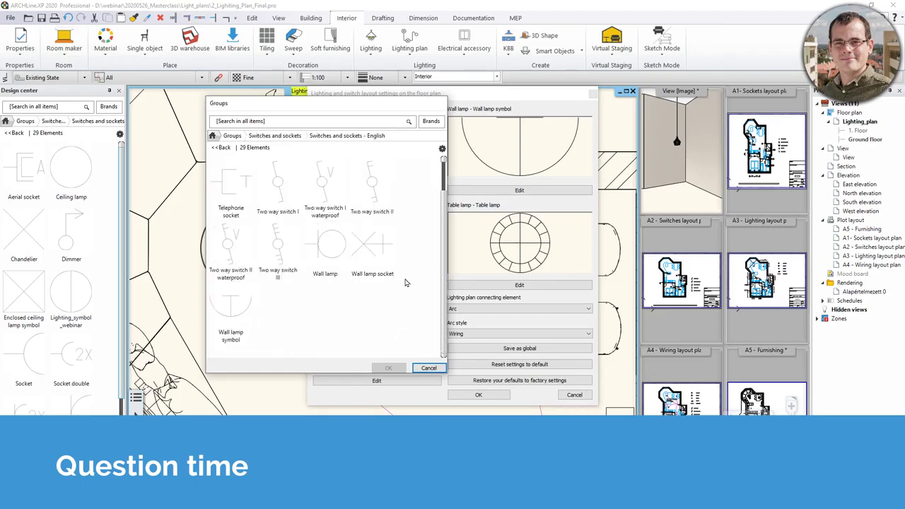
scroll(405, 285, up, 5)
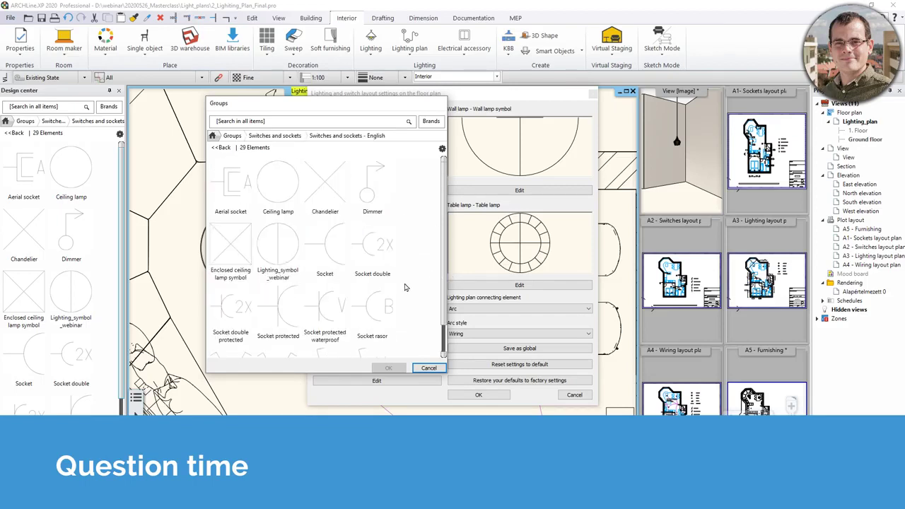
click(289, 256)
click(388, 368)
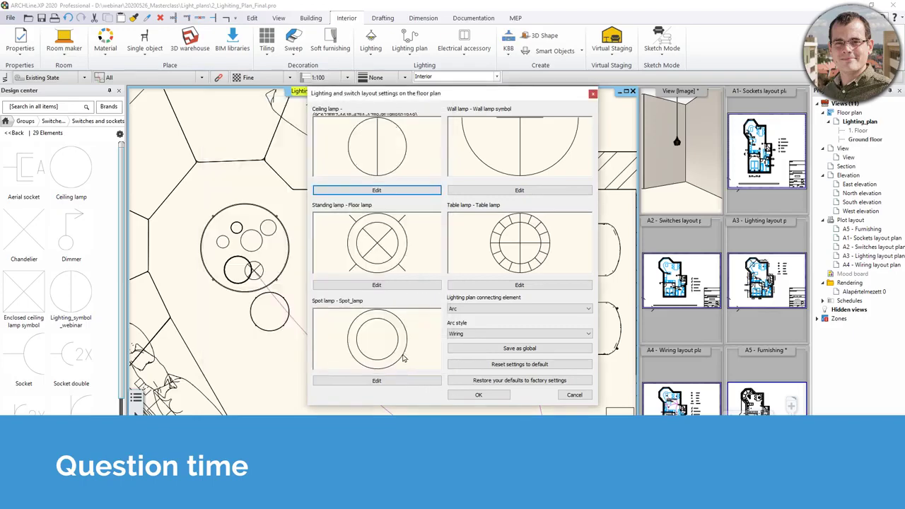
click(478, 395)
Switch the lighting fixtures to top view and back to symbolic representation, and check the ceiling lamp symbols on the ground floor plan
scroll(357, 242, up, 3)
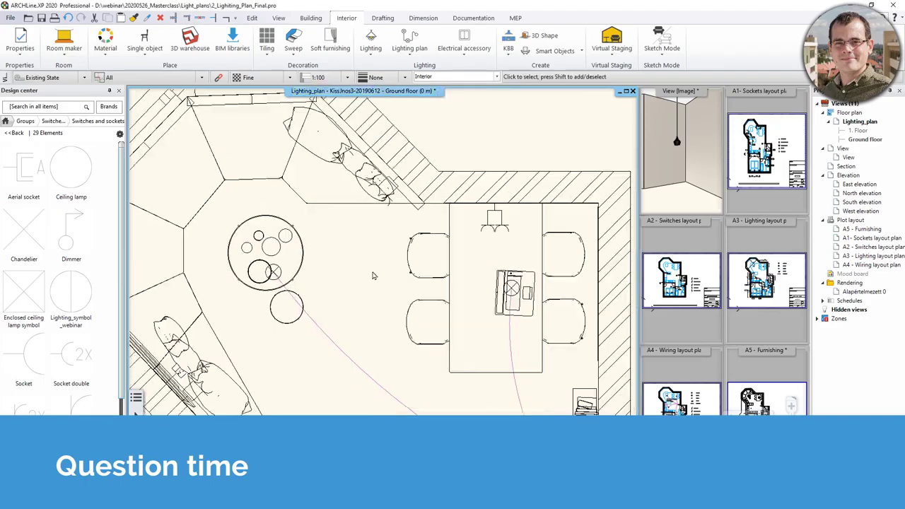
click(411, 56)
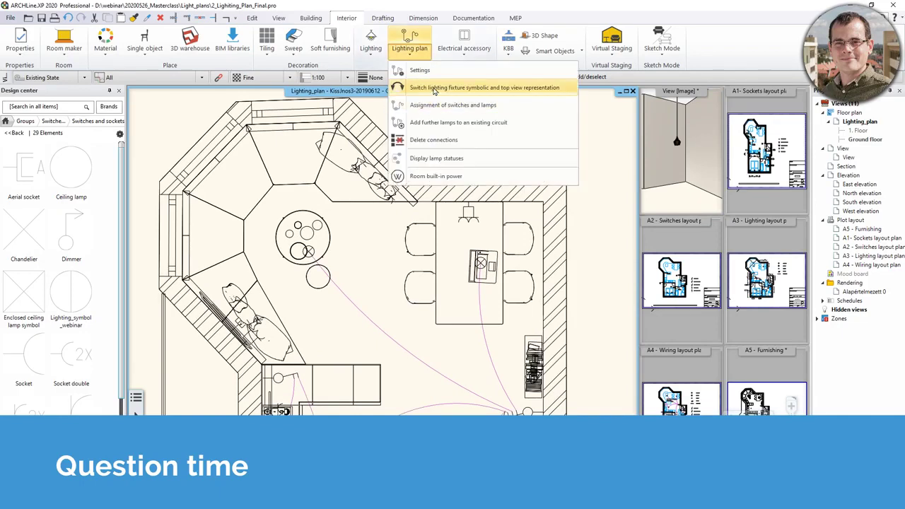
click(431, 88)
click(478, 273)
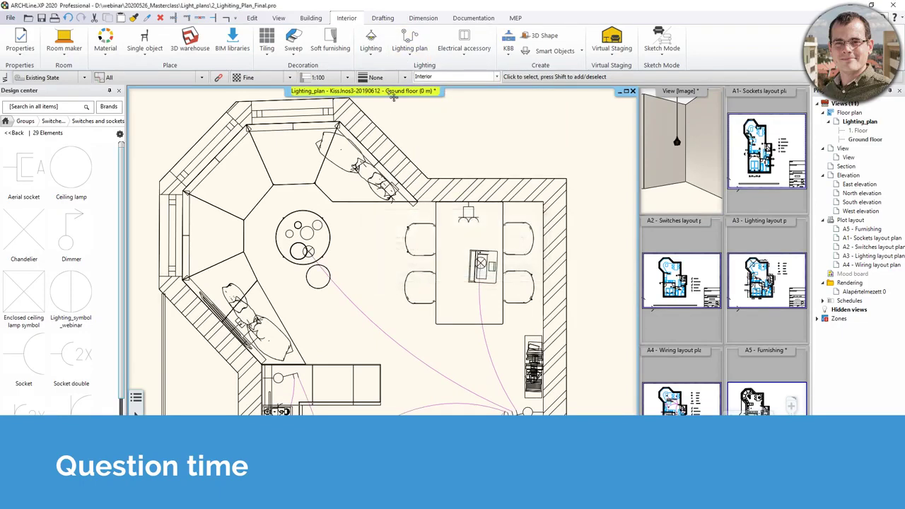
click(416, 57)
click(424, 88)
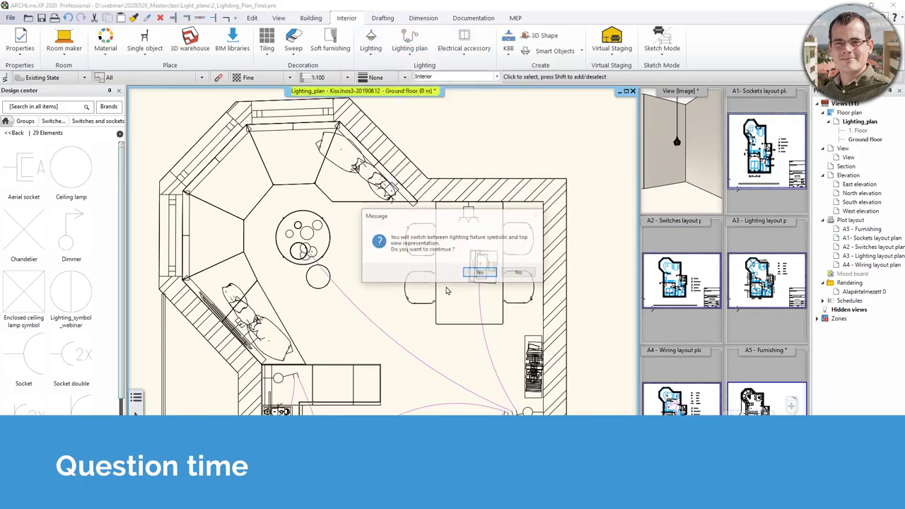
click(470, 282)
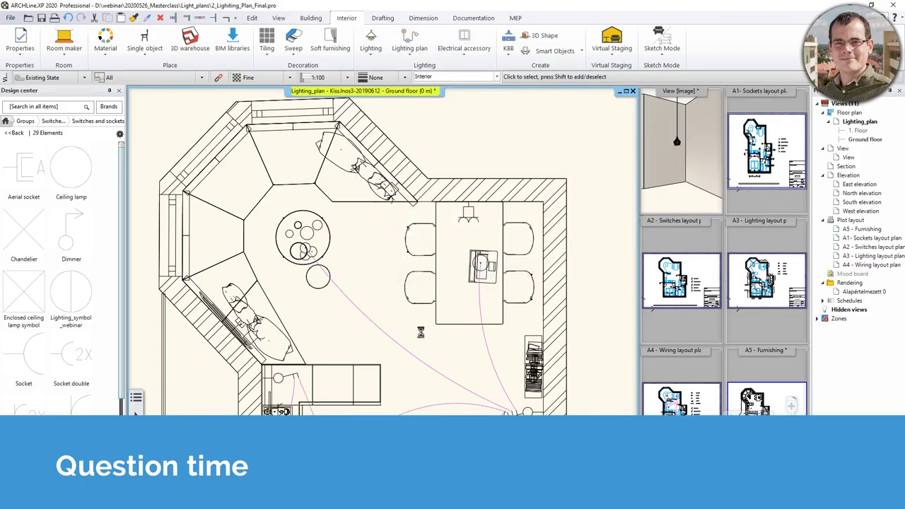
scroll(322, 258, up, 3)
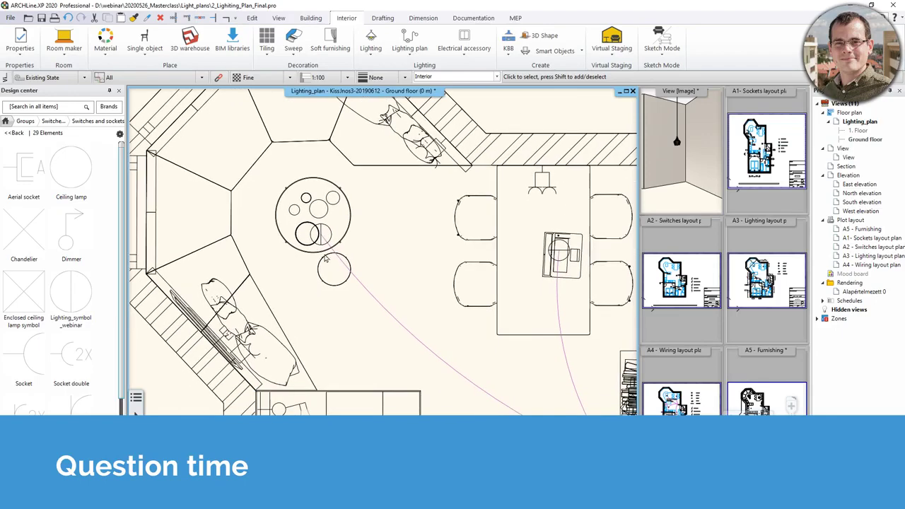
middle_drag(522, 393, 434, 198)
middle_drag(285, 381, 309, 318)
scroll(309, 318, up, 2)
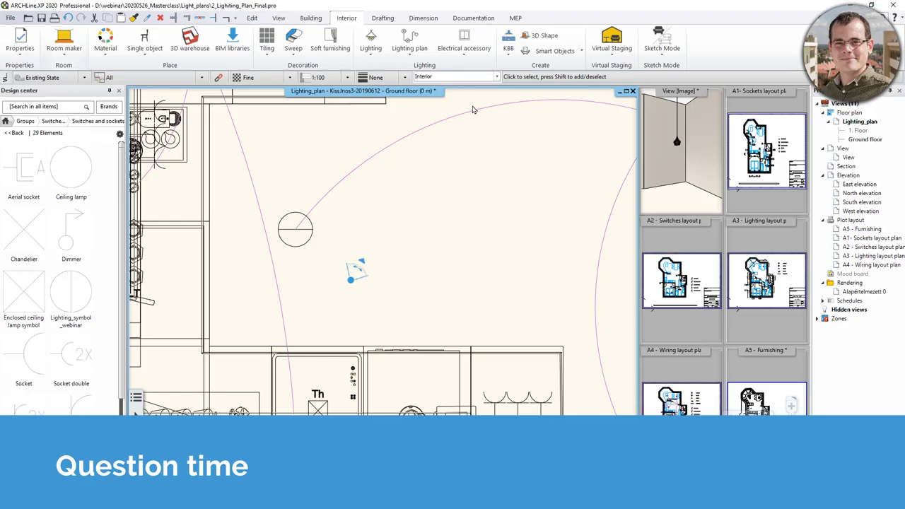
Define a new schedule using the Interior discipline and the Electrical Accessory type with its Electrical Schedule parameters
click(472, 21)
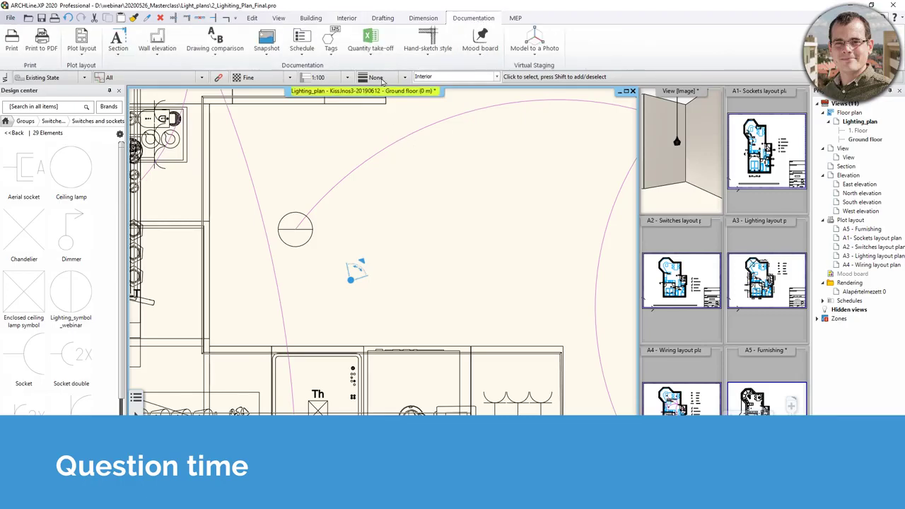
scroll(507, 233, down, 4)
middle_drag(505, 232, 391, 251)
click(306, 58)
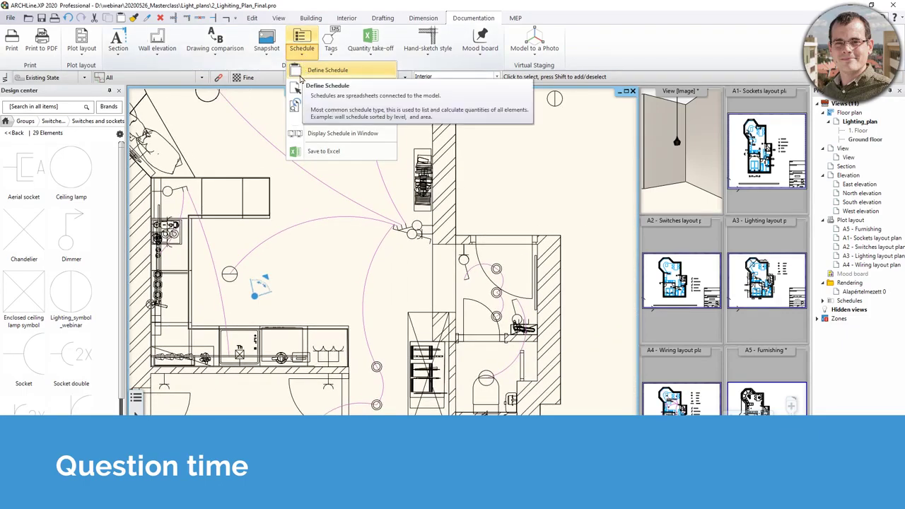
click(327, 88)
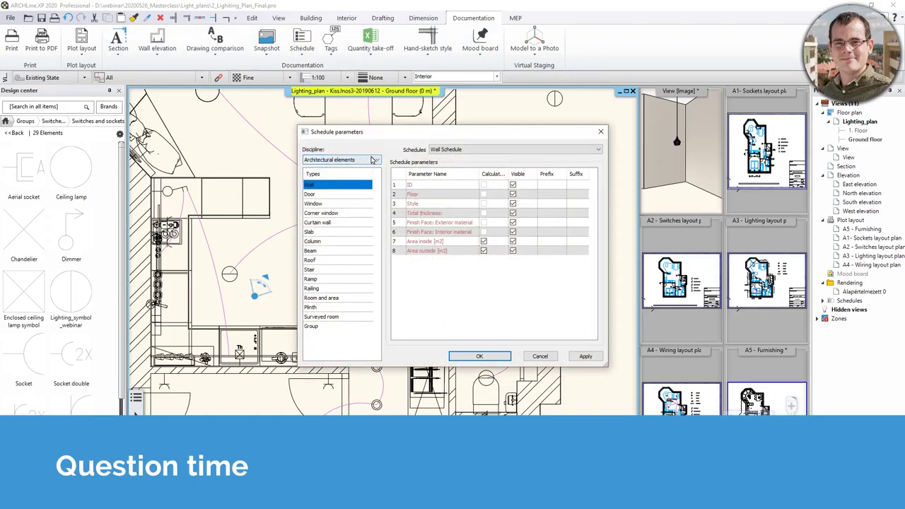
click(376, 160)
click(357, 174)
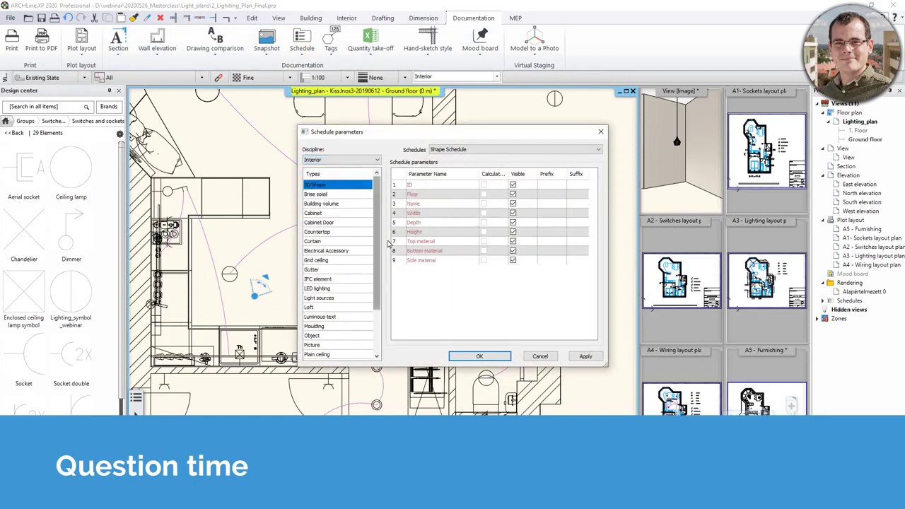
scroll(377, 263, down, 2)
drag(376, 263, 379, 291)
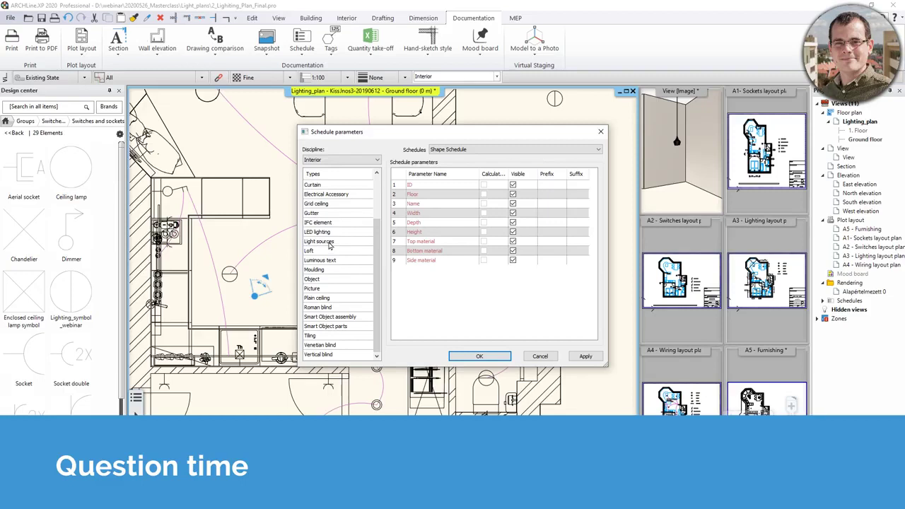
scroll(334, 253, up, 2)
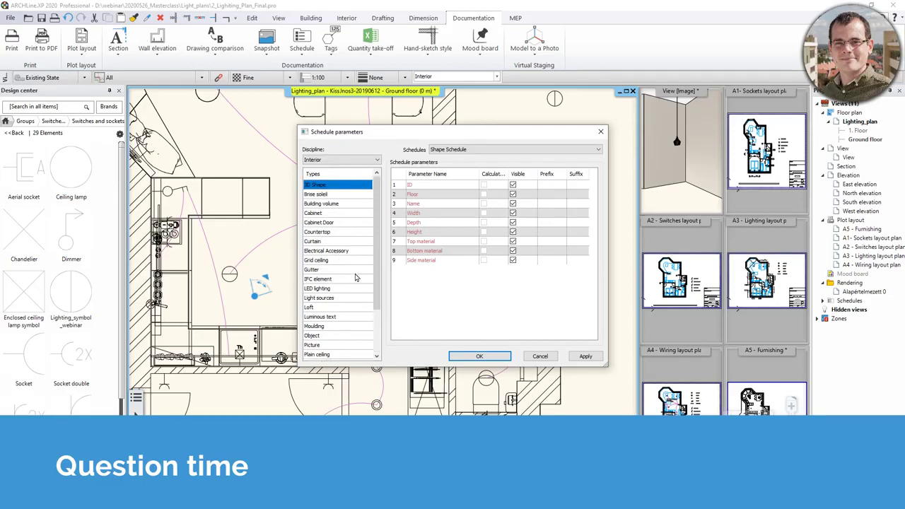
click(341, 253)
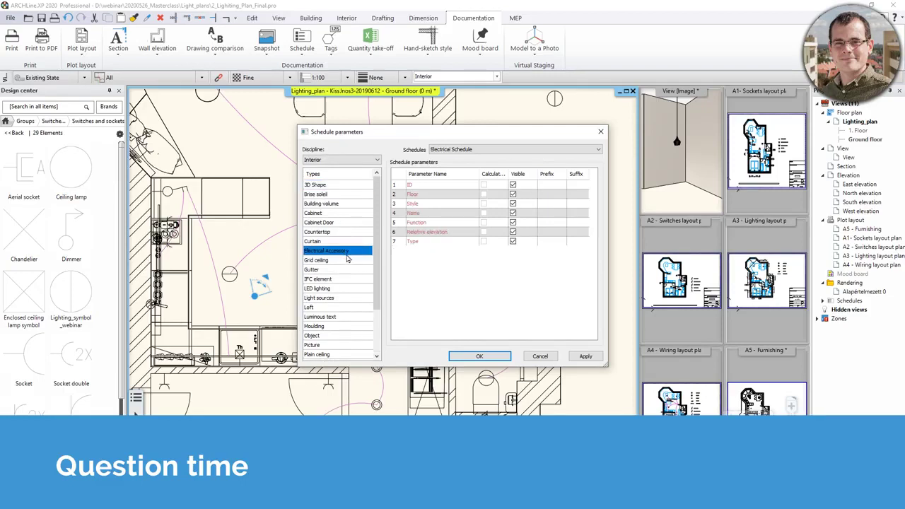
Accept the schedule parameters and place the electrical schedule in the empty area beside the ground floor plan
click(479, 355)
click(491, 355)
scroll(535, 248, down, 3)
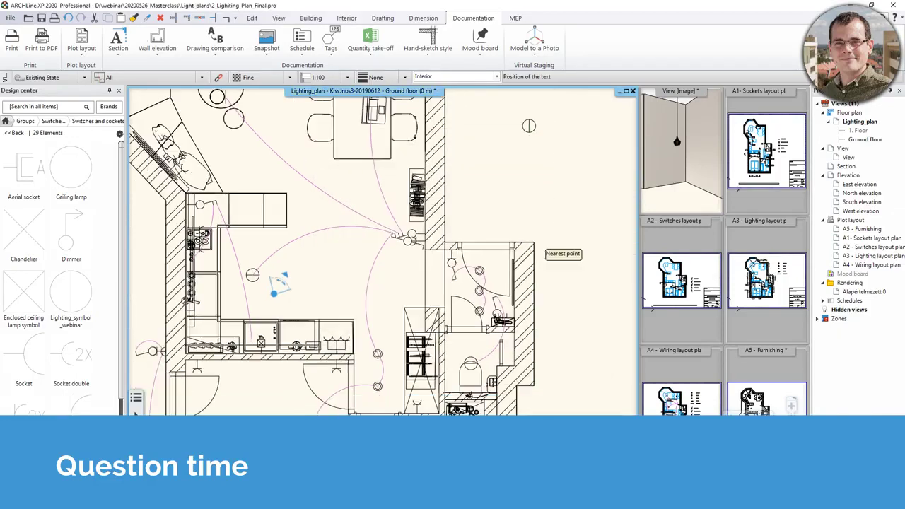
click(501, 252)
scroll(551, 264, up, 2)
Locate the electrical accessory with ID 67 on the floor plan from its row in the electrical schedule
click(426, 249)
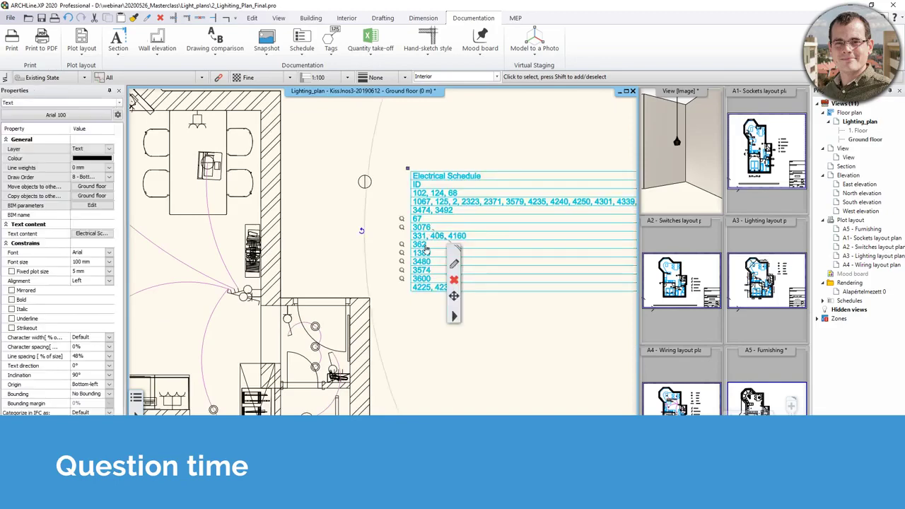
click(399, 228)
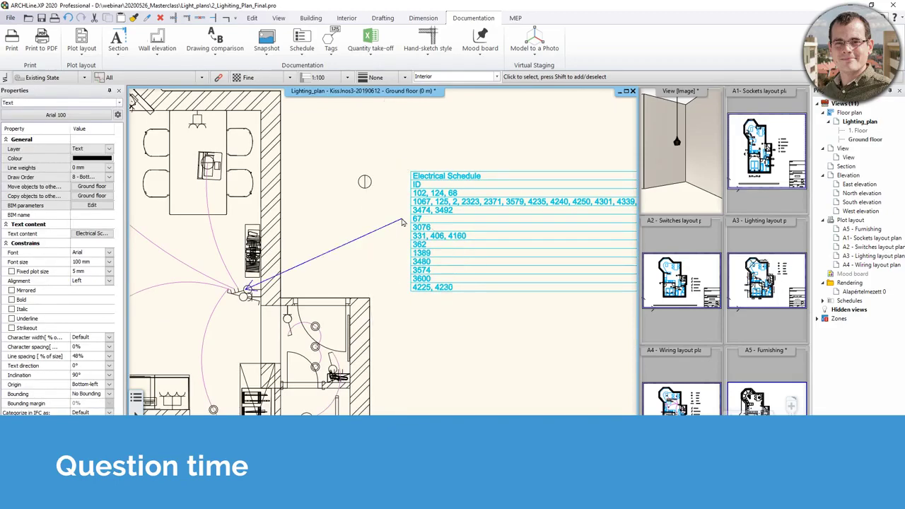
scroll(256, 303, up, 1)
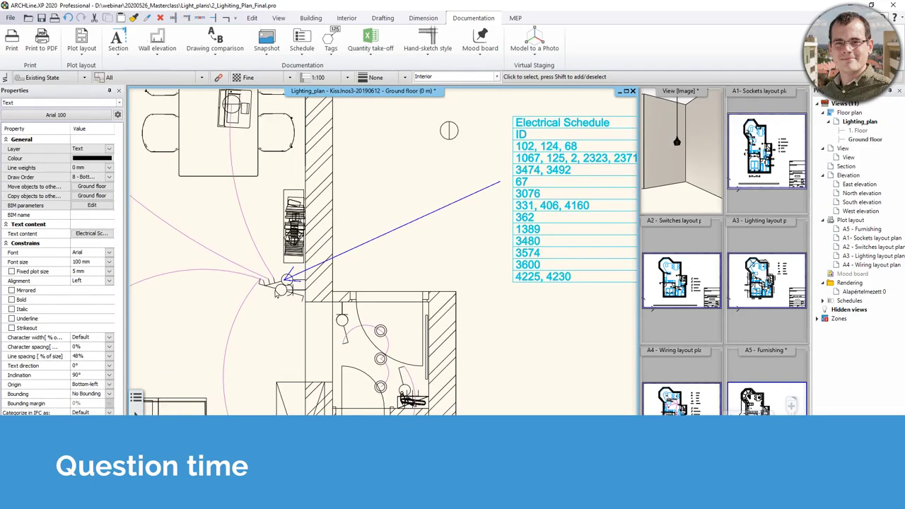
Examine the electrical schedule's style, name, function and elevation columns, then deselect it
click(512, 221)
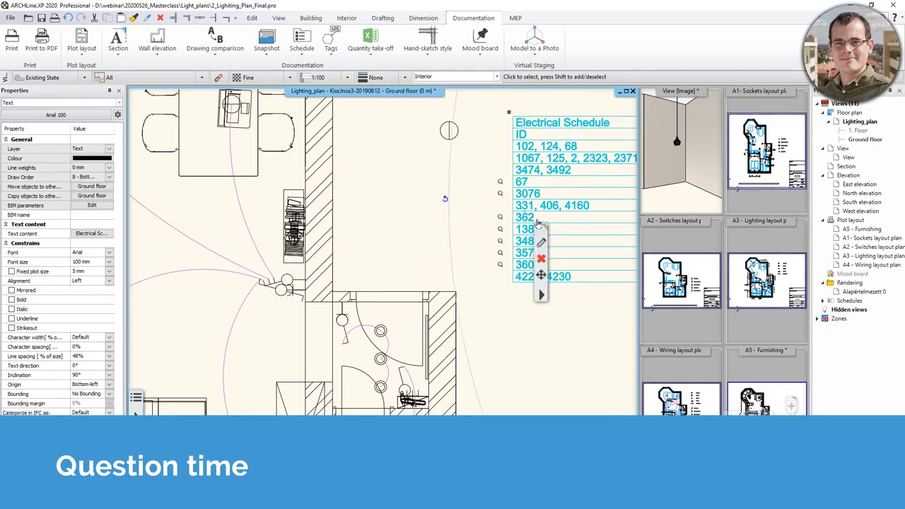
scroll(601, 231, down, 3)
scroll(490, 220, down, 2)
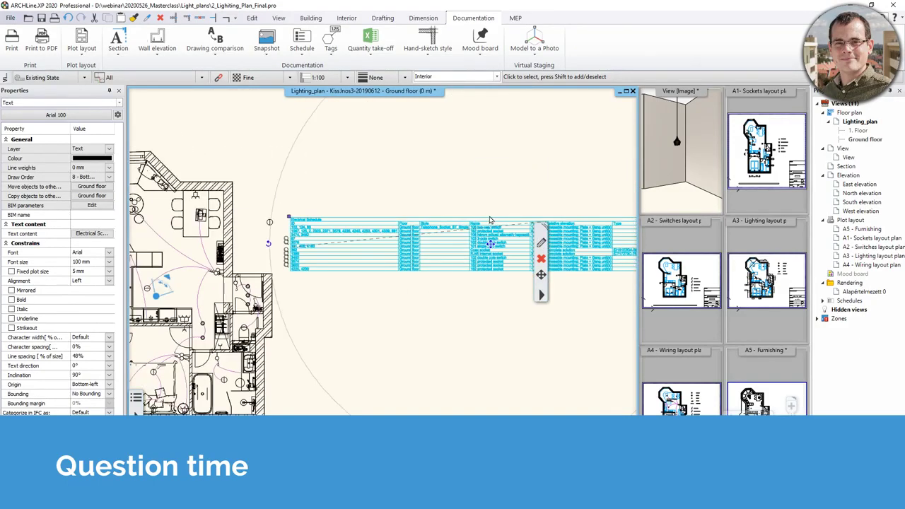
middle_drag(452, 246, 393, 263)
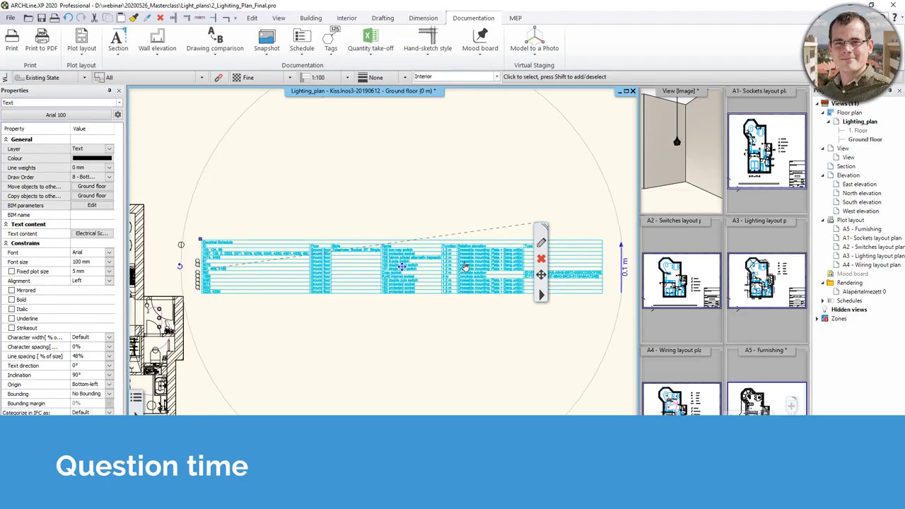
scroll(442, 275, up, 3)
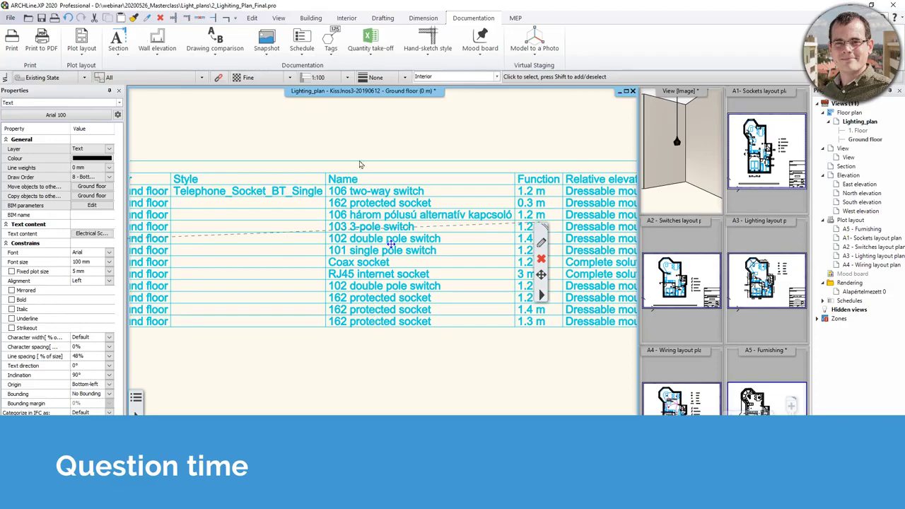
scroll(362, 313, down, 5)
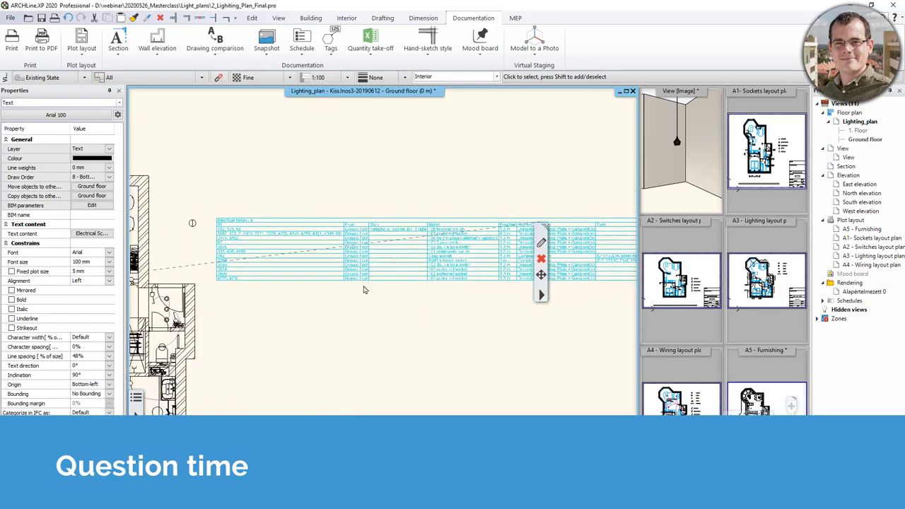
click(318, 346)
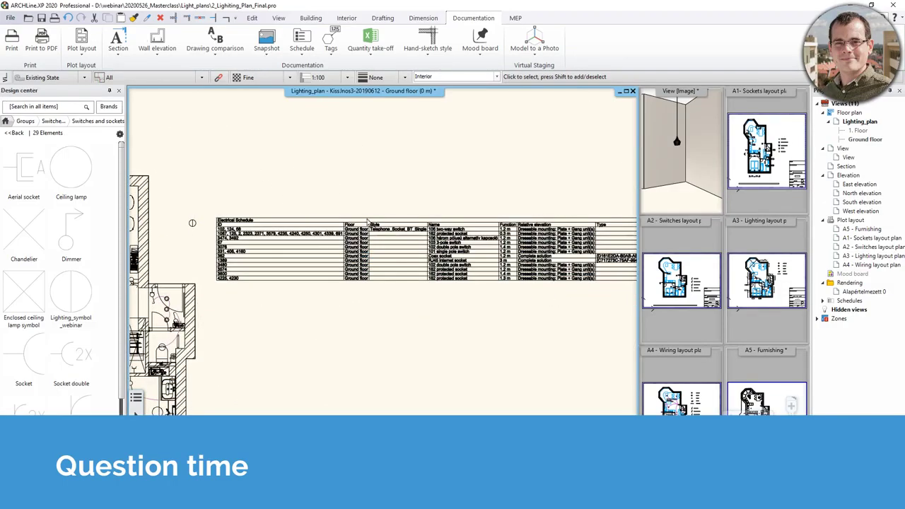
Move the electrical schedule to the empty area above and right of the ground floor plan, then deselect it
scroll(416, 283, up, 2)
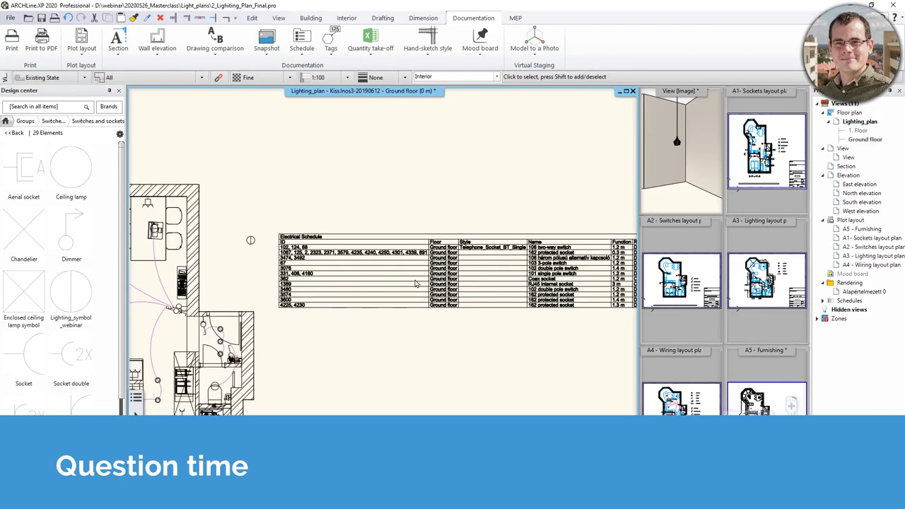
click(415, 283)
right_click(556, 272)
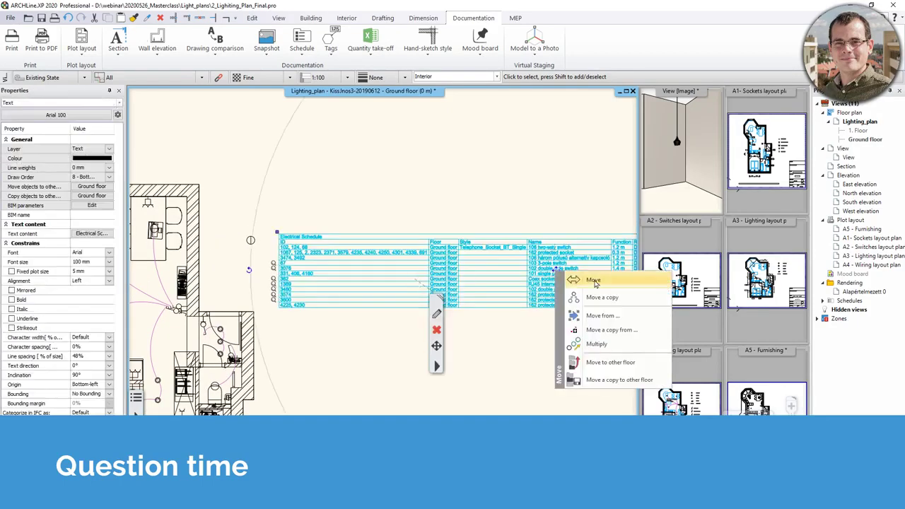
click(581, 282)
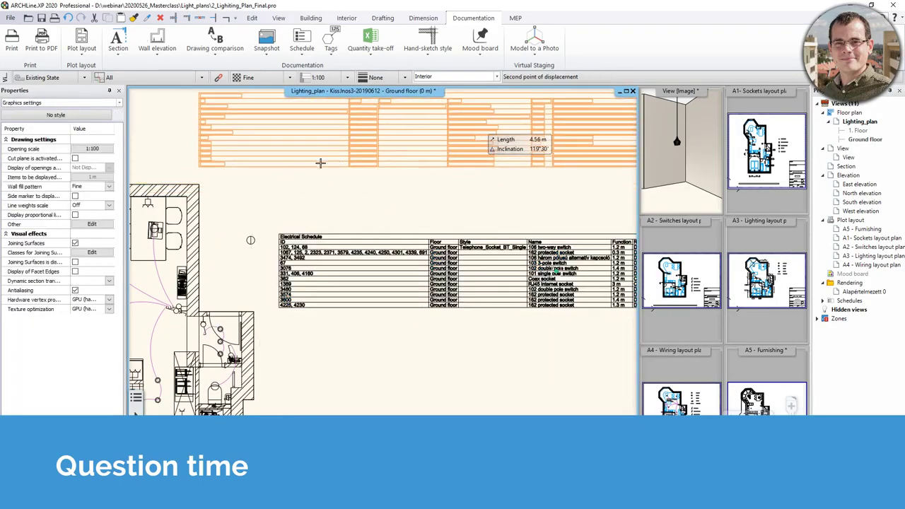
click(230, 263)
middle_drag(230, 263, 254, 321)
scroll(431, 221, down, 4)
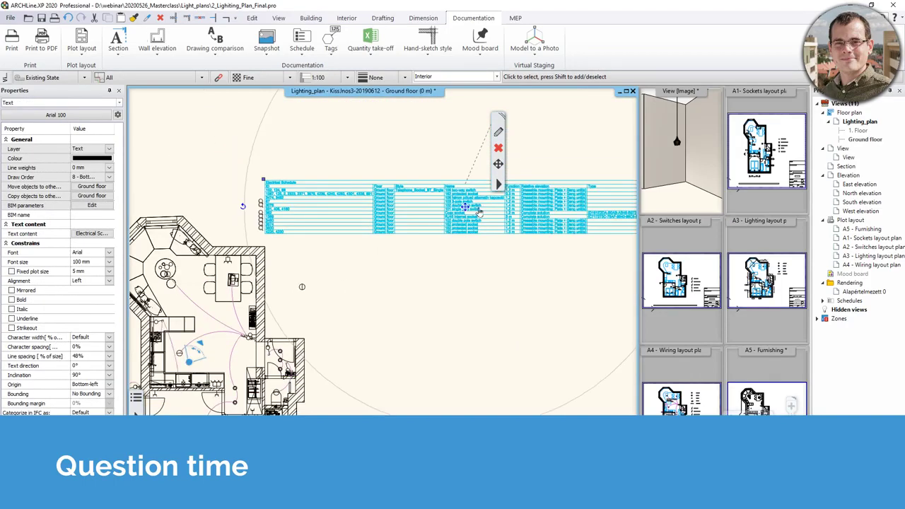
scroll(488, 297, up, 3)
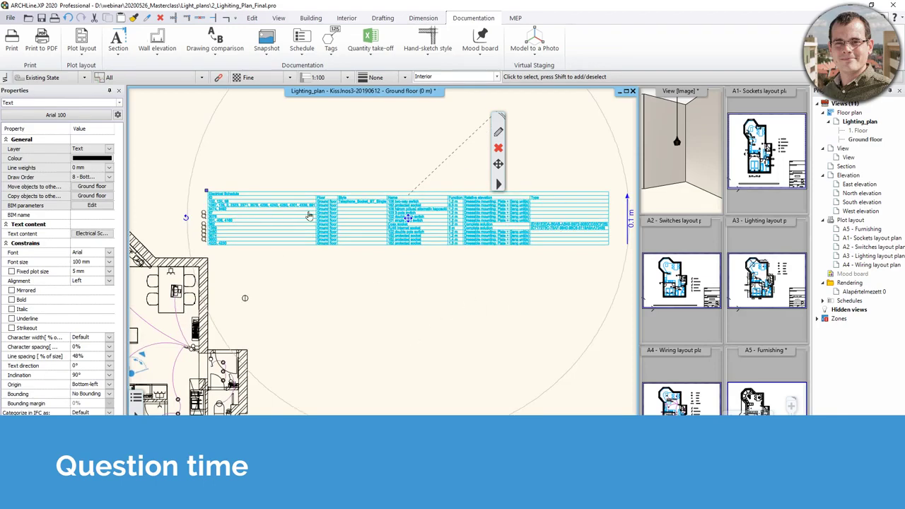
click(287, 323)
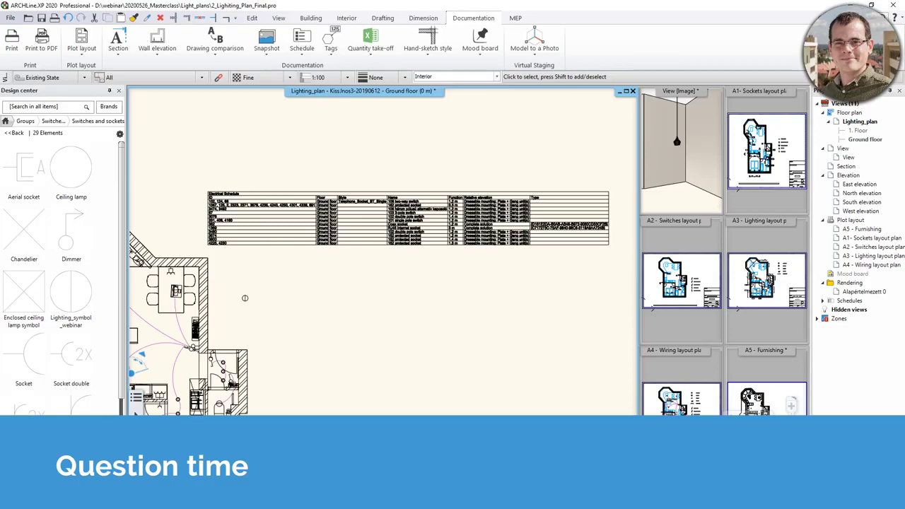
Review the lamp symbols and connecting element in the floor plan's lighting and switch layout settings, then close them without changes
middle_drag(233, 295, 430, 234)
scroll(422, 264, down, 2)
scroll(400, 297, up, 2)
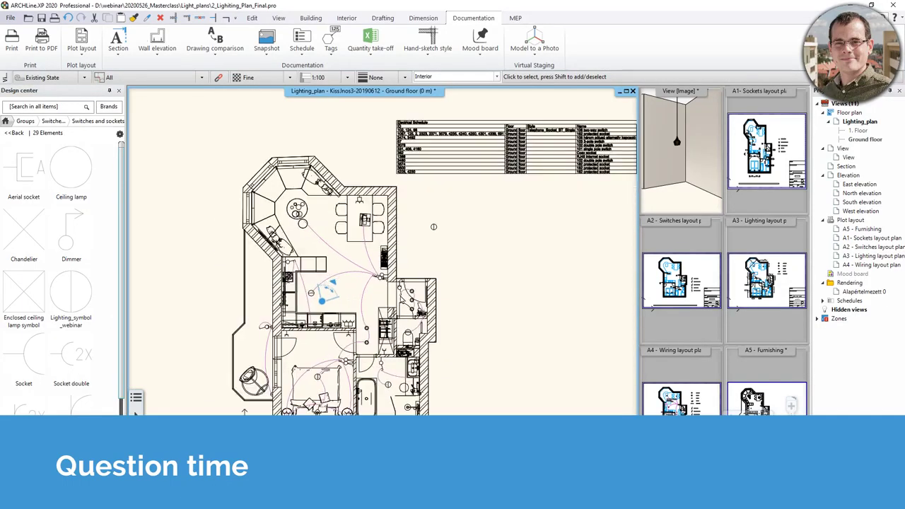
scroll(412, 308, up, 1)
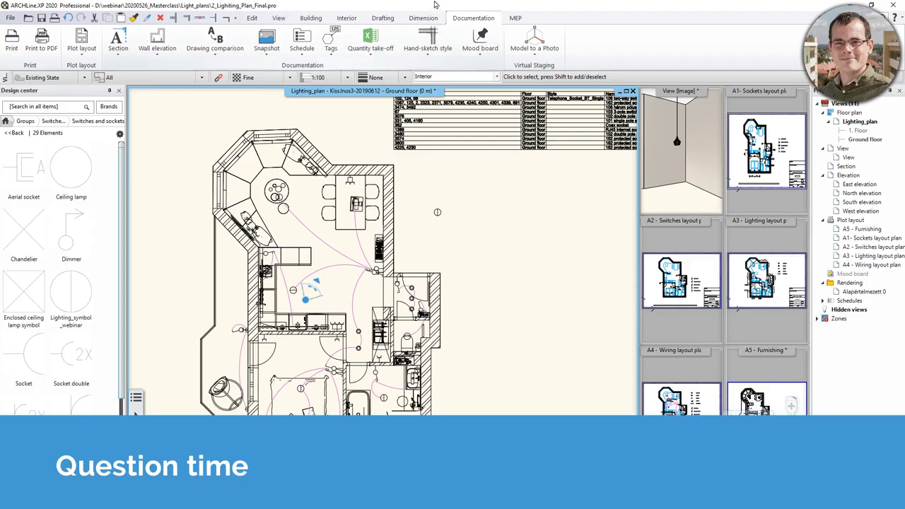
click(382, 18)
click(346, 18)
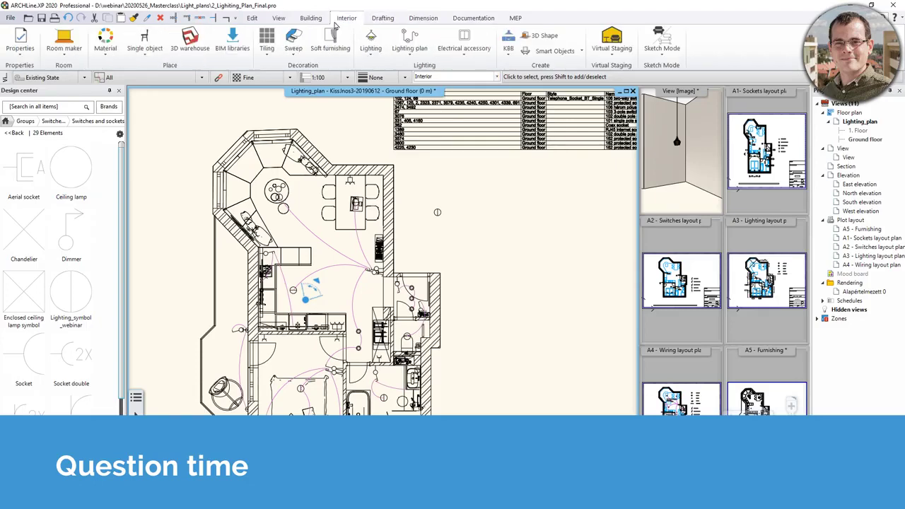
click(417, 56)
click(423, 62)
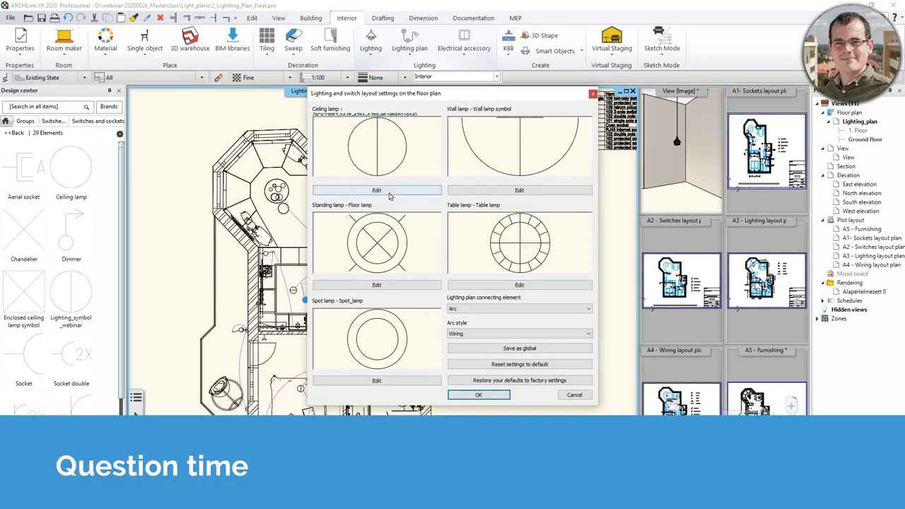
click(593, 94)
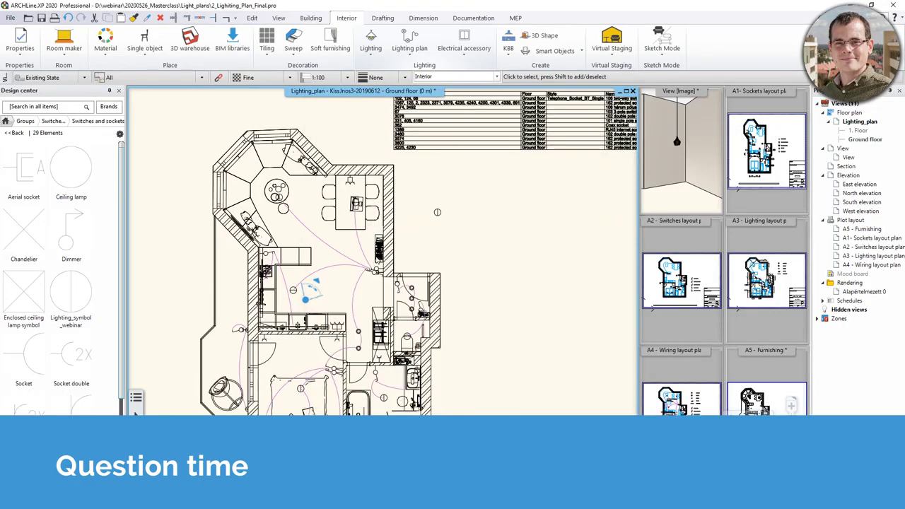
Switch the ground floor plan to the Wiring layout layer set
middle_drag(354, 311, 376, 278)
scroll(327, 280, up, 5)
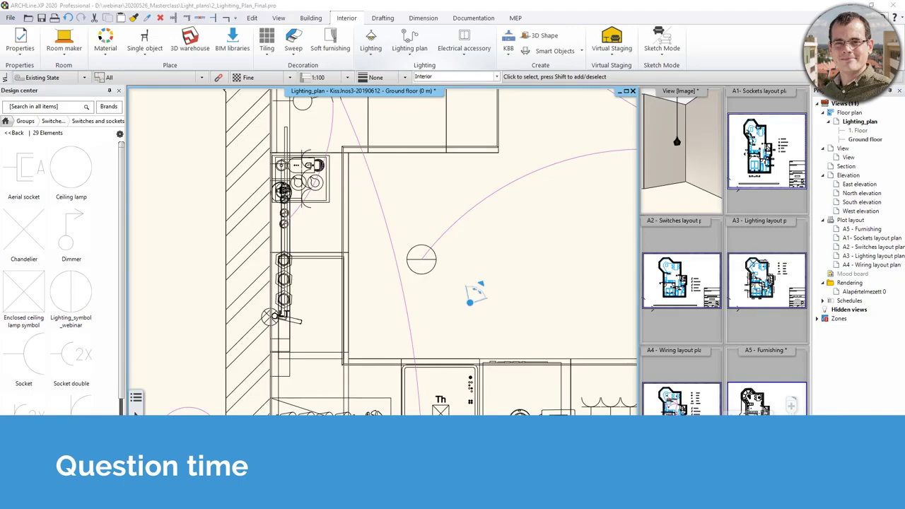
scroll(434, 408, down, 3)
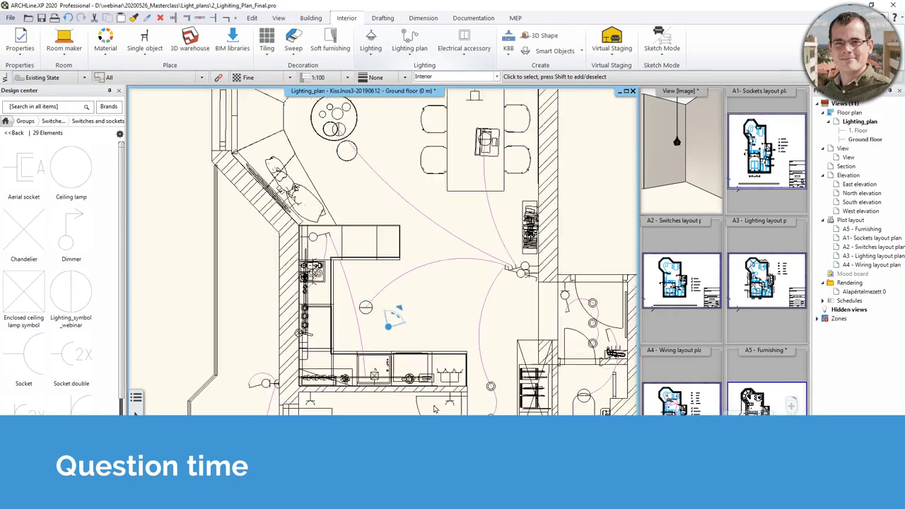
scroll(434, 408, down, 2)
middle_drag(434, 408, 451, 262)
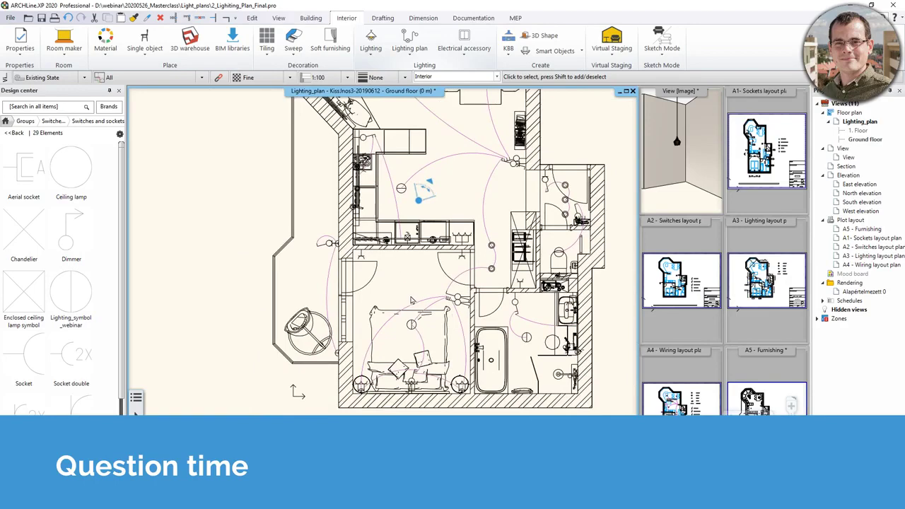
scroll(475, 309, up, 2)
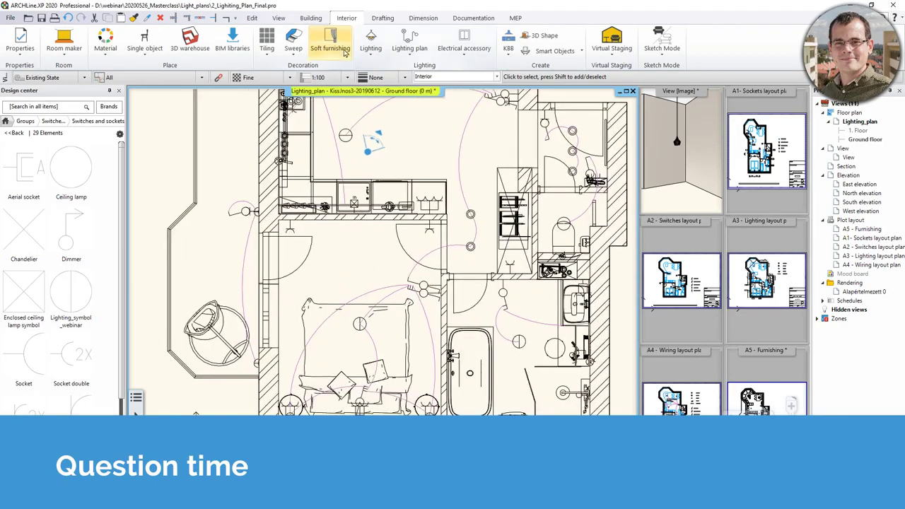
middle_drag(391, 255, 387, 265)
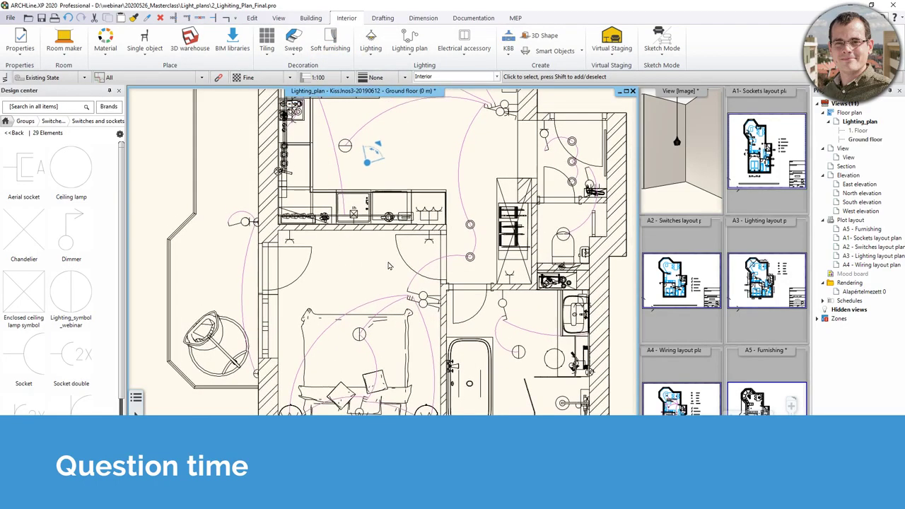
click(497, 76)
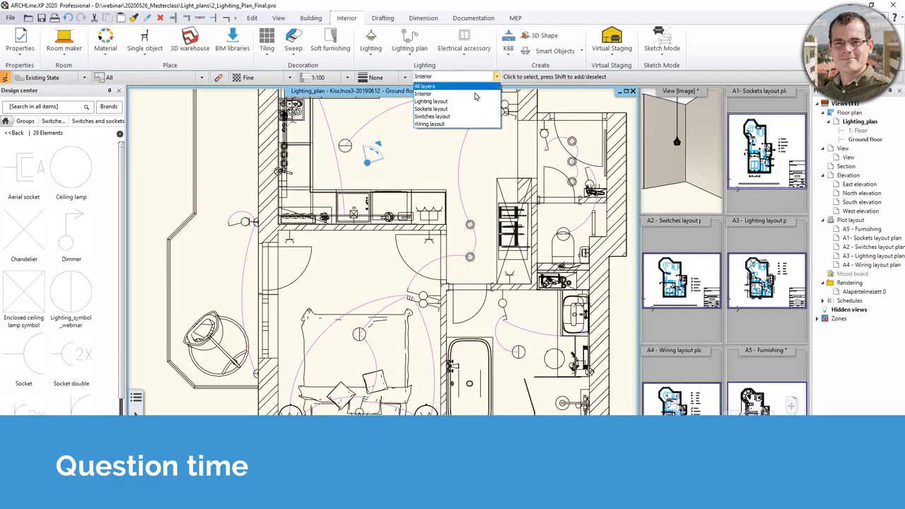
click(429, 124)
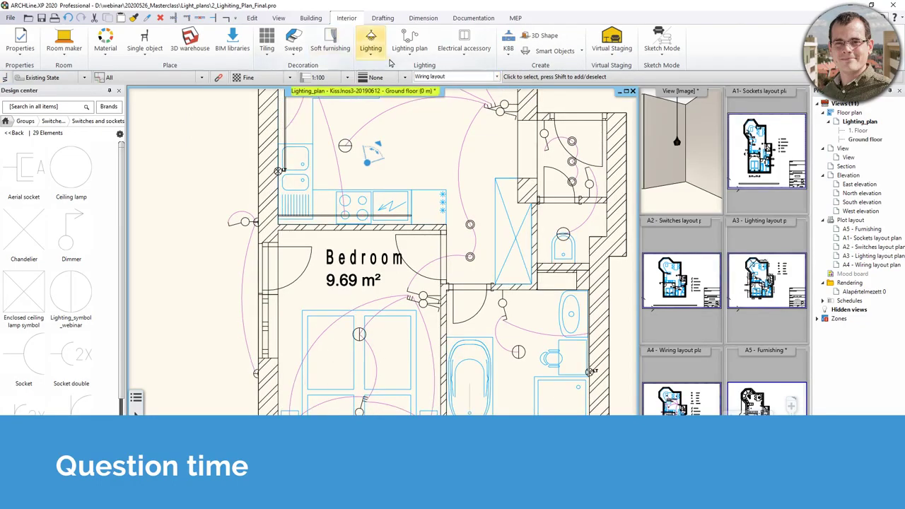
Calculate the Bedroom's lighting needs, examine the light source efficiency options, and close the calculation without applying it
click(409, 54)
click(438, 175)
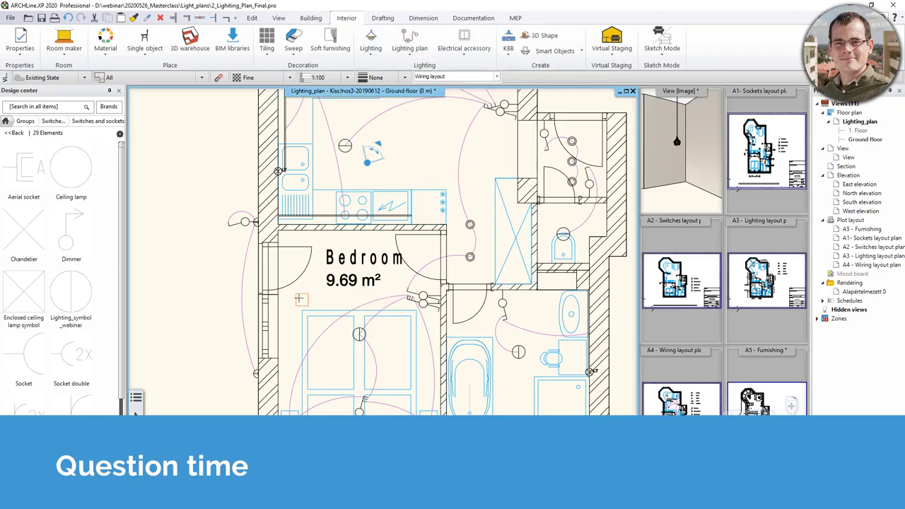
click(338, 278)
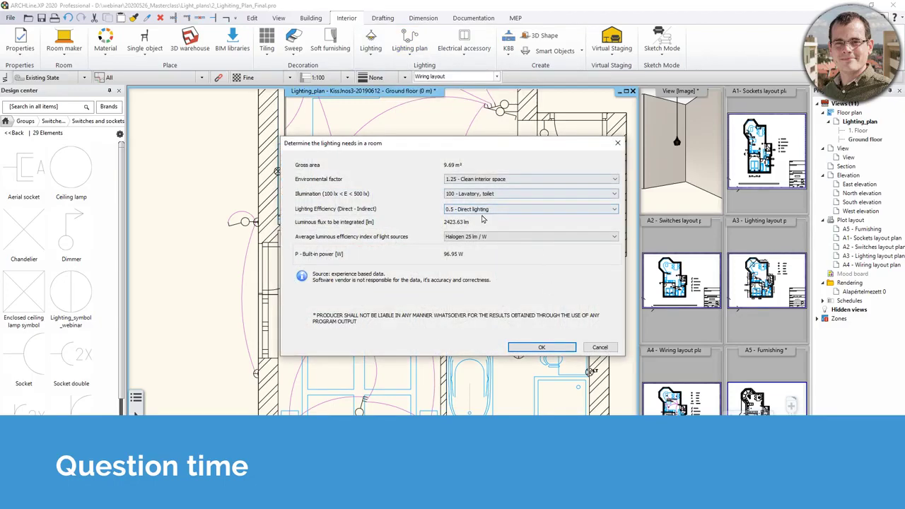
click(505, 237)
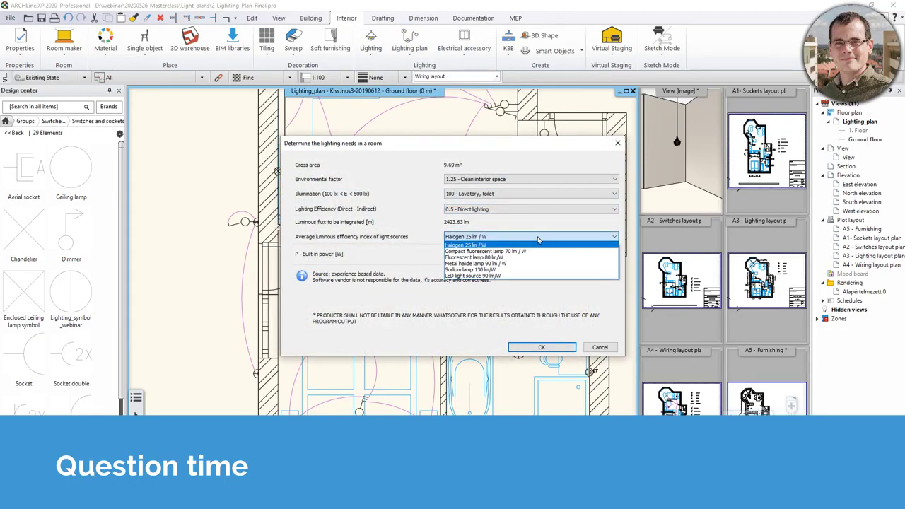
click(543, 306)
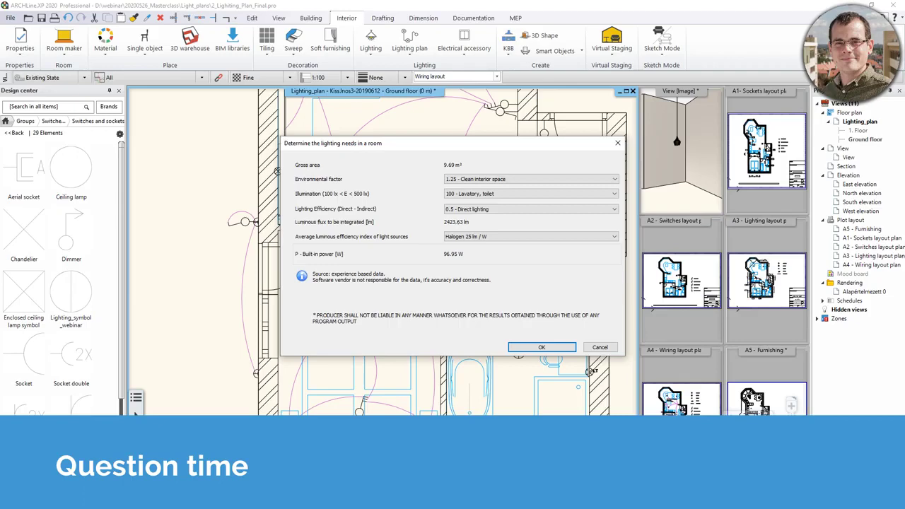
click(617, 142)
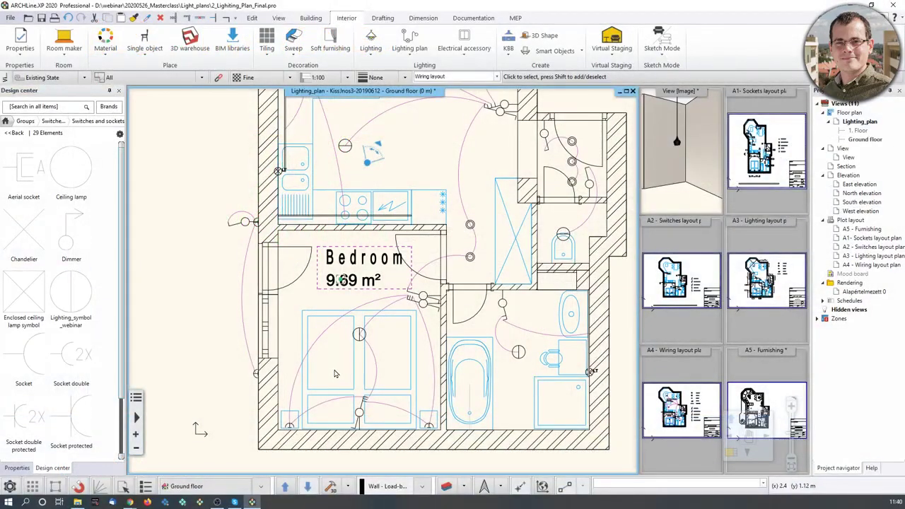
Create a Grid Auto Ceiling in the Reception room with the Normál álmennyezet style
click(320, 20)
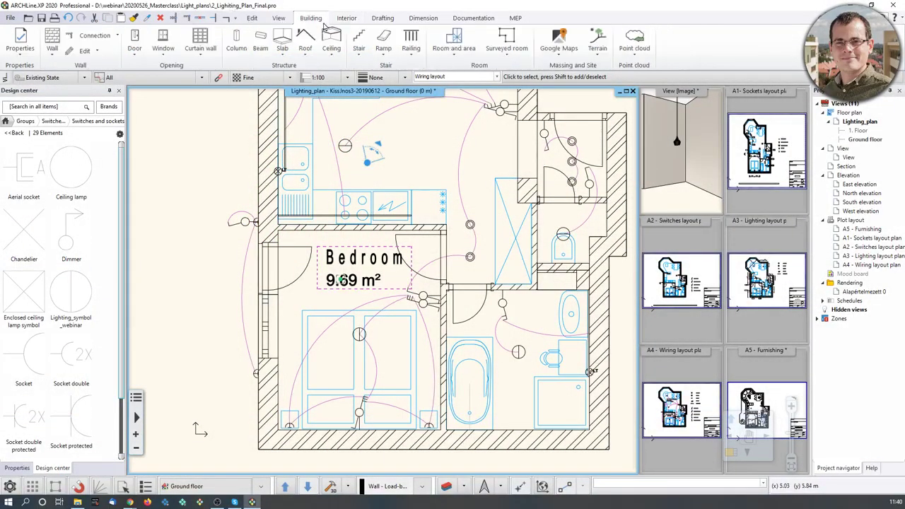
click(331, 42)
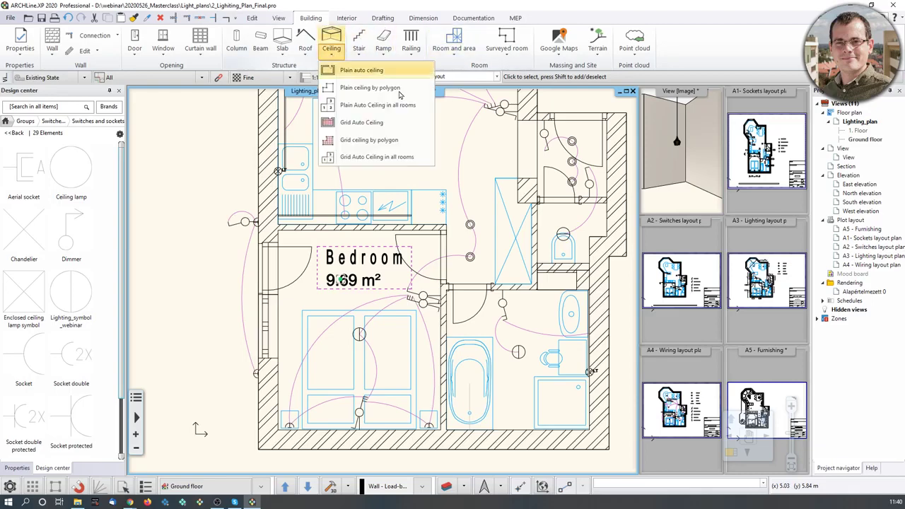
click(379, 123)
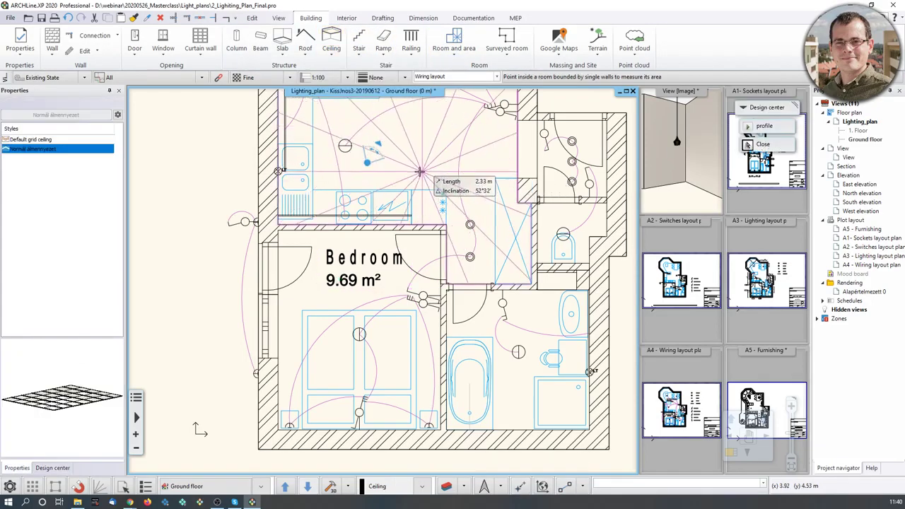
scroll(420, 171, down, 2)
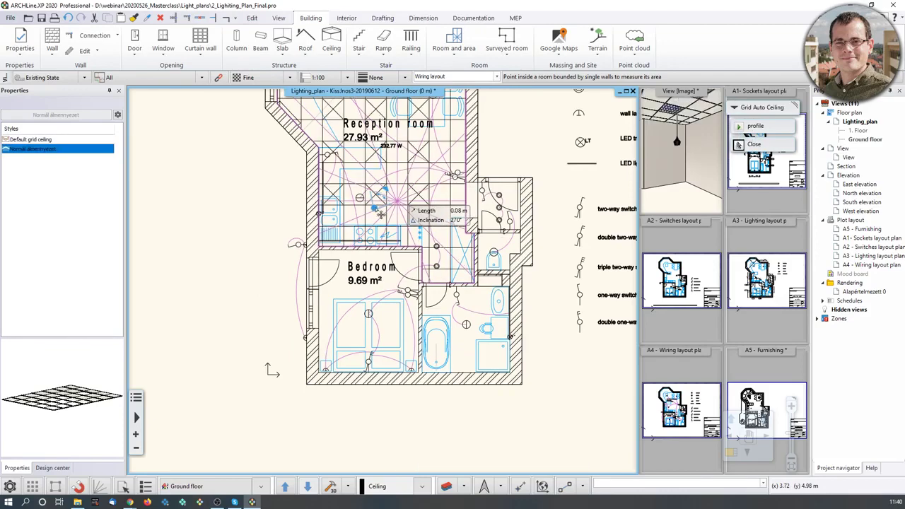
key(Escape)
Open the Reception room's grid ceiling for editing
click(422, 238)
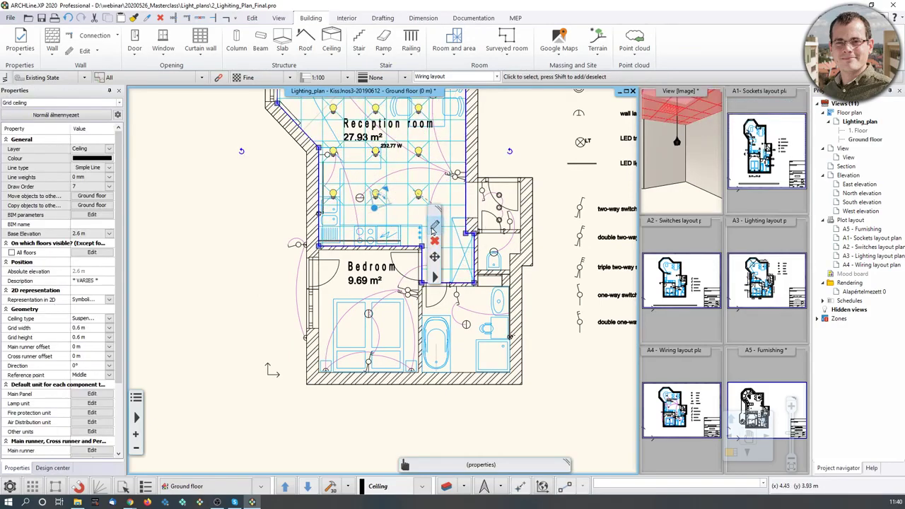
click(434, 226)
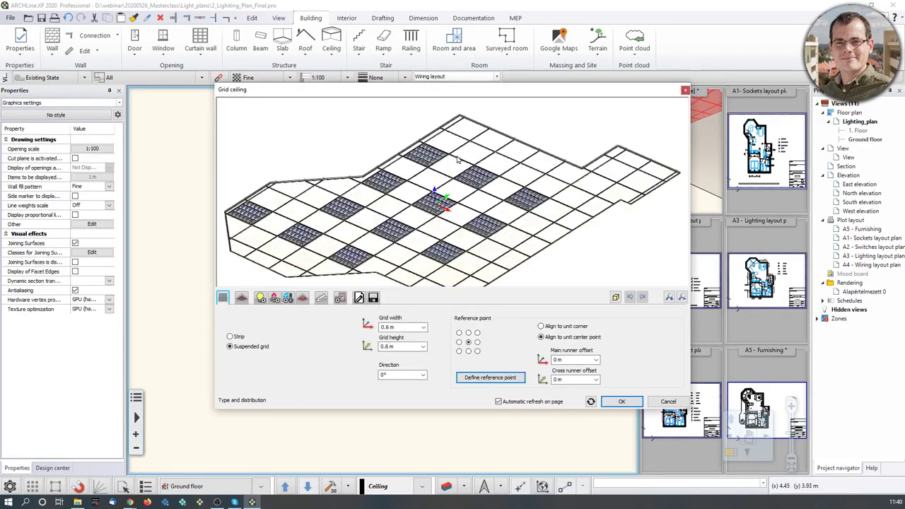